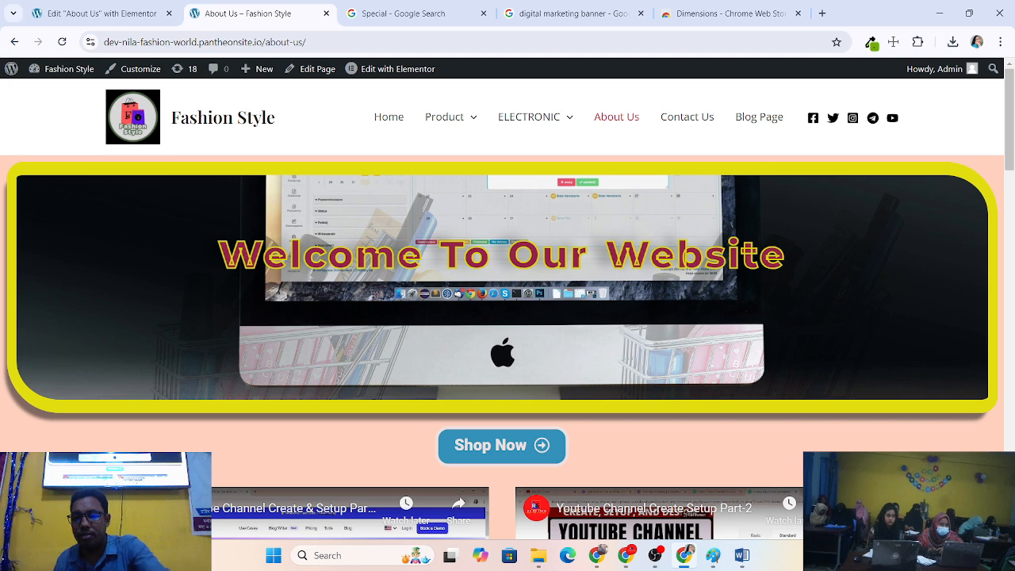
# Start a screen capture and frame the site header across the full page width
pyautogui.click(814, 555)
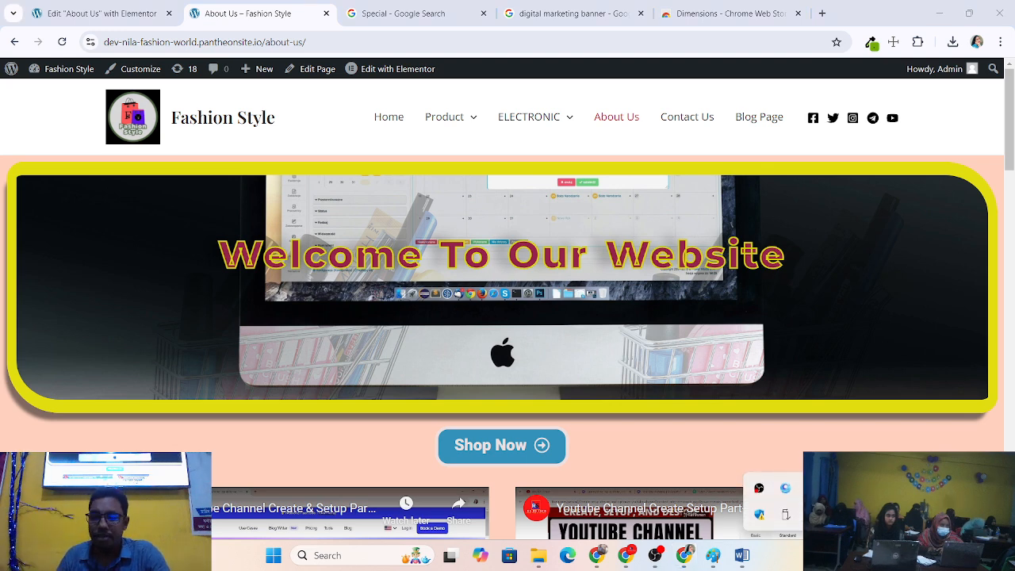
pyautogui.click(811, 515)
pyautogui.moveTo(0, 78); pyautogui.dragTo(1011, 159)
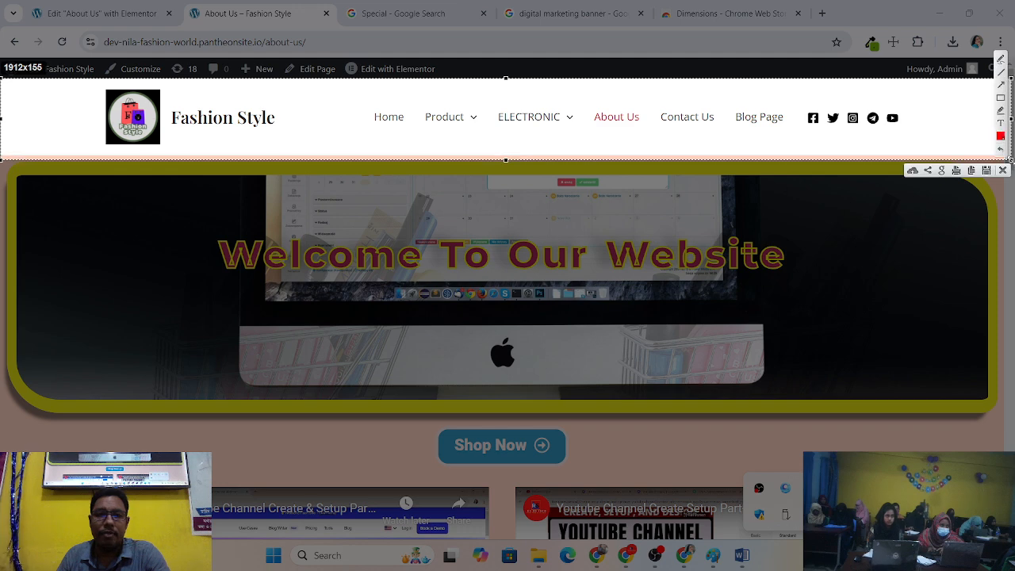
# Outline the header's logo, navigation menu and social icons with red rectangles, then discard the capture
pyautogui.click(999, 98)
pyautogui.moveTo(990, 104); pyautogui.dragTo(982, 104)
pyautogui.moveTo(65, 83); pyautogui.dragTo(268, 150)
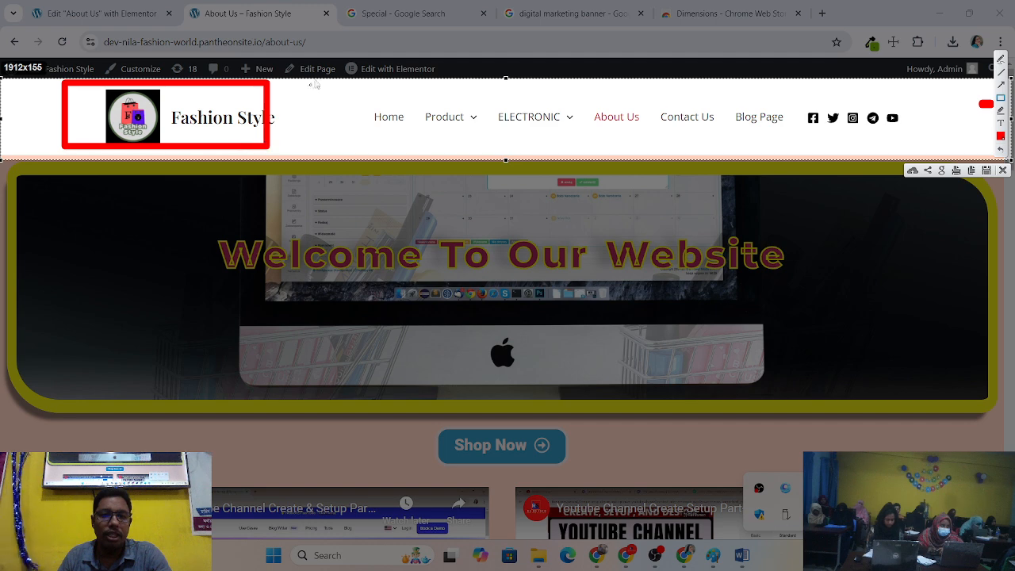
pyautogui.moveTo(326, 96); pyautogui.dragTo(798, 155)
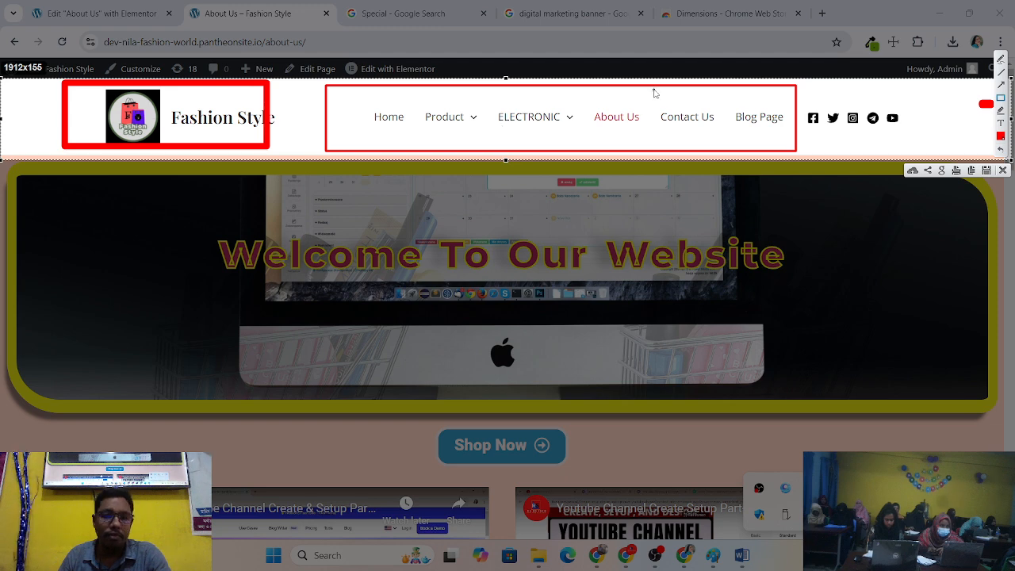
pyautogui.moveTo(802, 97); pyautogui.dragTo(926, 137)
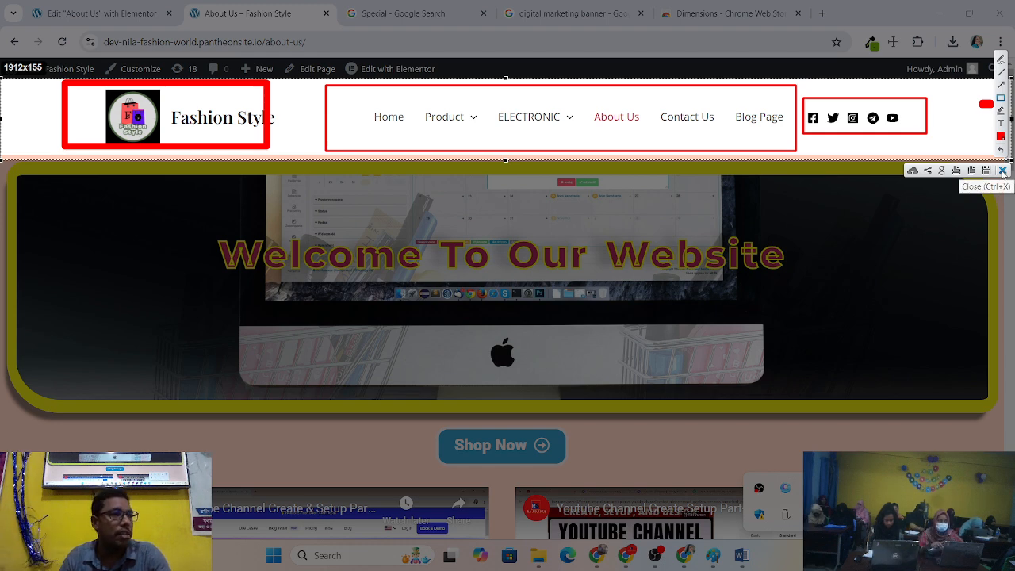
pyautogui.click(1002, 170)
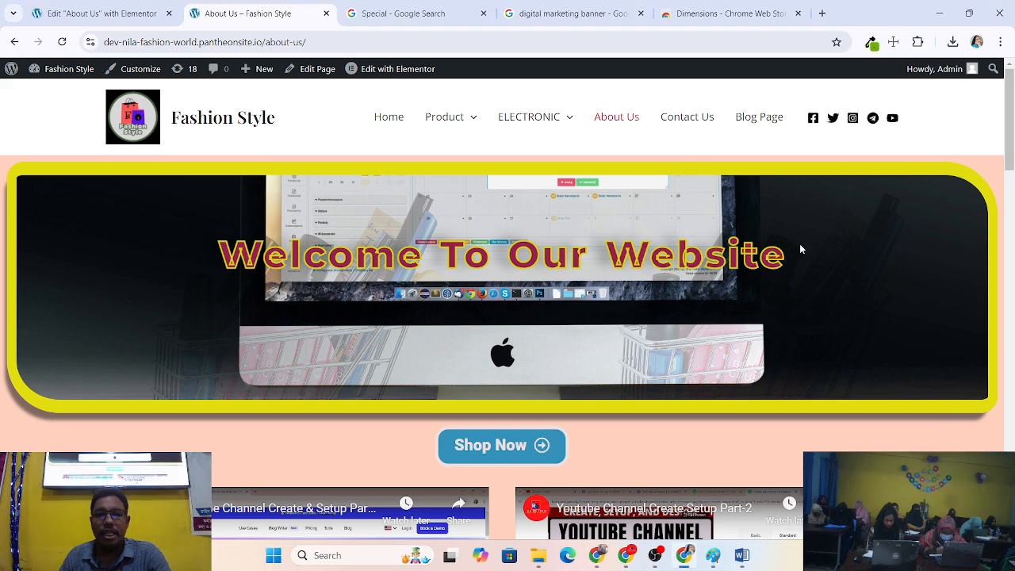
pyautogui.scroll(-1, 307, 375)
pyautogui.scroll(-2, 307, 375)
pyautogui.scroll(3, 307, 375)
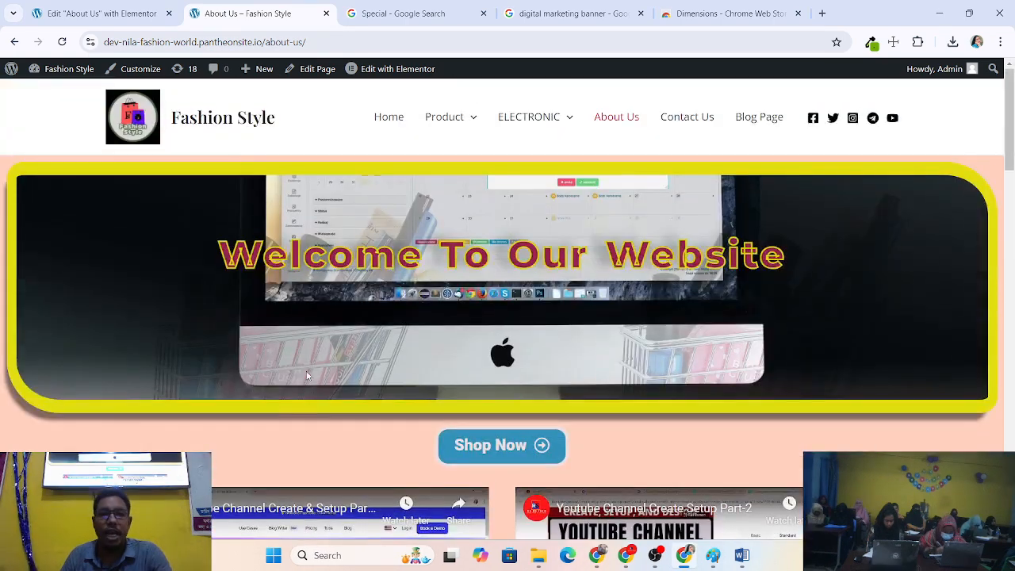
pyautogui.click(96, 15)
pyautogui.click(190, 18)
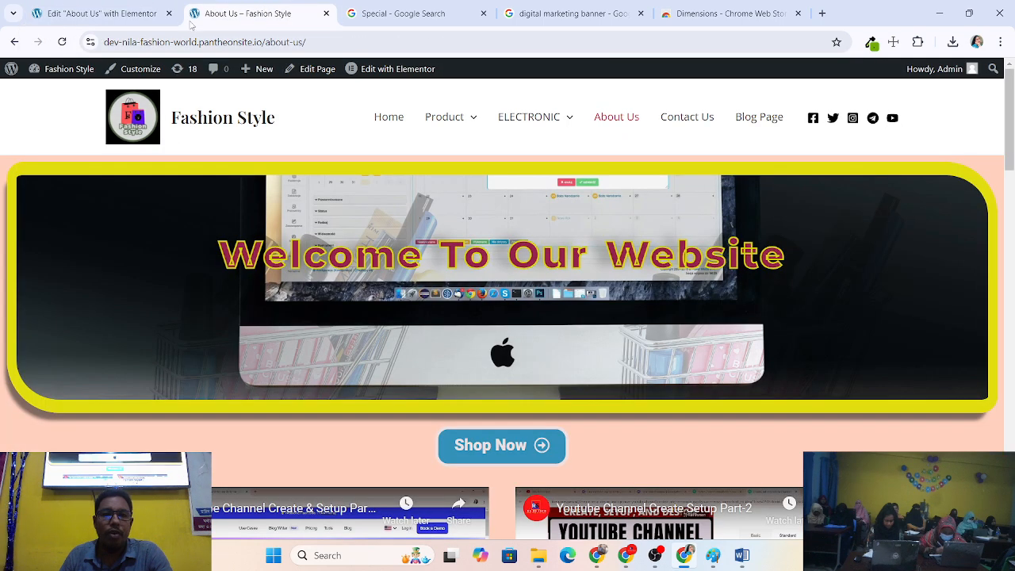
# Close the live About Us page, leave its Elementor editor and log out of the WordPress admin
pyautogui.click(325, 14)
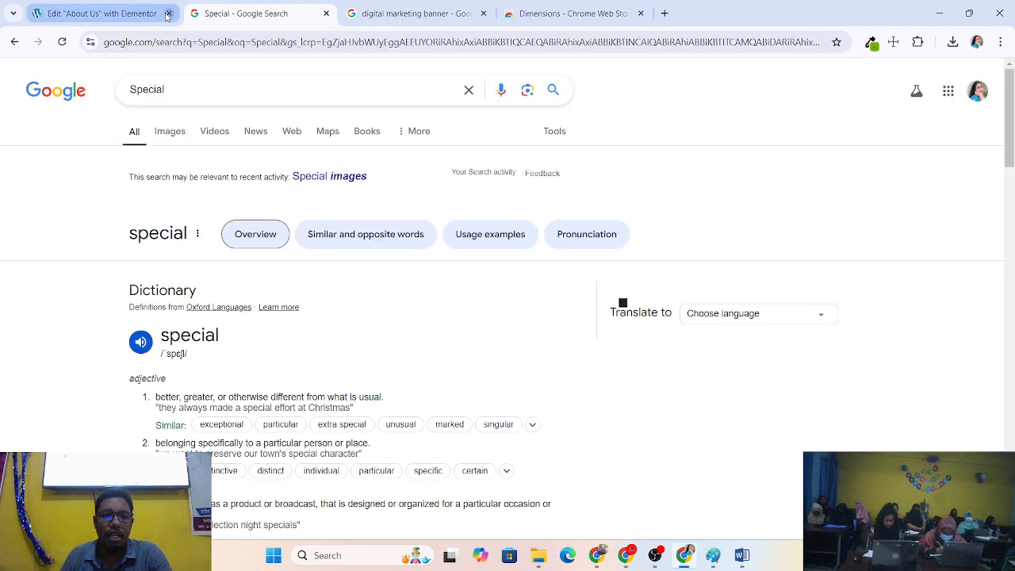
pyautogui.click(104, 20)
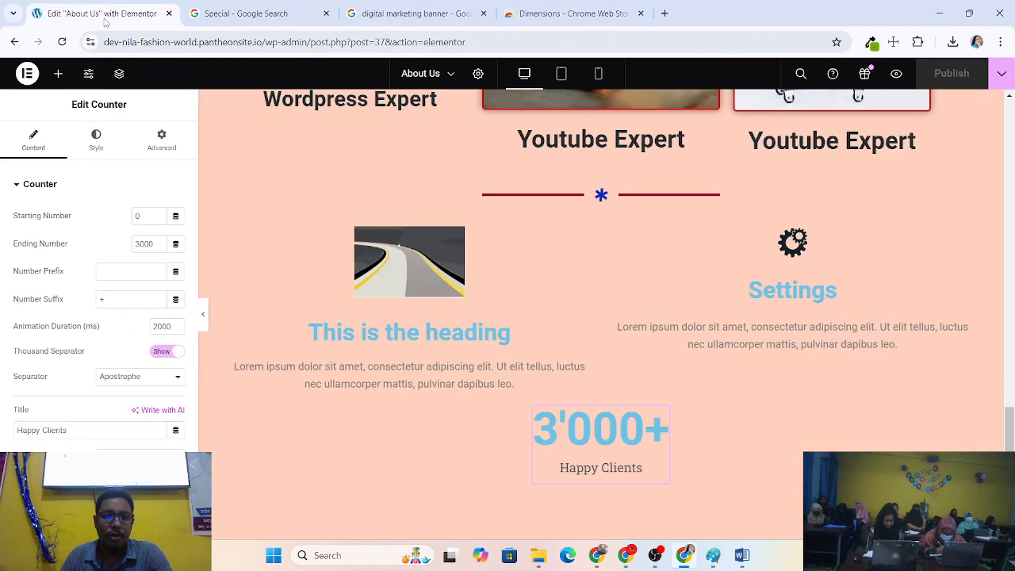
pyautogui.click(1002, 73)
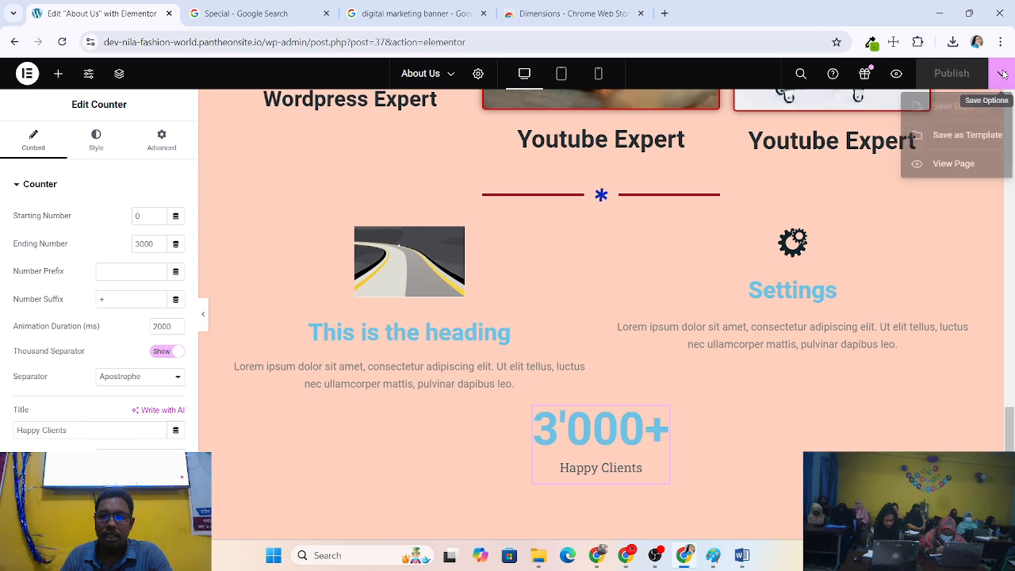
pyautogui.click(13, 42)
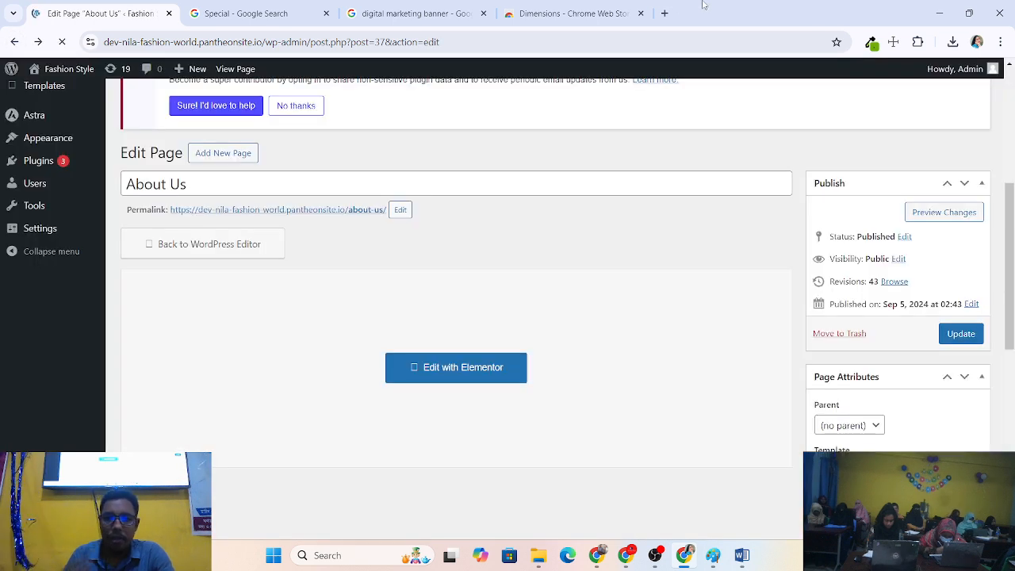
pyautogui.moveTo(960, 69)
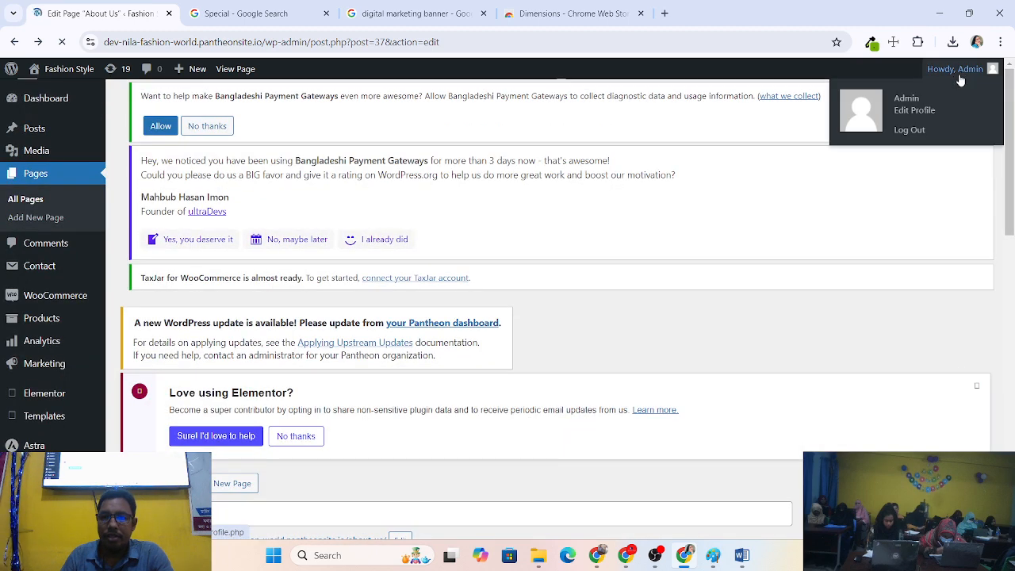
pyautogui.click(918, 132)
# Close the Google search, Chrome Web Store and WordPress login tabs, keeping only an empty new tab
pyautogui.click(313, 13)
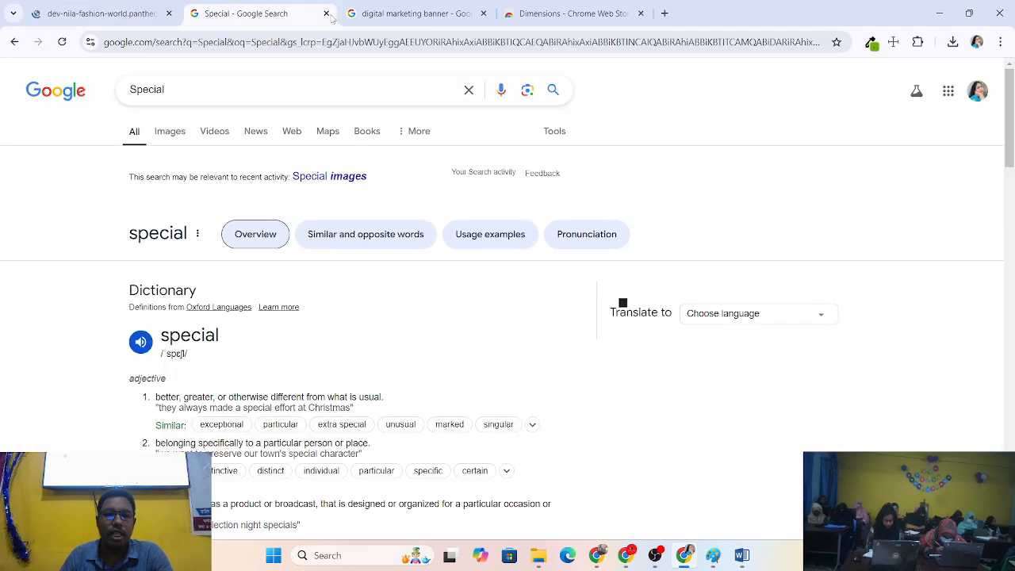
pyautogui.click(325, 14)
pyautogui.click(325, 14)
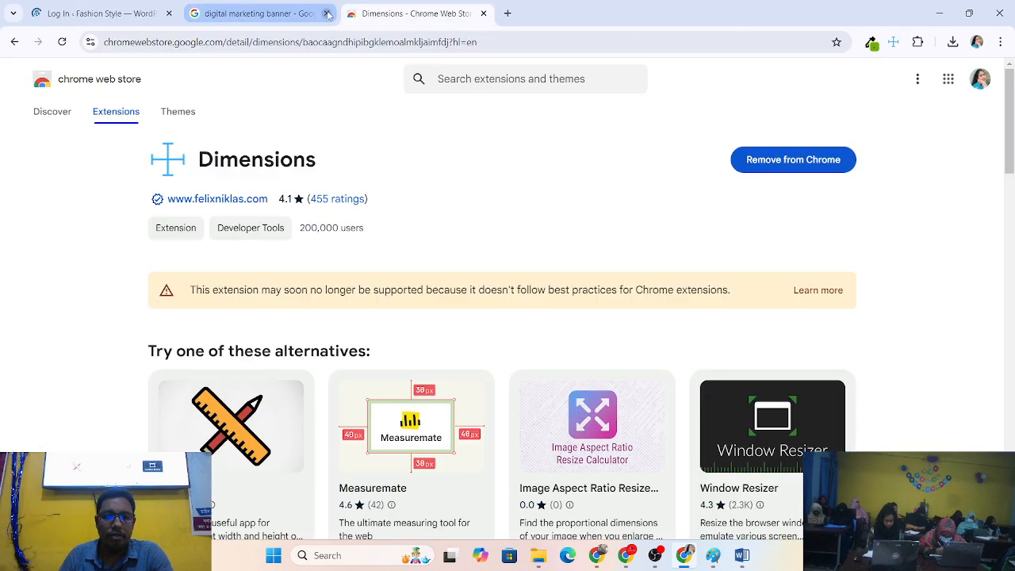
pyautogui.click(346, 14)
pyautogui.click(325, 14)
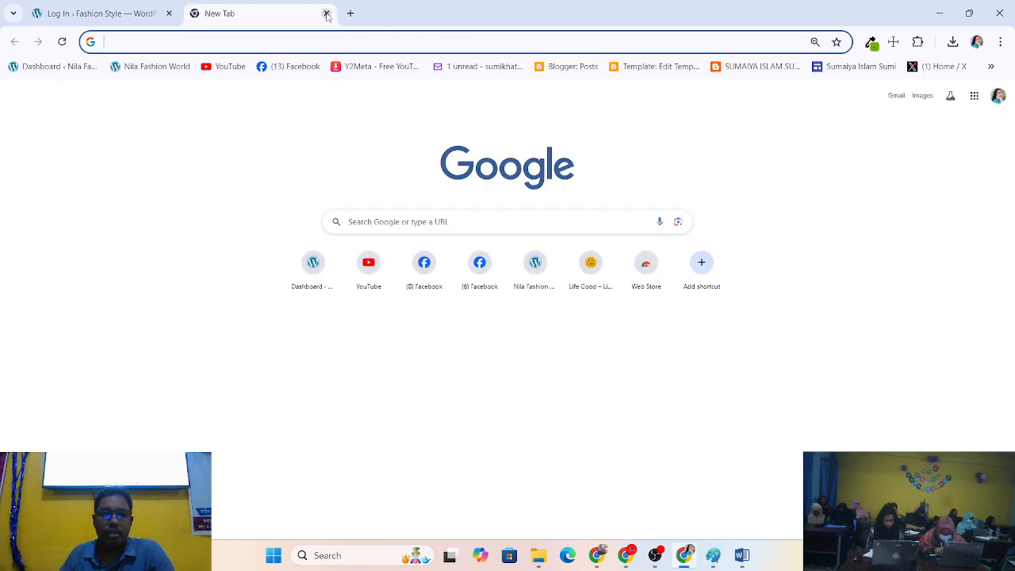
pyautogui.click(326, 14)
pyautogui.click(193, 14)
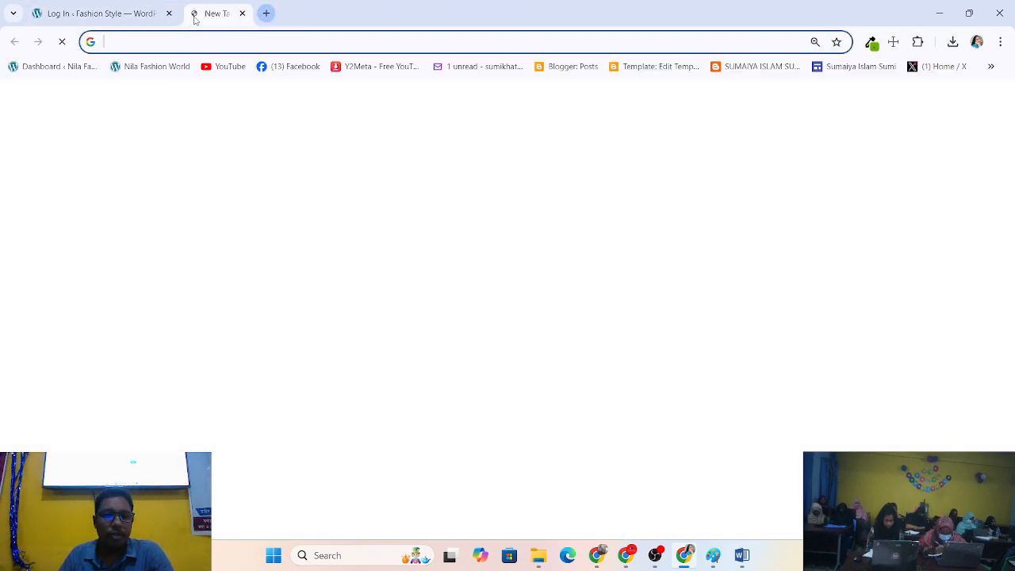
pyautogui.click(169, 15)
# Open the bookmarked Nila Fashion World site in a fresh tab and close the unneeded search tab
pyautogui.click(159, 49)
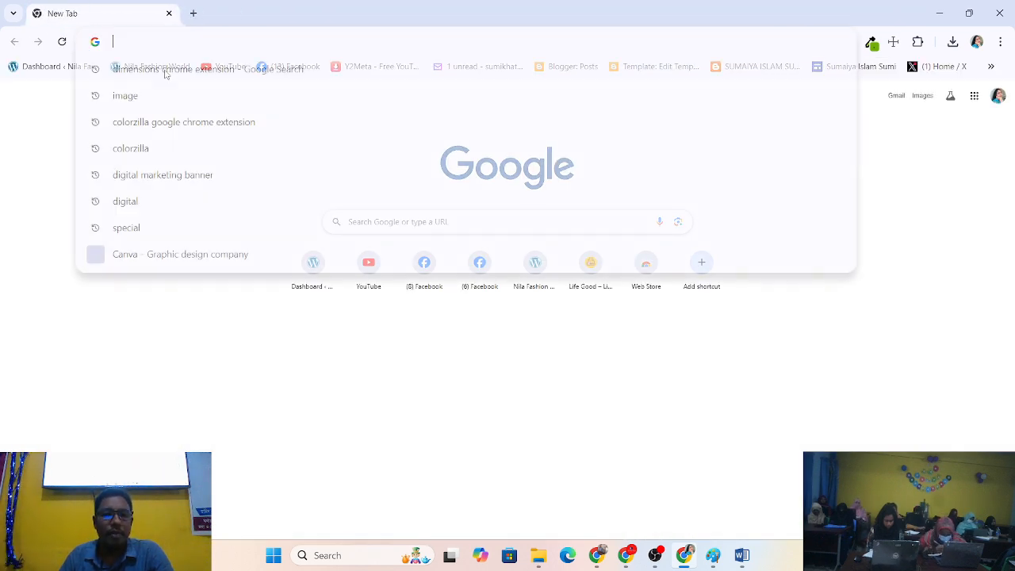
pyautogui.click(168, 69)
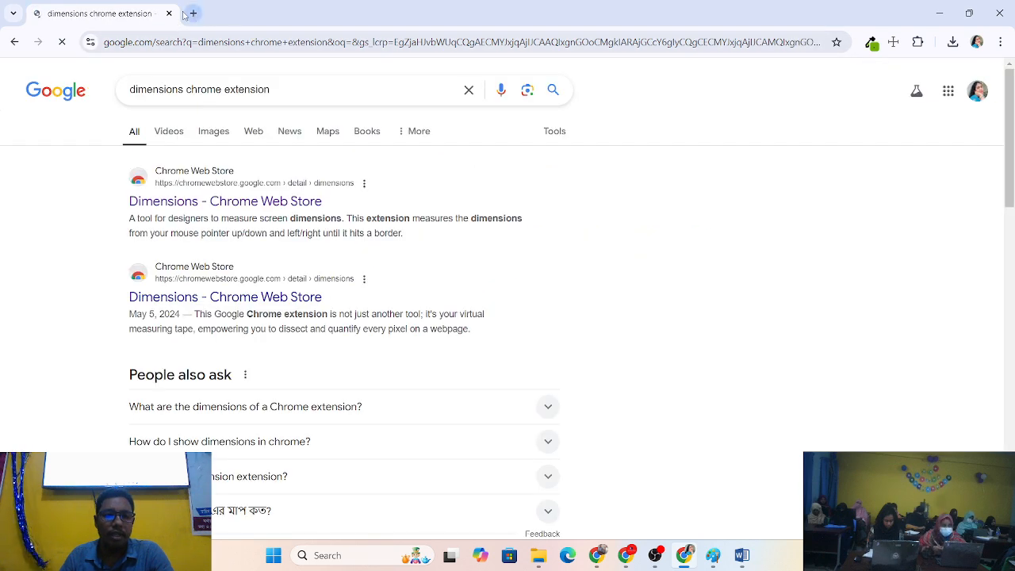
pyautogui.click(193, 14)
pyautogui.click(170, 14)
pyautogui.click(169, 68)
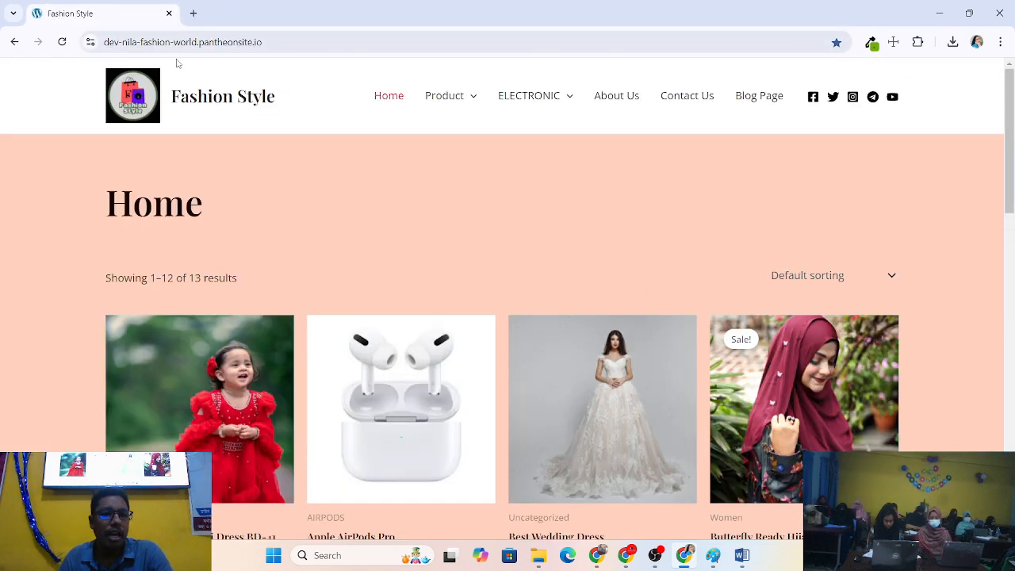
# Go to the site's /wp-admin address and log in with the prefilled credentials
pyautogui.click(296, 41)
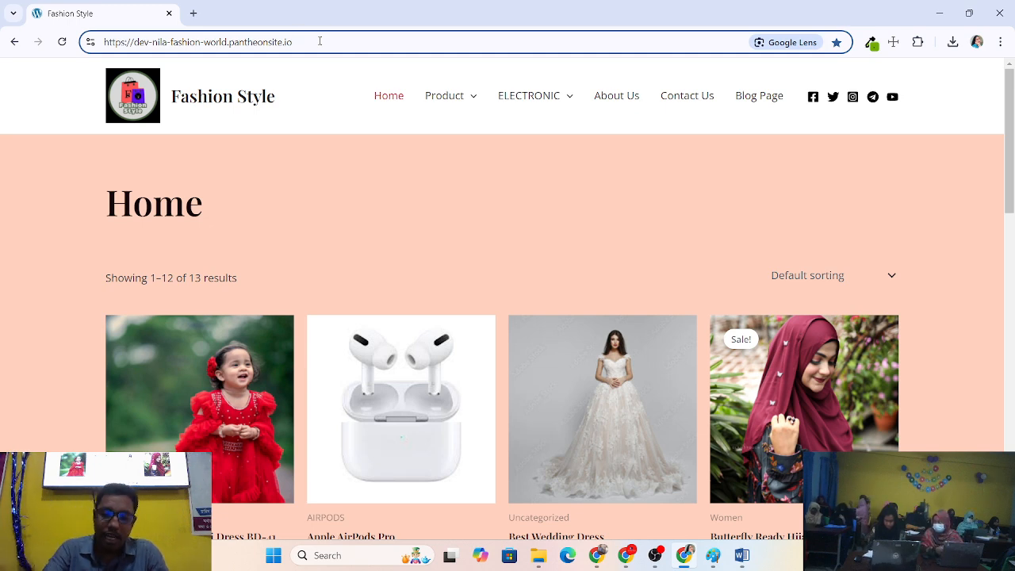
pyautogui.write('/w')
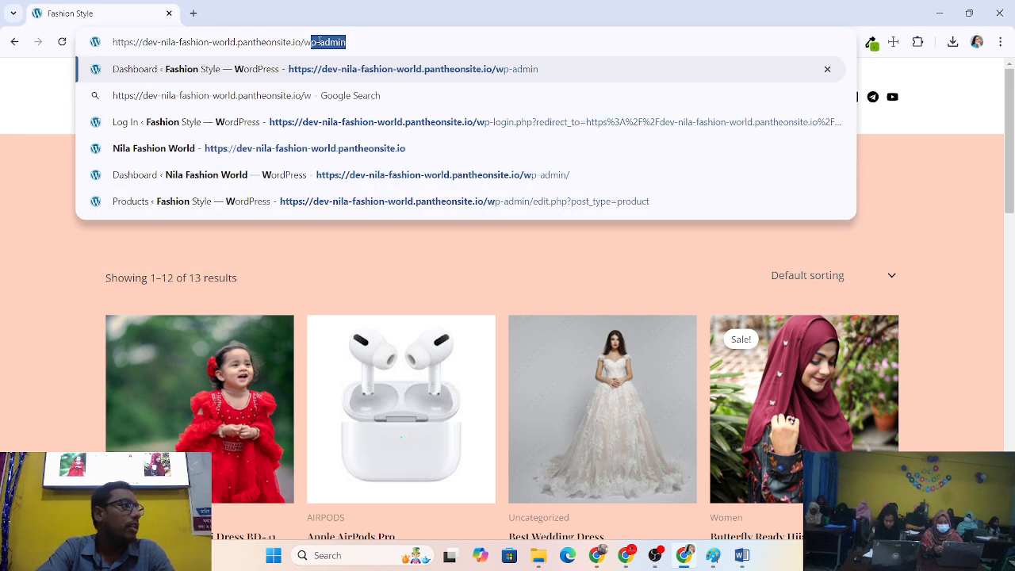
pyautogui.write('p')
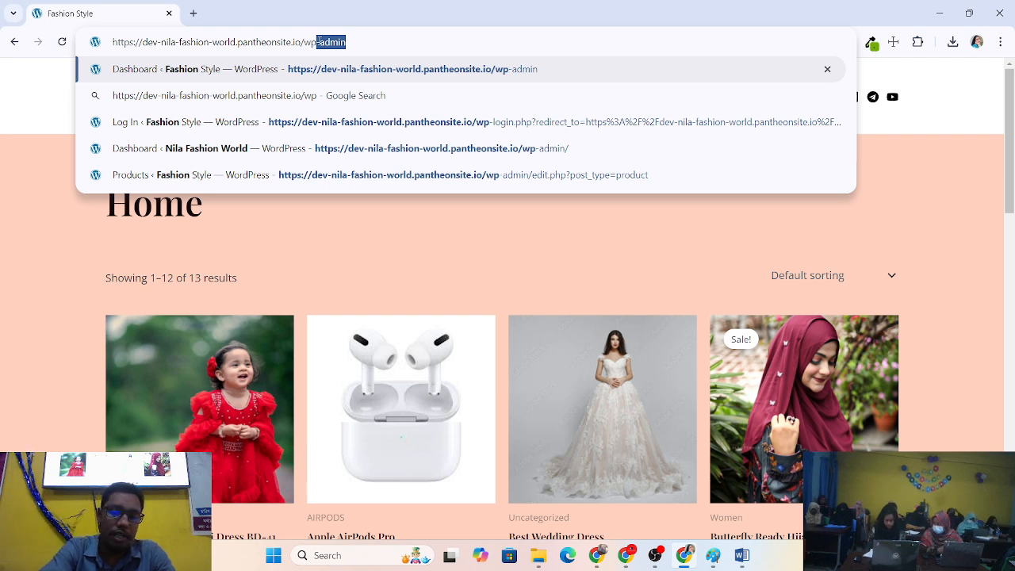
pyautogui.write('-admin')
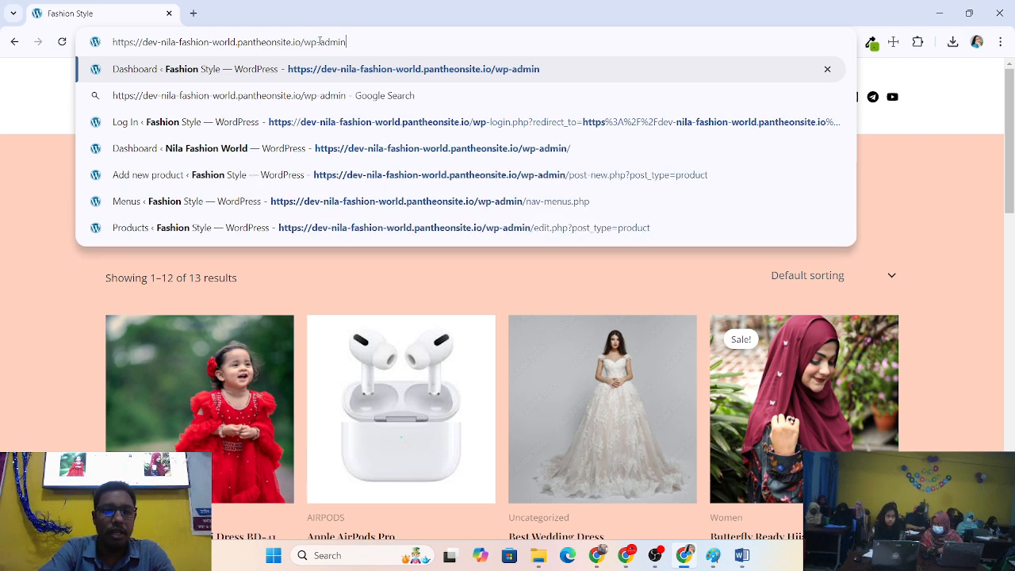
pyautogui.press('Return')
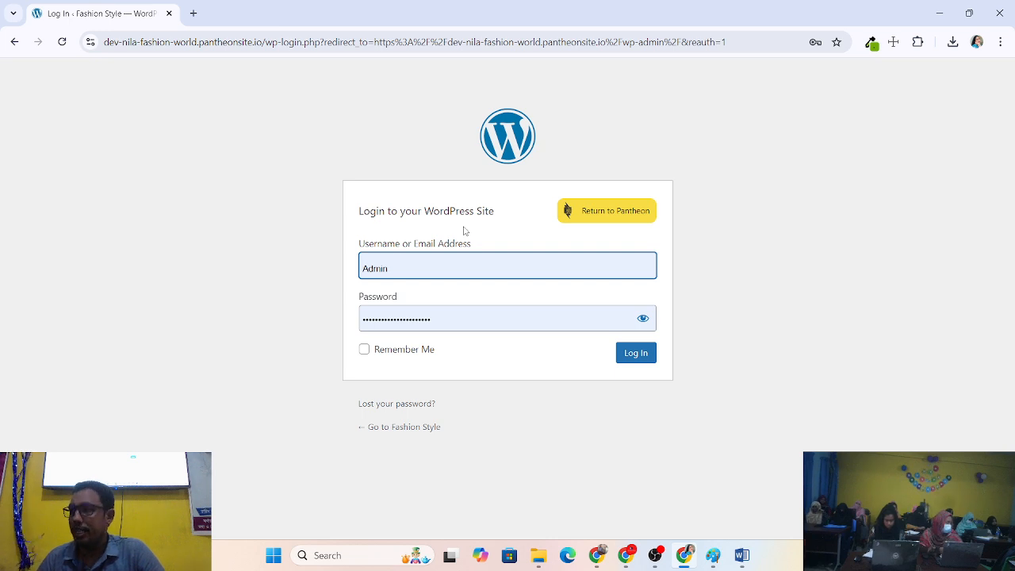
pyautogui.click(636, 353)
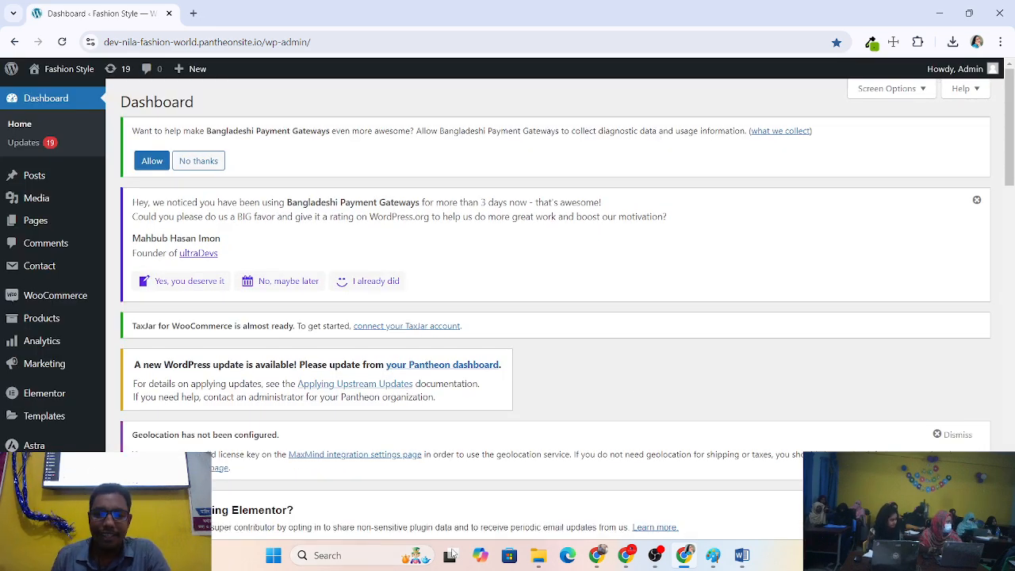
# Switch to OBS, hide the first Video Capture Device source, keep Video Capture Device 2 shown and minimize OBS
pyautogui.click(663, 554)
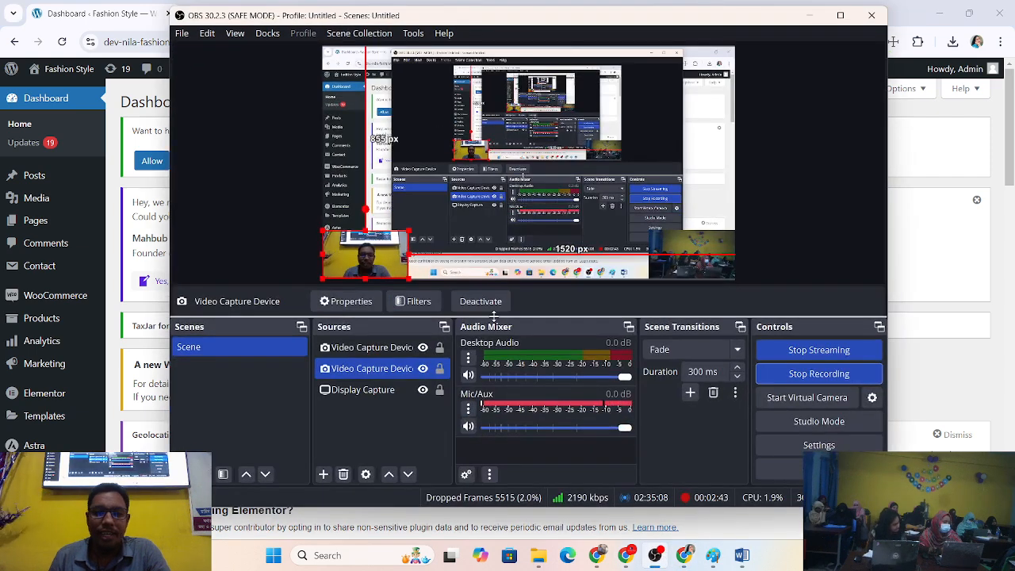
pyautogui.keyDown('ctrl'); pyautogui.click(423, 389); pyautogui.keyUp('ctrl')
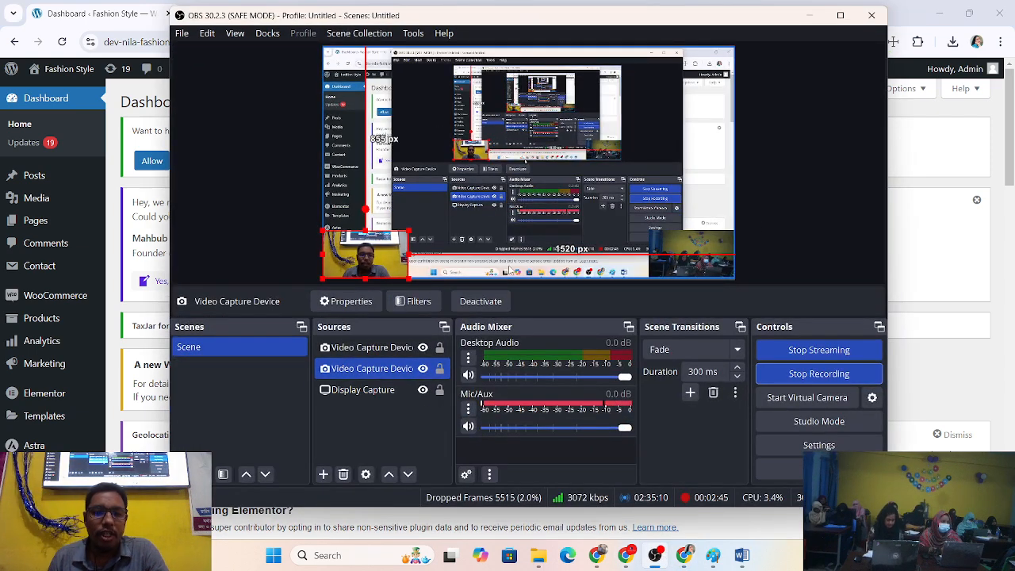
pyautogui.click(423, 352)
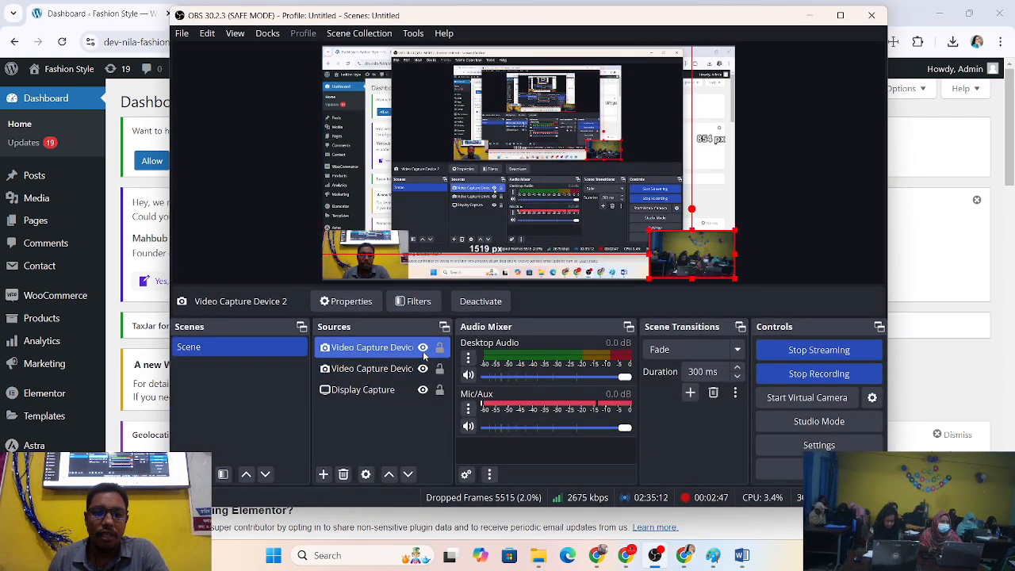
pyautogui.click(423, 347)
pyautogui.click(423, 368)
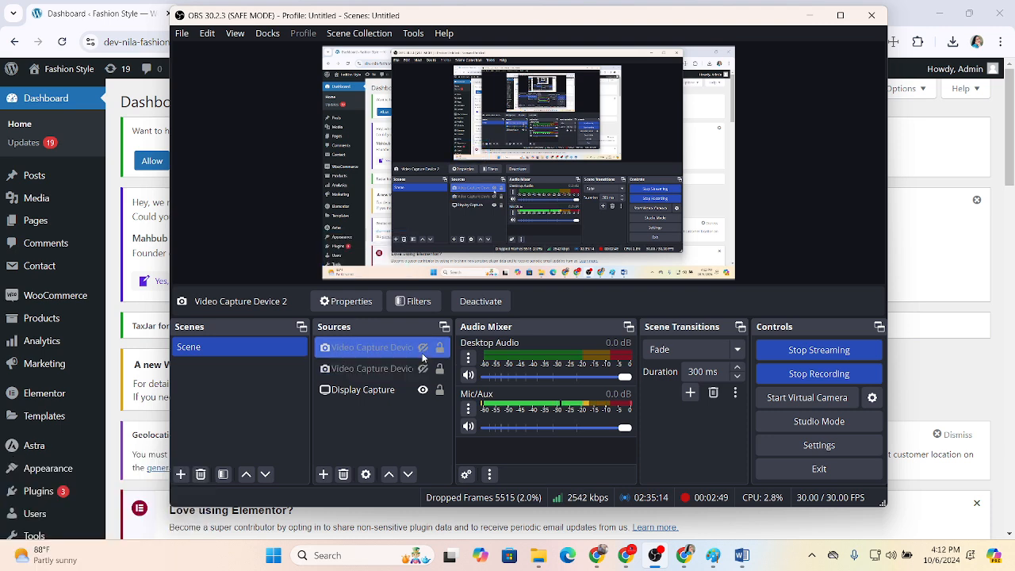
pyautogui.click(422, 348)
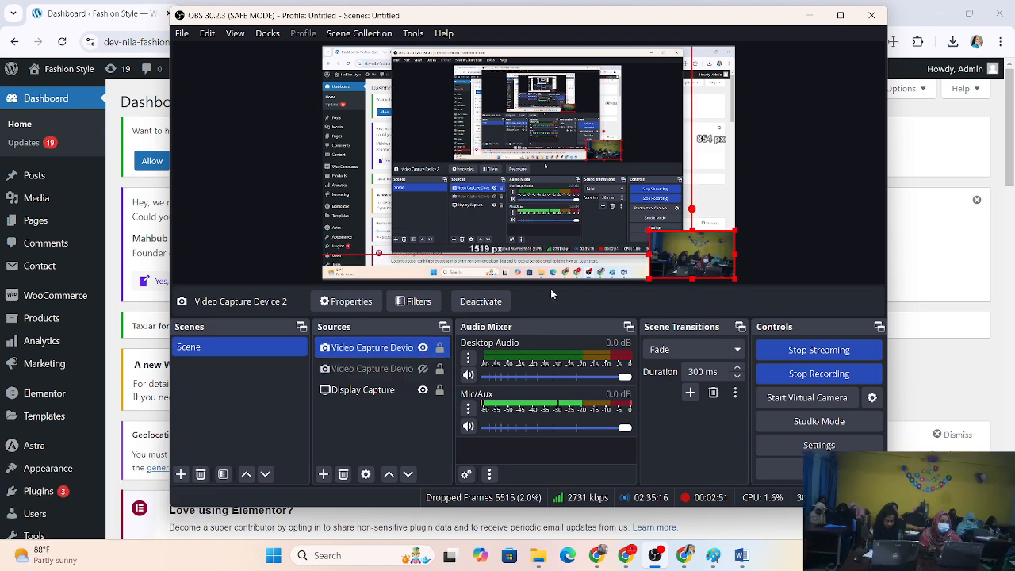
pyautogui.click(809, 15)
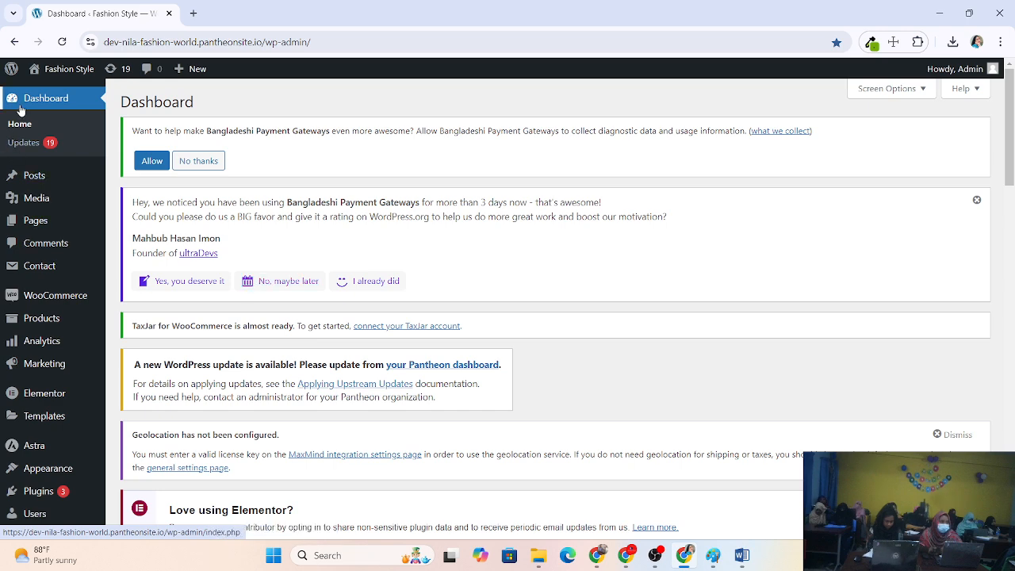
# Open the installed plugins page in the WordPress admin and look through the plugin list
pyautogui.scroll(-3, 32, 174)
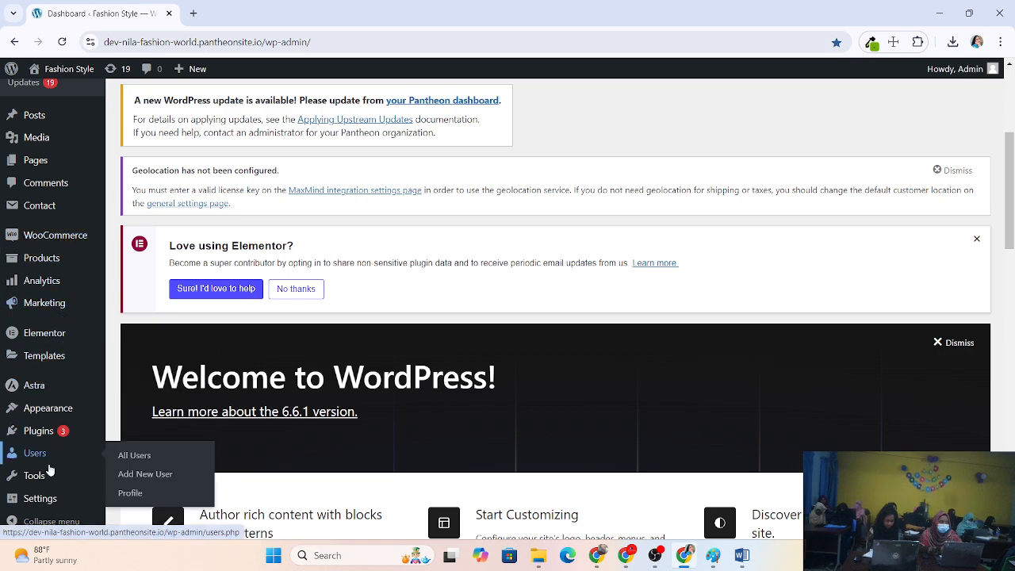
pyautogui.click(48, 435)
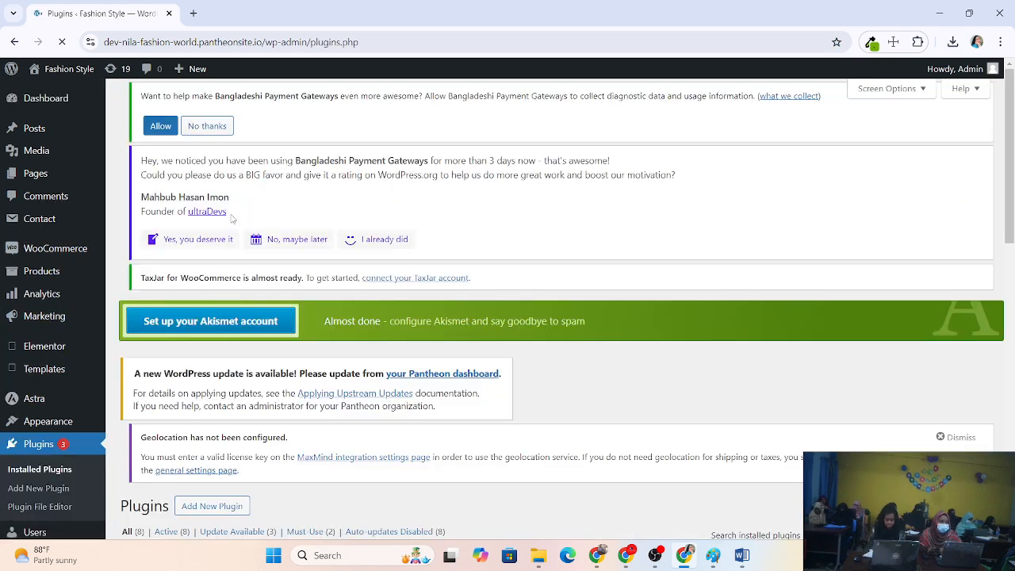
pyautogui.scroll(-5, 321, 317)
pyautogui.scroll(-5, 321, 318)
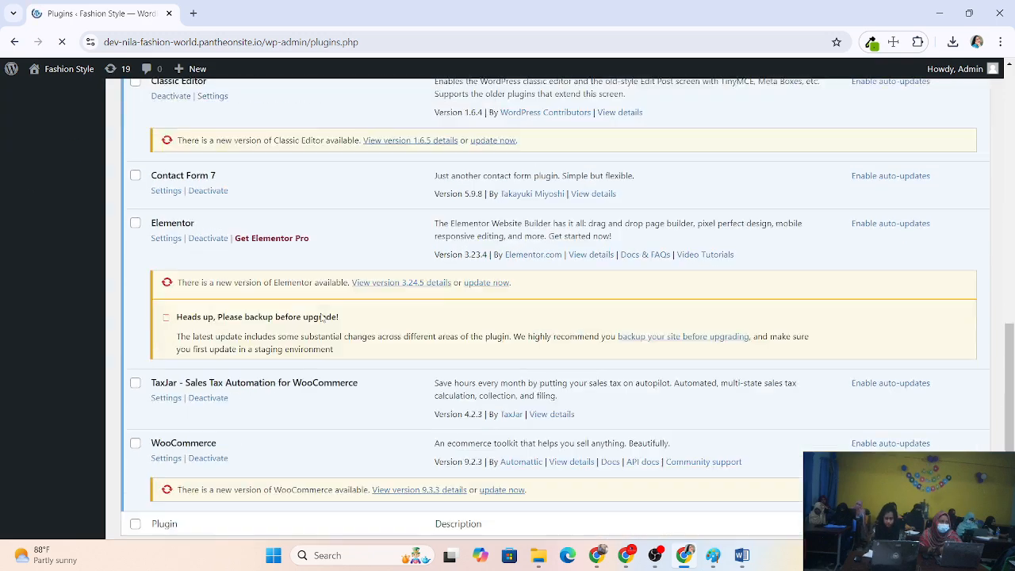
# Look through the installed plugins list and the notices above it on the Plugins page
pyautogui.scroll(4, 321, 317)
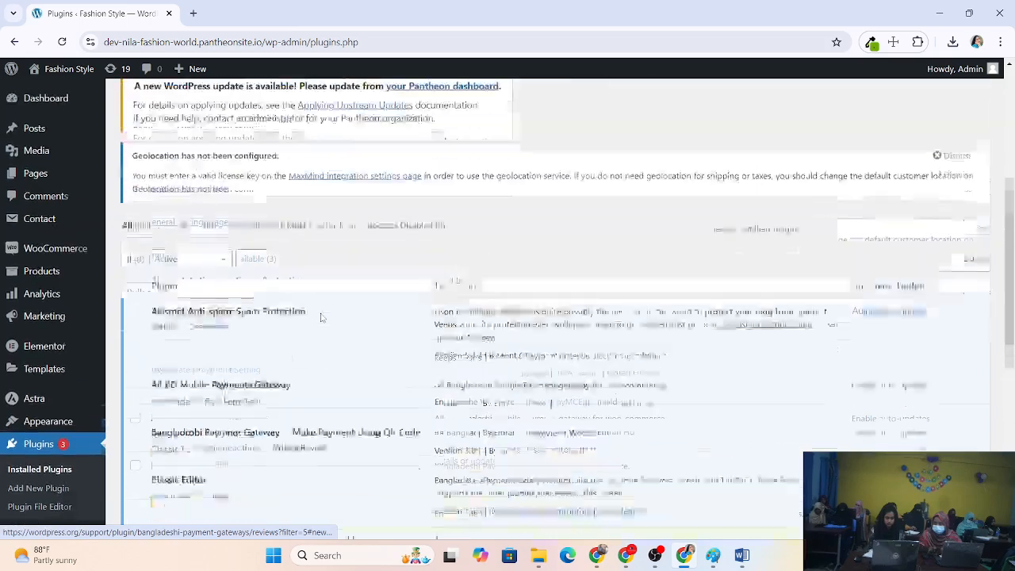
pyautogui.scroll(-5, 321, 317)
pyautogui.scroll(4, 321, 317)
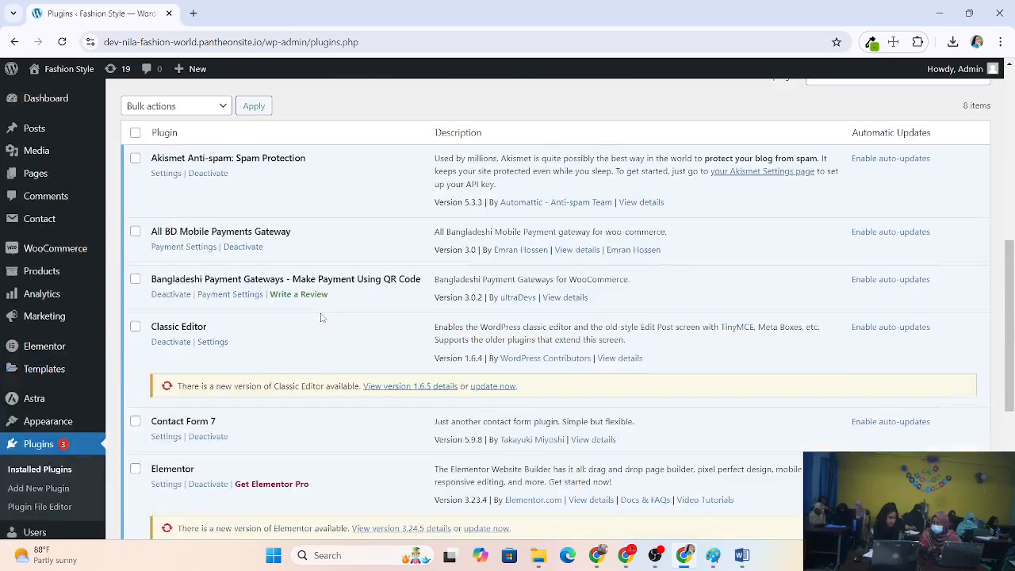
pyautogui.scroll(1, 321, 317)
pyautogui.scroll(6, 321, 317)
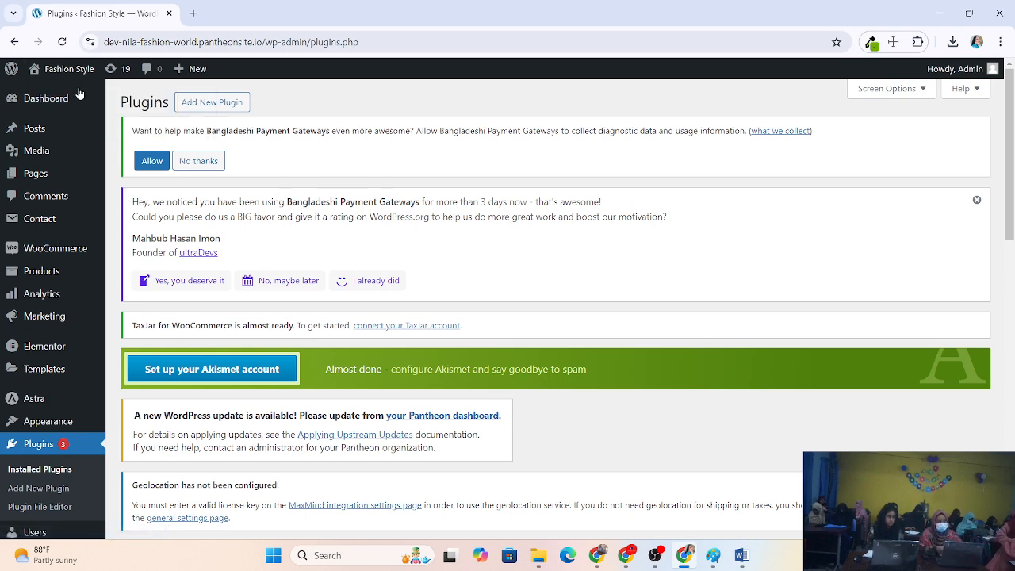
pyautogui.scroll(-1, 50, 427)
pyautogui.scroll(-2, 50, 426)
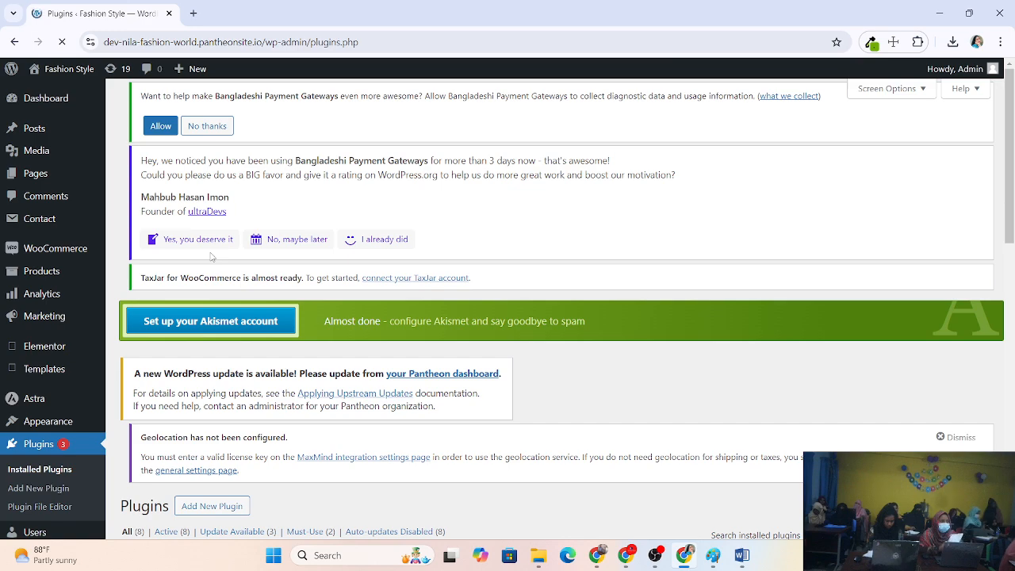
pyautogui.scroll(-5, 214, 317)
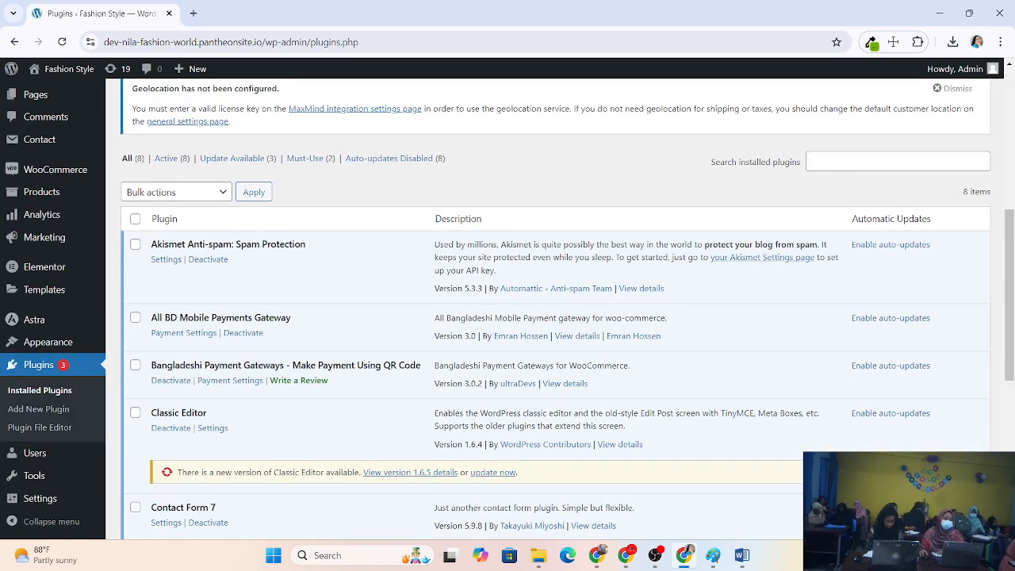
pyautogui.scroll(2, 588, 362)
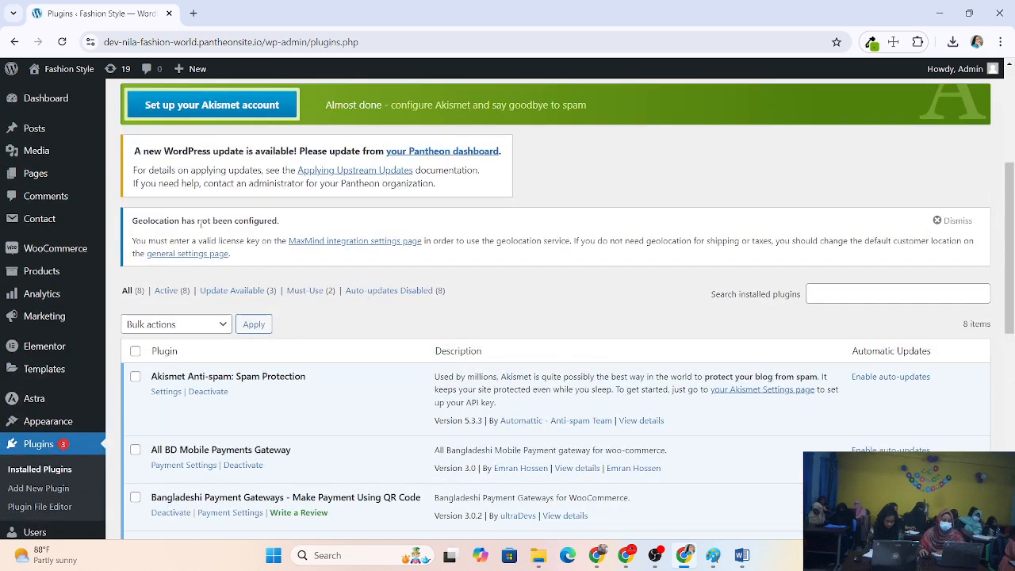
pyautogui.scroll(4, 588, 367)
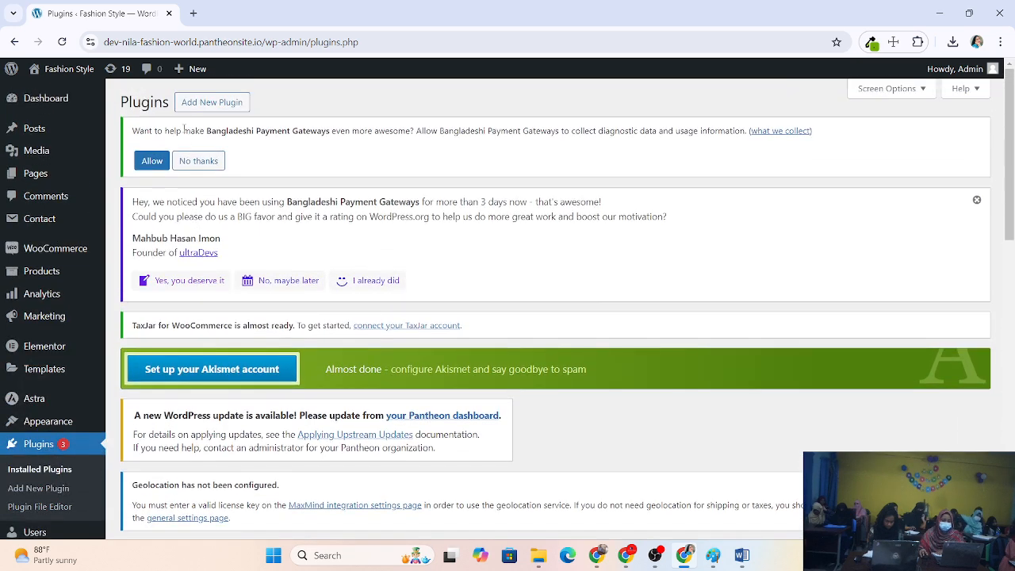
# Open the Add Plugins page, search the plugin directory for "header" and look through the matching plugins
pyautogui.click(221, 112)
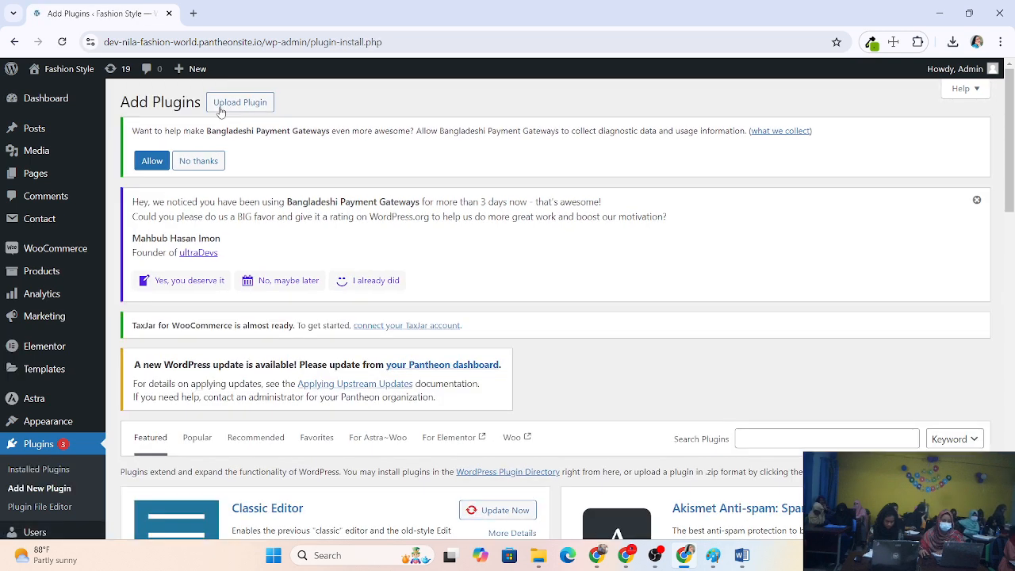
pyautogui.scroll(-4, 239, 173)
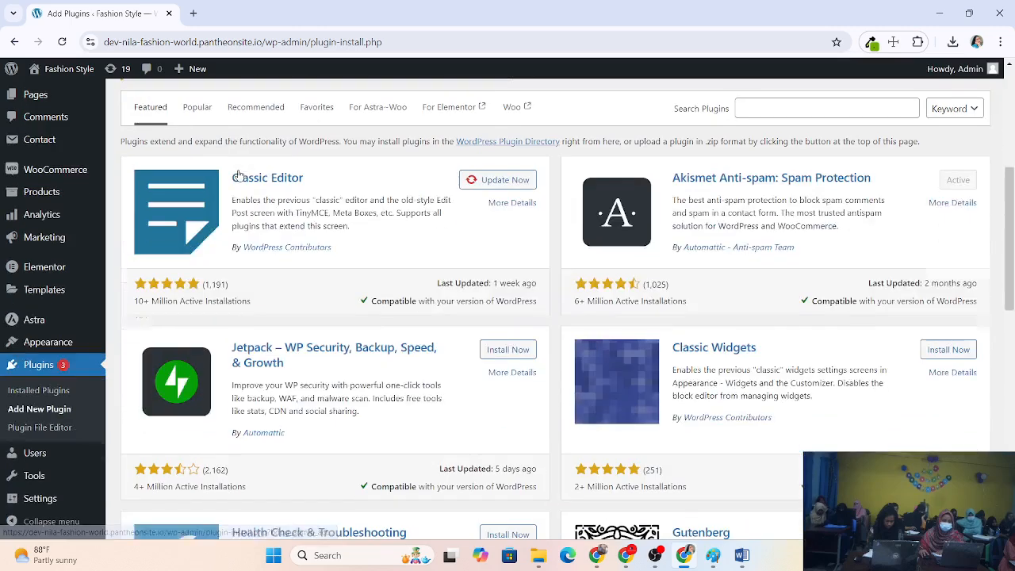
pyautogui.click(757, 110)
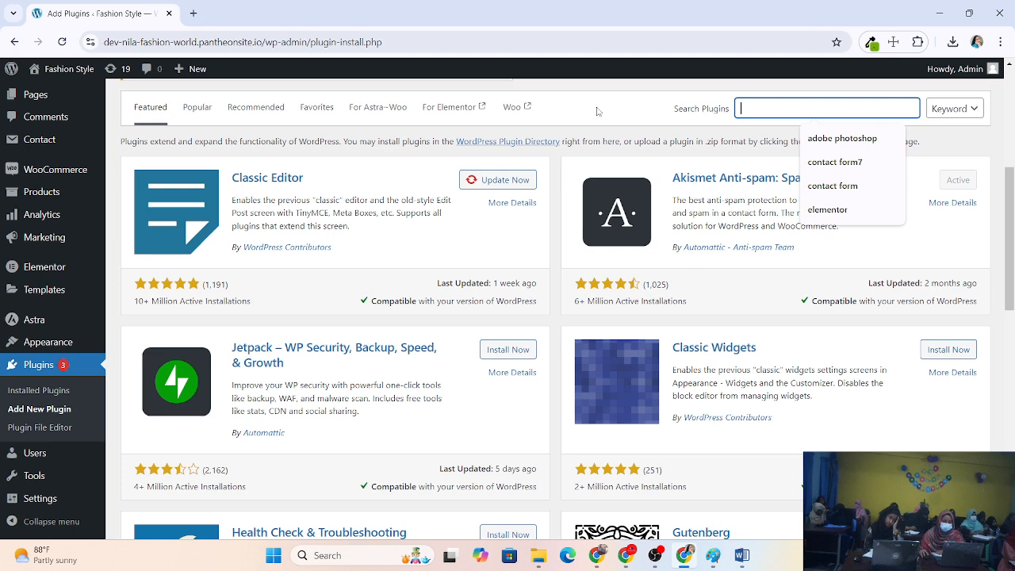
pyautogui.write('header')
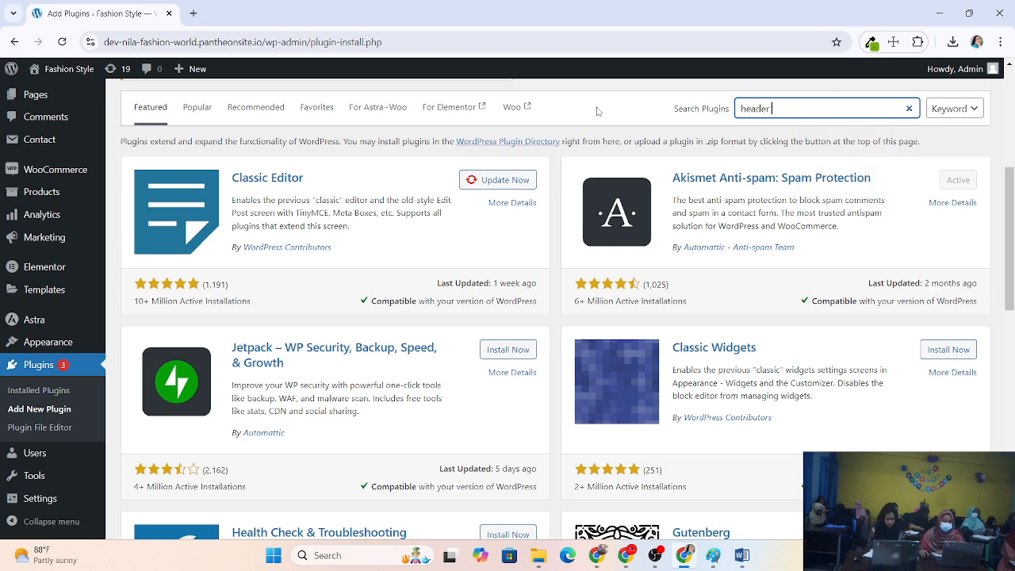
pyautogui.write(' f')
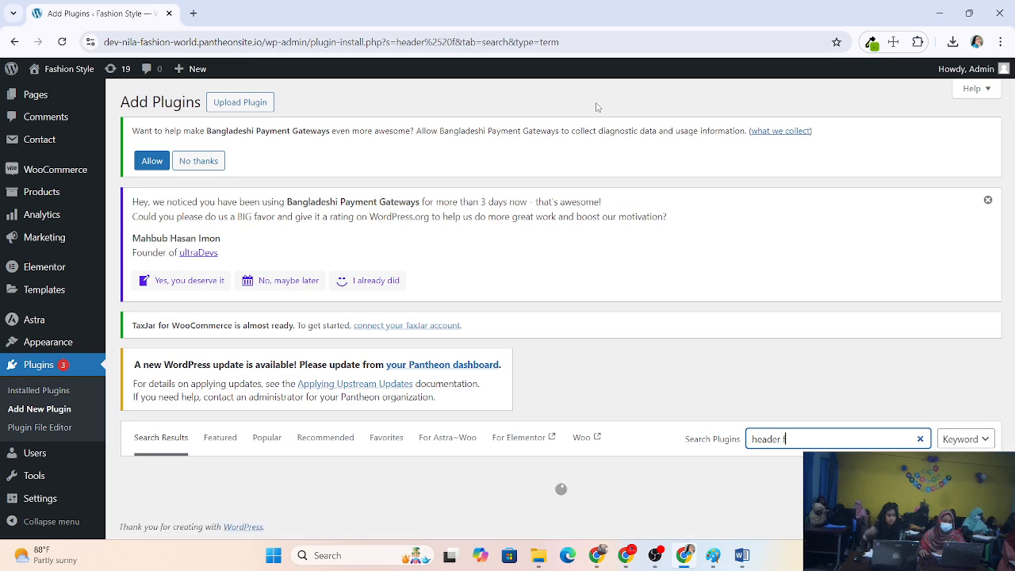
pyautogui.press('BackSpace')
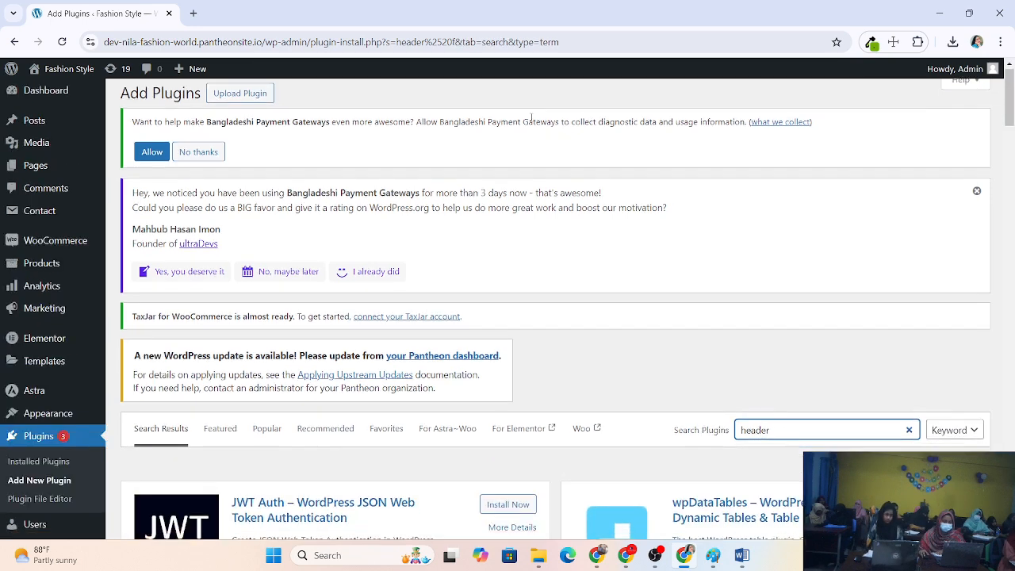
pyautogui.scroll(-1, 539, 346)
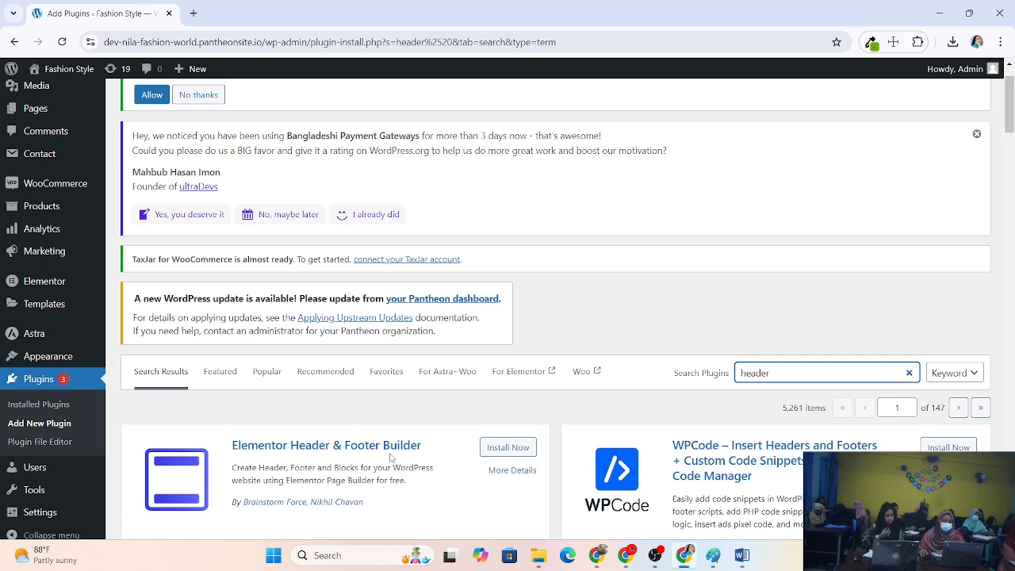
pyautogui.scroll(-2, 396, 440)
pyautogui.scroll(-2, 392, 433)
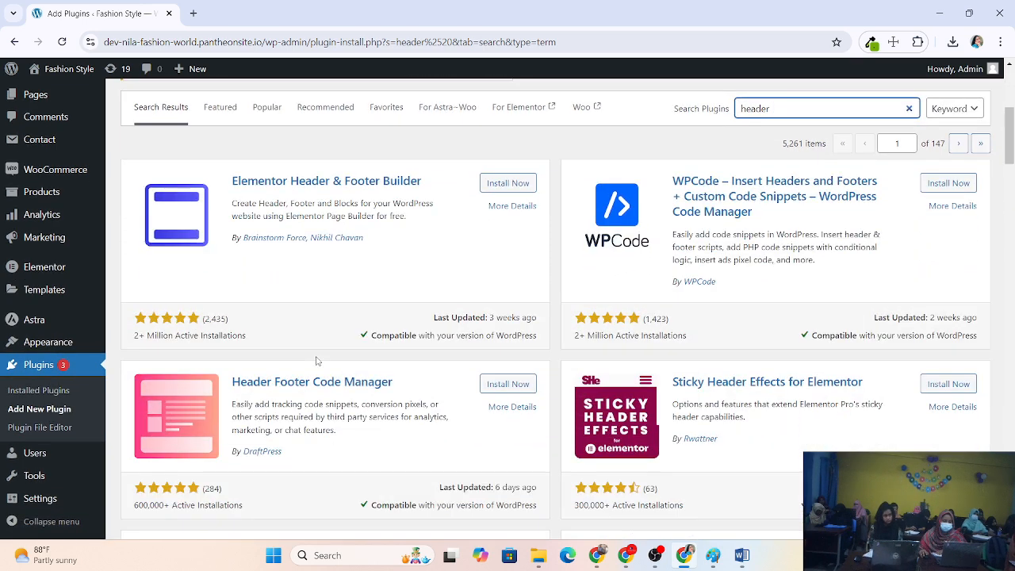
# Capture the Elementor Header & Footer Builder card (about 818x301 px), mark Install Now with a red rectangle and an arrow, and copy the image
pyautogui.click(813, 555)
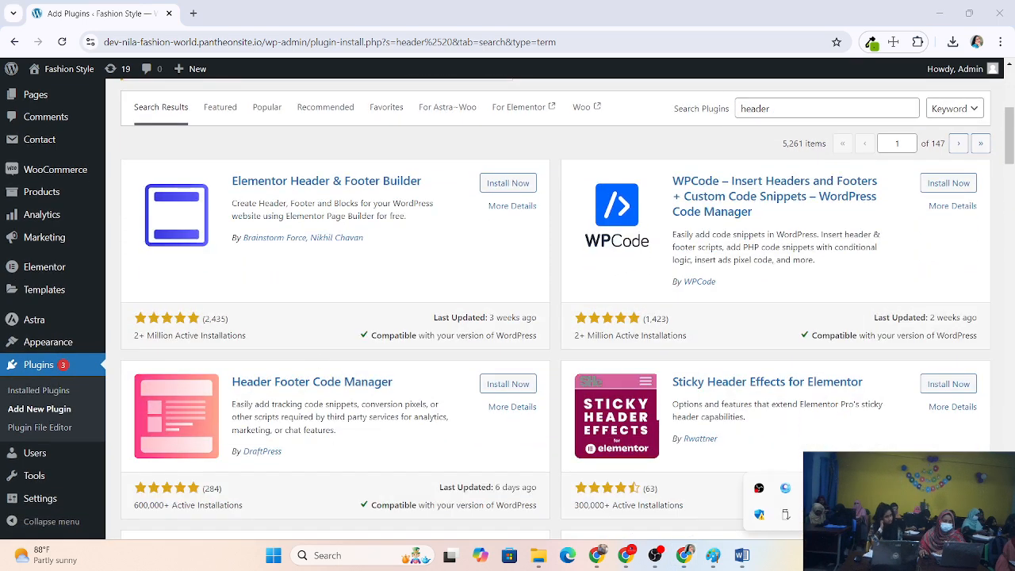
pyautogui.click(814, 514)
pyautogui.moveTo(116, 152); pyautogui.dragTo(547, 311)
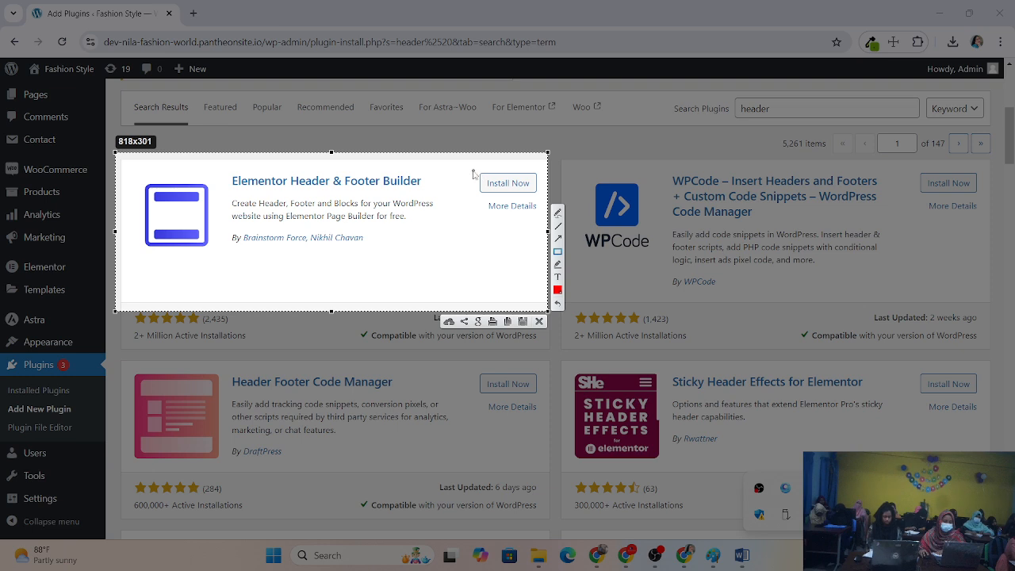
pyautogui.moveTo(470, 170); pyautogui.dragTo(543, 195)
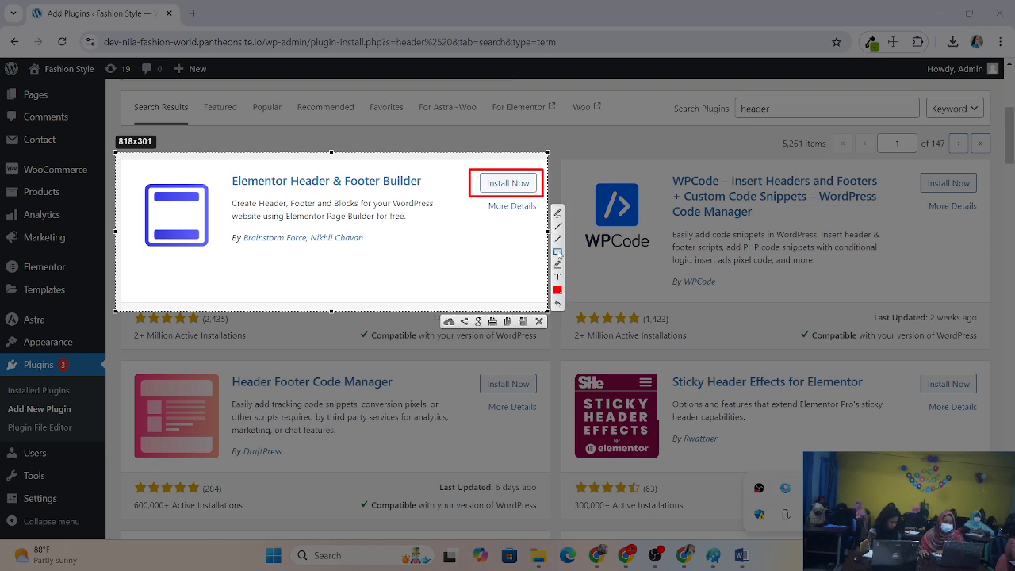
pyautogui.click(557, 238)
pyautogui.moveTo(412, 273); pyautogui.dragTo(479, 195)
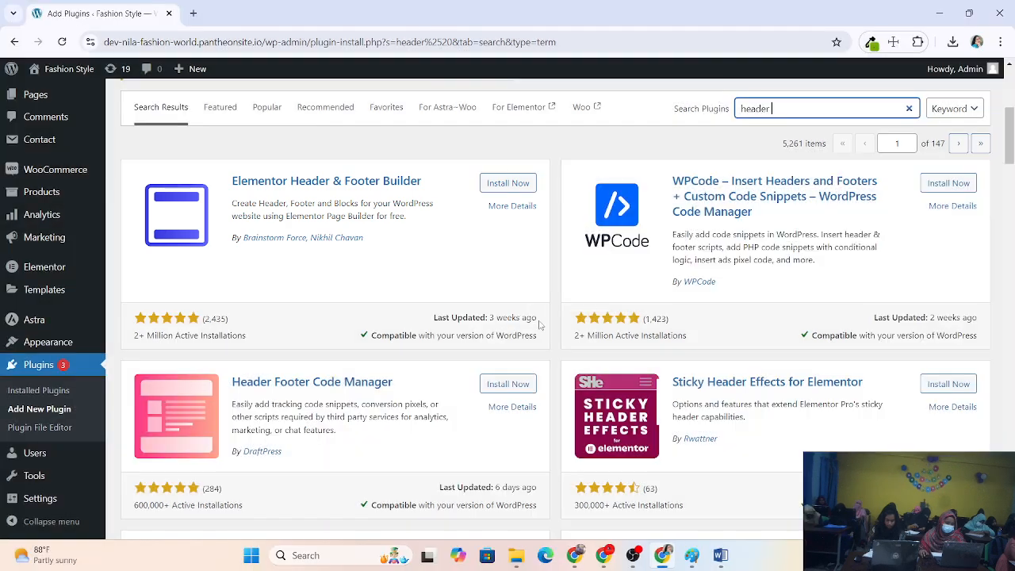
pyautogui.click(505, 321)
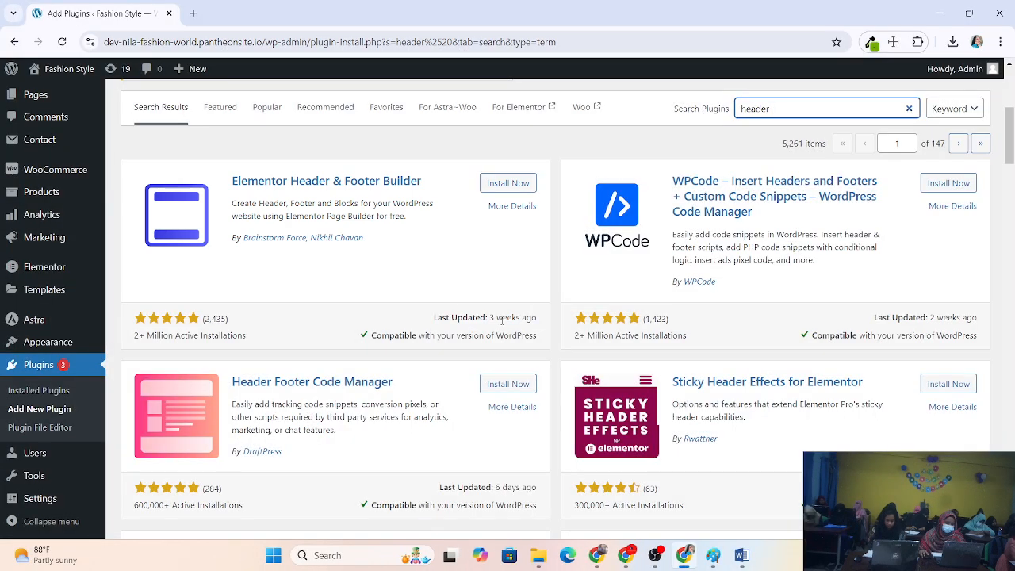
# Install and activate the Elementor Header & Footer Builder plugin, and check for it in the installed plugins list
pyautogui.click(505, 184)
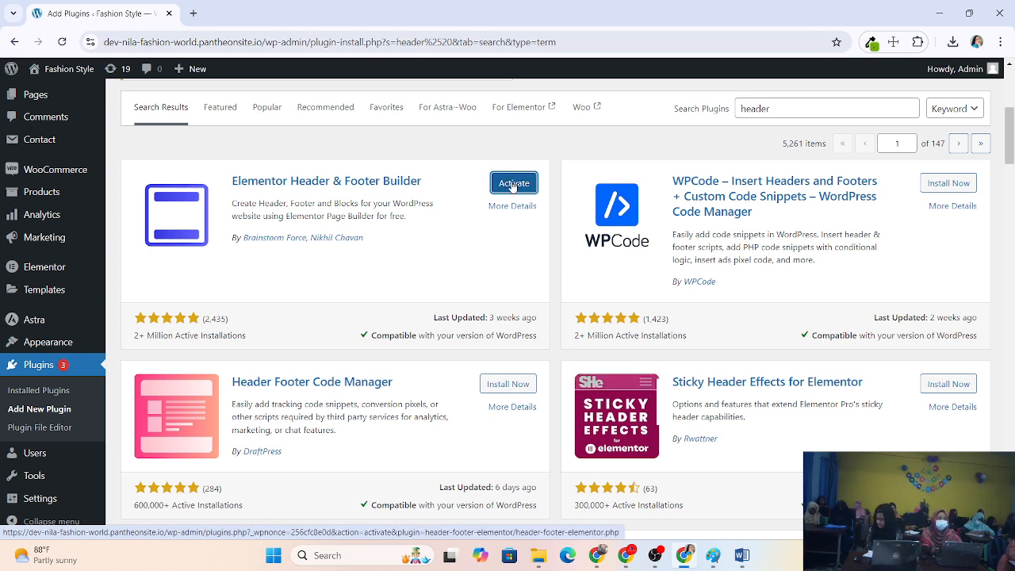
pyautogui.click(513, 183)
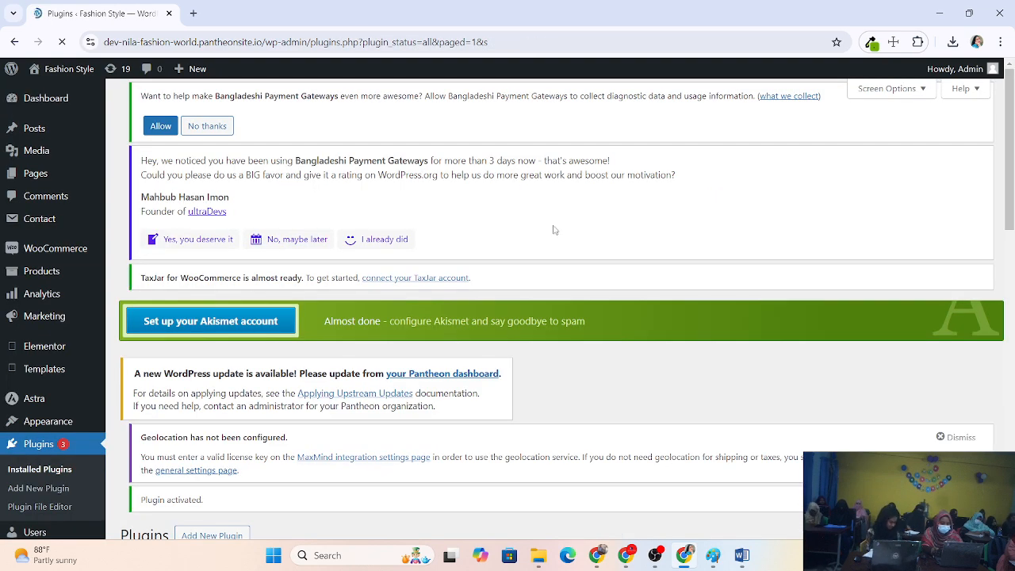
pyautogui.scroll(-15, 554, 230)
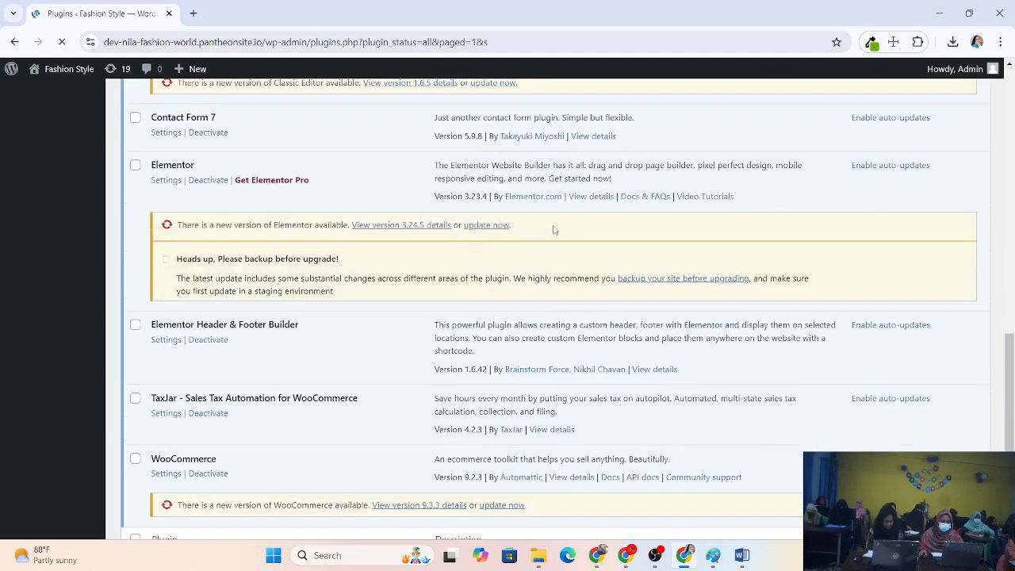
pyautogui.scroll(-5, 555, 230)
pyautogui.scroll(20, 554, 230)
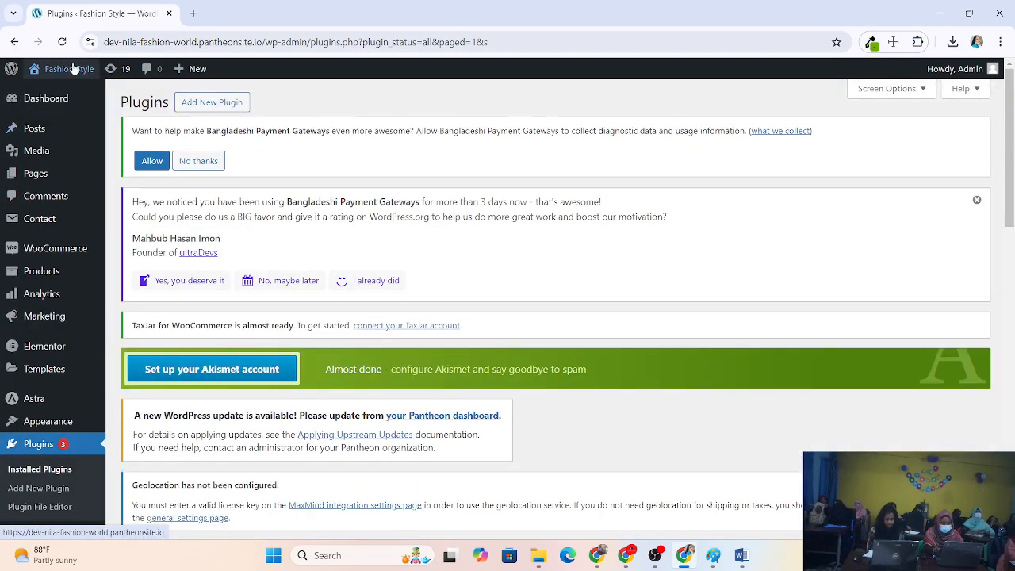
# Open the Fashion Style site's front end in a separate browser tab, keeping the Plugins page open, and switch to it
pyautogui.click(72, 69)
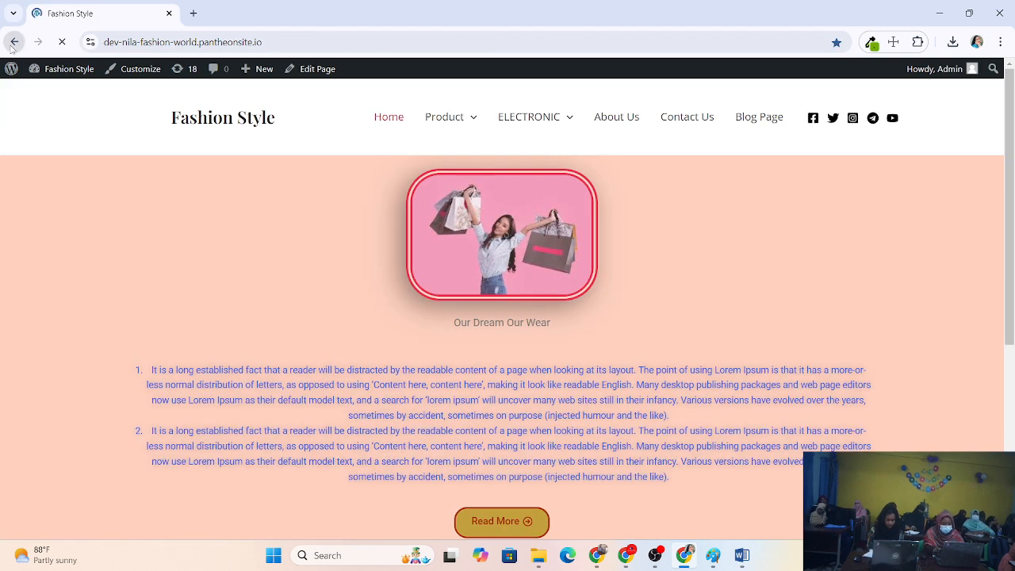
pyautogui.click(11, 47)
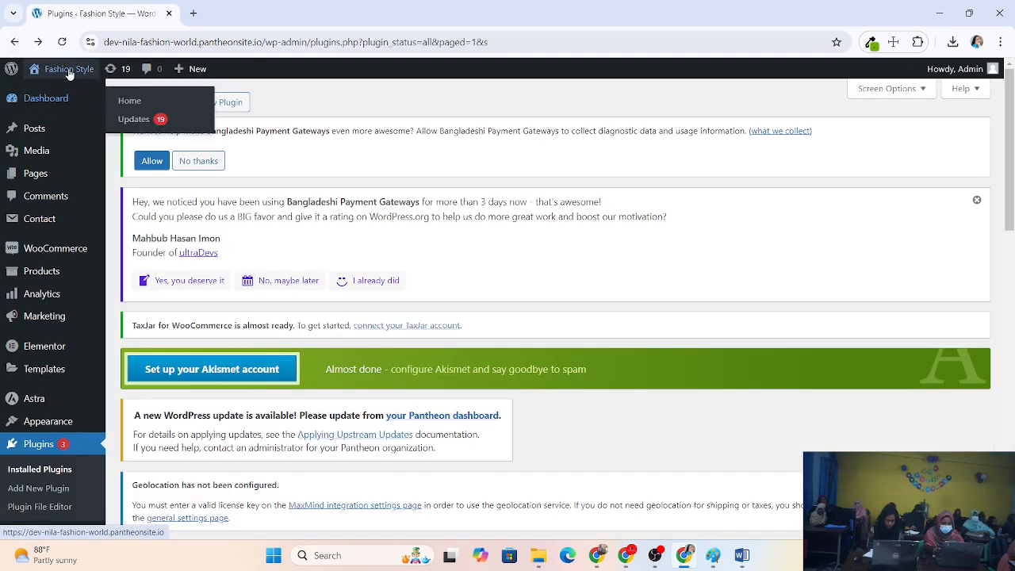
pyautogui.moveTo(70, 73)
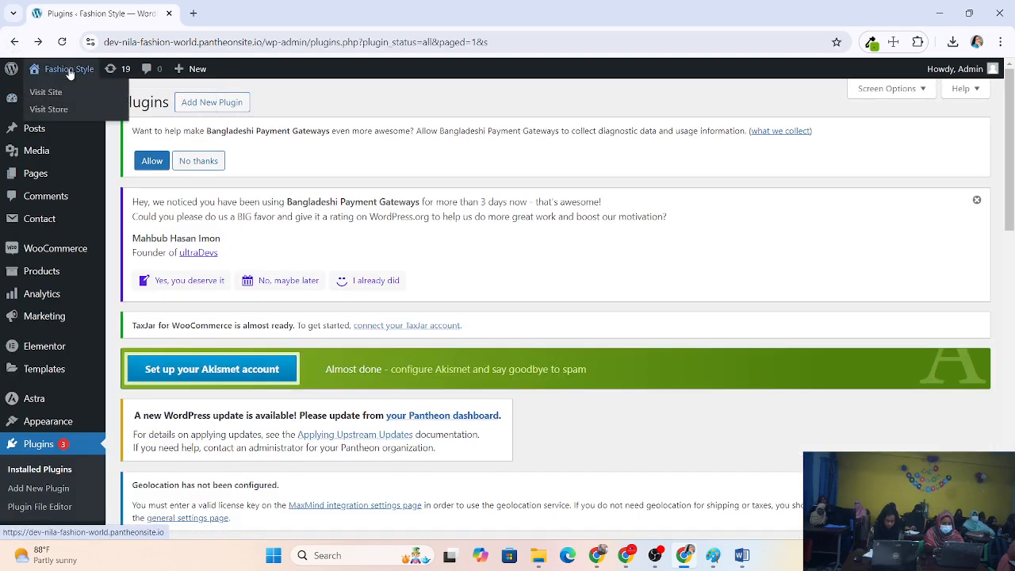
pyautogui.rightClick(59, 90)
pyautogui.click(82, 97)
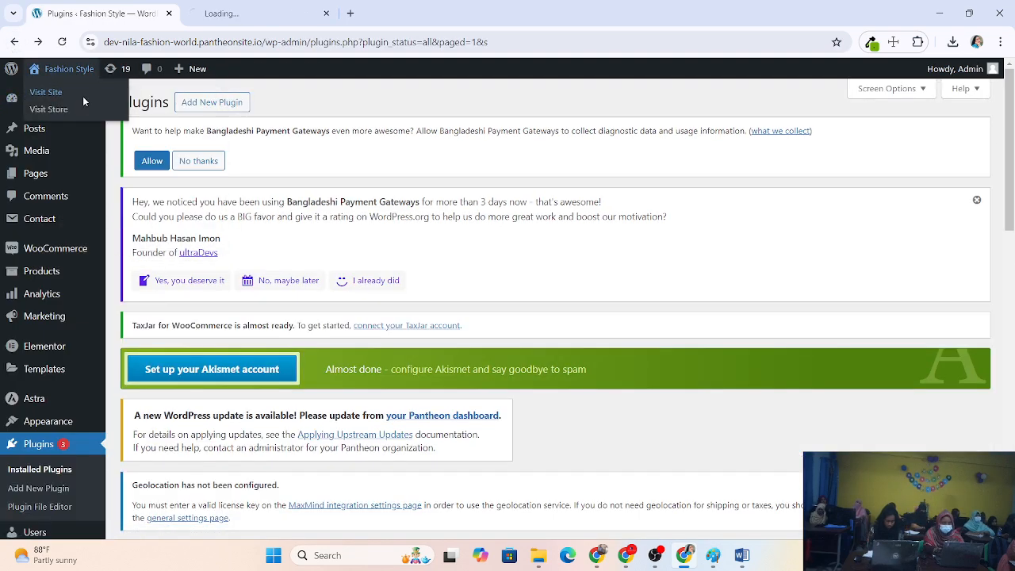
pyautogui.click(258, 23)
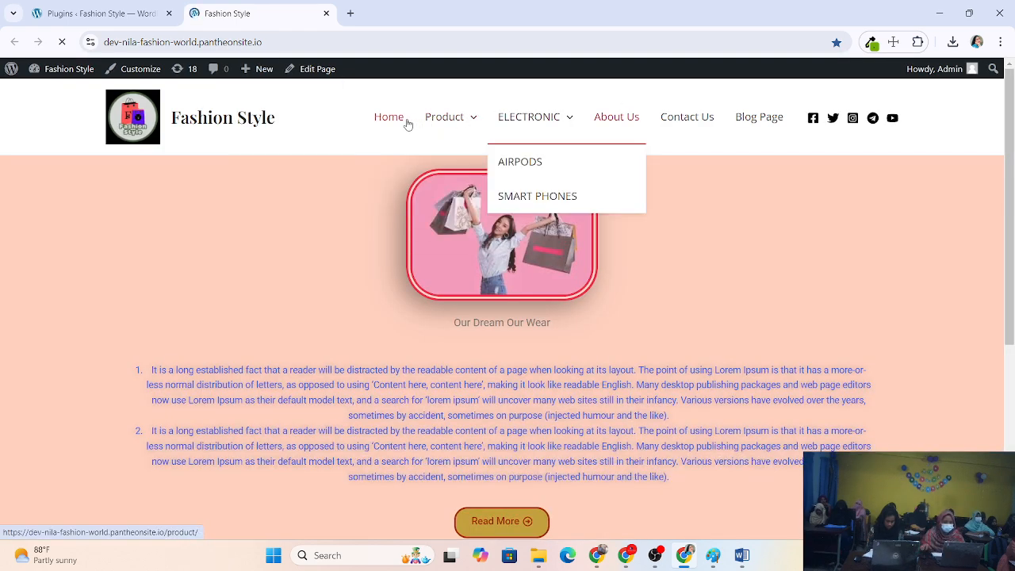
# Review the header and content of the site's Home, About Us and Contact Us pages
pyautogui.click(383, 119)
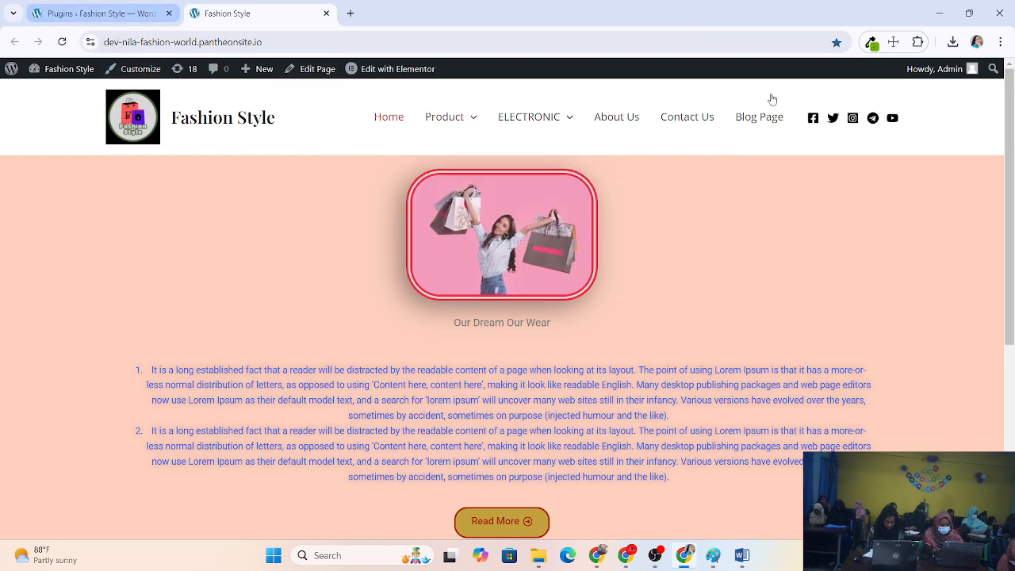
pyautogui.click(623, 123)
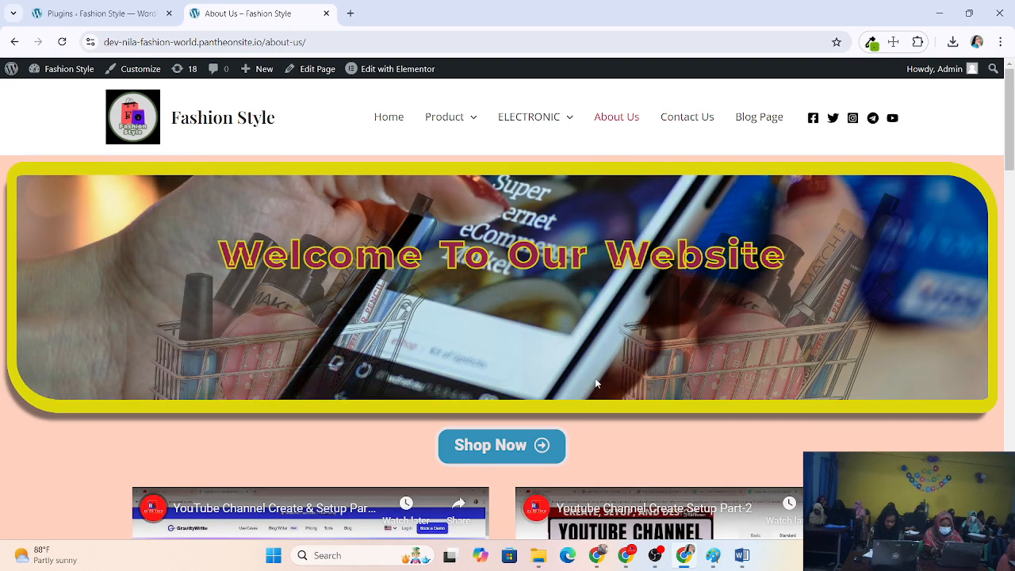
pyautogui.scroll(-10, 591, 362)
pyautogui.scroll(-9, 592, 362)
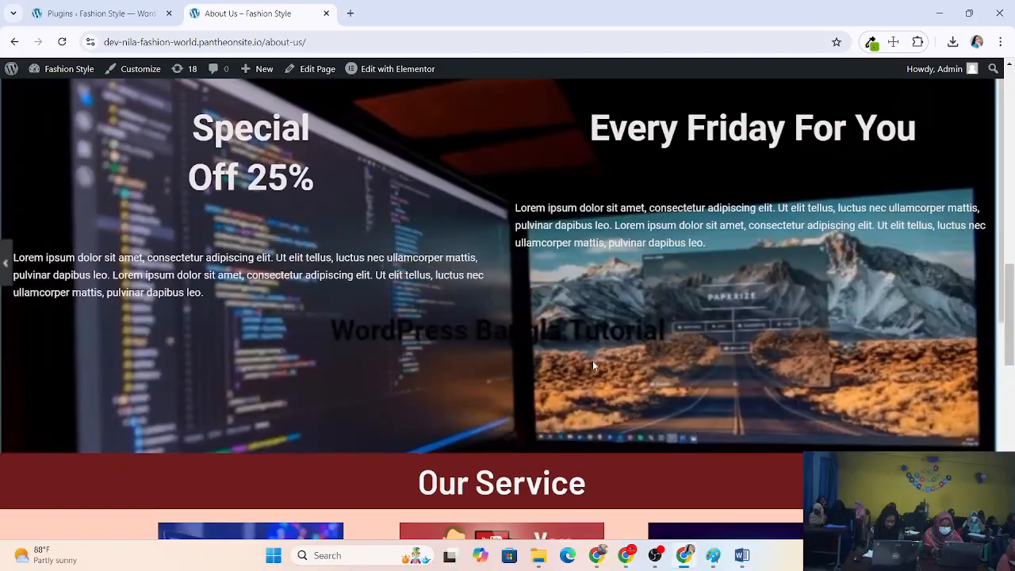
pyautogui.scroll(-2, 593, 365)
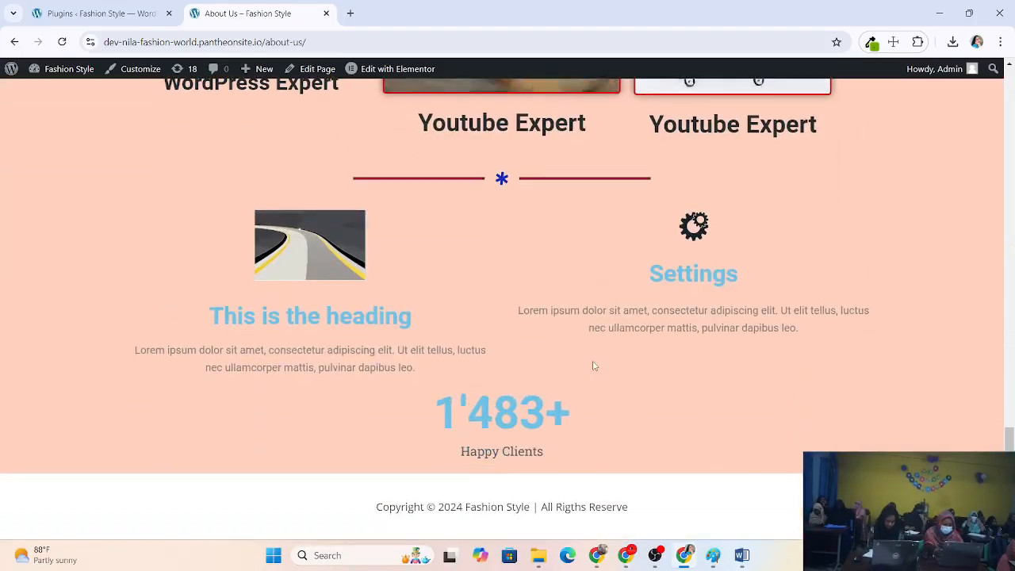
pyautogui.scroll(20, 621, 354)
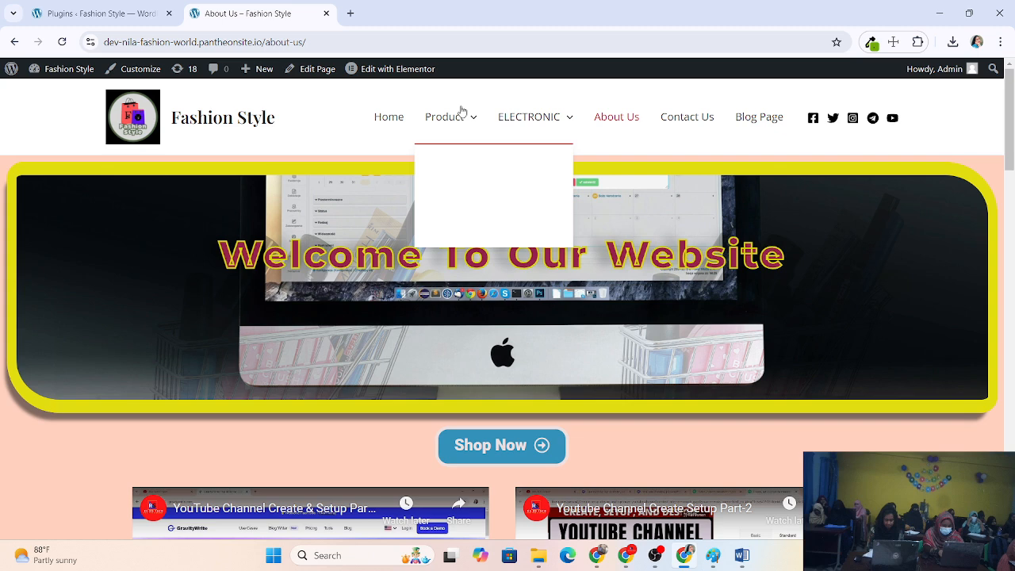
pyautogui.click(686, 116)
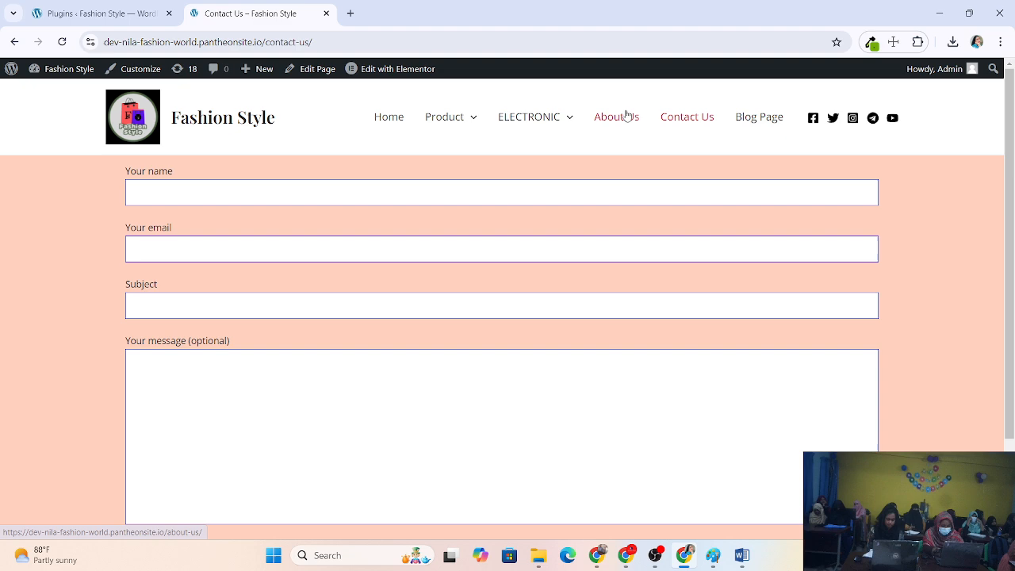
# Return to the Fashion Style site's Home page, reload it and review it from the header down to the footer
pyautogui.click(624, 118)
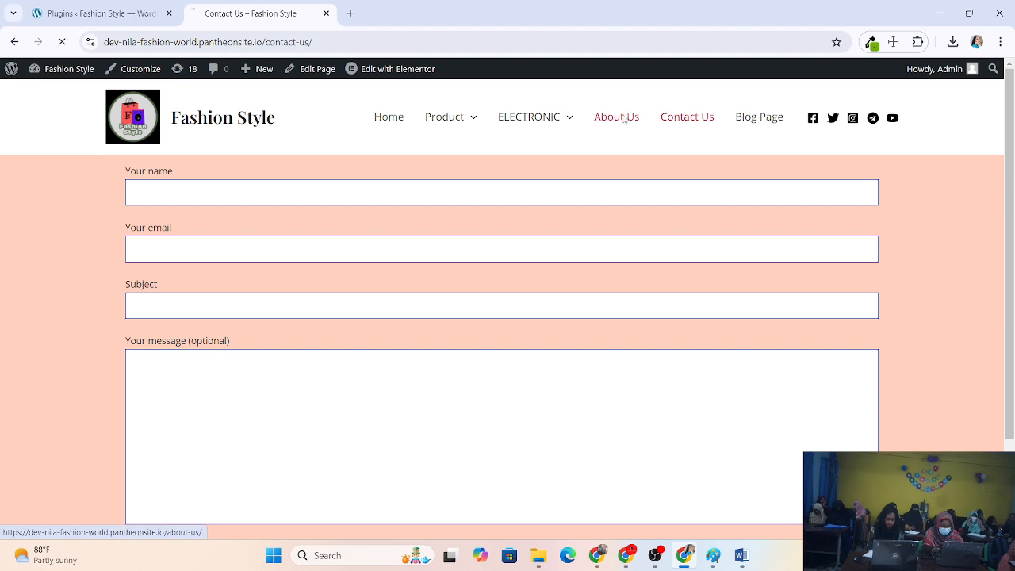
pyautogui.click(384, 117)
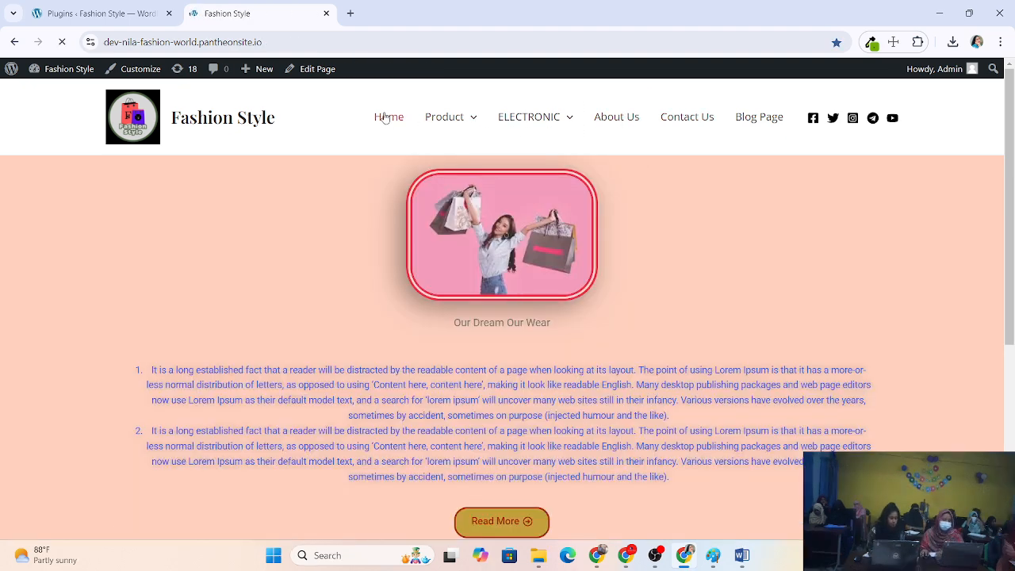
pyautogui.scroll(-4, 579, 396)
pyautogui.scroll(4, 580, 397)
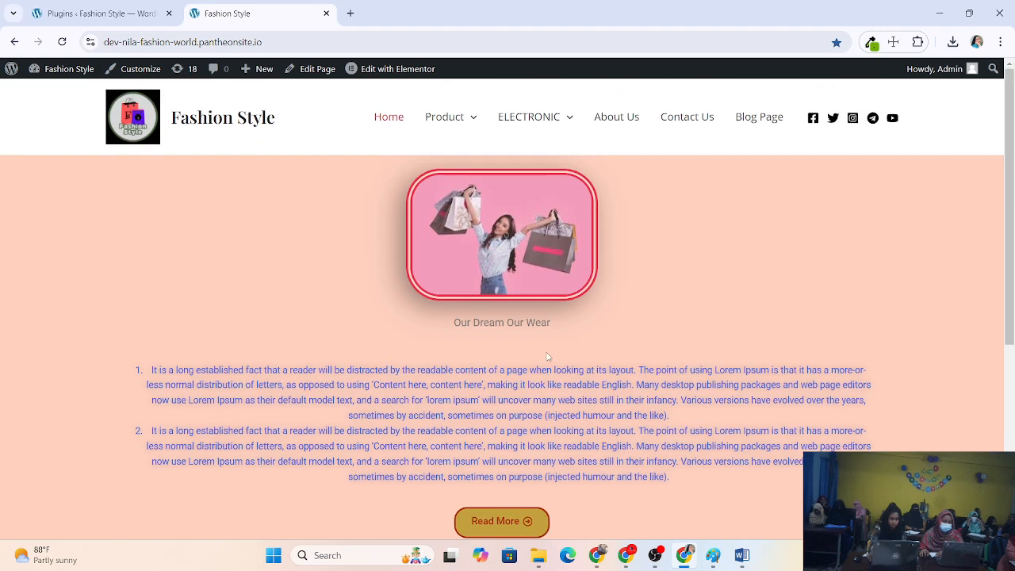
pyautogui.scroll(-2, 547, 353)
pyautogui.scroll(-2, 547, 354)
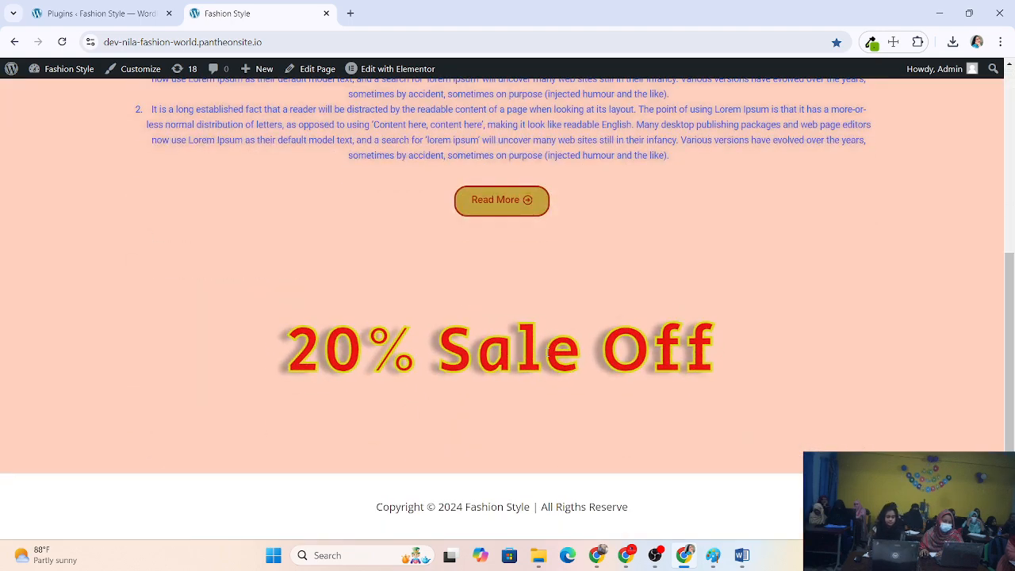
pyautogui.scroll(4, 552, 435)
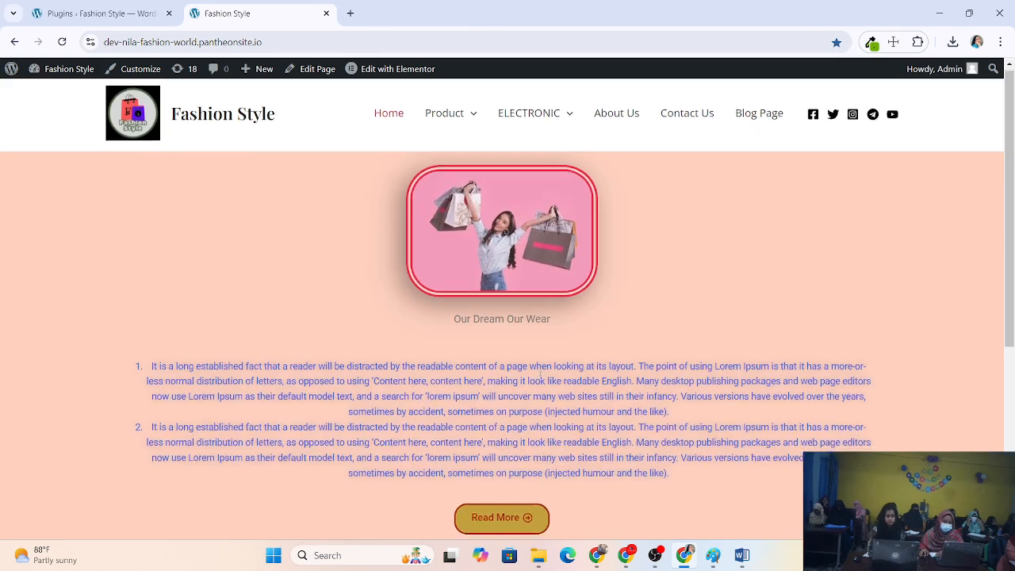
pyautogui.scroll(-4, 540, 376)
pyautogui.scroll(4, 397, 396)
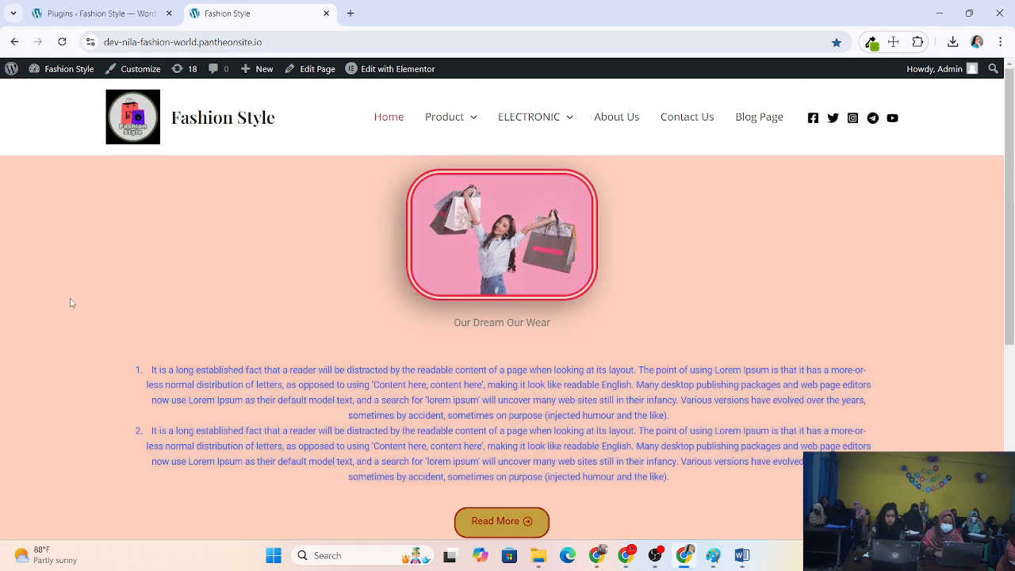
pyautogui.click(65, 42)
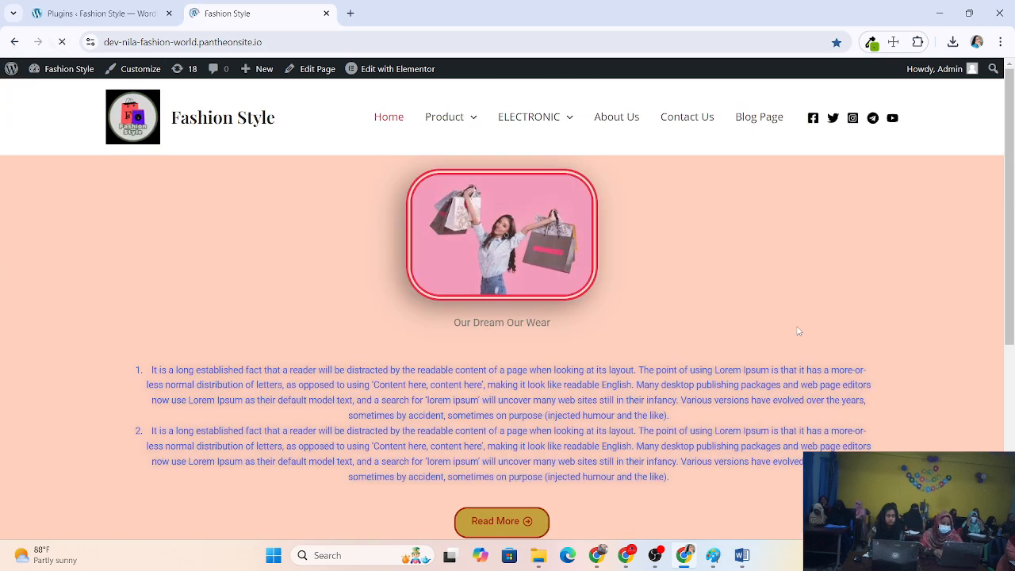
pyautogui.scroll(-4, 798, 331)
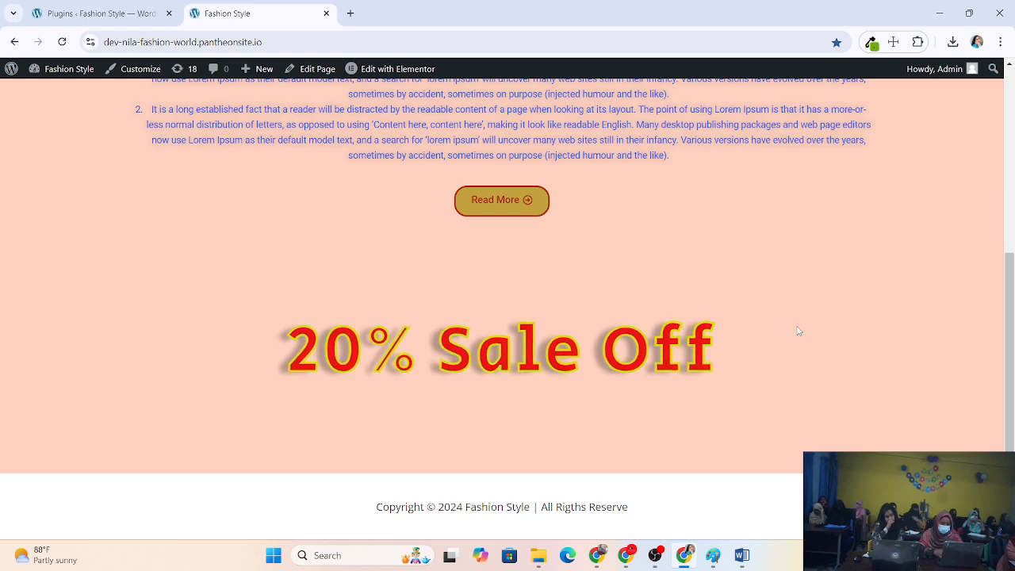
pyautogui.scroll(4, 798, 331)
# Switch back to the Plugins page and look through the installed plugins for Elementor Header & Footer Builder
pyautogui.click(146, 6)
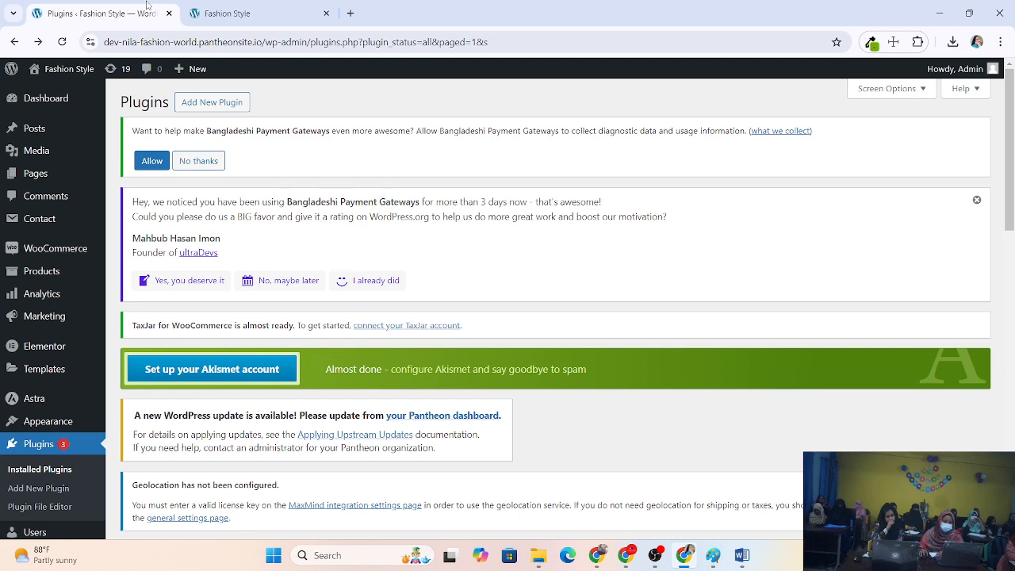
pyautogui.scroll(-5, 222, 135)
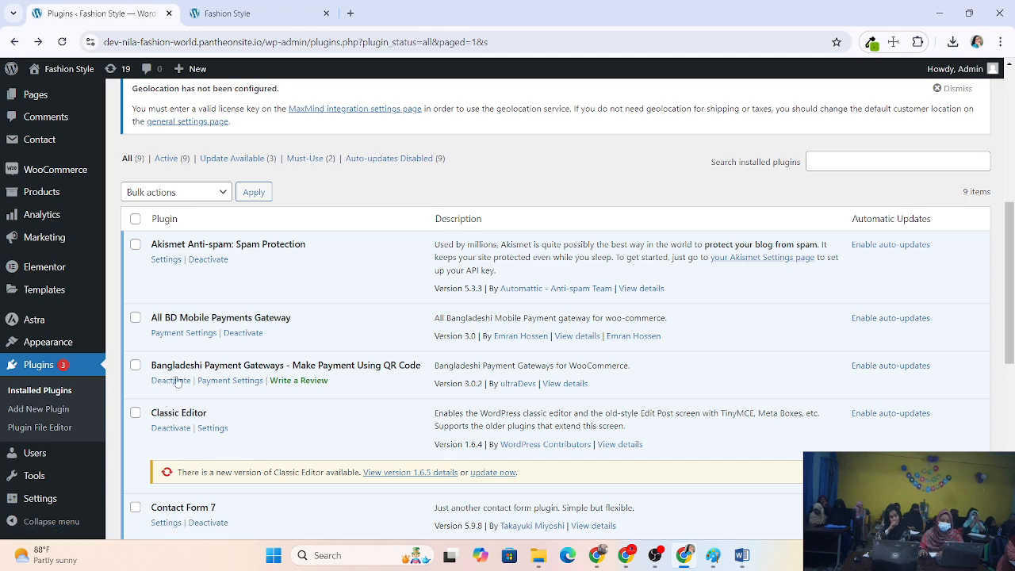
pyautogui.scroll(-3, 205, 245)
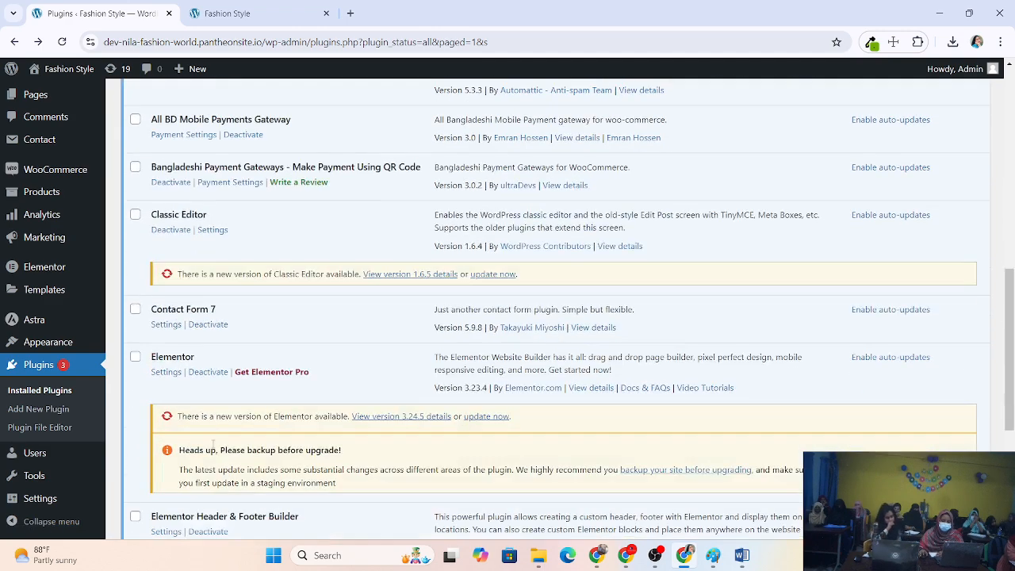
pyautogui.scroll(2, 194, 344)
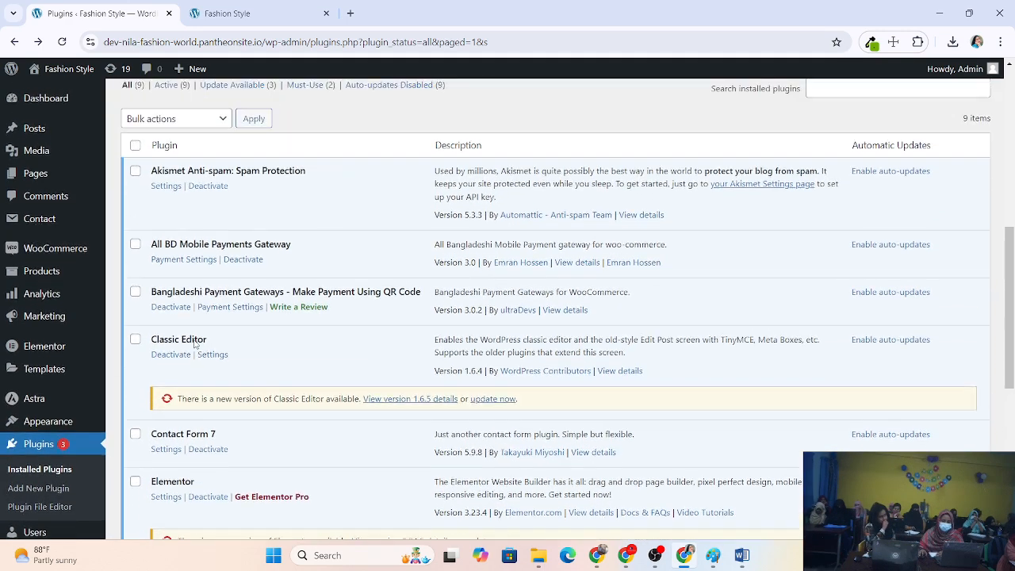
pyautogui.scroll(-3, 195, 340)
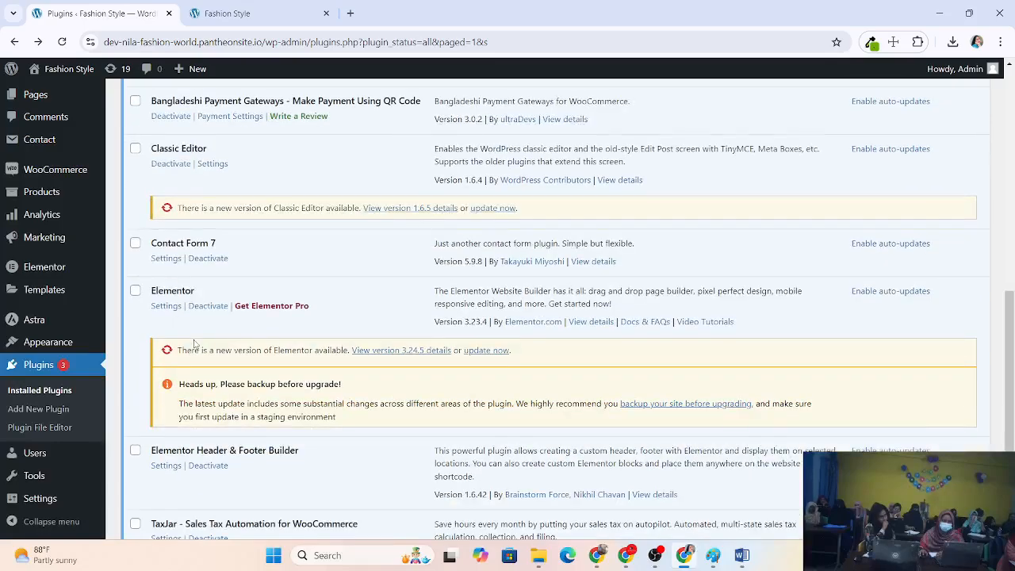
pyautogui.scroll(-2, 194, 343)
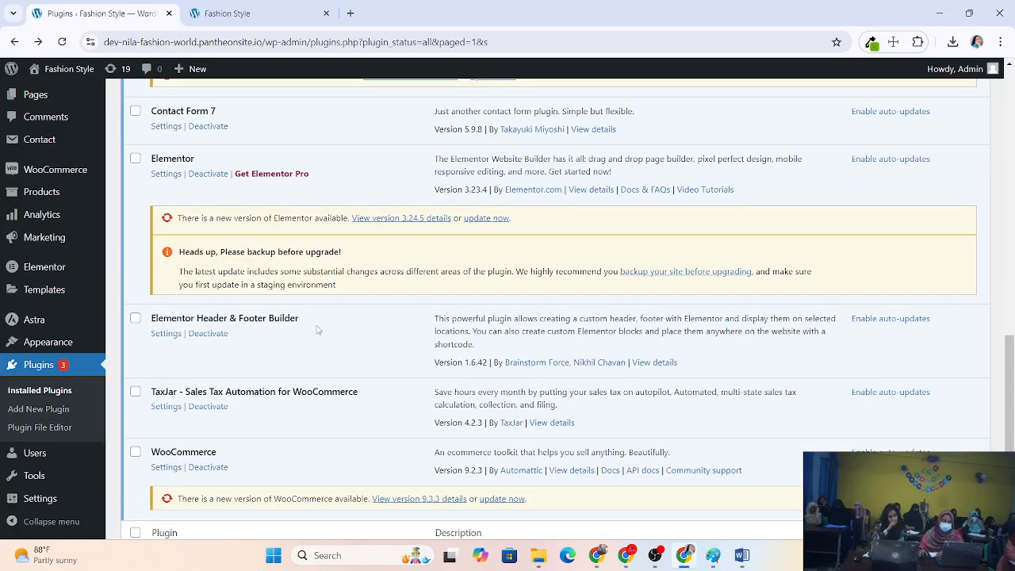
pyautogui.scroll(3, 318, 330)
pyautogui.scroll(-2, 317, 330)
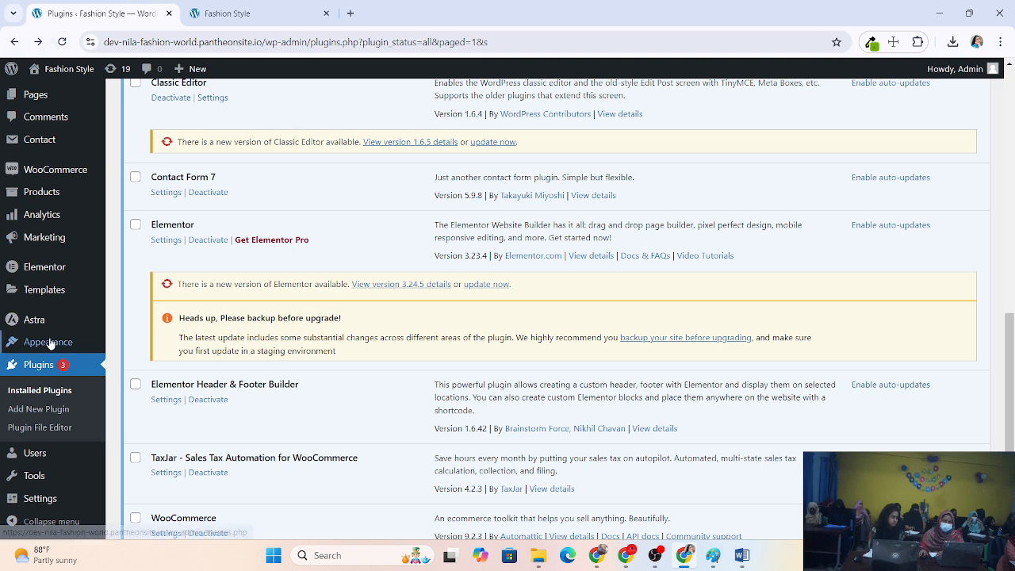
# Open the Elementor Header & Footer Builder page in the site admin and check its template list
pyautogui.moveTo(49, 343)
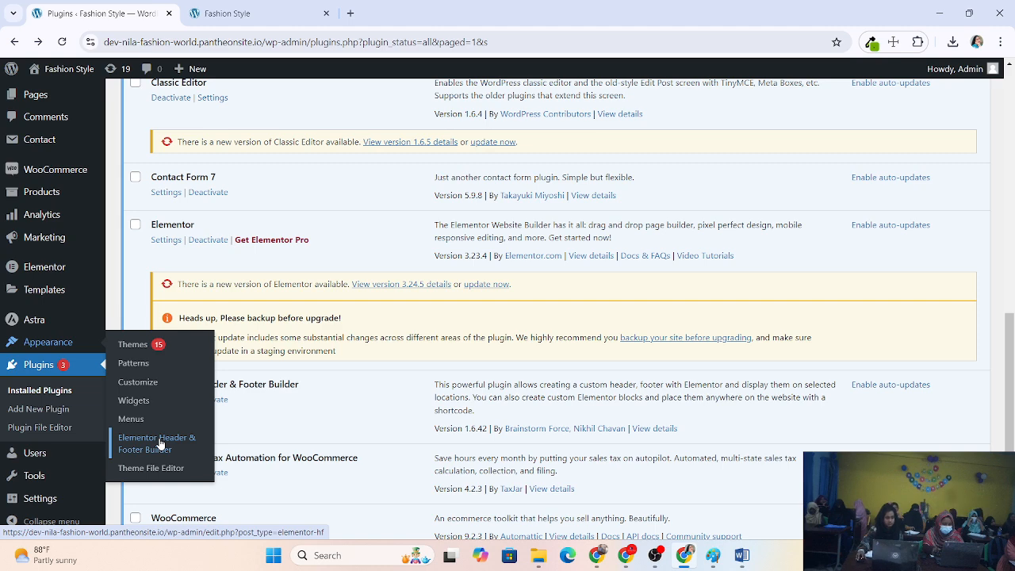
pyautogui.click(654, 555)
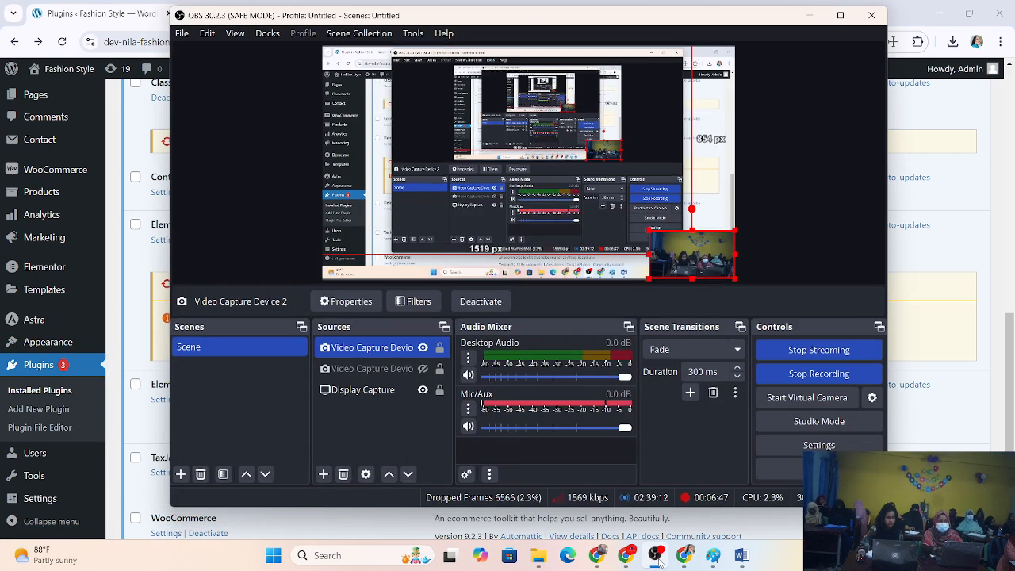
pyautogui.click(808, 15)
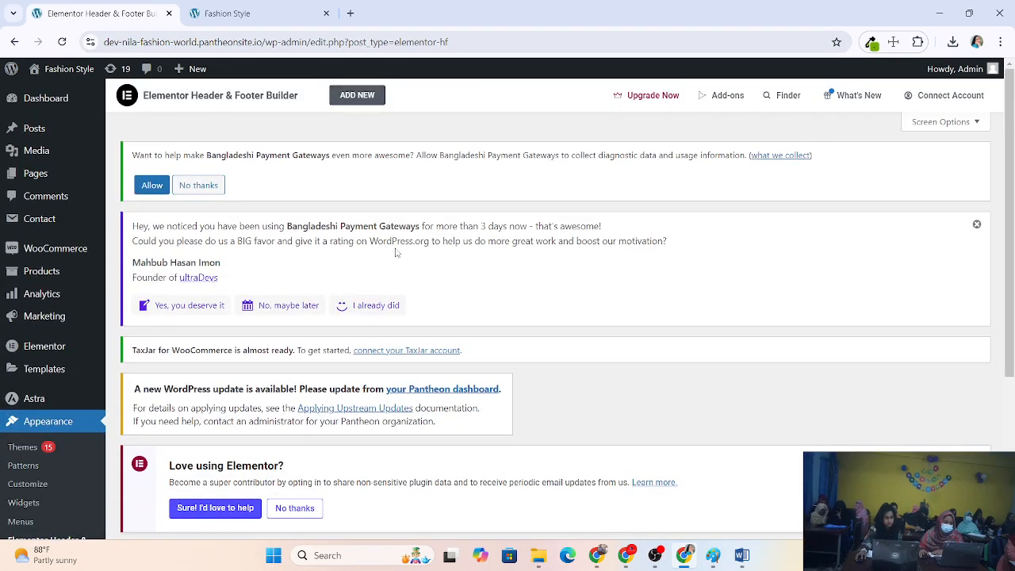
pyautogui.scroll(-3, 397, 250)
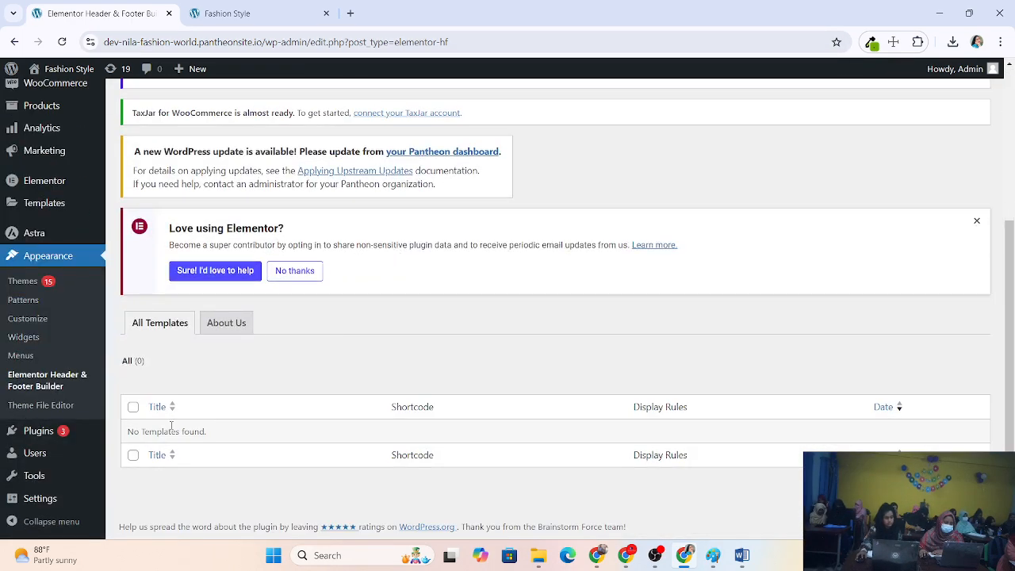
pyautogui.scroll(3, 375, 247)
pyautogui.scroll(1, 375, 246)
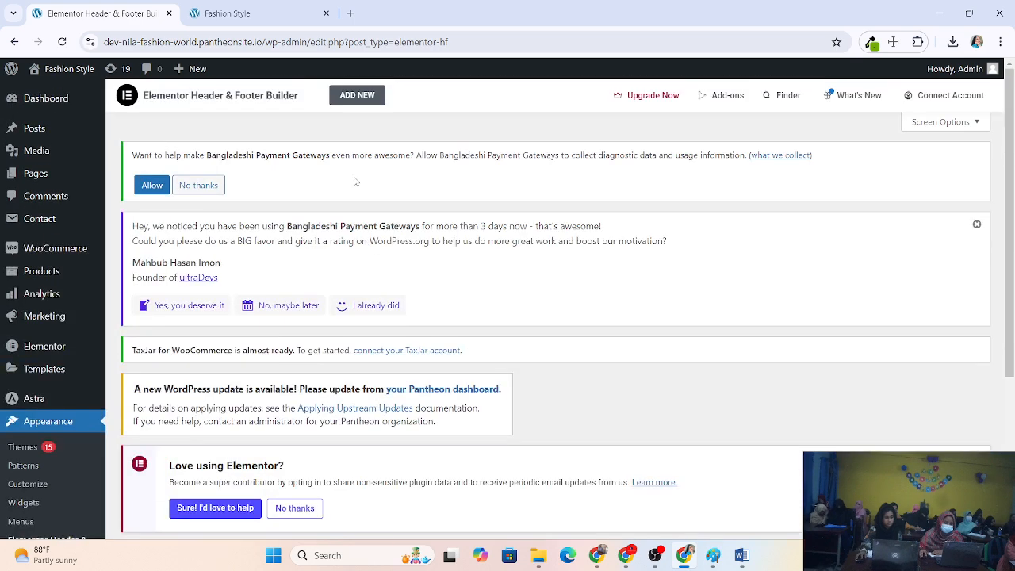
# Add a new Elementor Header & Footer Builder template, skipping the introductory questionnaire, and title it "Header"
pyautogui.click(357, 95)
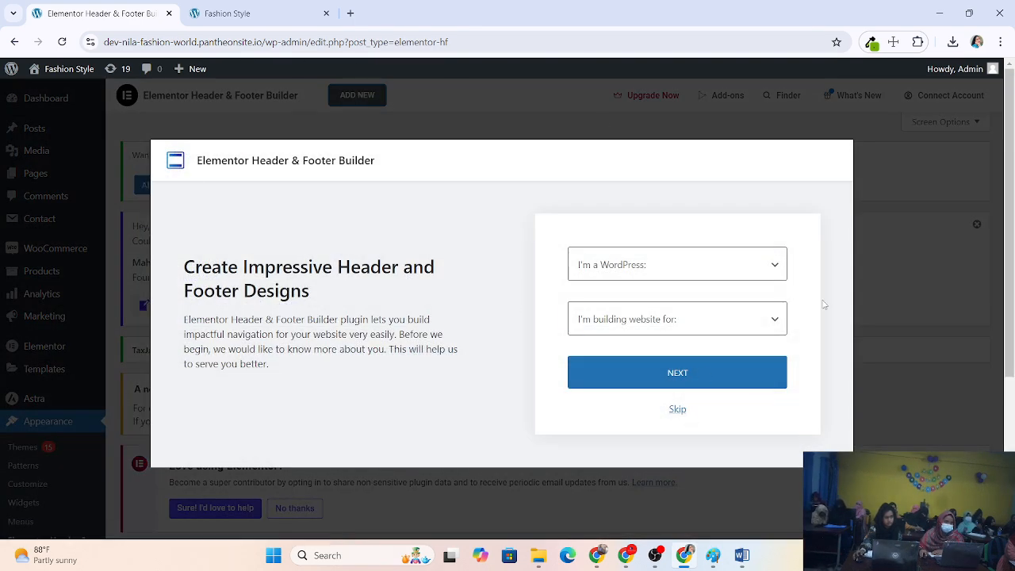
pyautogui.click(674, 410)
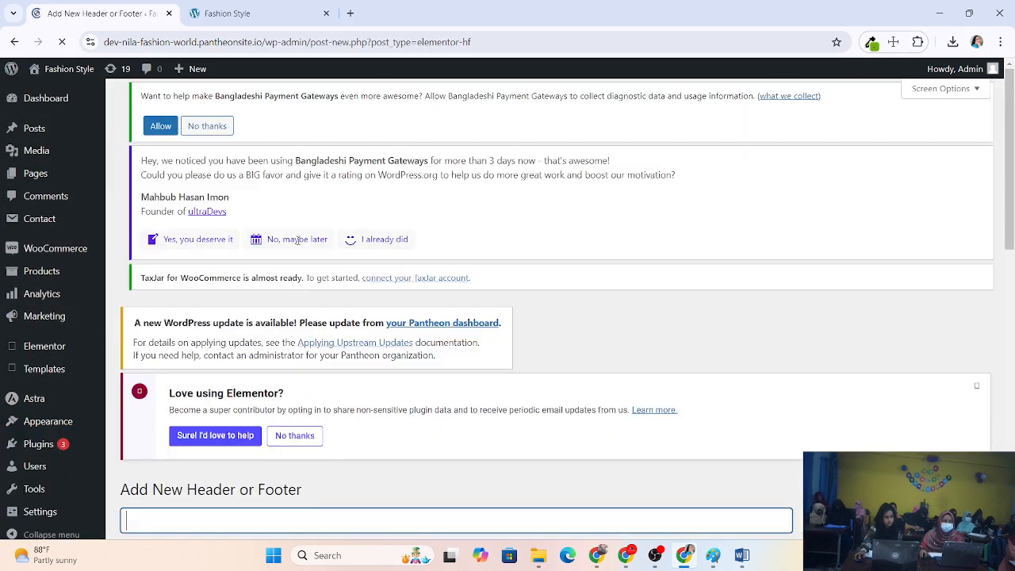
pyautogui.scroll(-4, 326, 292)
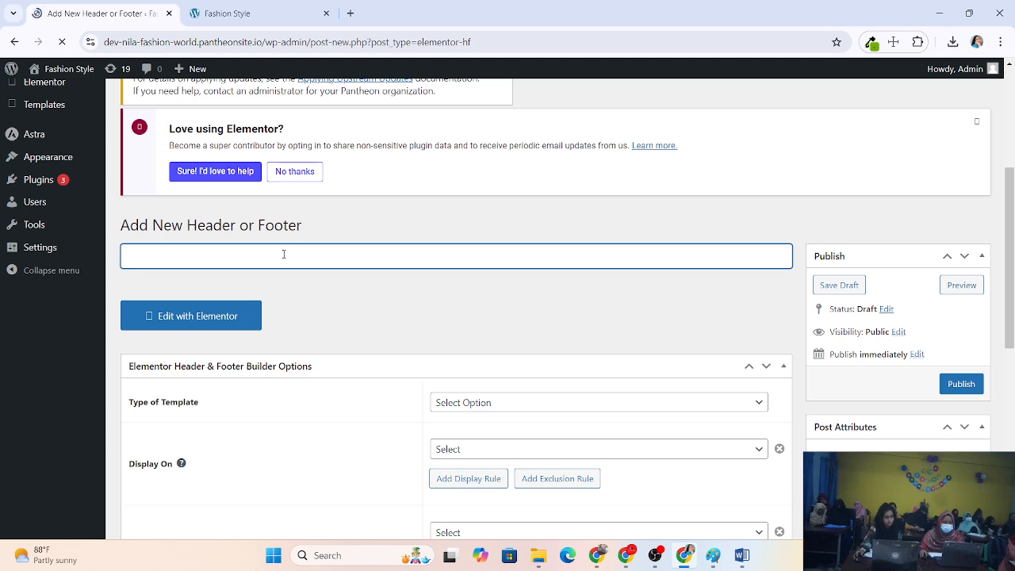
pyautogui.write('Hea')
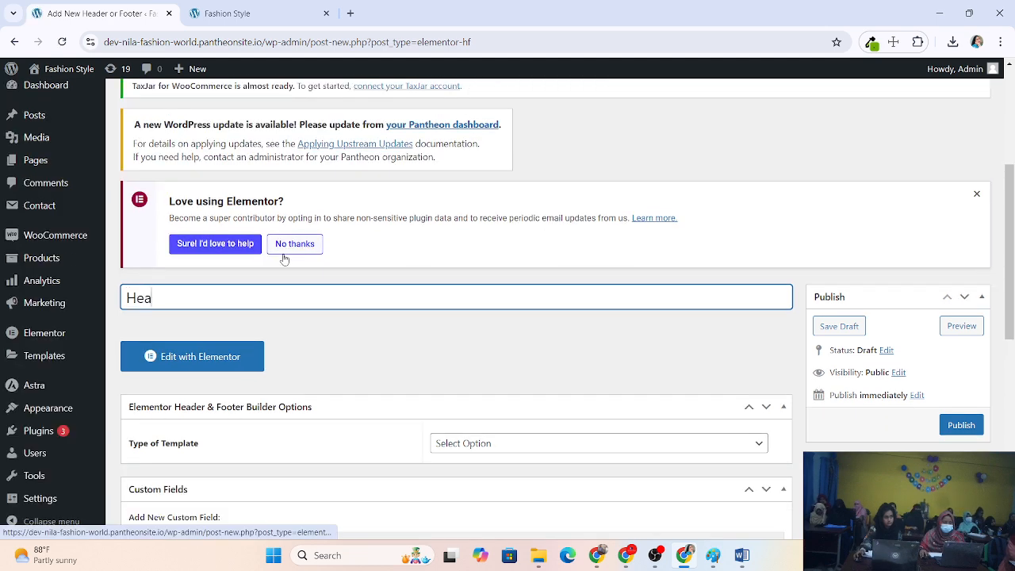
pyautogui.write('der')
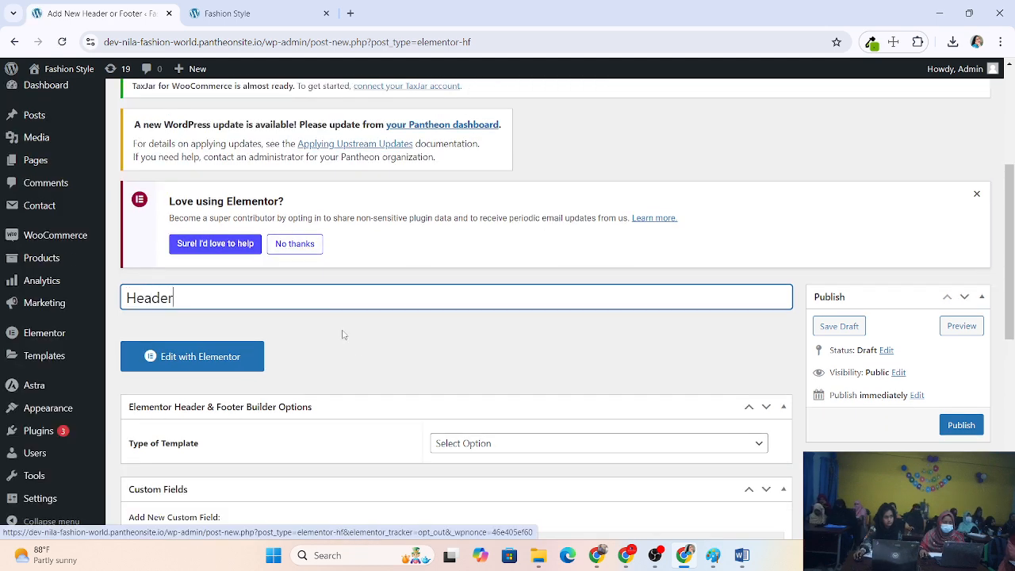
# Set the new template's type to Header in the Elementor Header & Footer Builder options
pyautogui.scroll(-1, 352, 349)
pyautogui.scroll(-1, 261, 370)
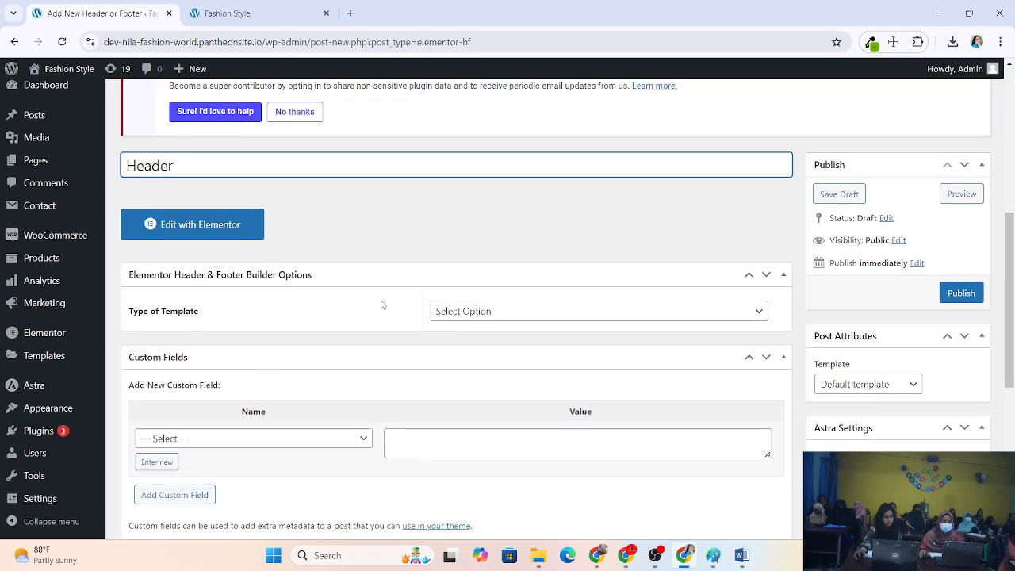
pyautogui.click(555, 314)
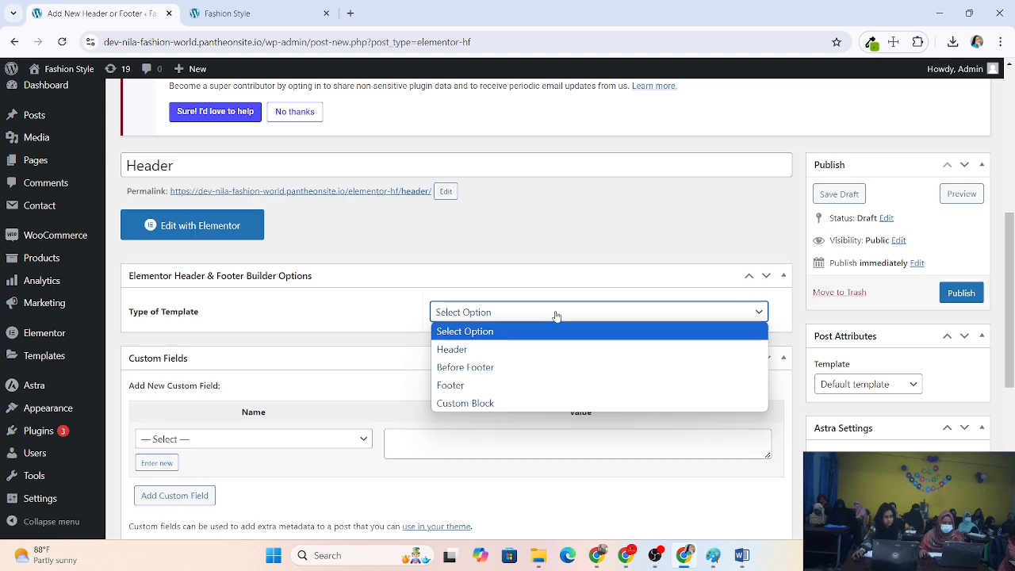
pyautogui.click(529, 348)
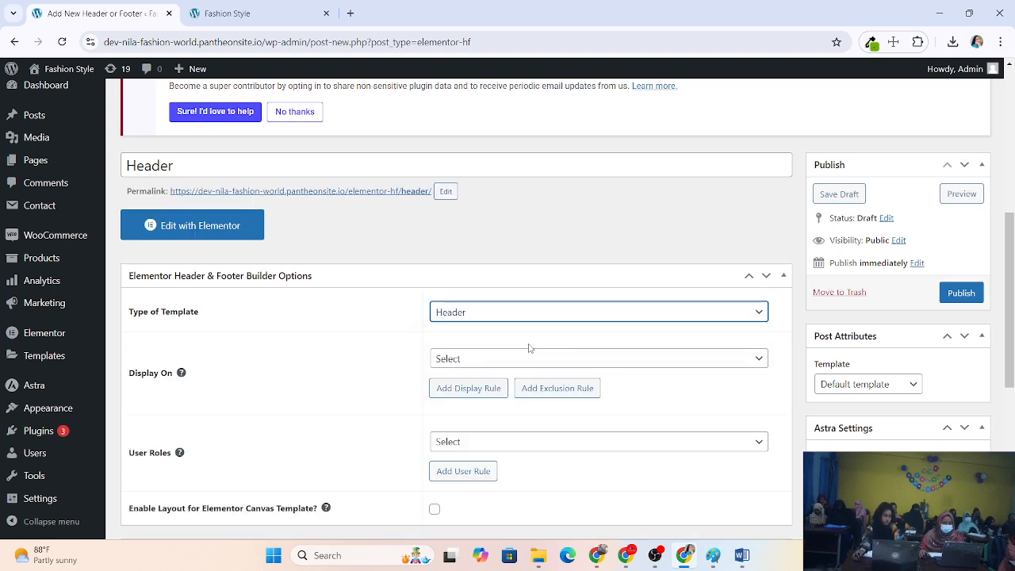
# Set the header template's Display On rule to Entire Website
pyautogui.scroll(-1, 529, 348)
pyautogui.click(478, 295)
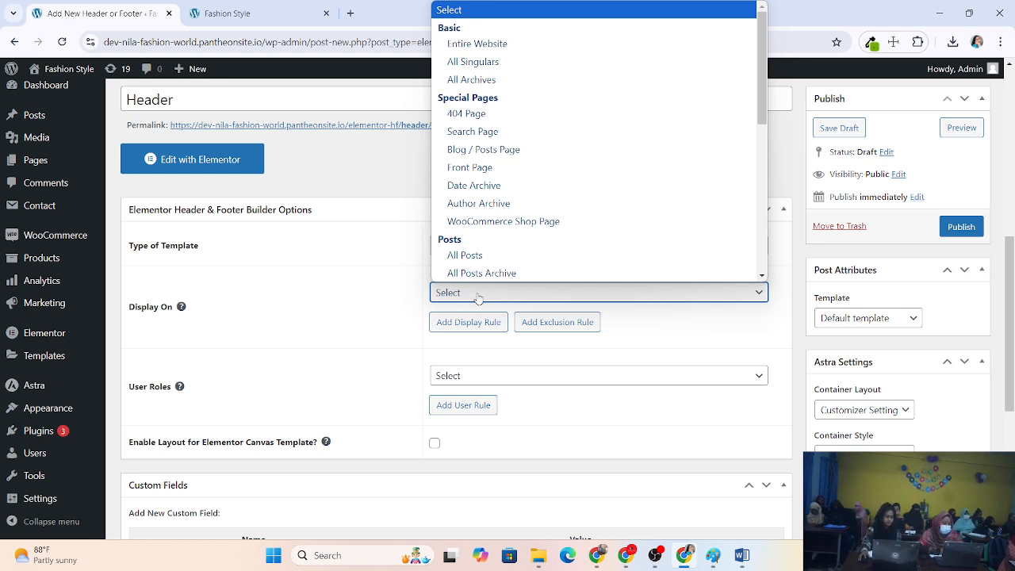
pyautogui.rightClick(478, 297)
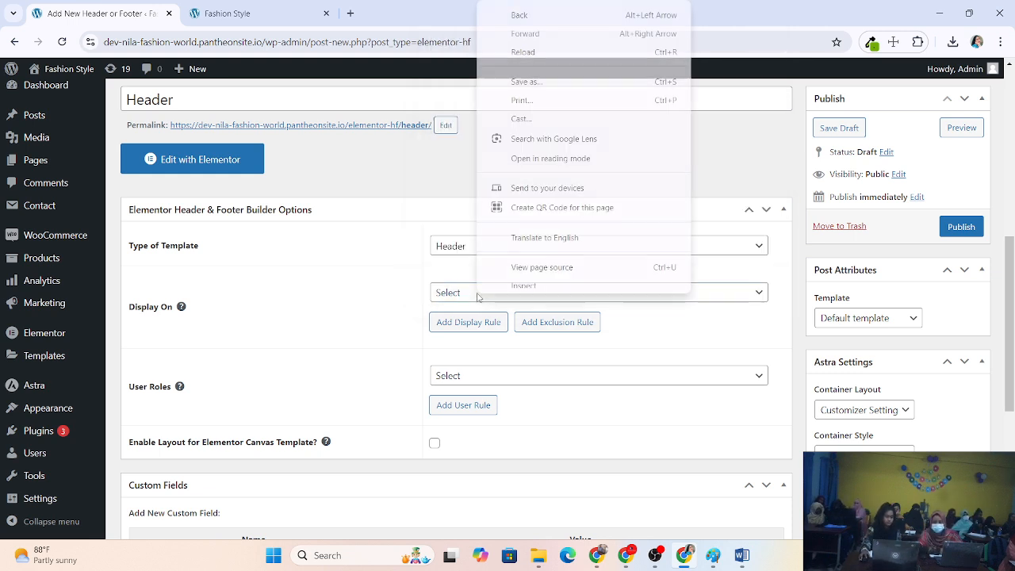
pyautogui.click(406, 314)
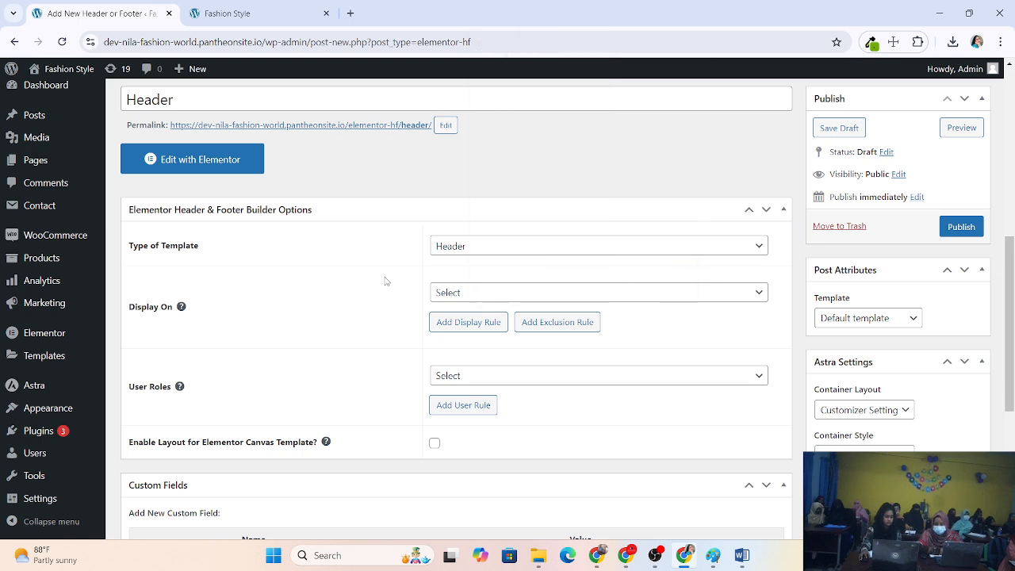
pyautogui.click(485, 297)
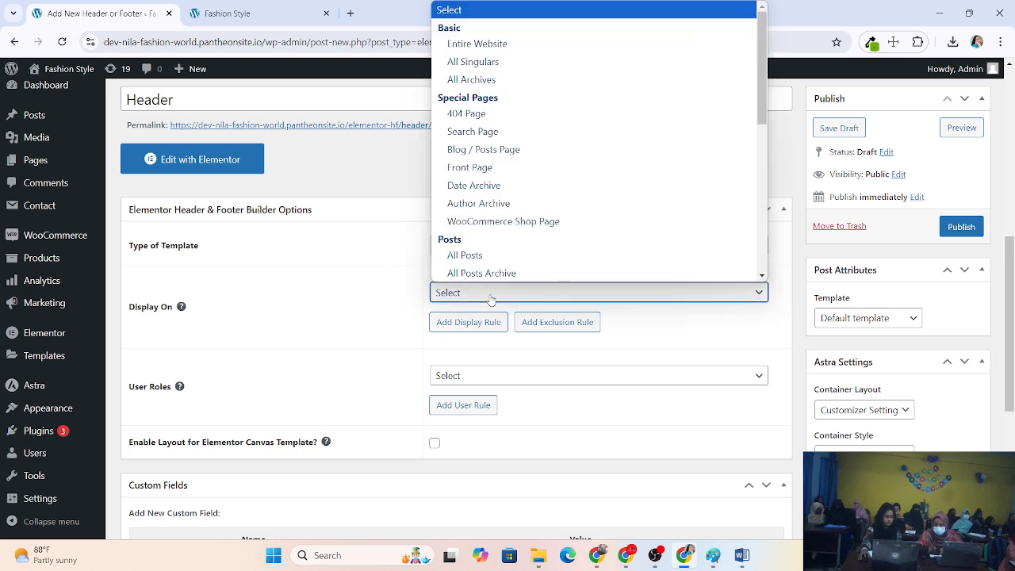
pyautogui.click(491, 44)
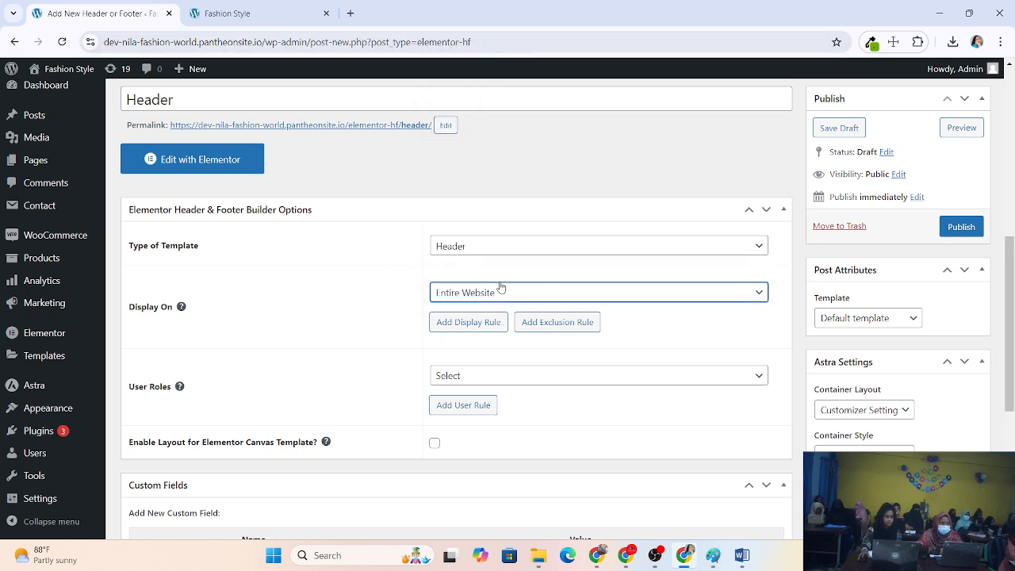
# Set the header template's User Roles to All and enable its layout for the Elementor Canvas template
pyautogui.scroll(-1, 476, 309)
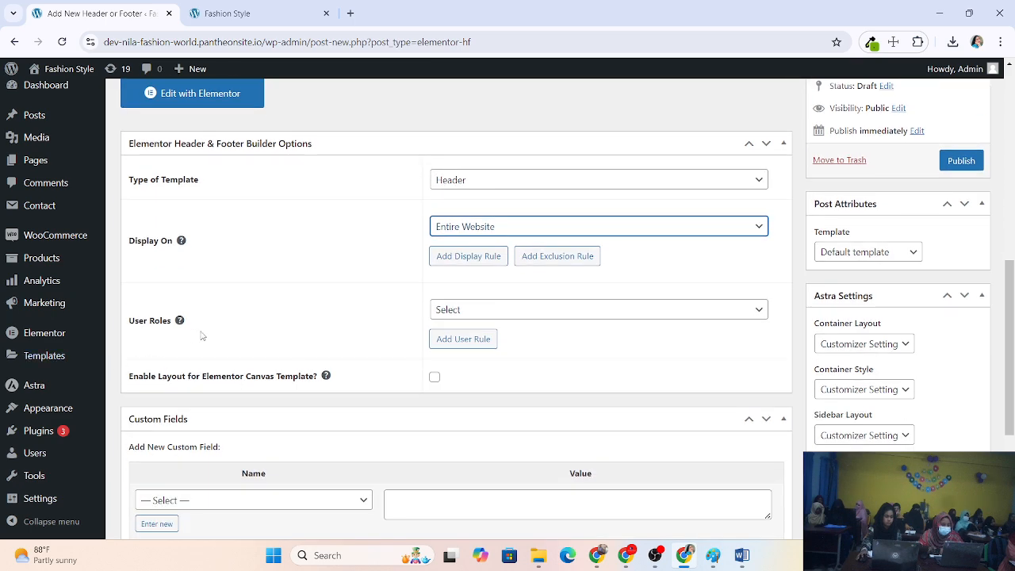
pyautogui.click(480, 313)
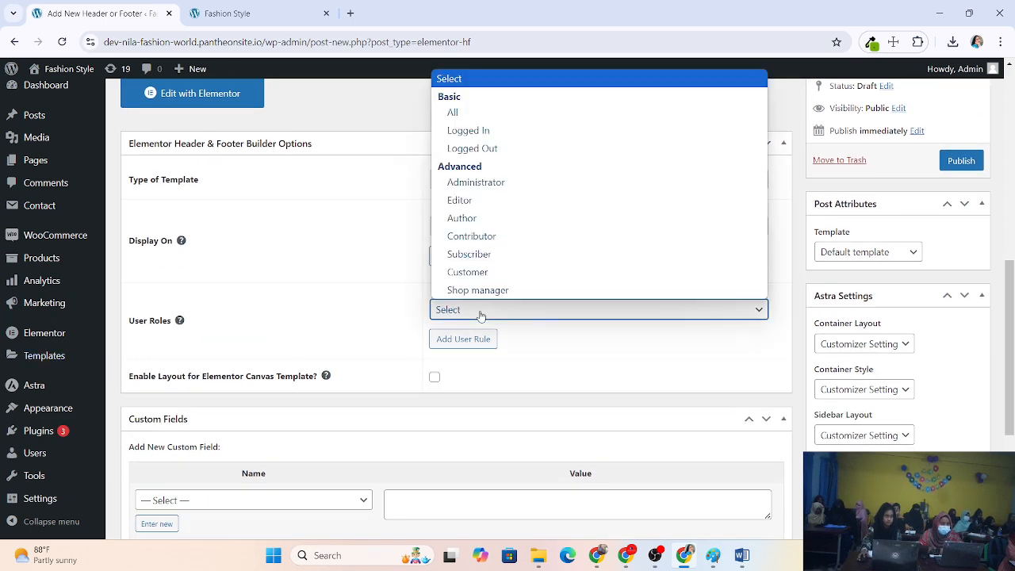
pyautogui.click(474, 113)
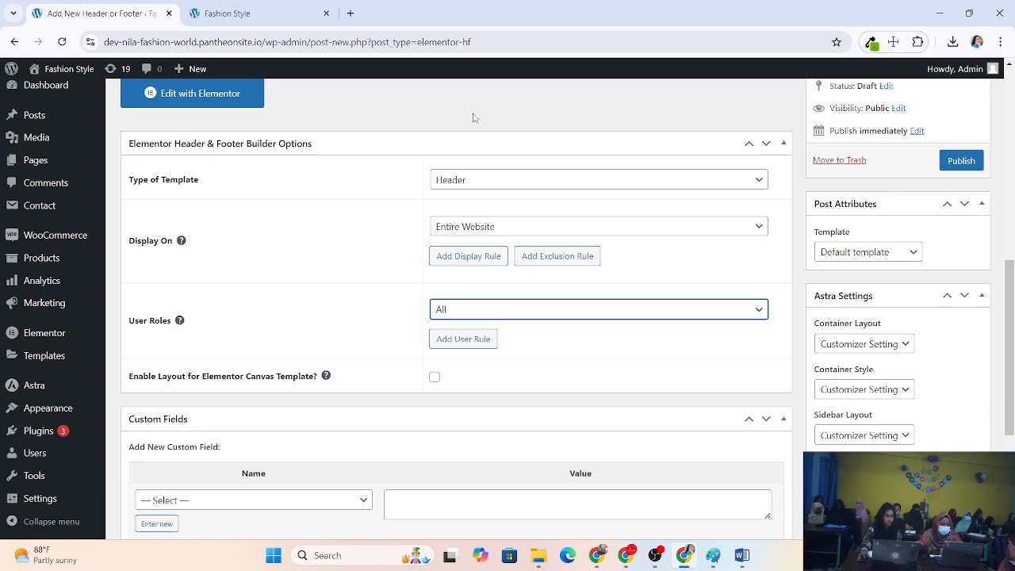
pyautogui.scroll(-3, 485, 333)
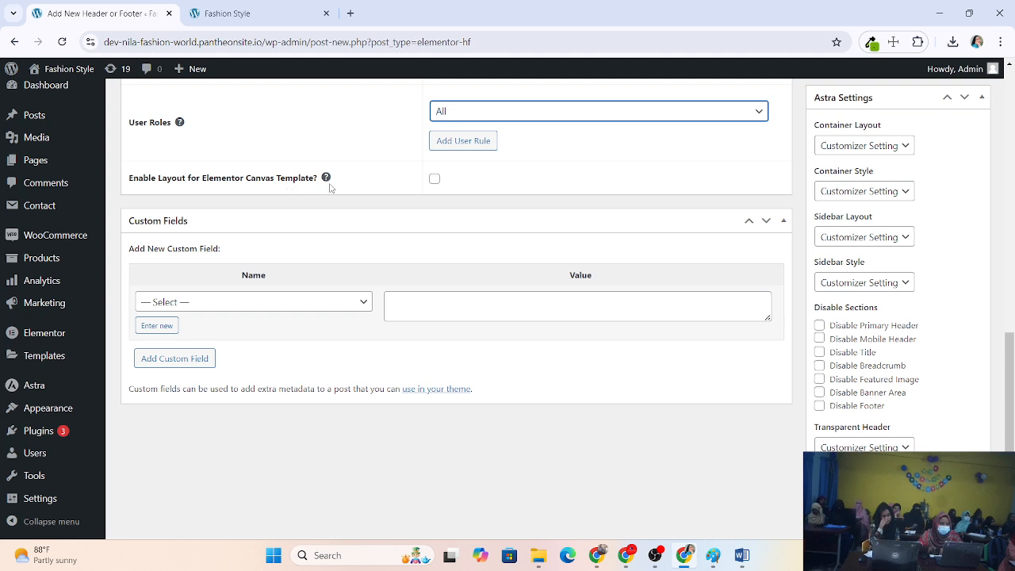
pyautogui.click(435, 180)
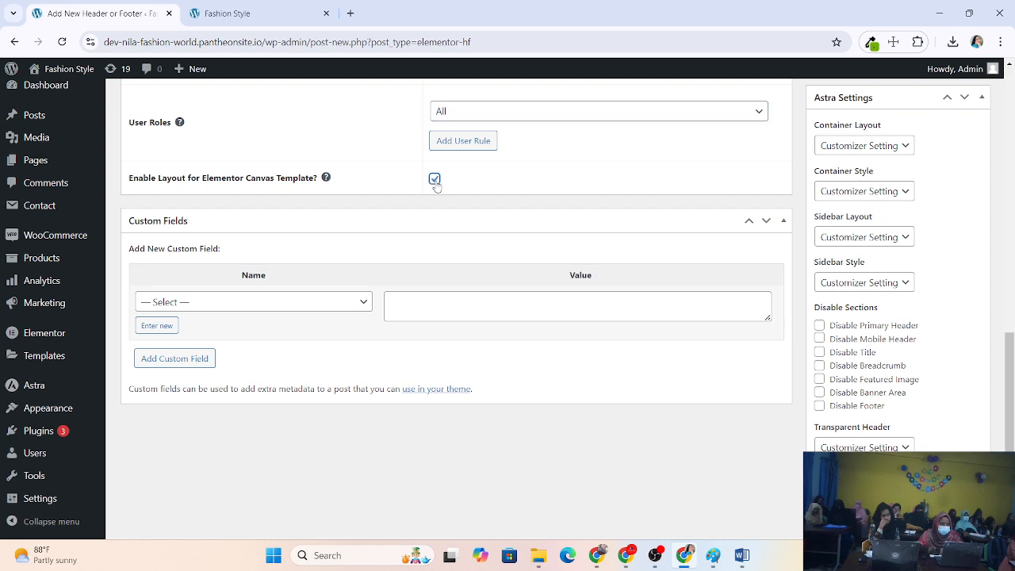
pyautogui.scroll(3, 435, 187)
# Examine the header template's custom field names, publish settings and post template options, keeping Default template
pyautogui.scroll(-4, 346, 264)
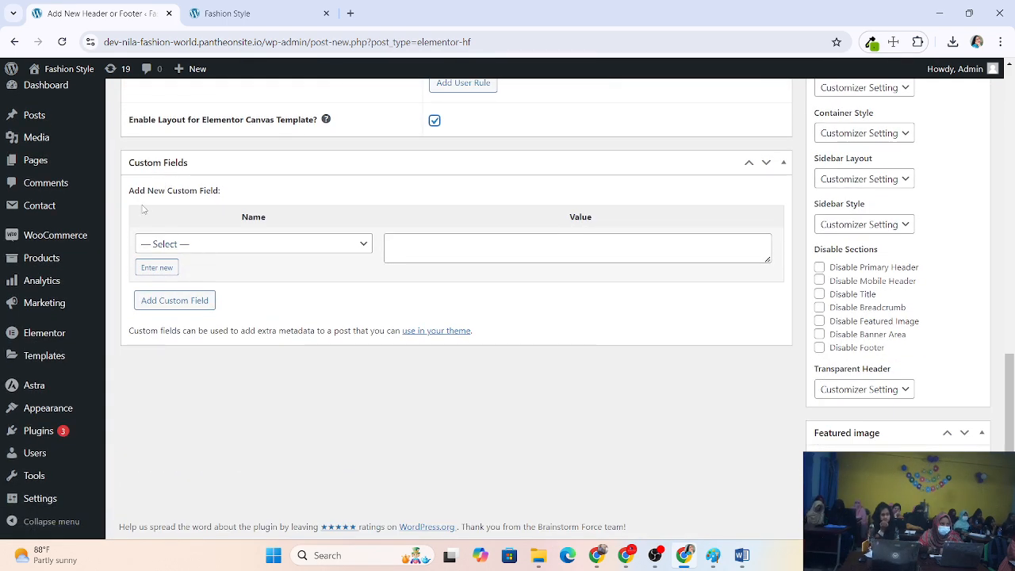
pyautogui.click(259, 247)
pyautogui.click(259, 247)
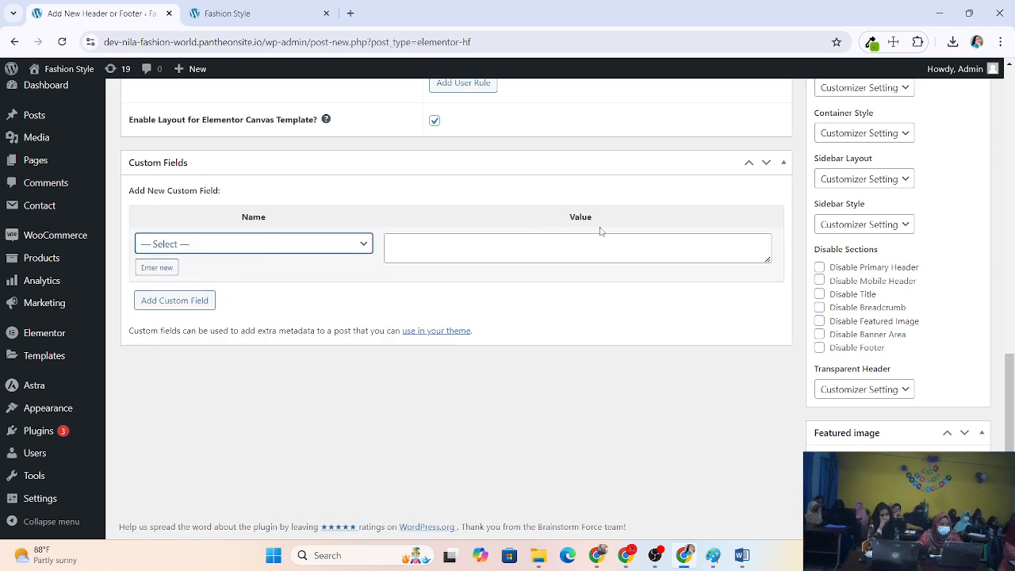
pyautogui.scroll(5, 567, 281)
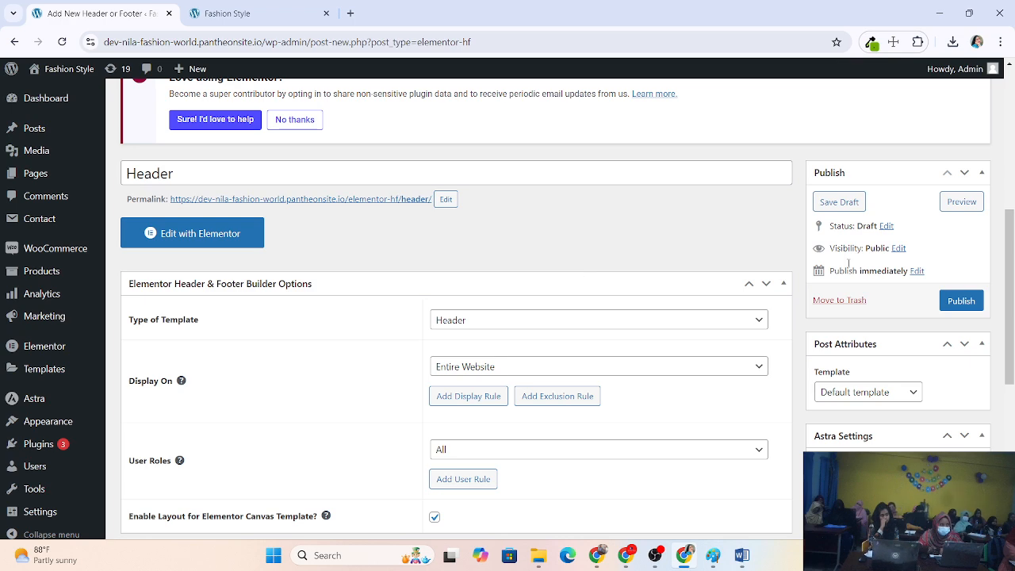
pyautogui.scroll(-2, 848, 264)
pyautogui.scroll(2, 856, 241)
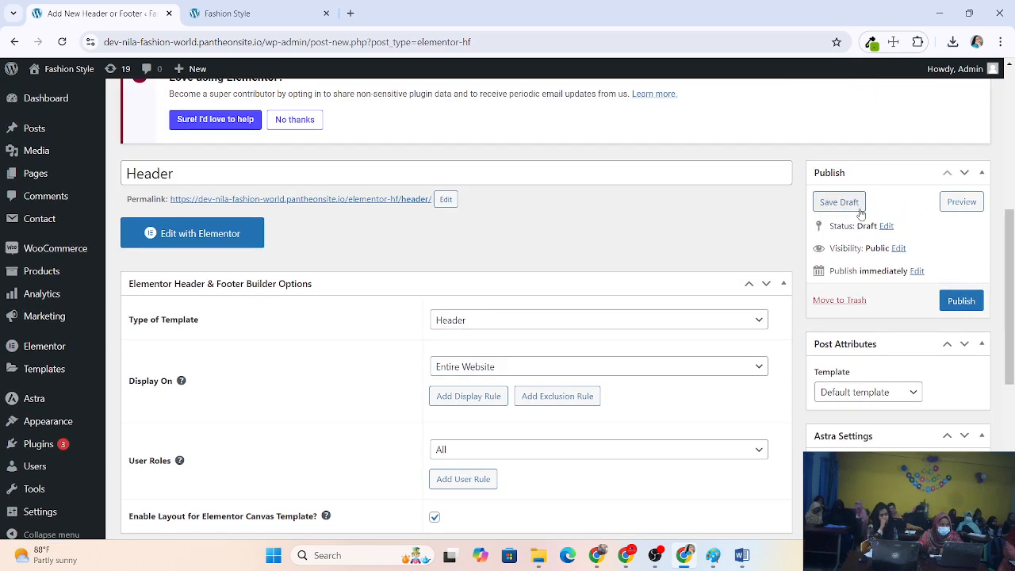
pyautogui.scroll(-1, 928, 305)
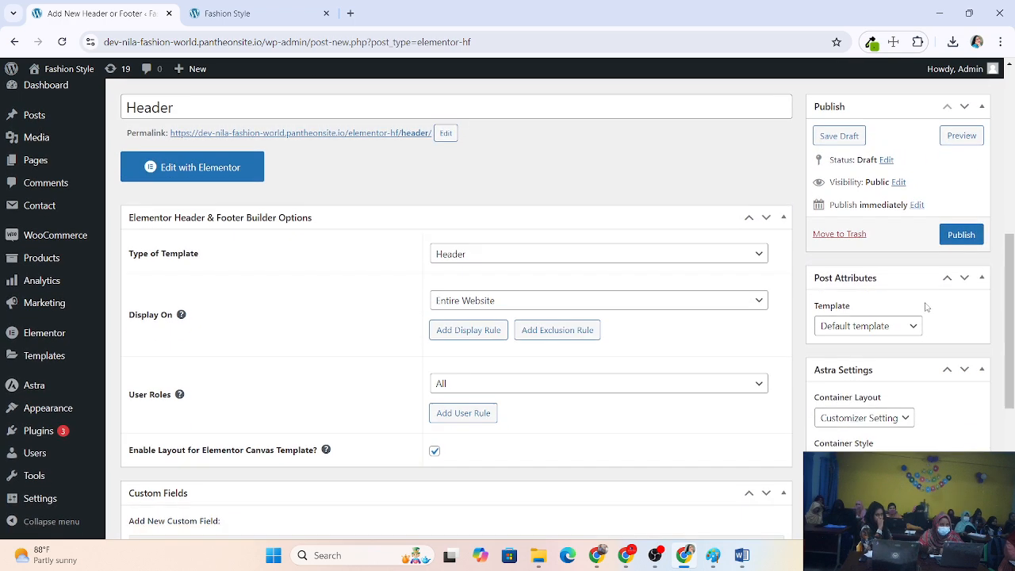
pyautogui.click(852, 332)
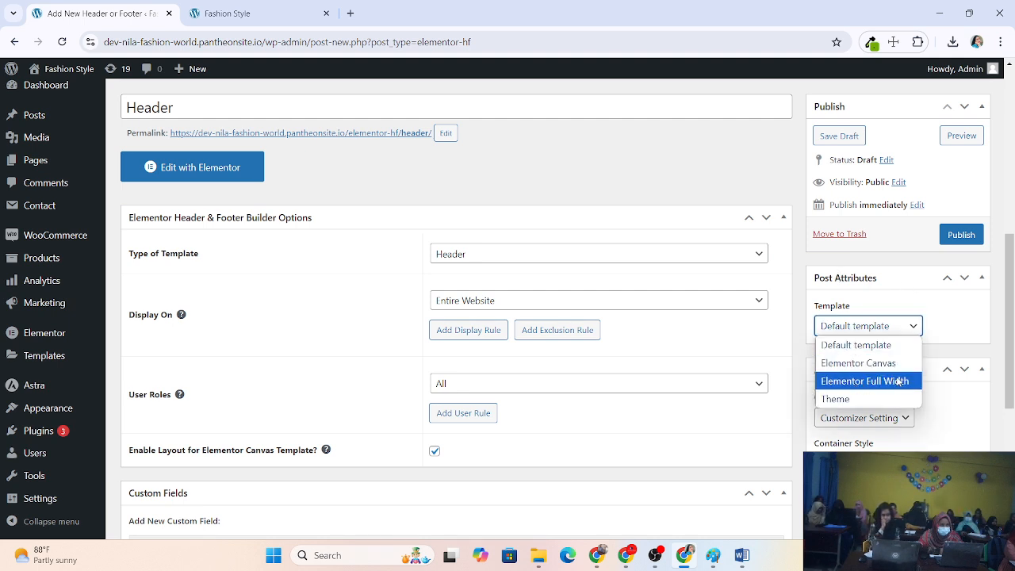
pyautogui.click(877, 342)
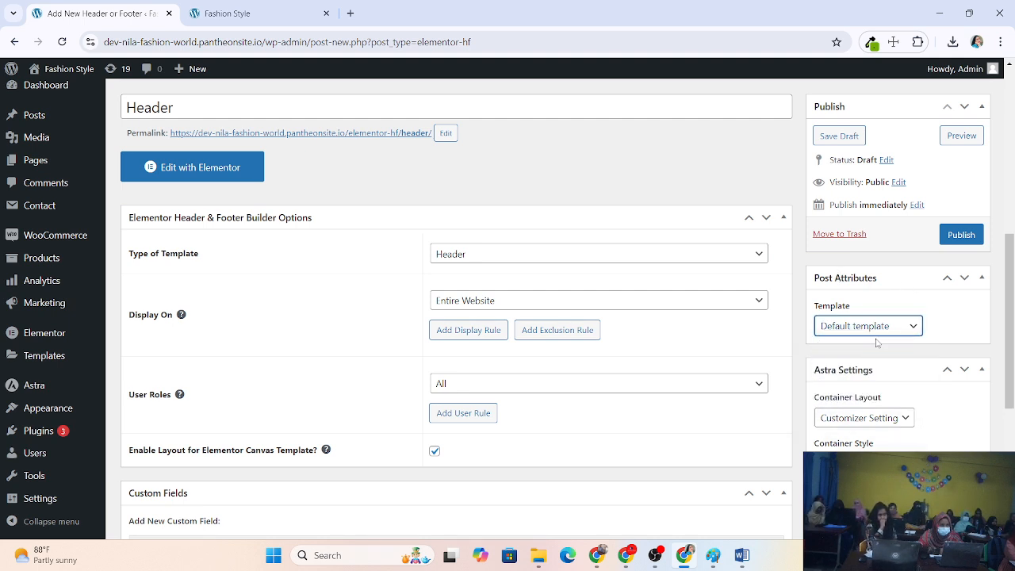
pyautogui.click(870, 333)
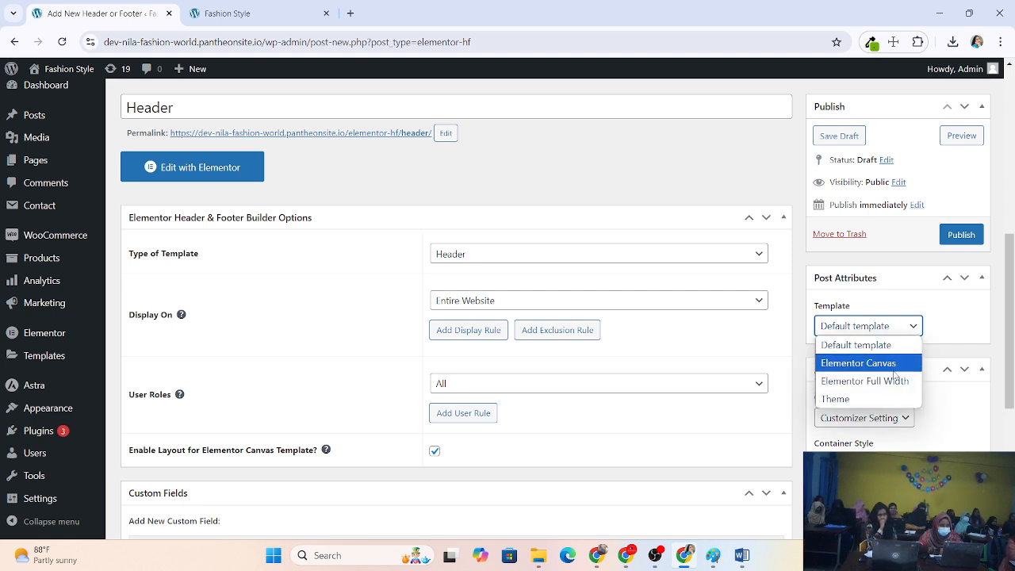
pyautogui.click(873, 346)
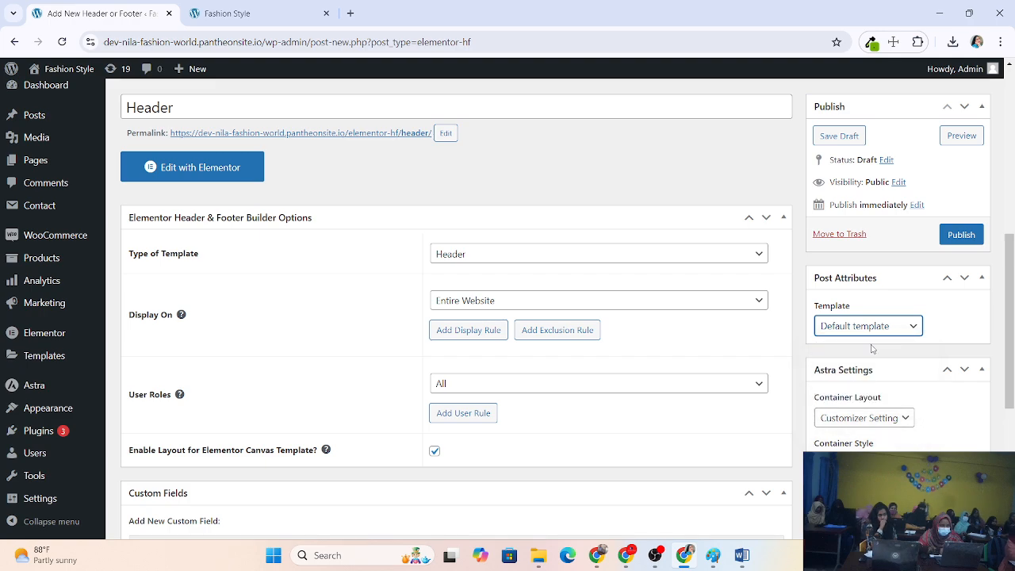
pyautogui.scroll(-4, 873, 347)
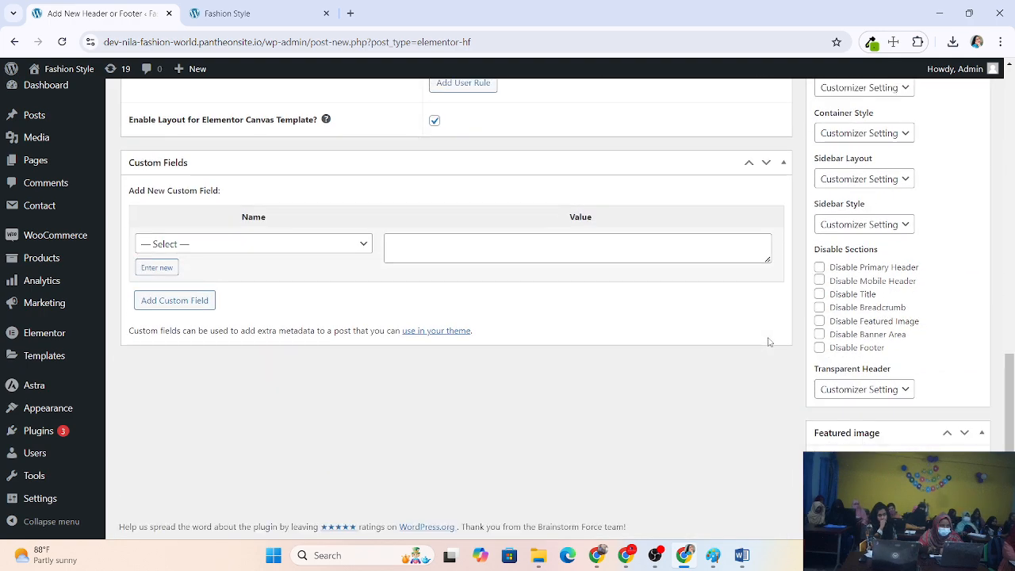
pyautogui.scroll(9, 768, 341)
pyautogui.scroll(-4, 785, 337)
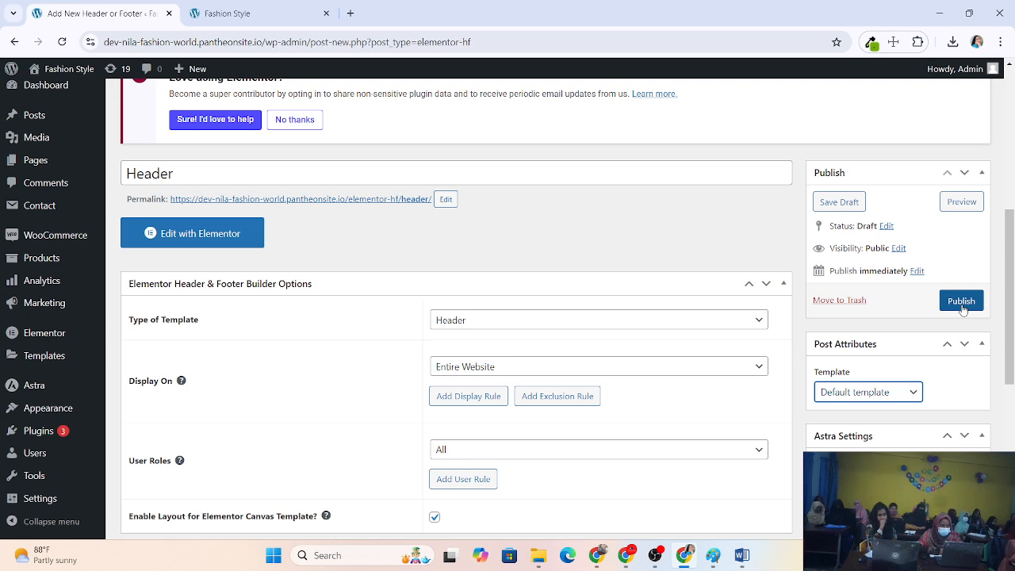
pyautogui.click(260, 234)
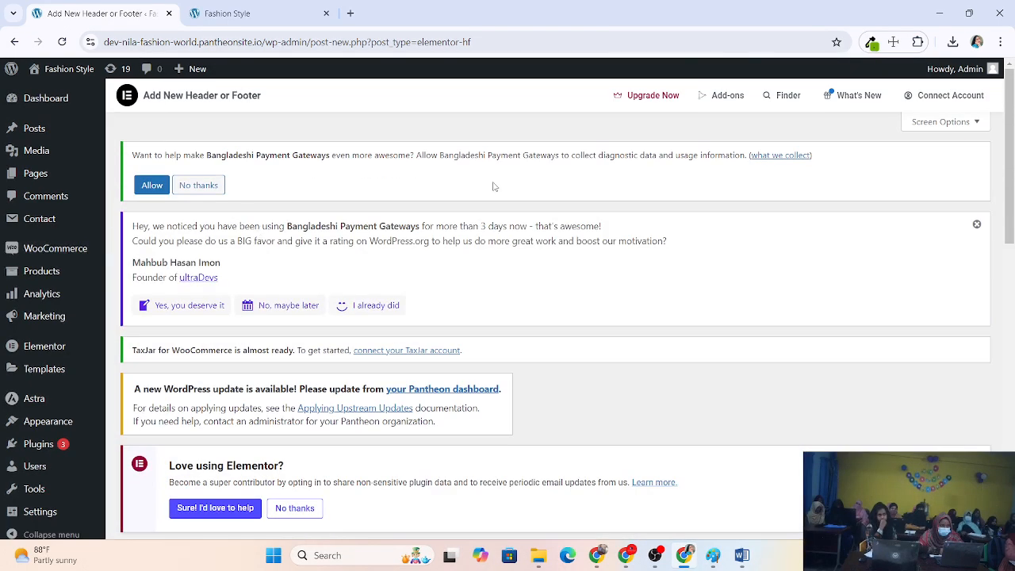
pyautogui.moveTo(54, 432)
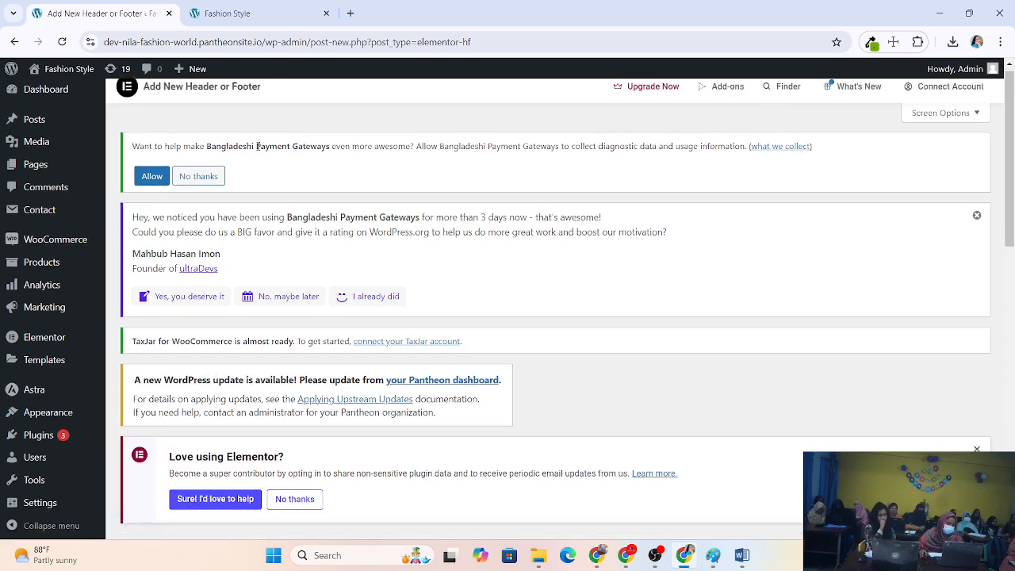
pyautogui.scroll(-4, 257, 151)
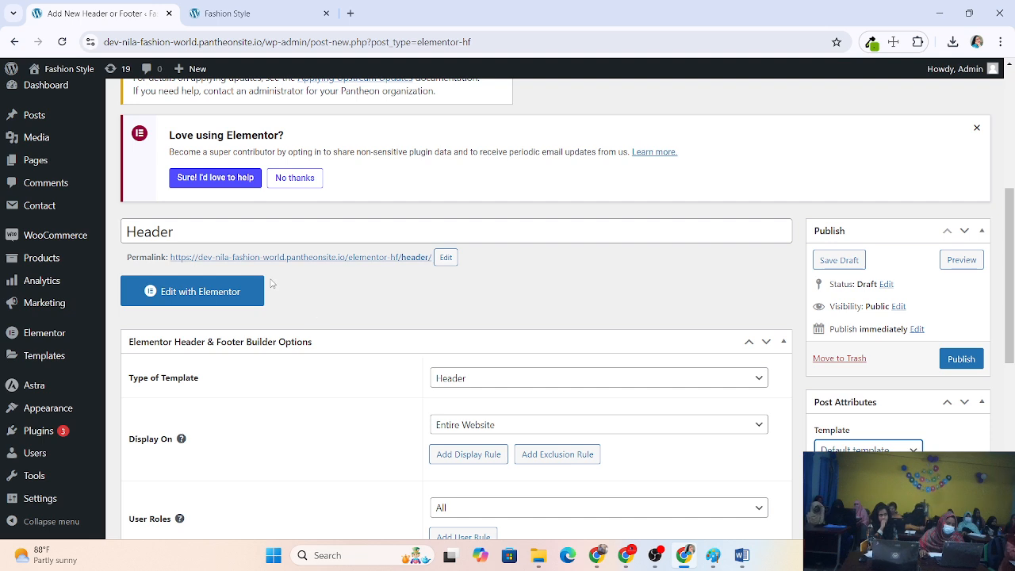
# Review the header template's title, Display On choices, User Roles choices, canvas layout option and custom fields
pyautogui.click(220, 233)
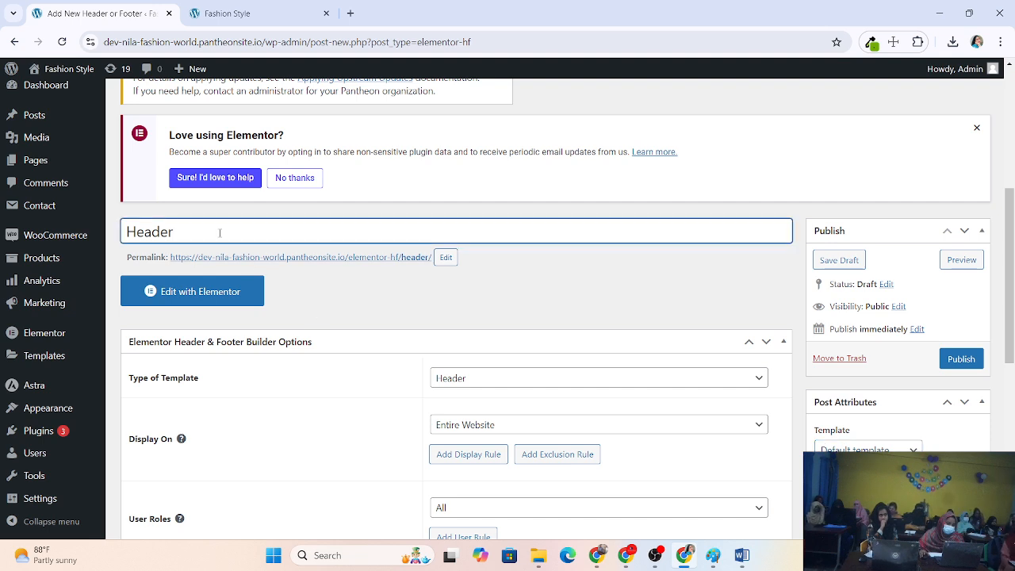
pyautogui.scroll(-1, 220, 233)
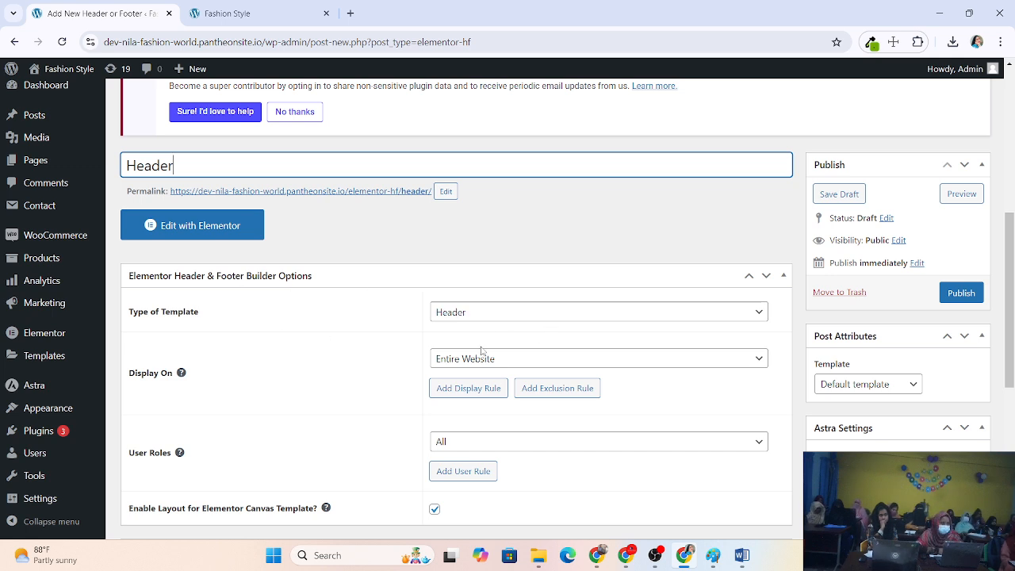
pyautogui.click(543, 363)
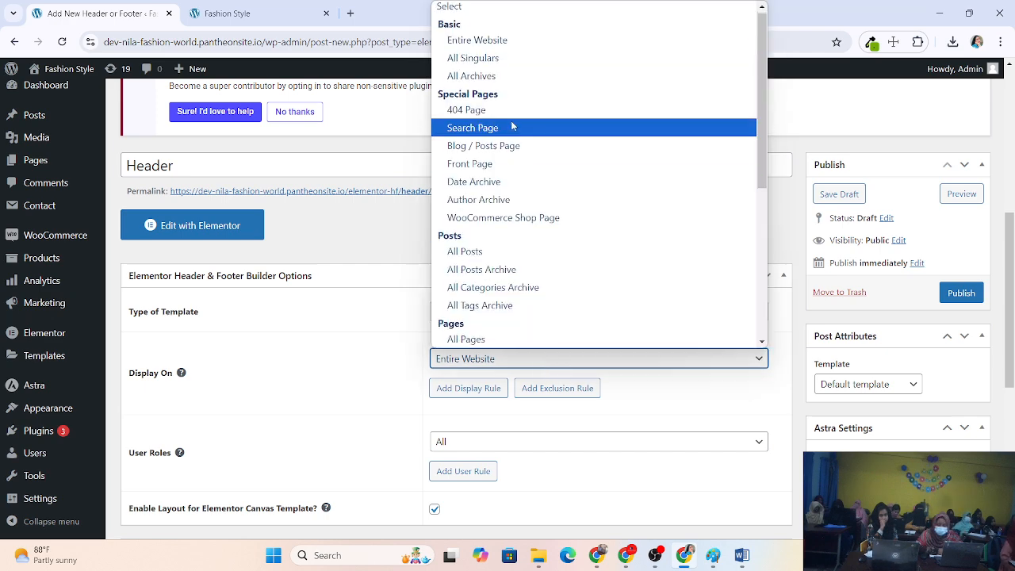
pyautogui.click(544, 359)
pyautogui.scroll(-1, 397, 275)
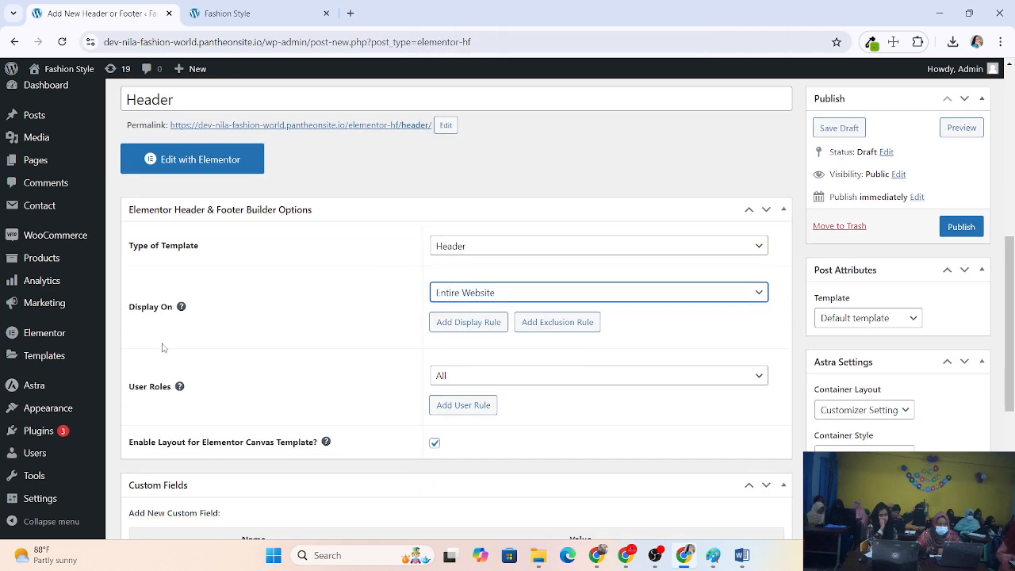
pyautogui.click(569, 380)
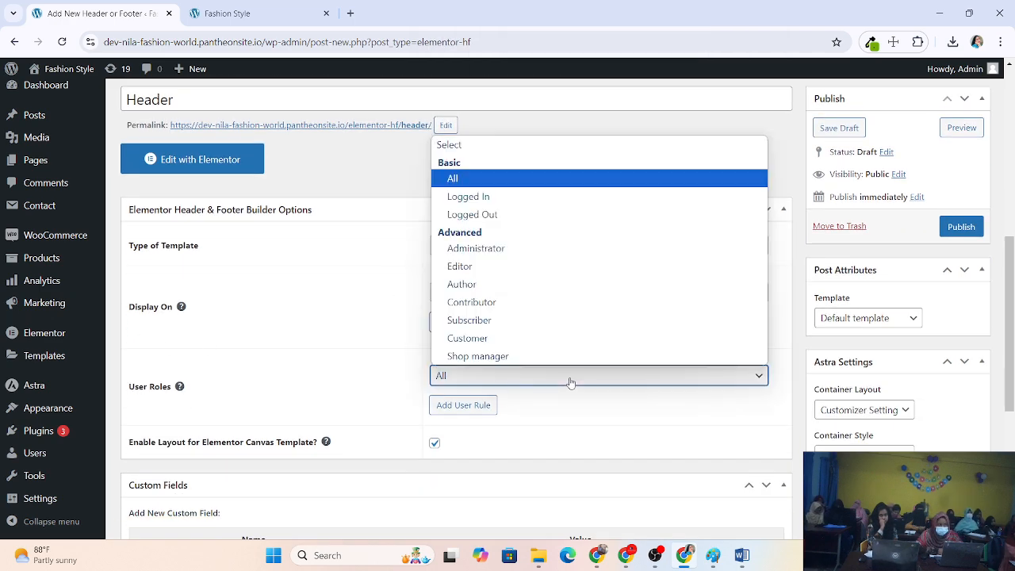
pyautogui.click(571, 382)
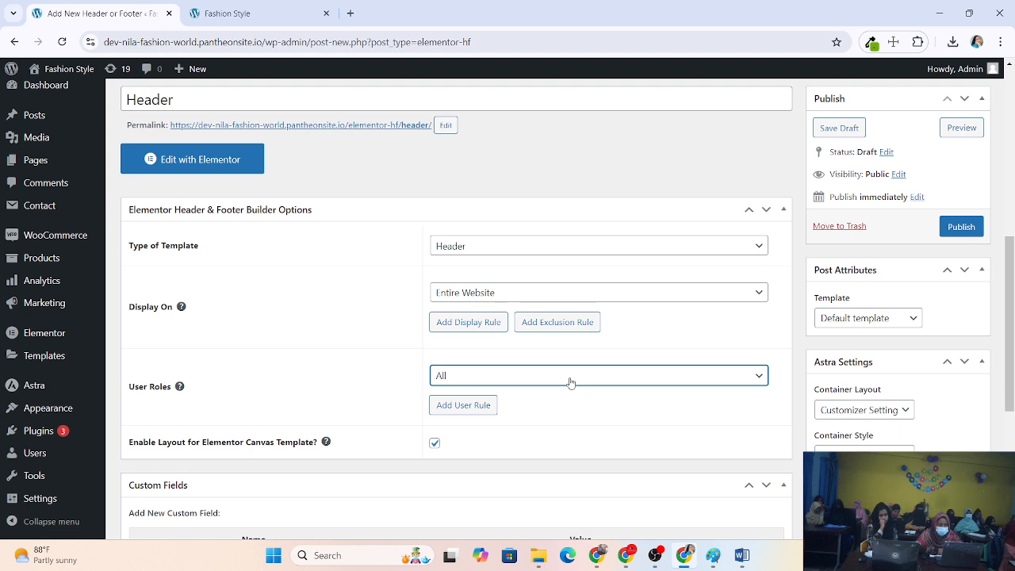
pyautogui.scroll(-2, 380, 390)
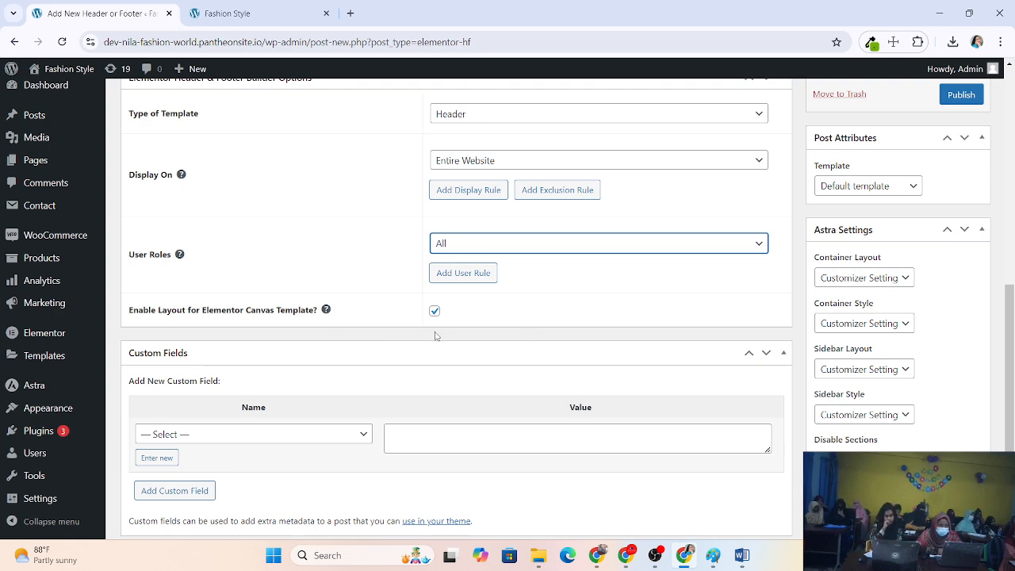
pyautogui.scroll(-3, 550, 367)
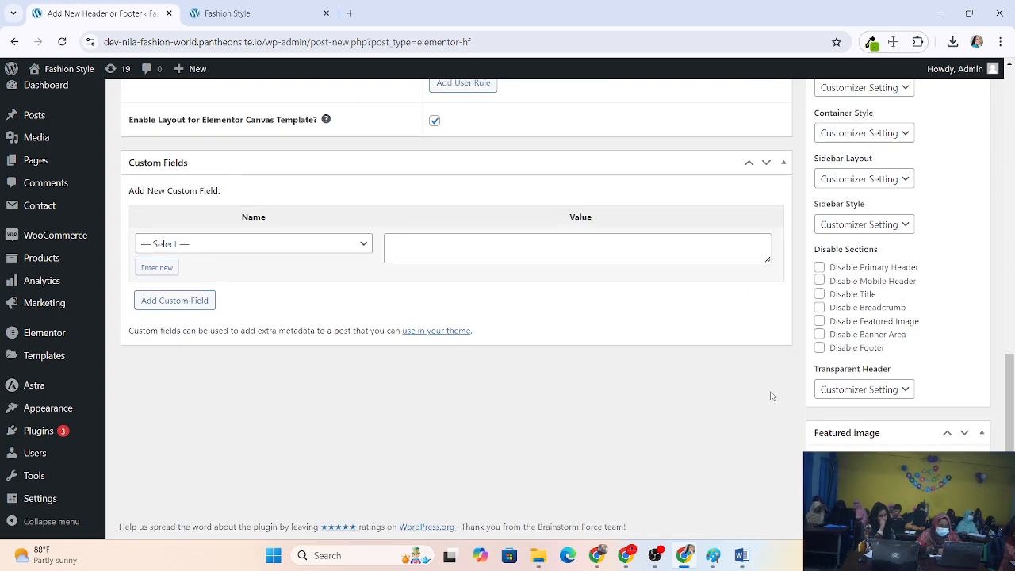
# Keep Default template as the post template and publish the header template
pyautogui.scroll(15, 476, 388)
pyautogui.scroll(-10, 716, 300)
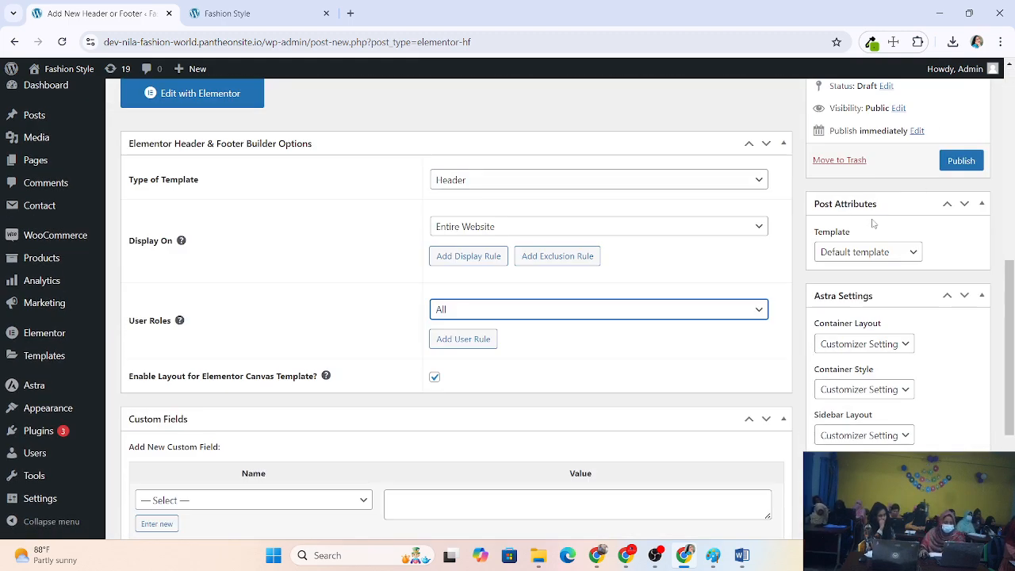
pyautogui.click(881, 253)
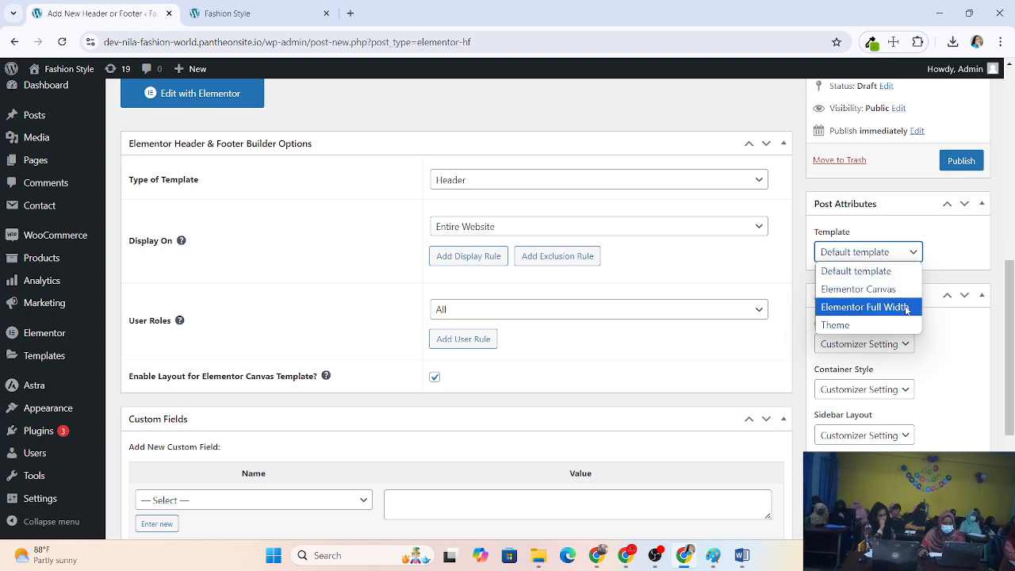
pyautogui.click(880, 271)
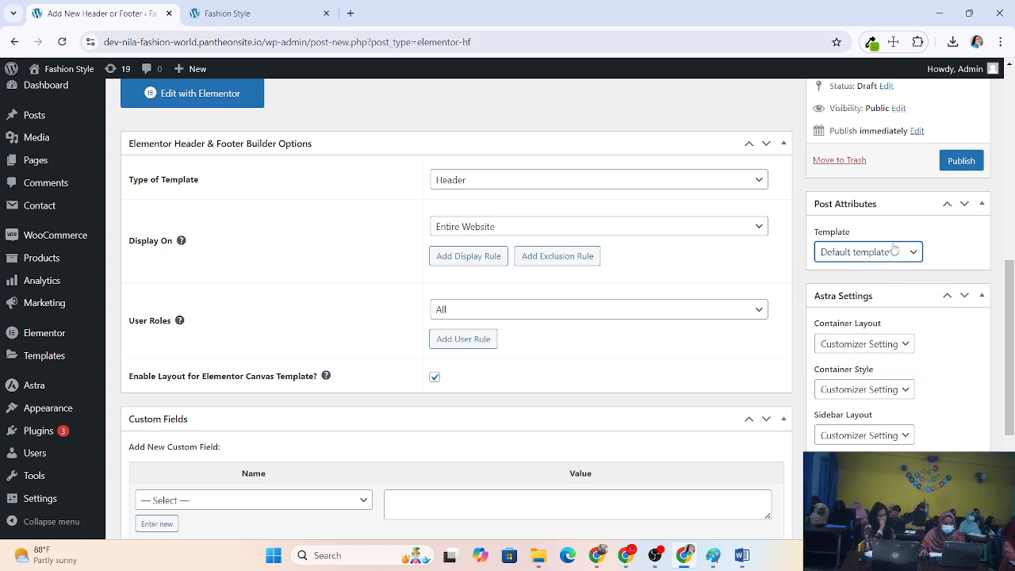
pyautogui.click(963, 163)
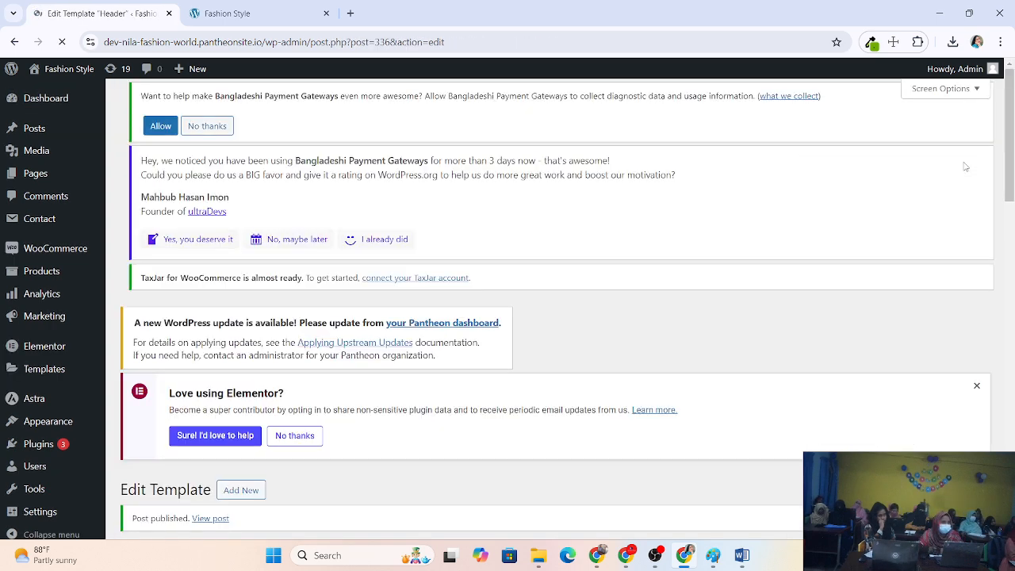
pyautogui.scroll(-3, 469, 280)
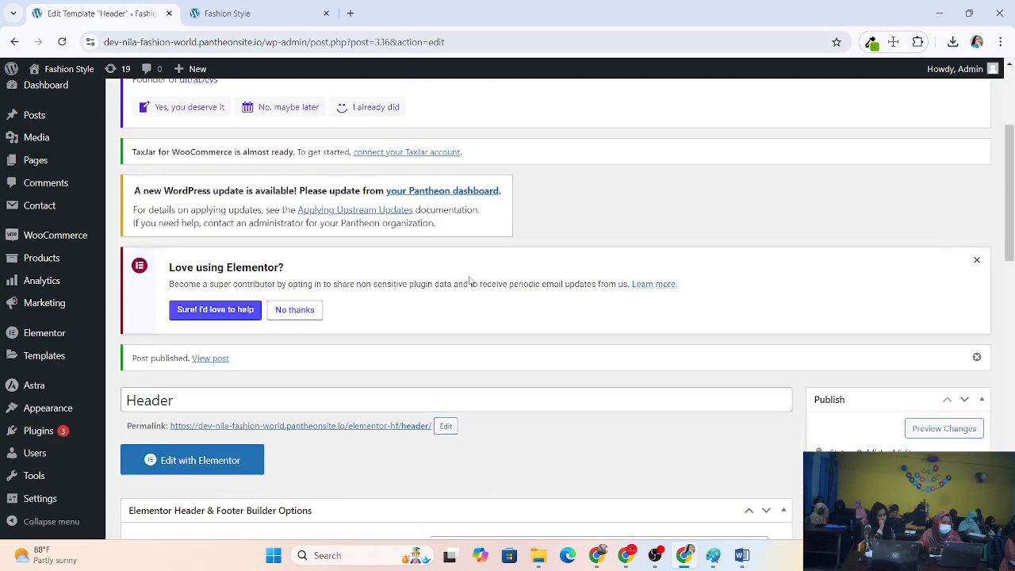
pyautogui.scroll(-3, 469, 280)
pyautogui.scroll(4, 469, 278)
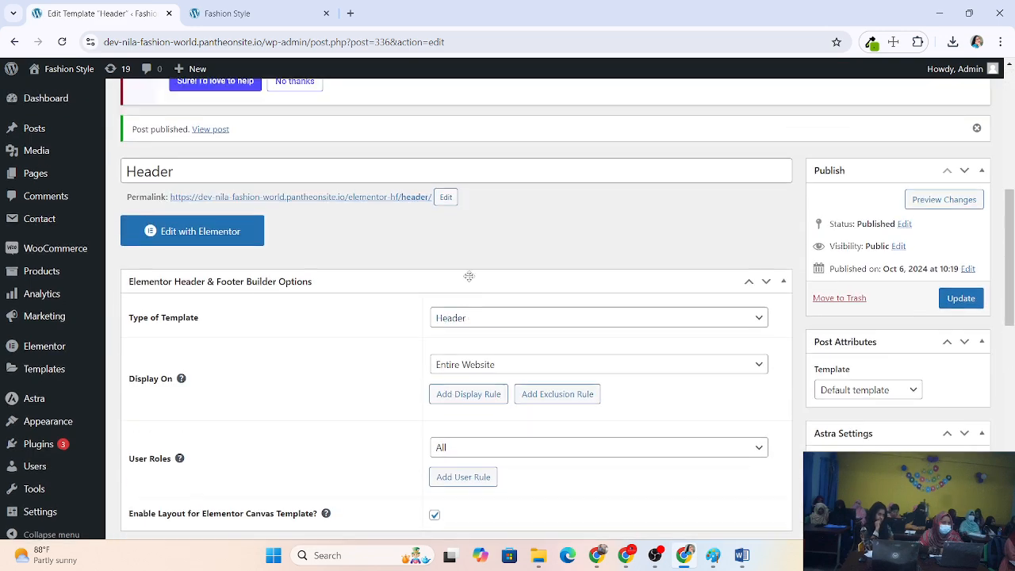
pyautogui.scroll(-8, 469, 280)
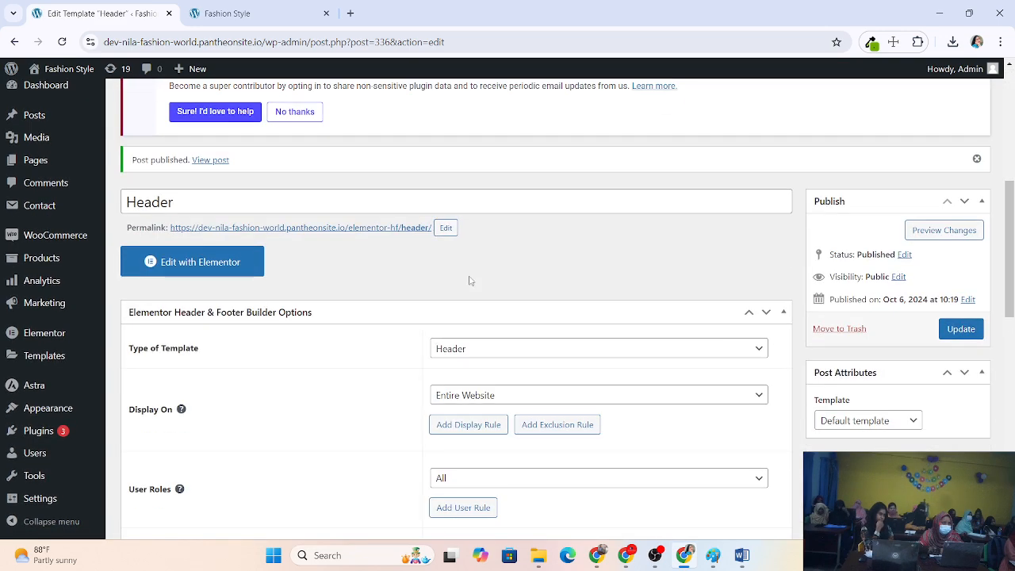
pyautogui.scroll(15, 469, 276)
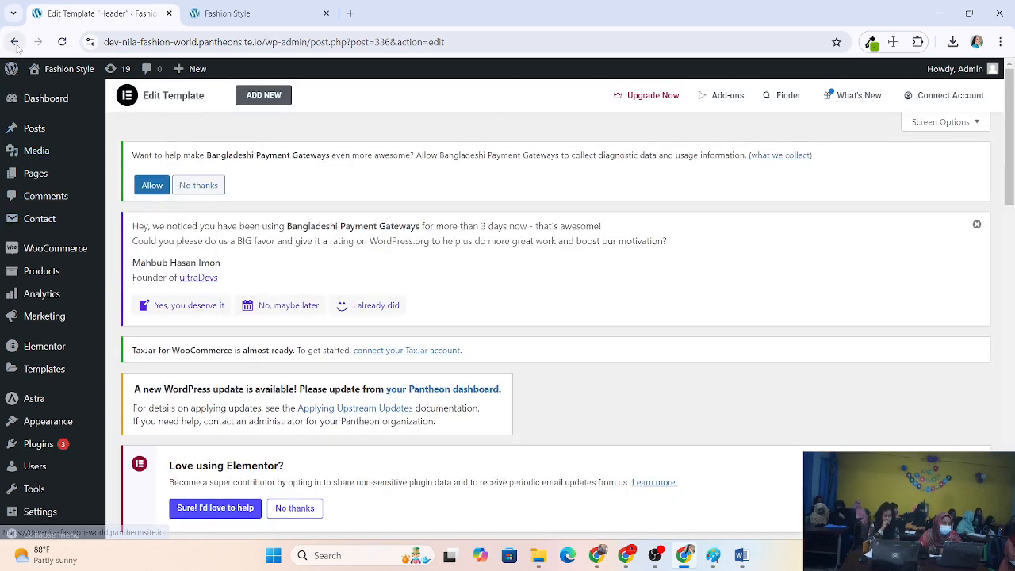
# Return to the Elementor Header & Footer Builder template list and open the Header template in the Elementor editor
pyautogui.click(15, 42)
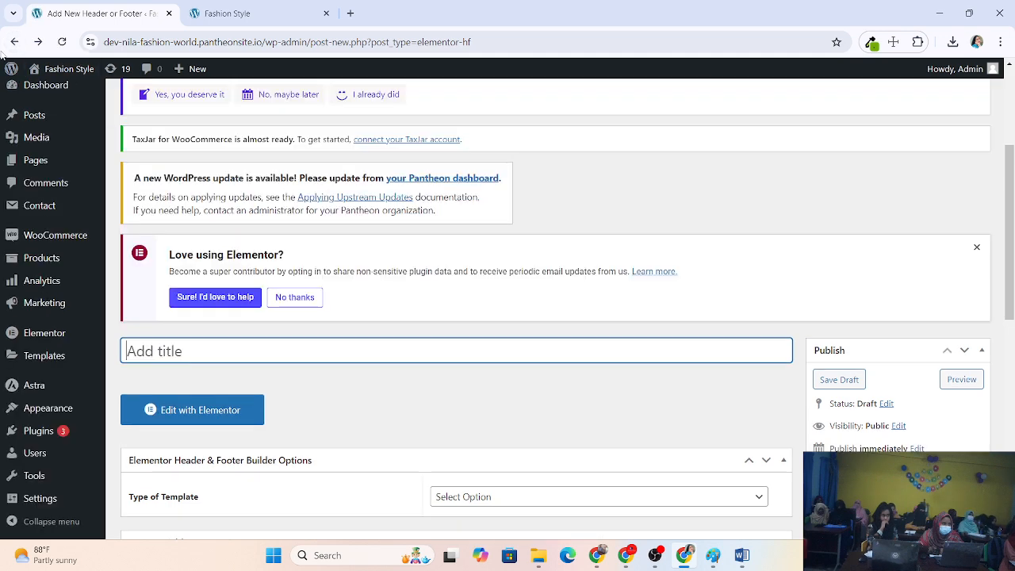
pyautogui.click(14, 46)
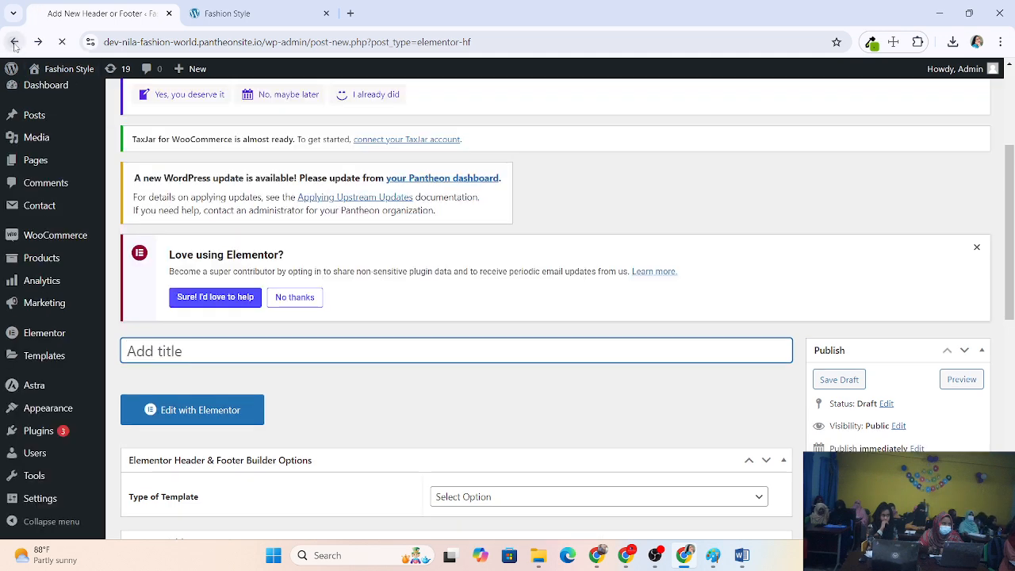
pyautogui.scroll(-3, 231, 254)
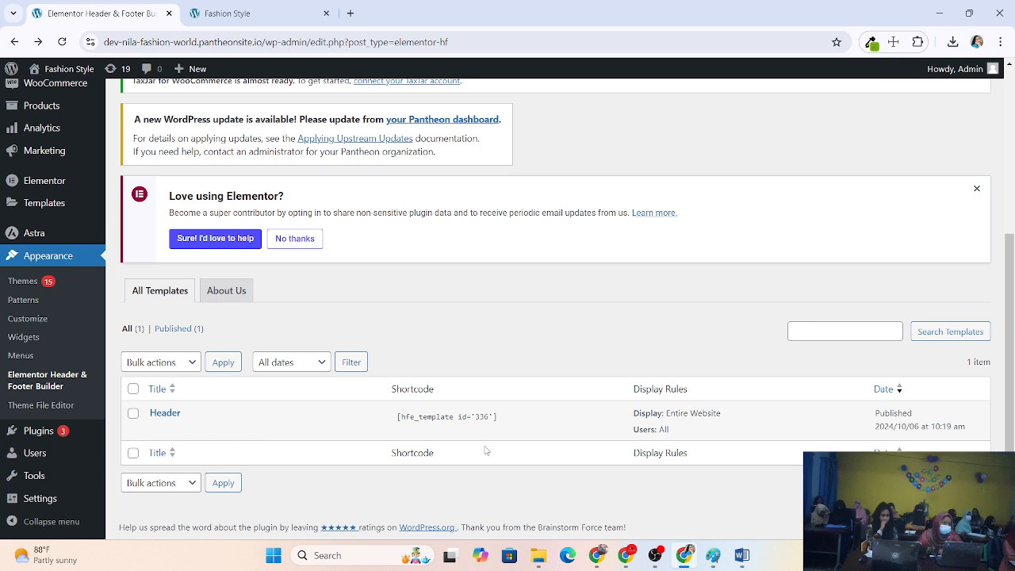
pyautogui.moveTo(184, 418)
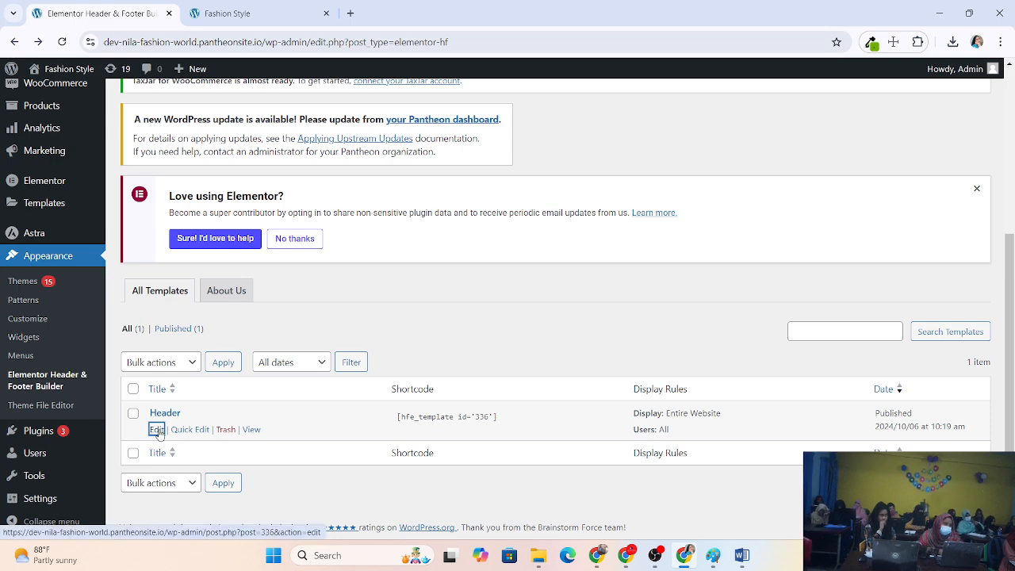
pyautogui.click(157, 430)
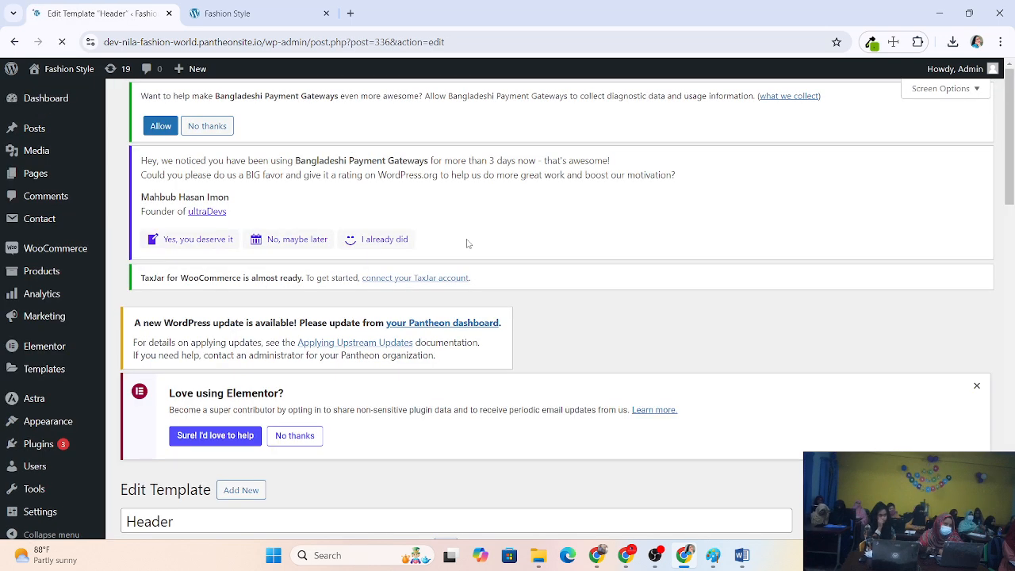
pyautogui.scroll(-5, 442, 256)
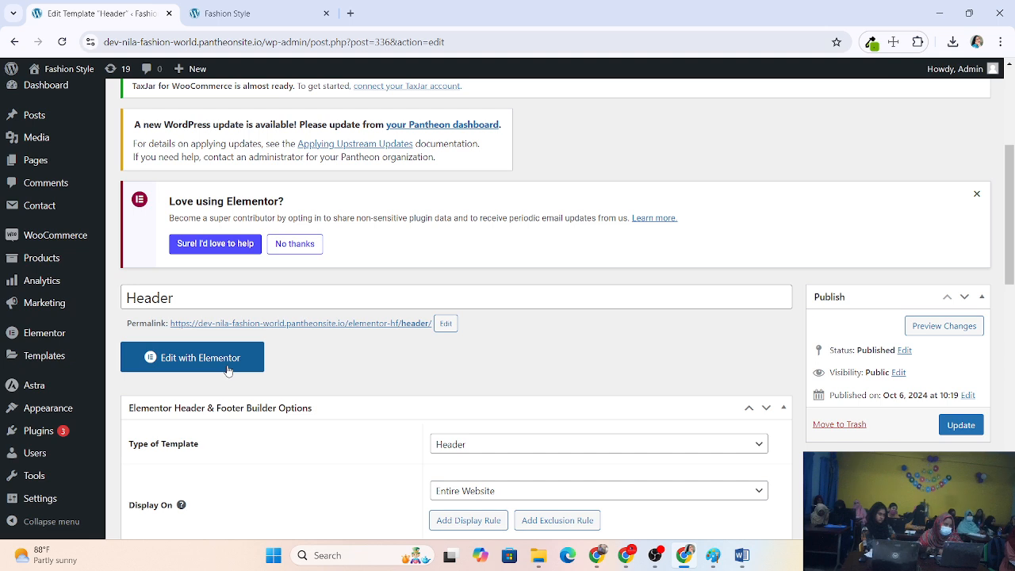
pyautogui.click(227, 358)
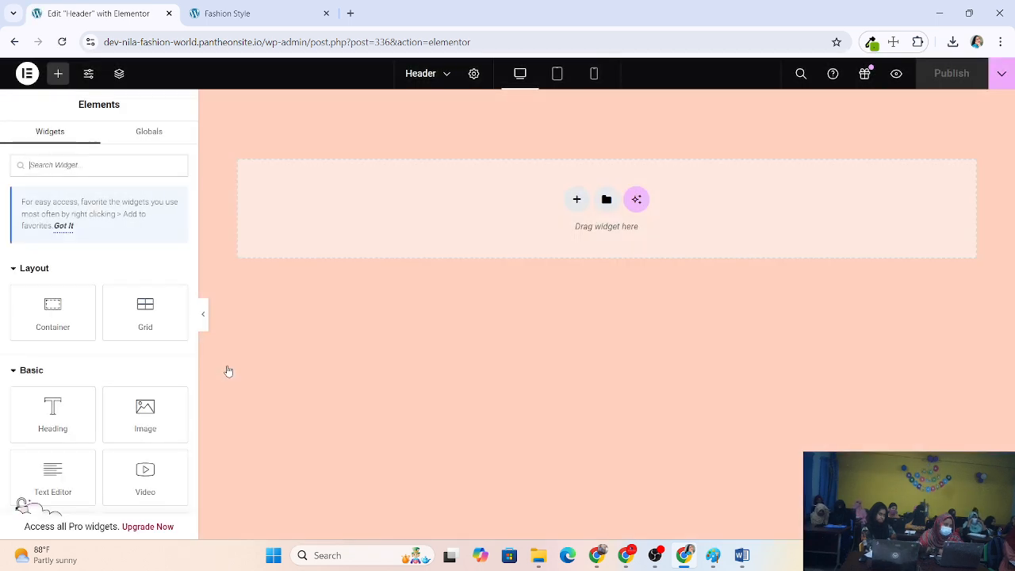
# Browse the available widget categories, including the Elementor Header & Footer Builder widgets
pyautogui.scroll(-10, 124, 324)
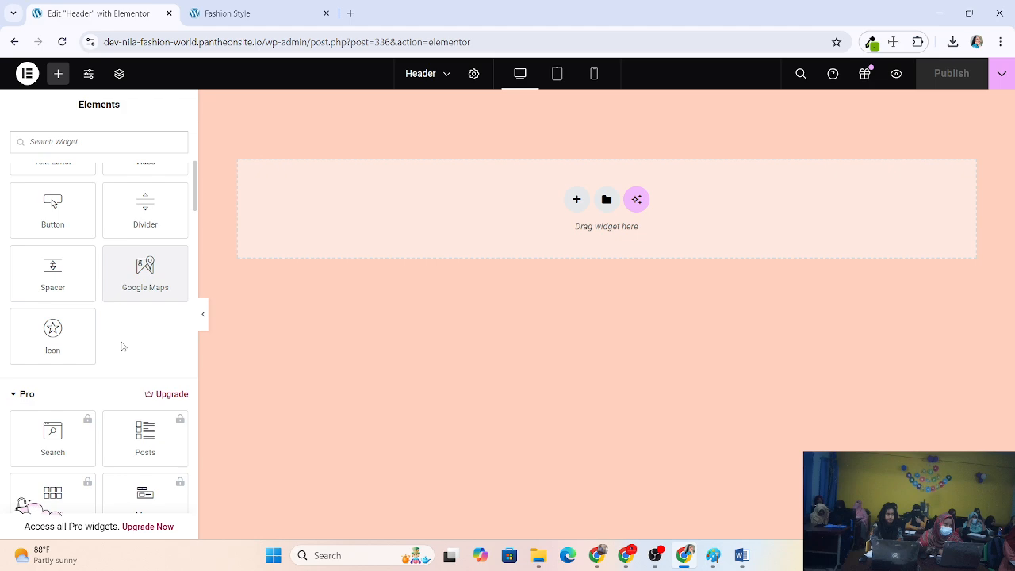
pyautogui.scroll(-12, 123, 349)
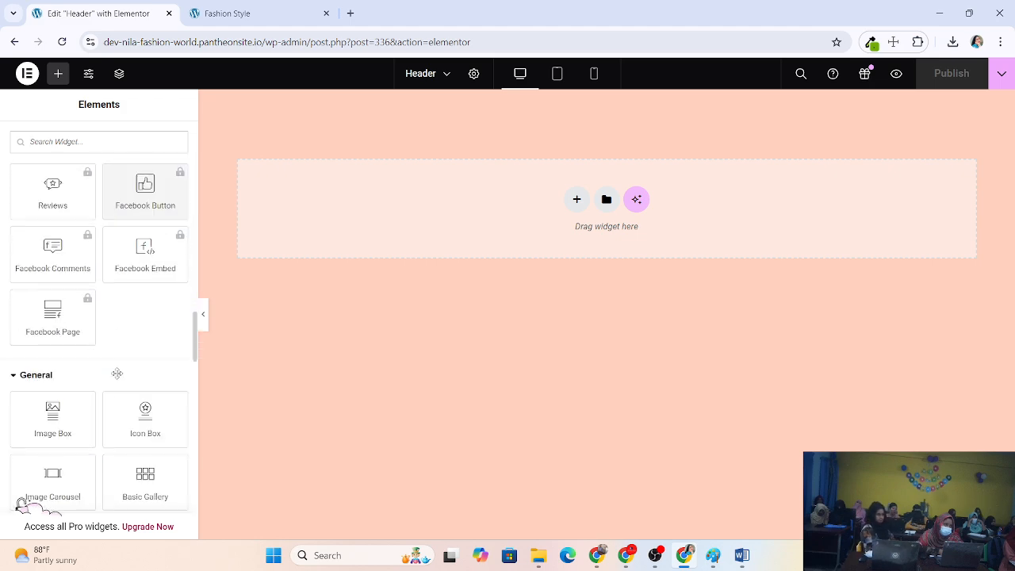
pyautogui.scroll(-10, 117, 381)
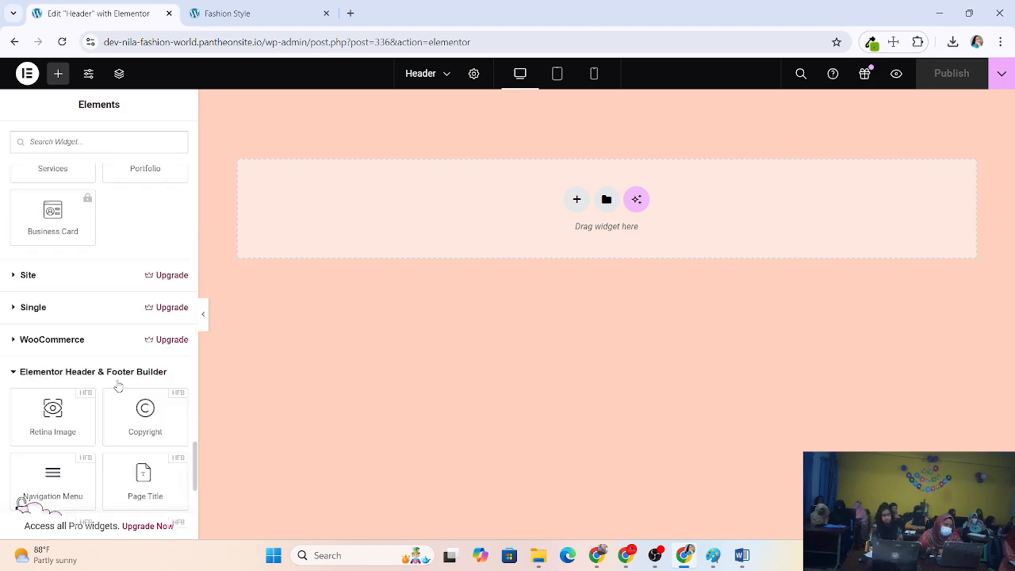
pyautogui.scroll(-3, 117, 384)
pyautogui.scroll(10, 115, 387)
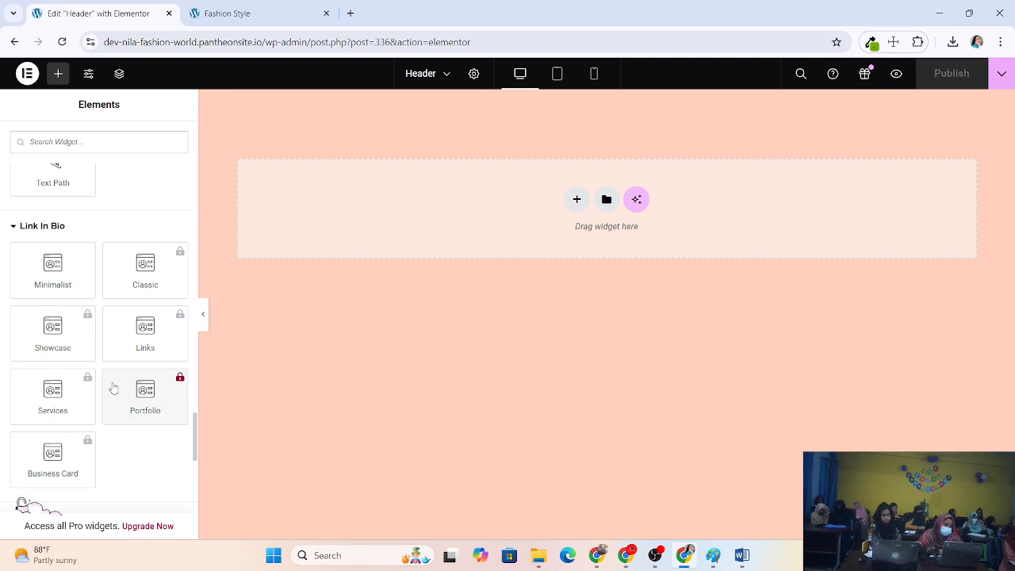
pyautogui.scroll(3, 114, 388)
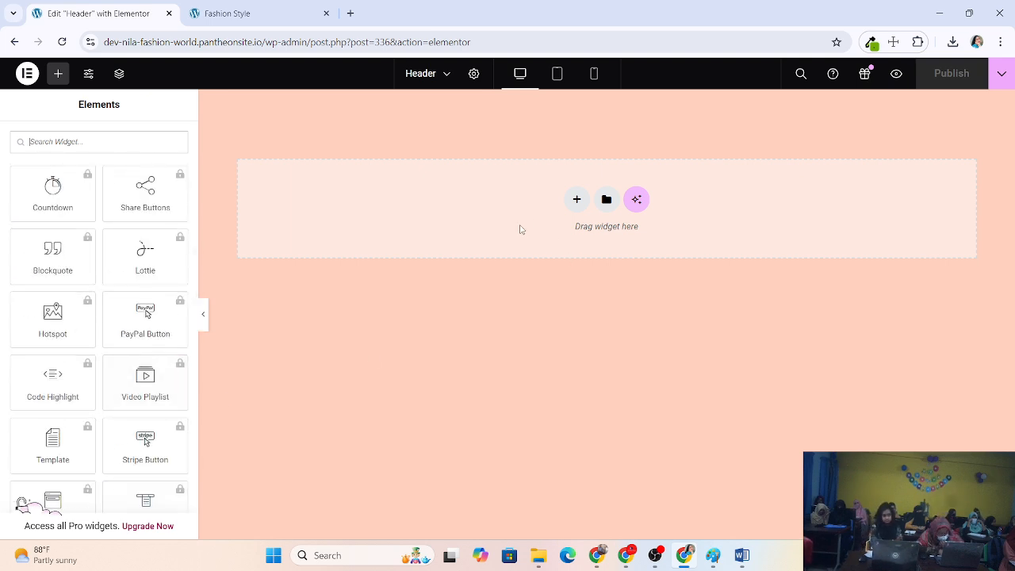
pyautogui.click(578, 200)
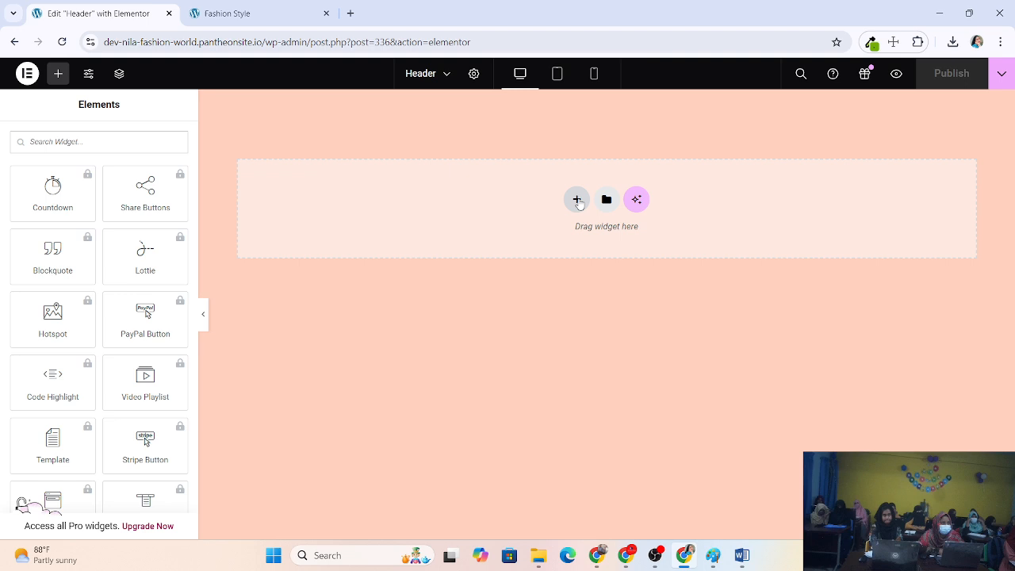
pyautogui.click(560, 261)
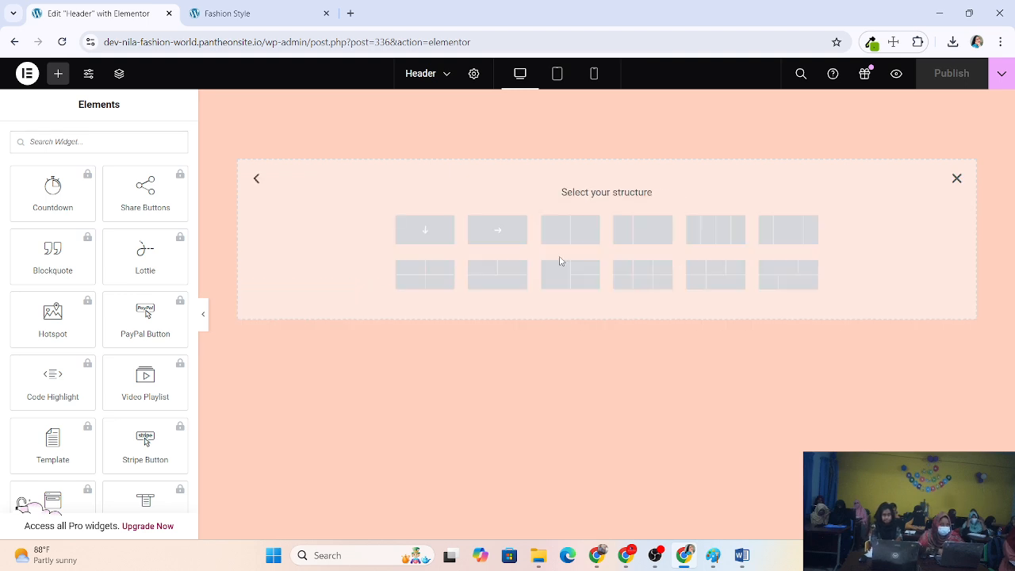
pyautogui.click(495, 230)
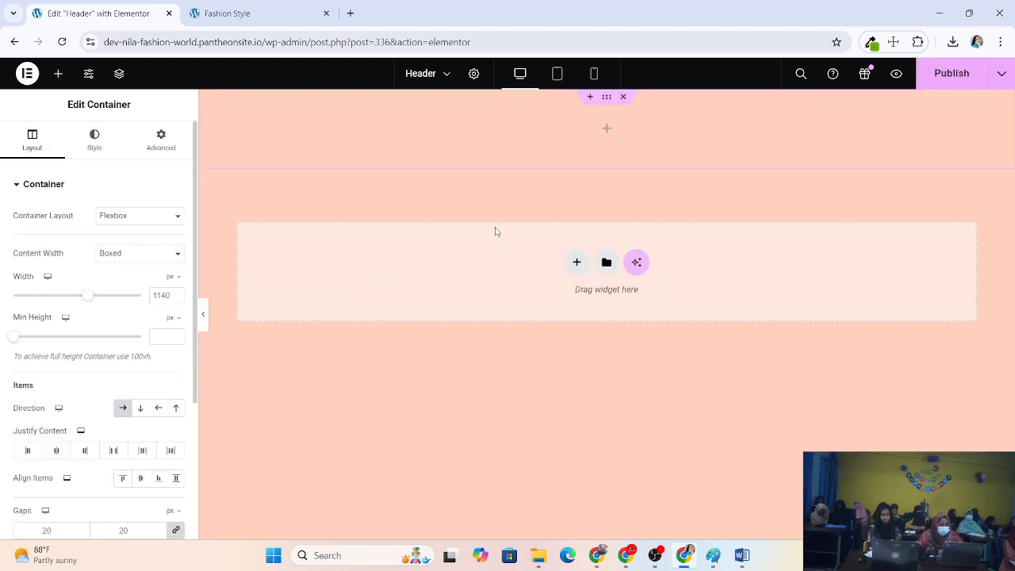
pyautogui.click(624, 96)
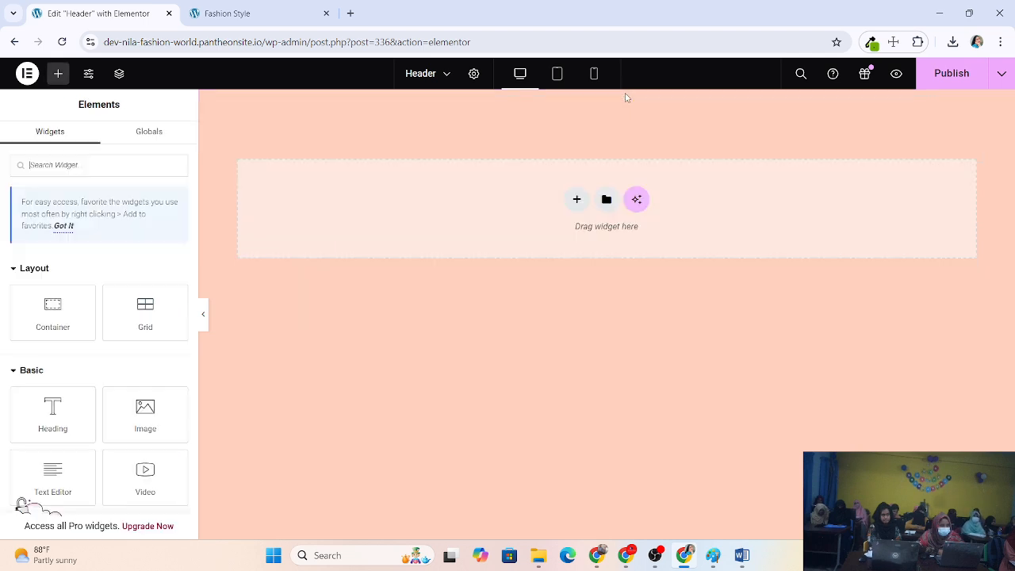
# Start a new Flexbox container in the header template and bring up its structure choices
pyautogui.click(577, 201)
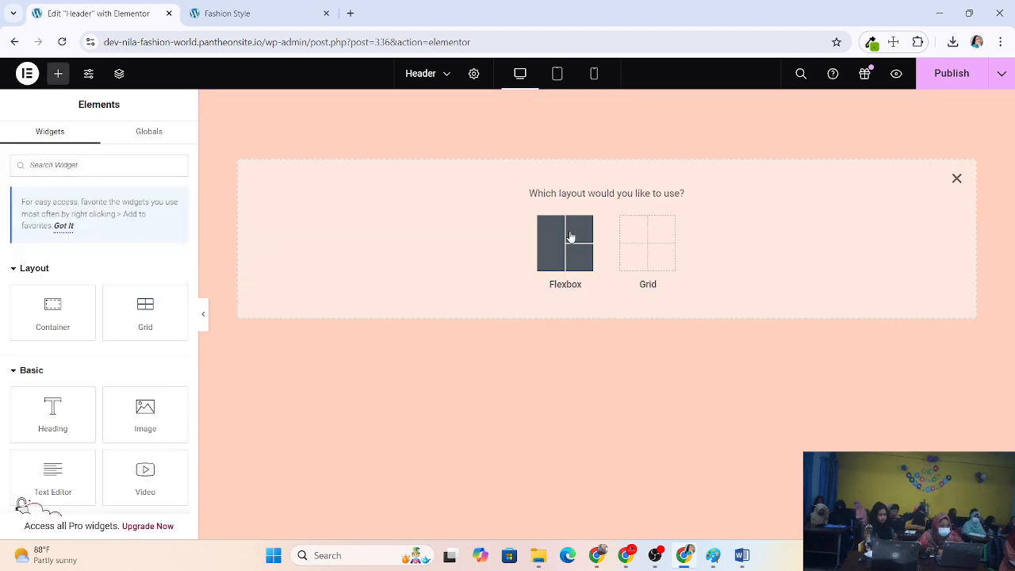
pyautogui.click(574, 263)
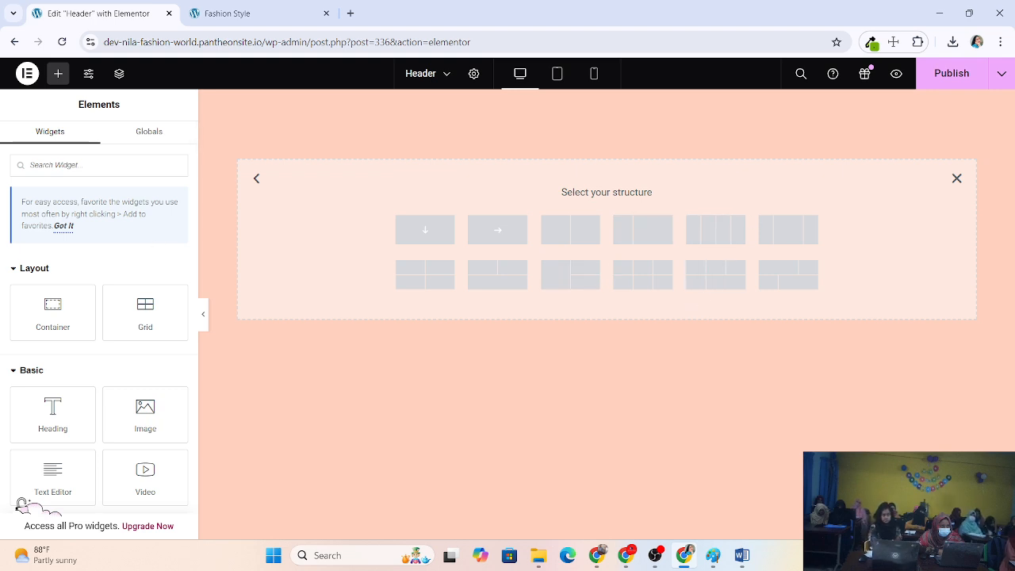
# Sketch three side-by-side red rectangles of different widths on a screen capture of the header area, and discard the capture
pyautogui.click(816, 556)
pyautogui.click(813, 501)
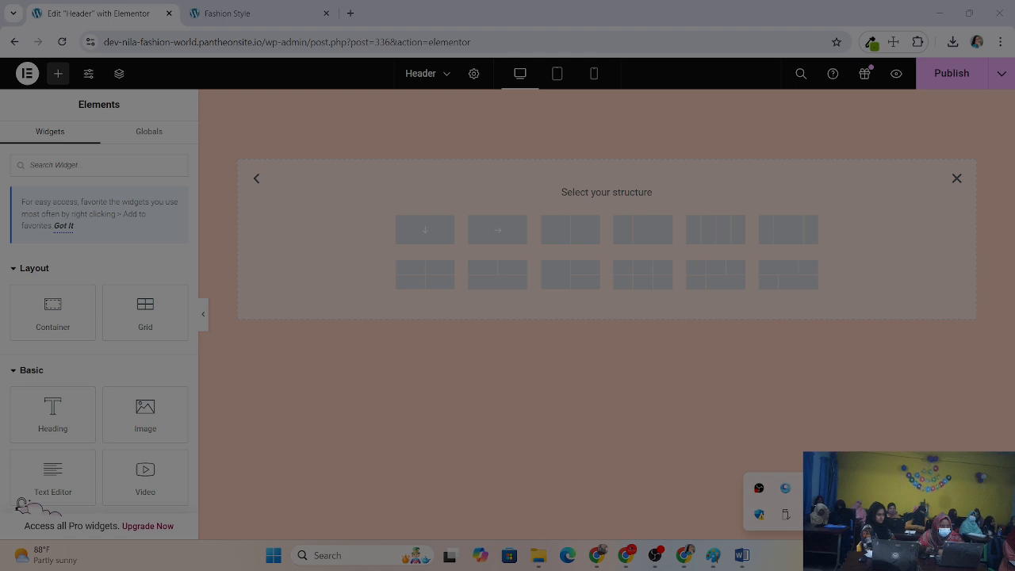
pyautogui.moveTo(207, 91)
pyautogui.mouseDown()
pyautogui.moveTo(484, 172)
pyautogui.moveTo(917, 204)
pyautogui.moveTo(1003, 179)
pyautogui.mouseUp()
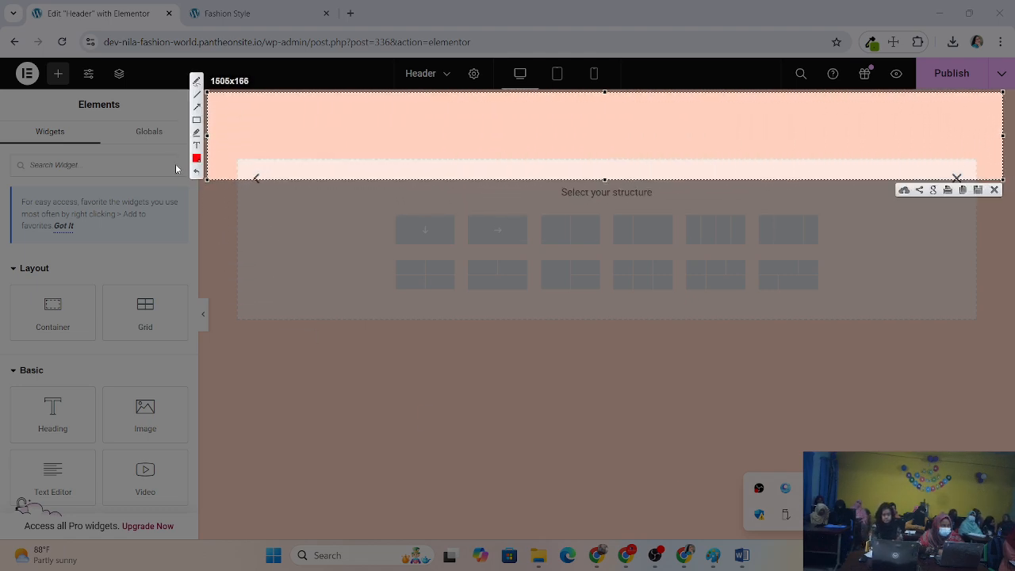
pyautogui.click(197, 121)
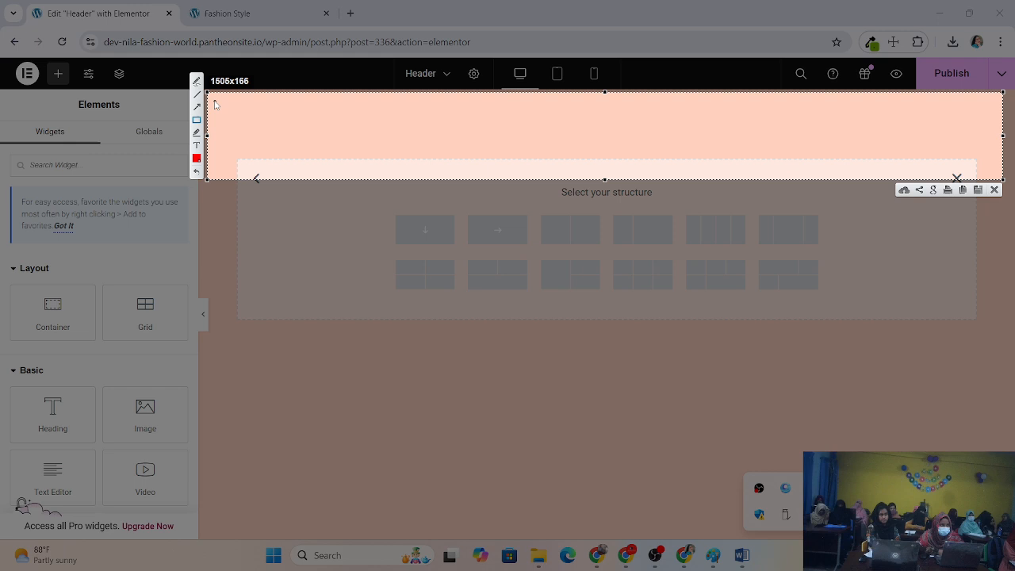
pyautogui.moveTo(213, 100)
pyautogui.mouseDown()
pyautogui.moveTo(246, 156)
pyautogui.moveTo(278, 164)
pyautogui.mouseUp()
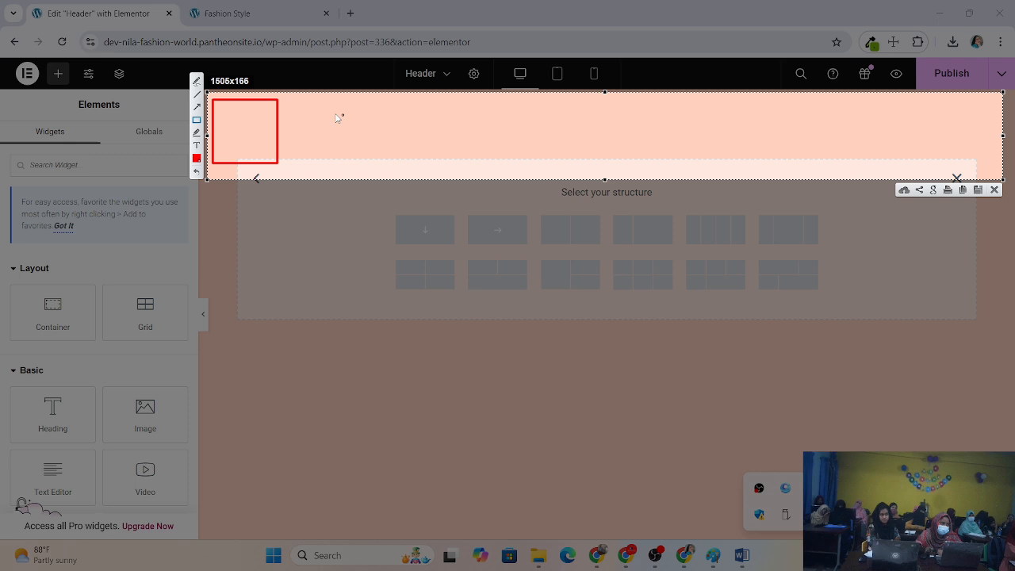
pyautogui.moveTo(300, 107)
pyautogui.mouseDown()
pyautogui.moveTo(513, 145)
pyautogui.moveTo(695, 158)
pyautogui.mouseUp()
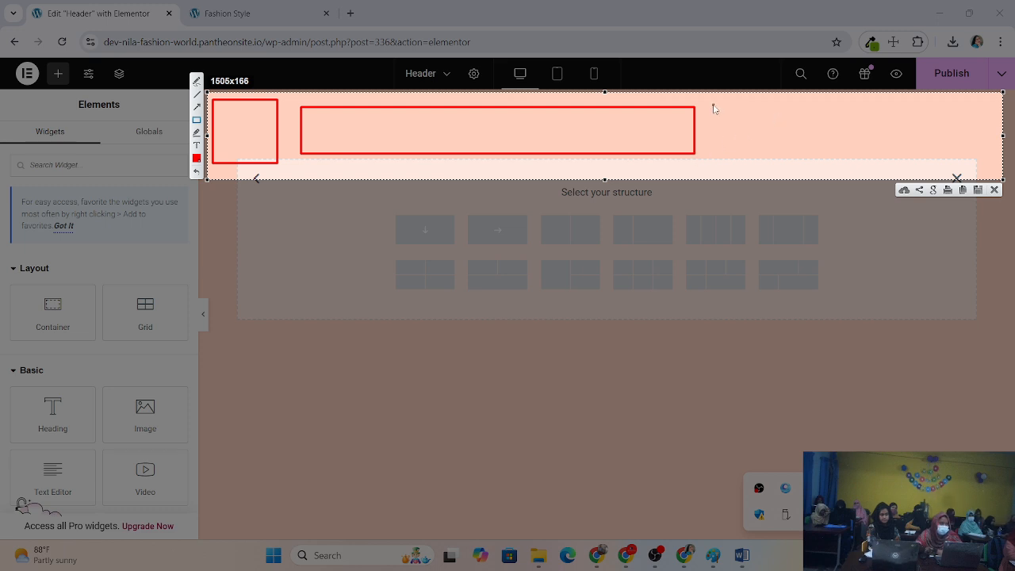
pyautogui.moveTo(712, 107)
pyautogui.mouseDown()
pyautogui.moveTo(821, 134)
pyautogui.moveTo(972, 148)
pyautogui.mouseUp()
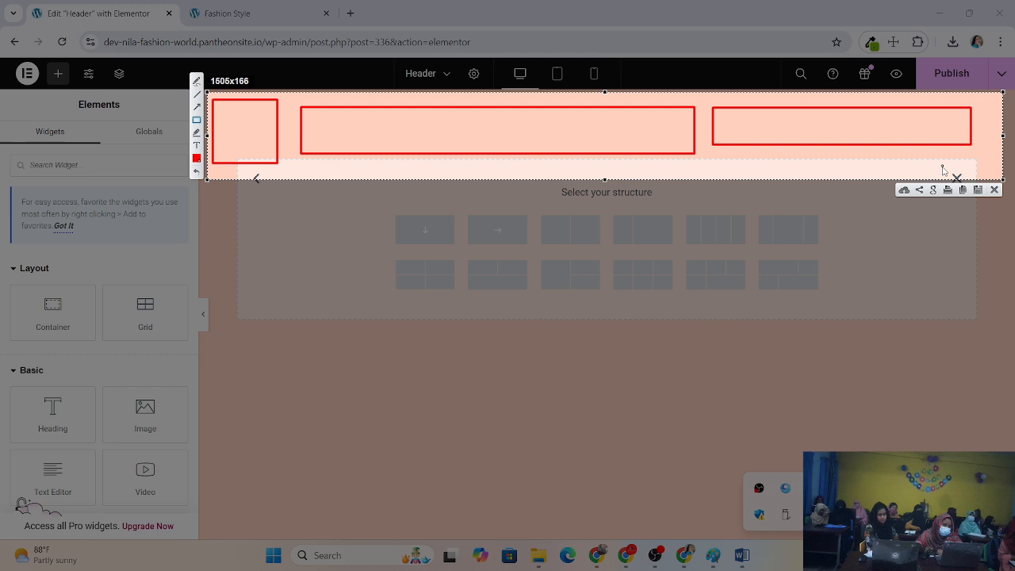
pyautogui.click(994, 190)
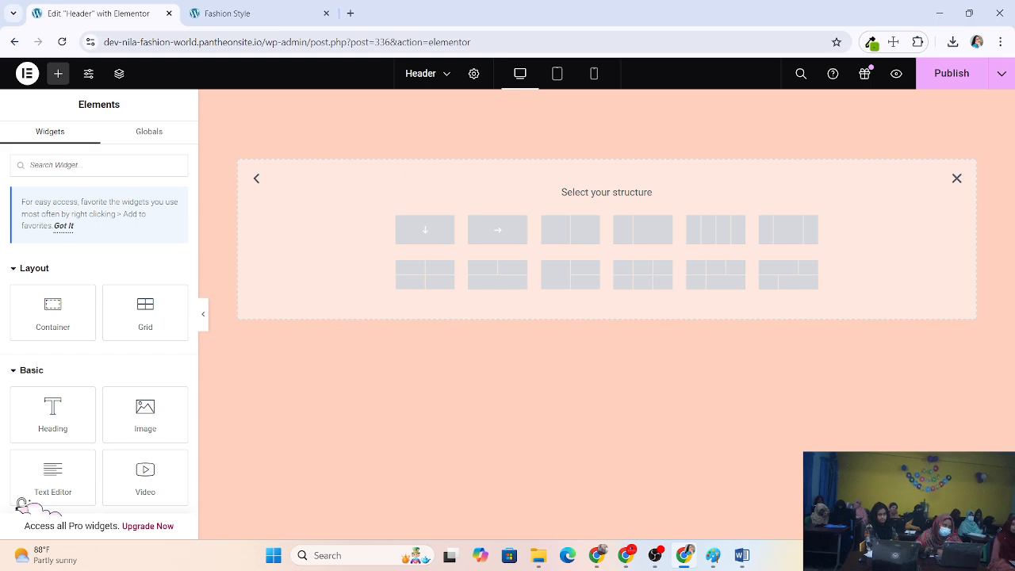
# Sketch two side-by-side red rectangles above one full-width rectangle on a new capture of the header area, and discard it
pyautogui.click(815, 555)
pyautogui.click(811, 515)
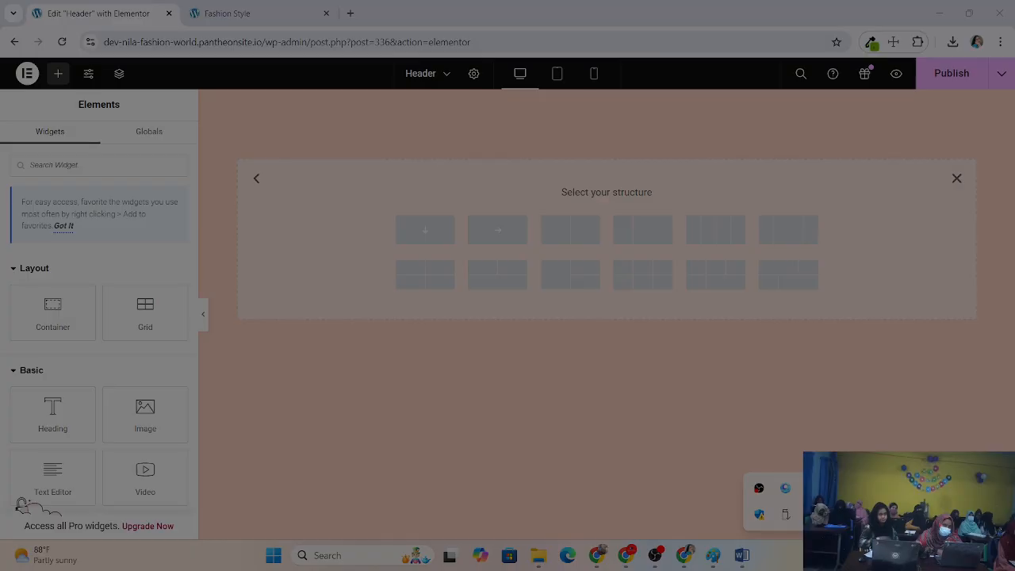
pyautogui.moveTo(197, 89)
pyautogui.mouseDown()
pyautogui.moveTo(915, 138)
pyautogui.moveTo(1013, 169)
pyautogui.mouseUp()
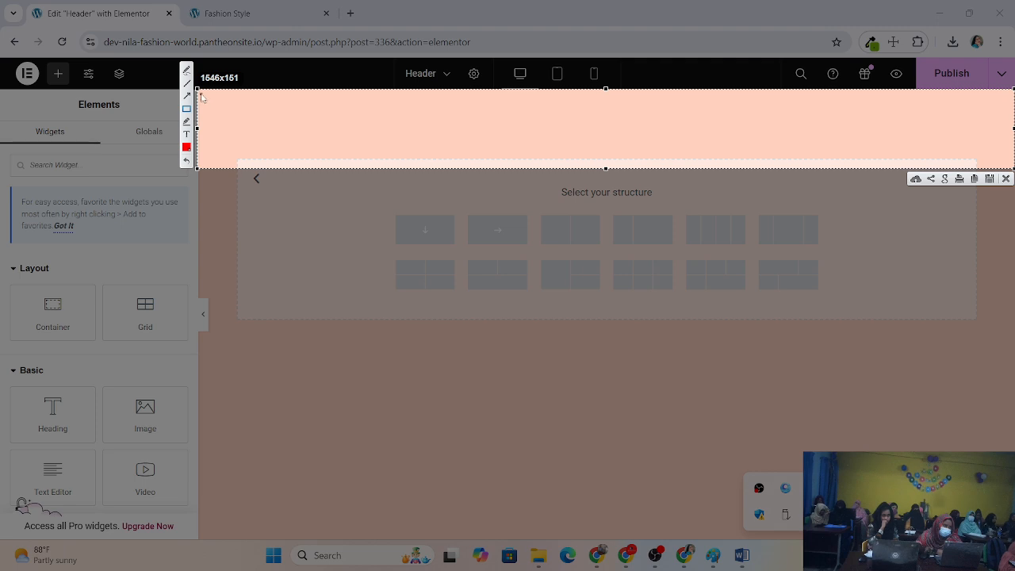
pyautogui.moveTo(202, 93)
pyautogui.mouseDown()
pyautogui.moveTo(337, 136)
pyautogui.moveTo(400, 124)
pyautogui.moveTo(572, 137)
pyautogui.moveTo(538, 141)
pyautogui.mouseUp()
pyautogui.hotkey('ctrl', 'z')
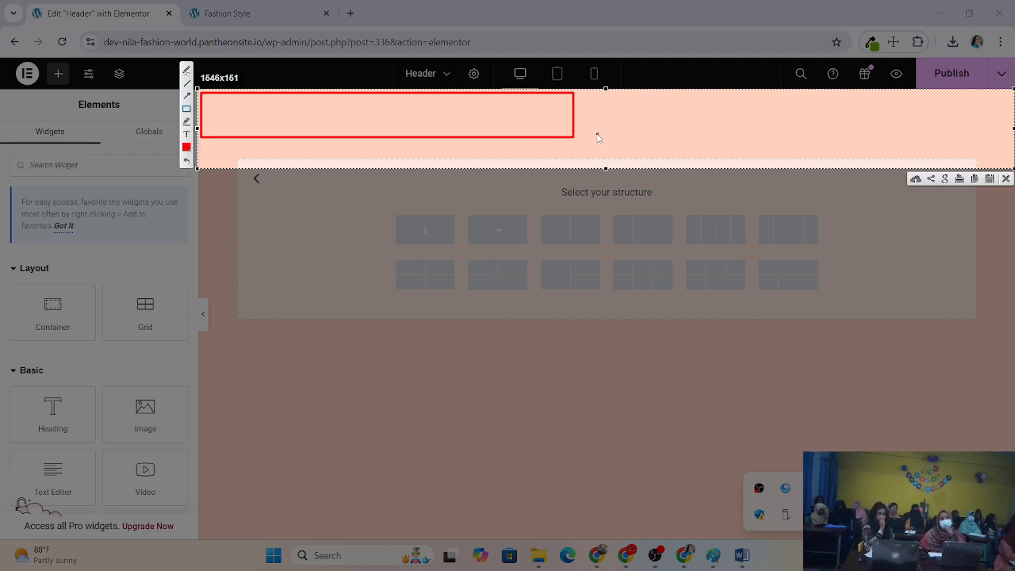
pyautogui.hotkey('ctrl', 'z')
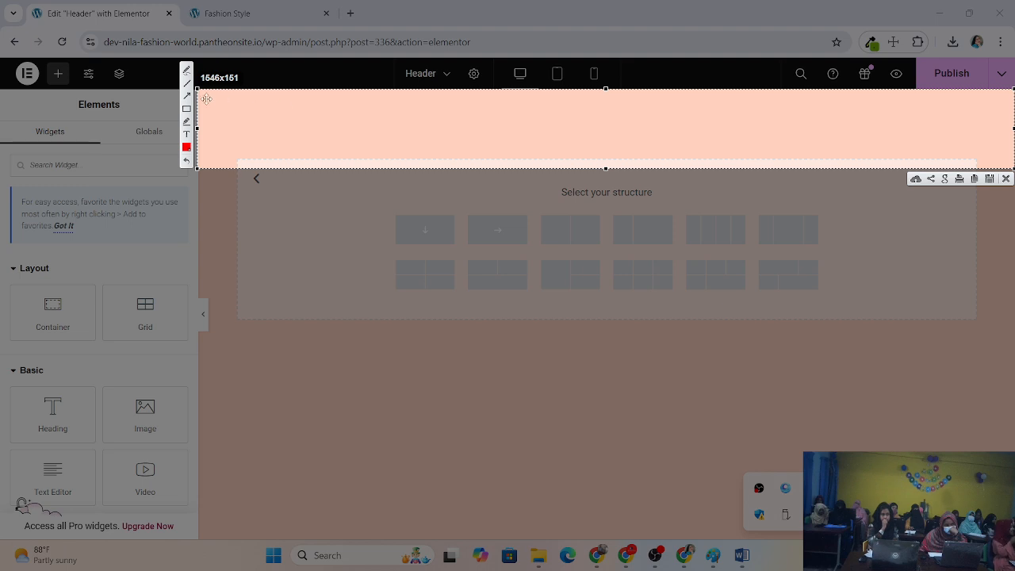
pyautogui.moveTo(202, 95)
pyautogui.mouseDown()
pyautogui.moveTo(343, 106)
pyautogui.moveTo(516, 141)
pyautogui.moveTo(603, 136)
pyautogui.mouseUp()
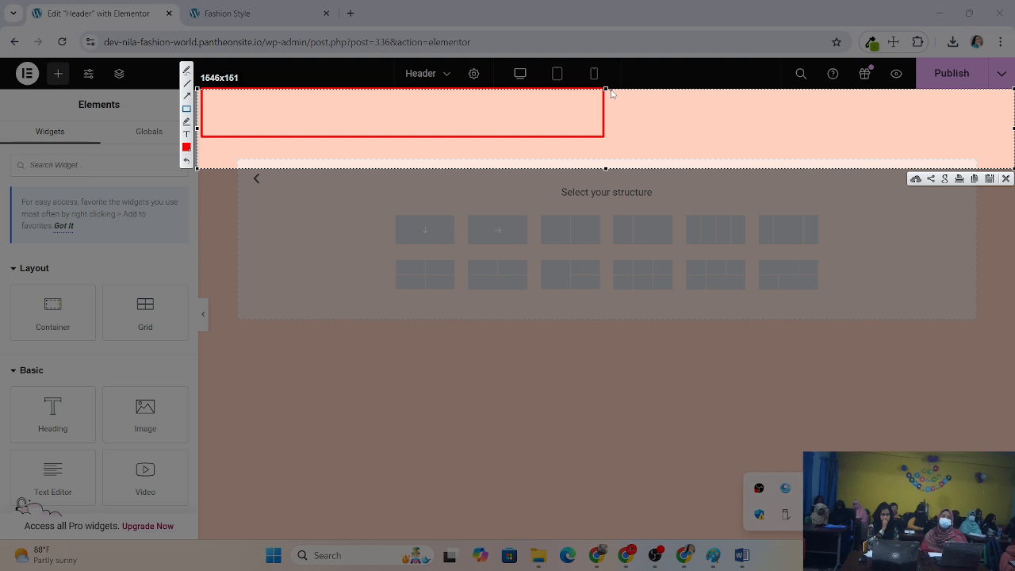
pyautogui.moveTo(611, 92)
pyautogui.mouseDown()
pyautogui.moveTo(724, 136)
pyautogui.moveTo(1010, 128)
pyautogui.mouseUp()
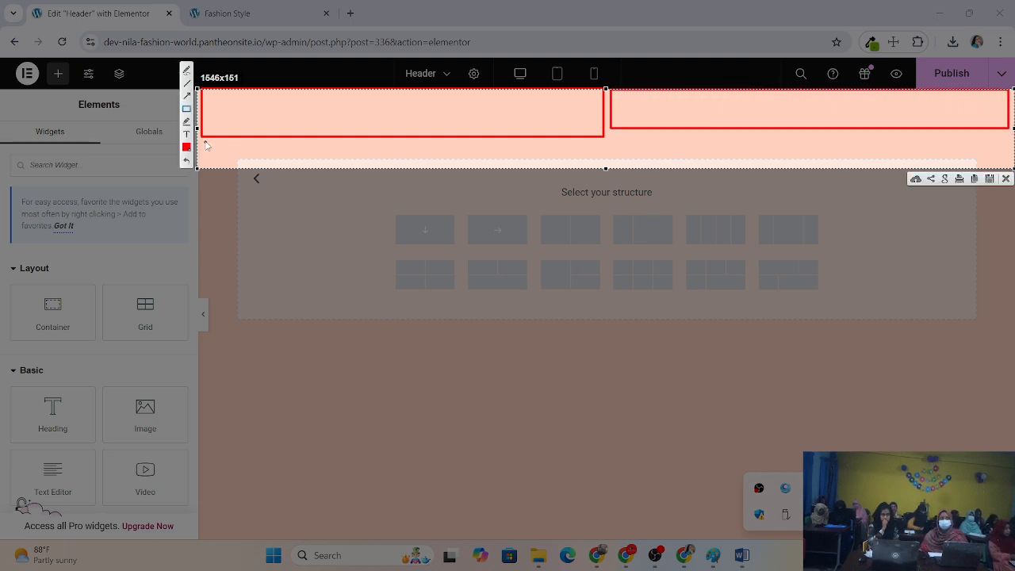
pyautogui.moveTo(205, 140)
pyautogui.mouseDown()
pyautogui.moveTo(595, 166)
pyautogui.moveTo(1013, 169)
pyautogui.mouseUp()
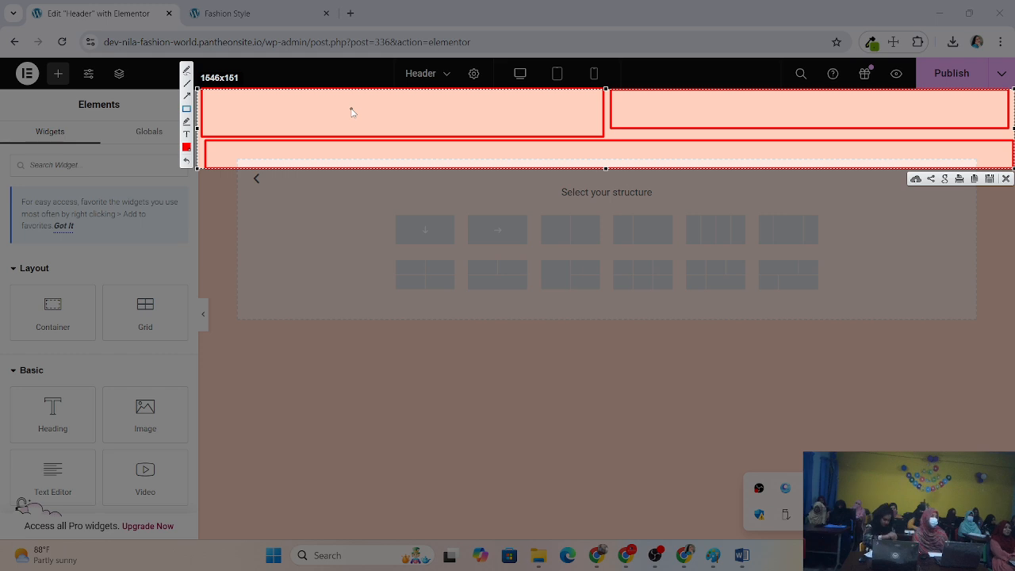
pyautogui.click(1005, 179)
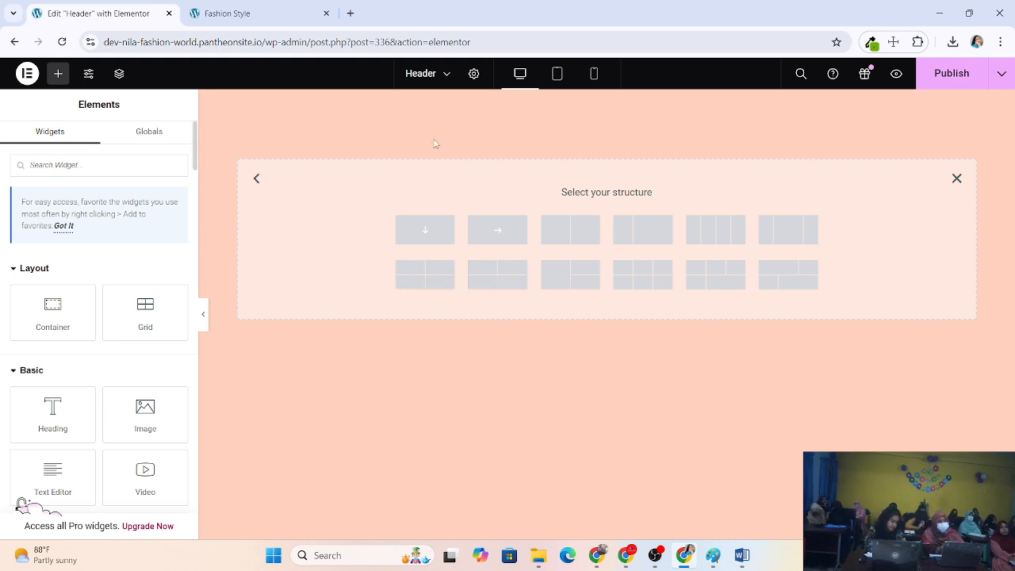
# Choose the single row-direction structure for the header's Flexbox container and show the list of elements to add
pyautogui.click(497, 232)
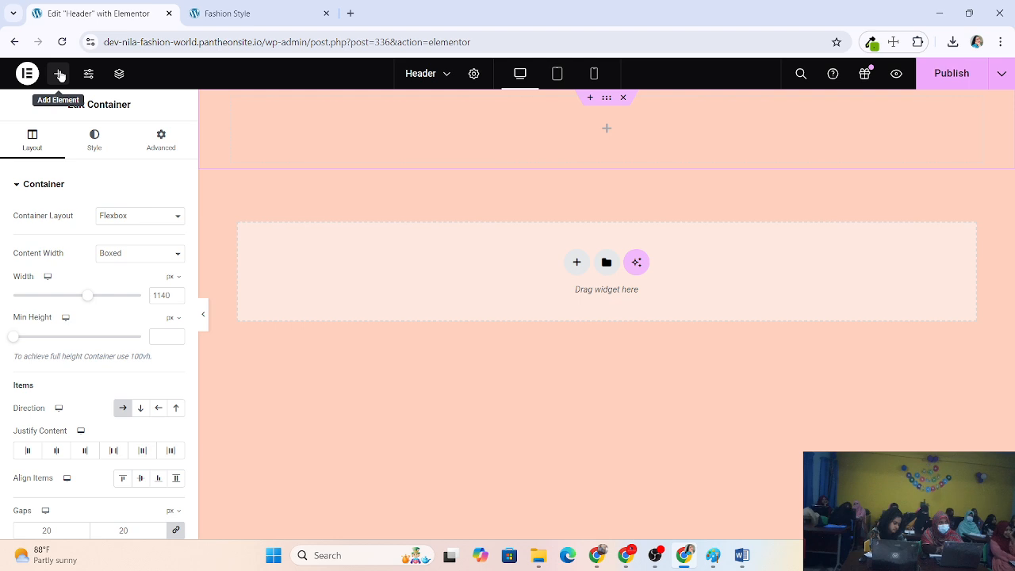
pyautogui.click(60, 74)
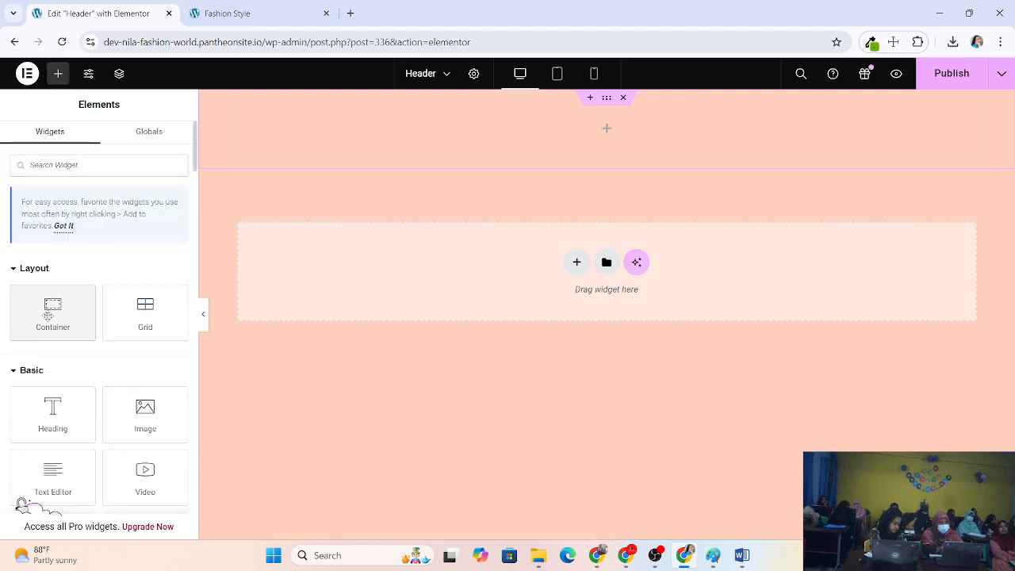
# Add a container inside the header container and duplicate it twice to make three side-by-side inner containers
pyautogui.moveTo(53, 309); pyautogui.dragTo(595, 133)
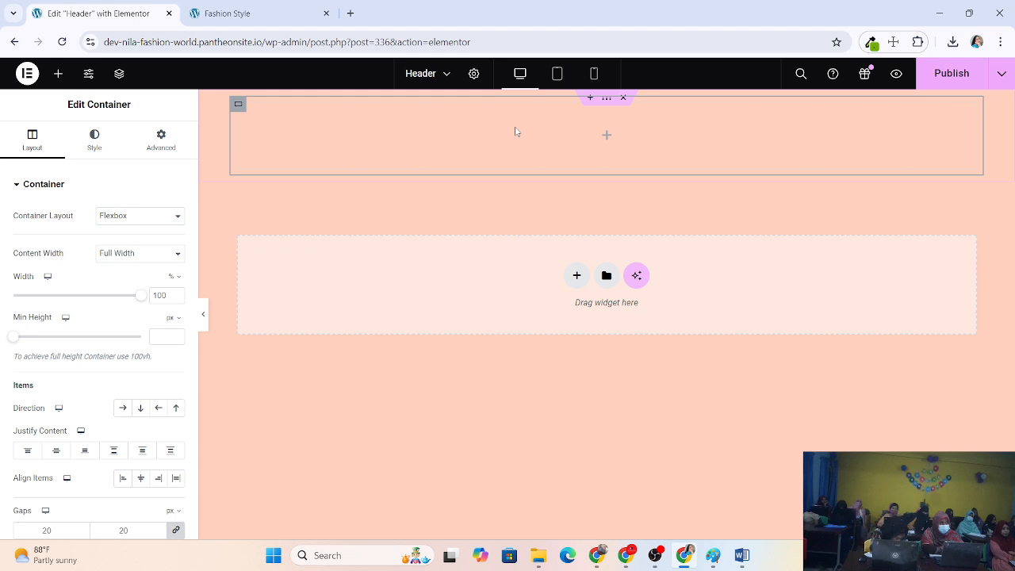
pyautogui.rightClick(238, 104)
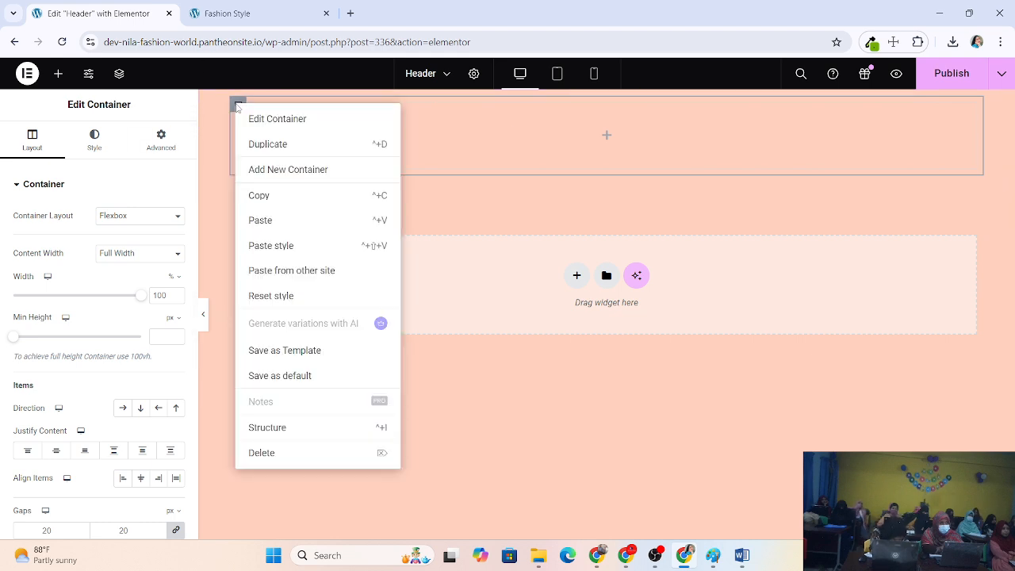
pyautogui.click(272, 146)
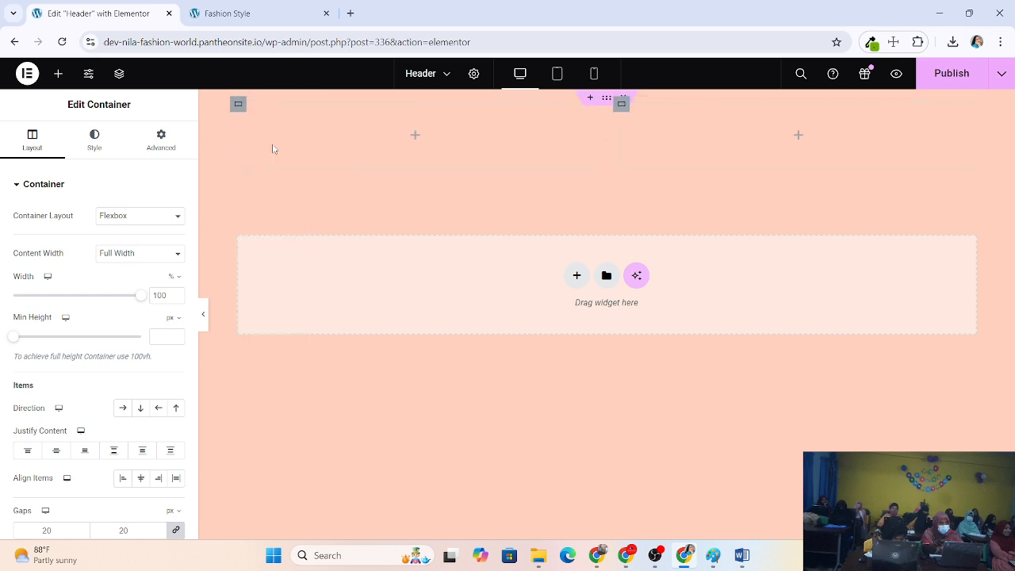
pyautogui.rightClick(237, 104)
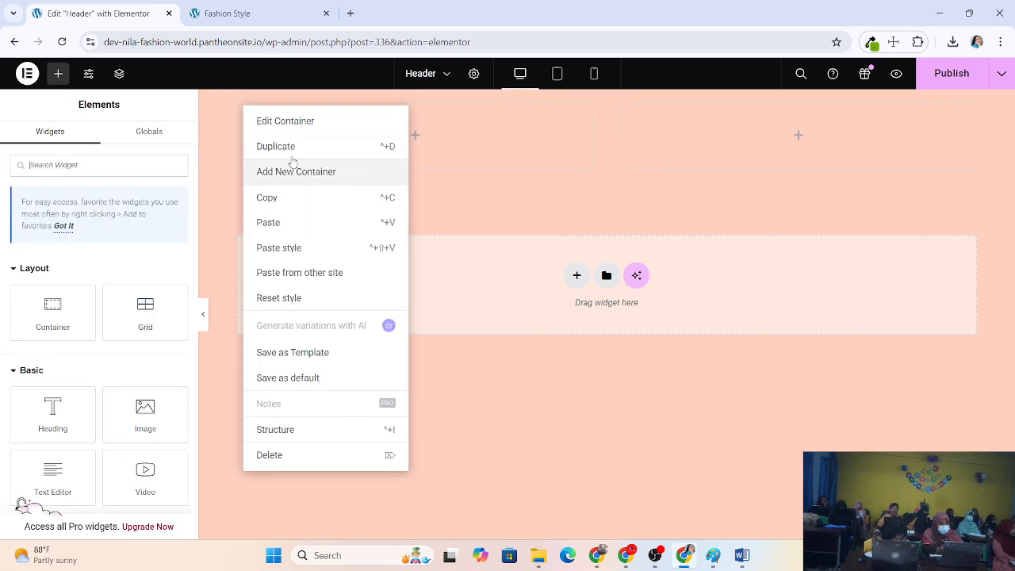
pyautogui.click(293, 147)
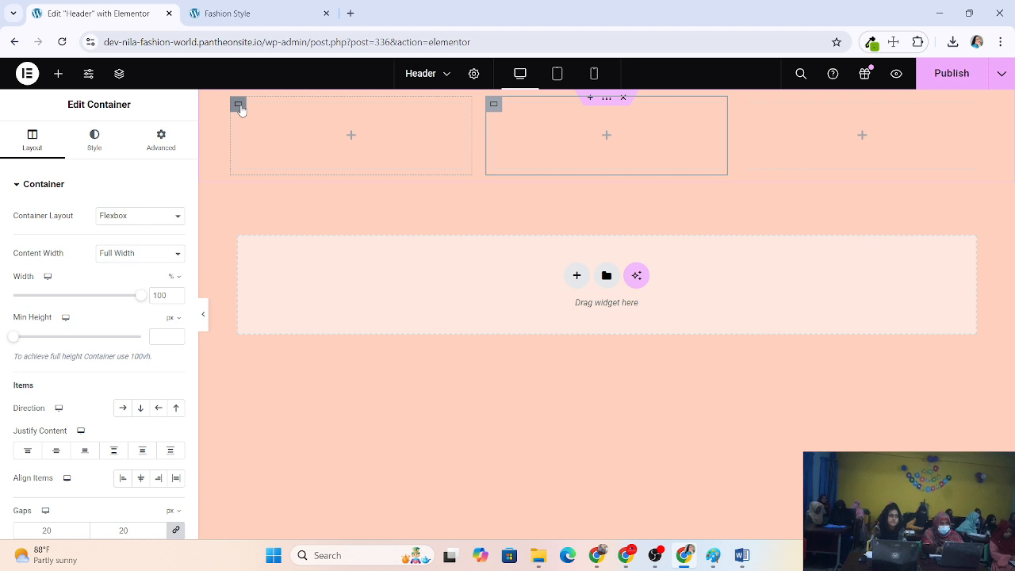
# Set the first inner container's width to 25%
pyautogui.click(240, 107)
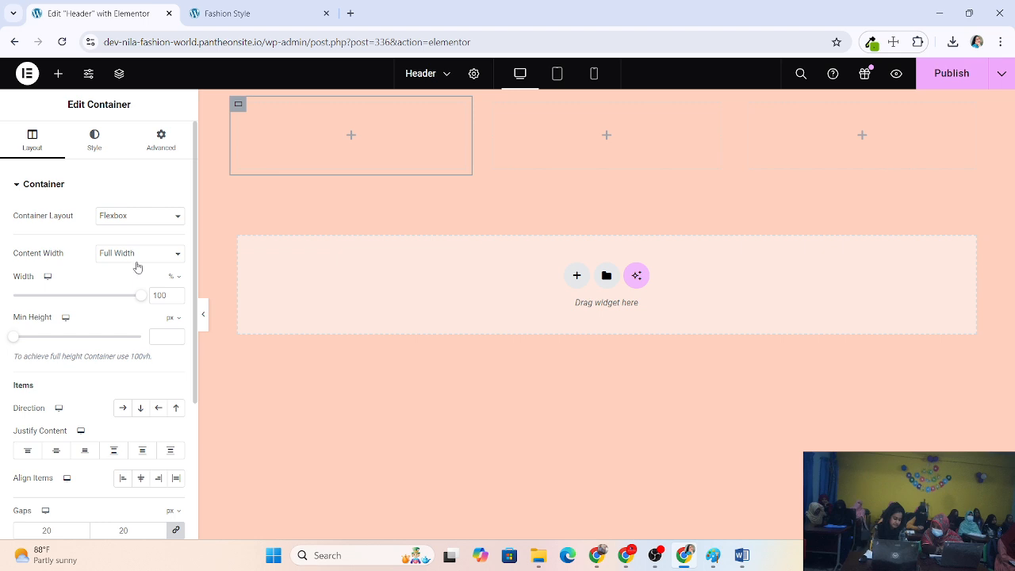
pyautogui.click(176, 299)
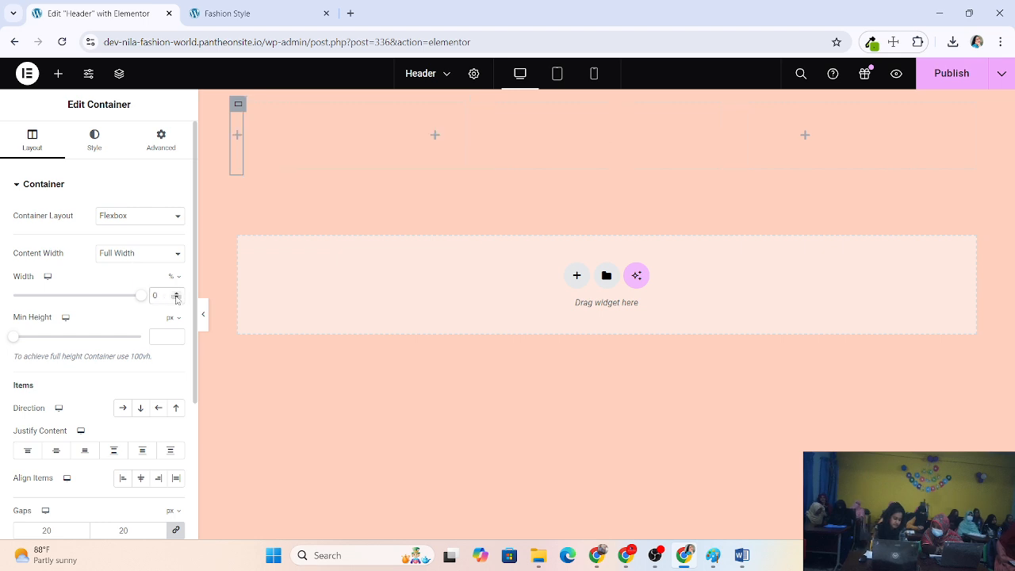
pyautogui.click(176, 294)
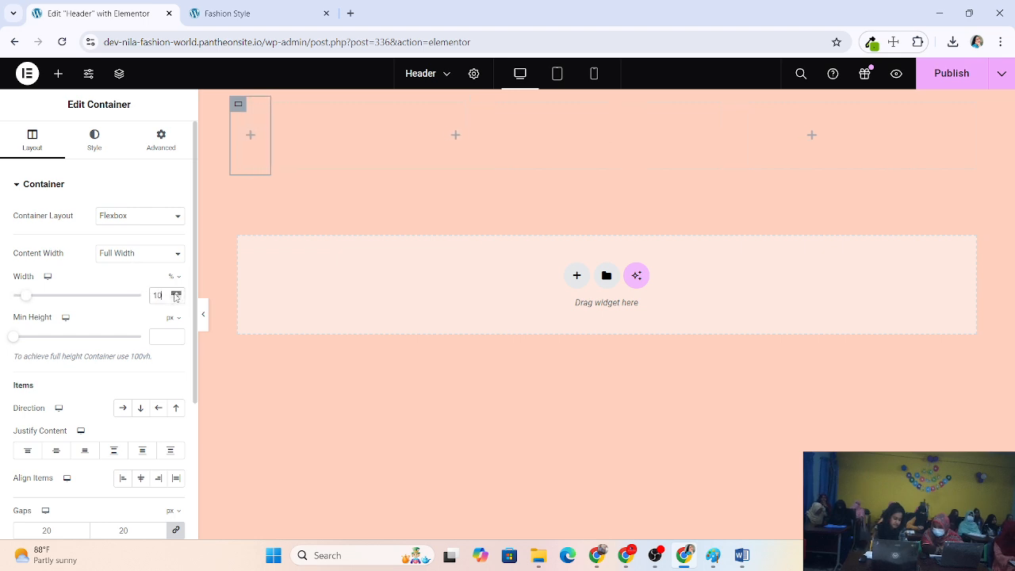
pyautogui.click(176, 294)
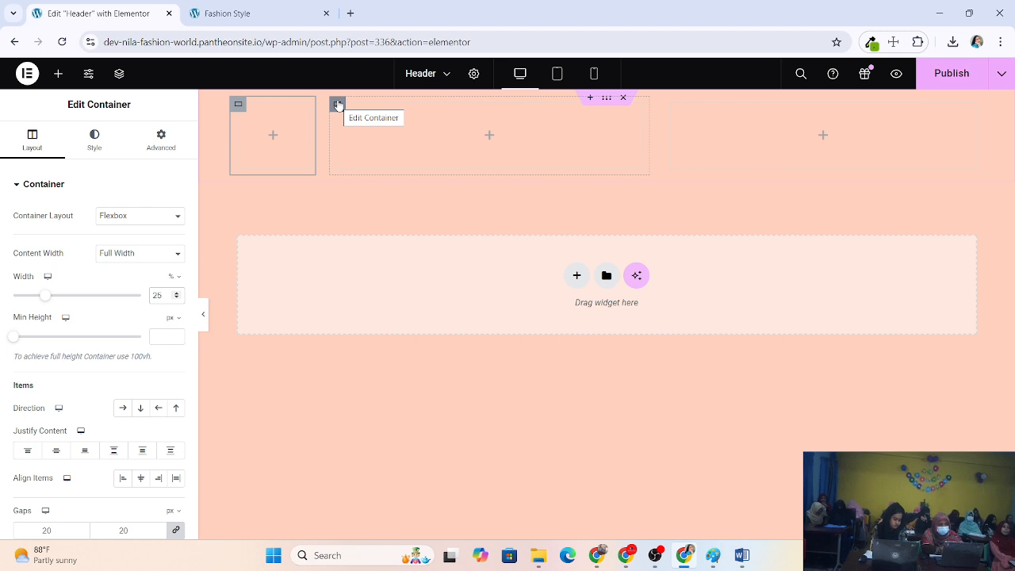
# Set the middle inner container's width to 41%
pyautogui.click(338, 104)
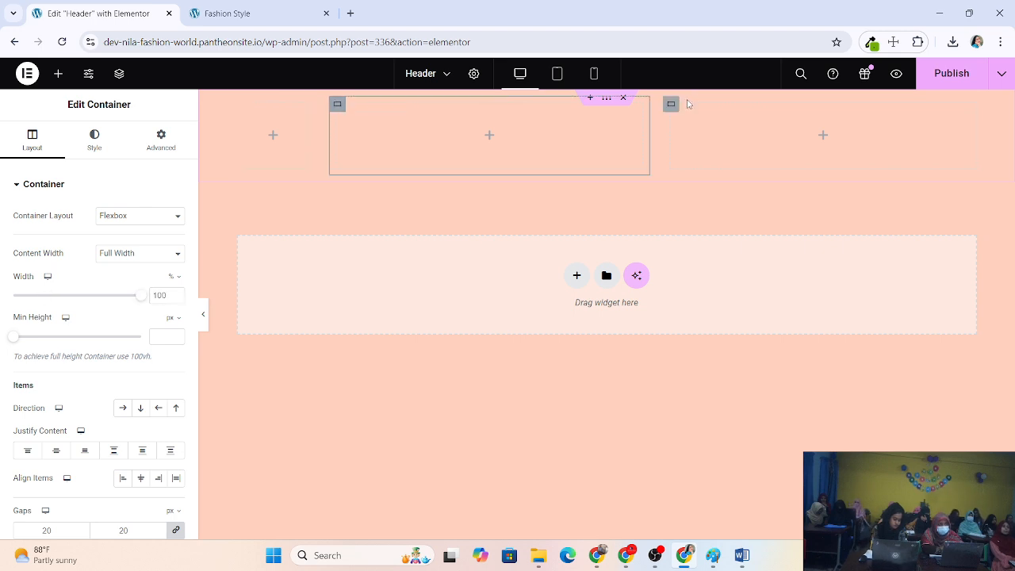
pyautogui.click(671, 106)
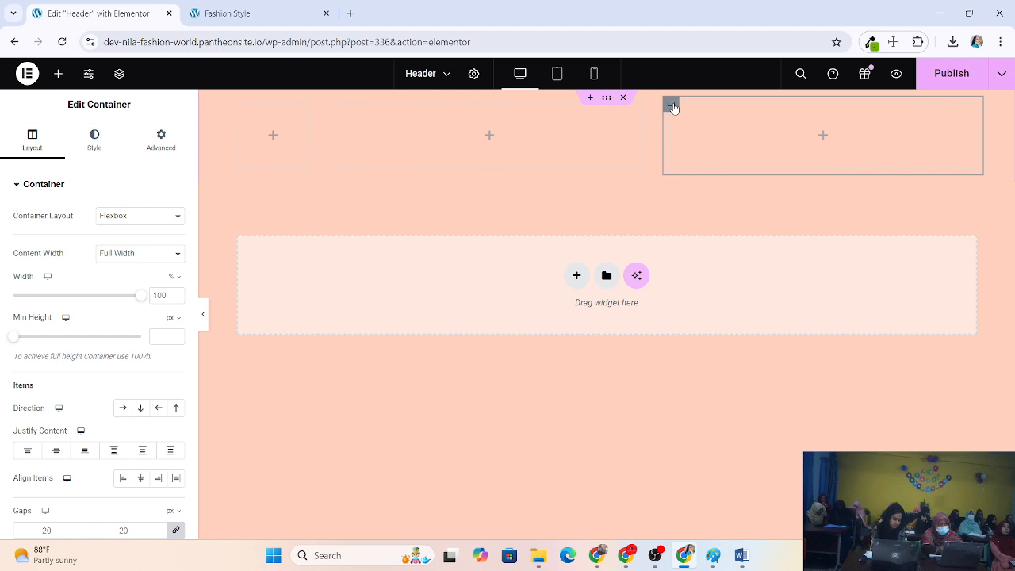
pyautogui.click(337, 105)
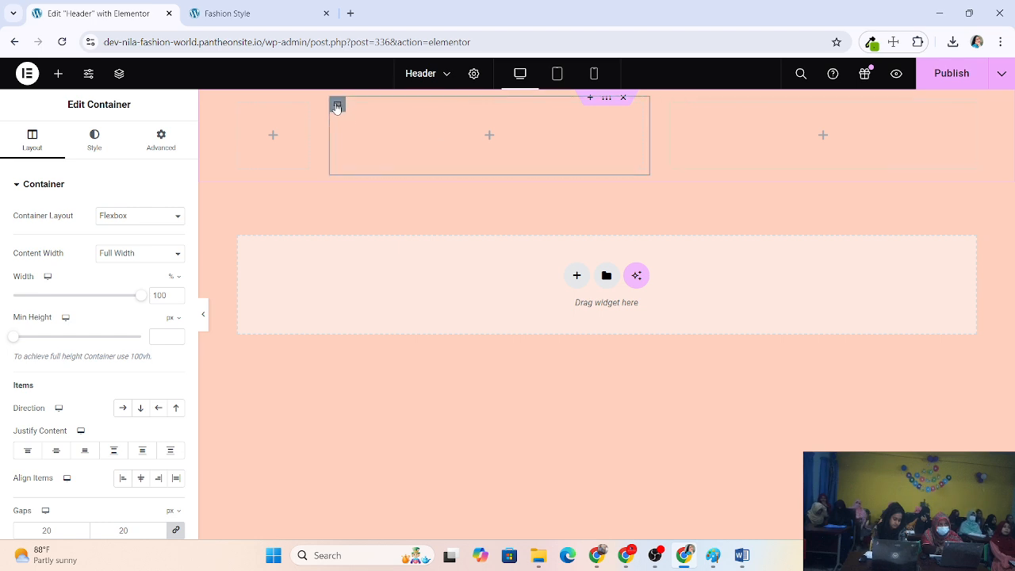
pyautogui.click(177, 299)
pyautogui.click(177, 293)
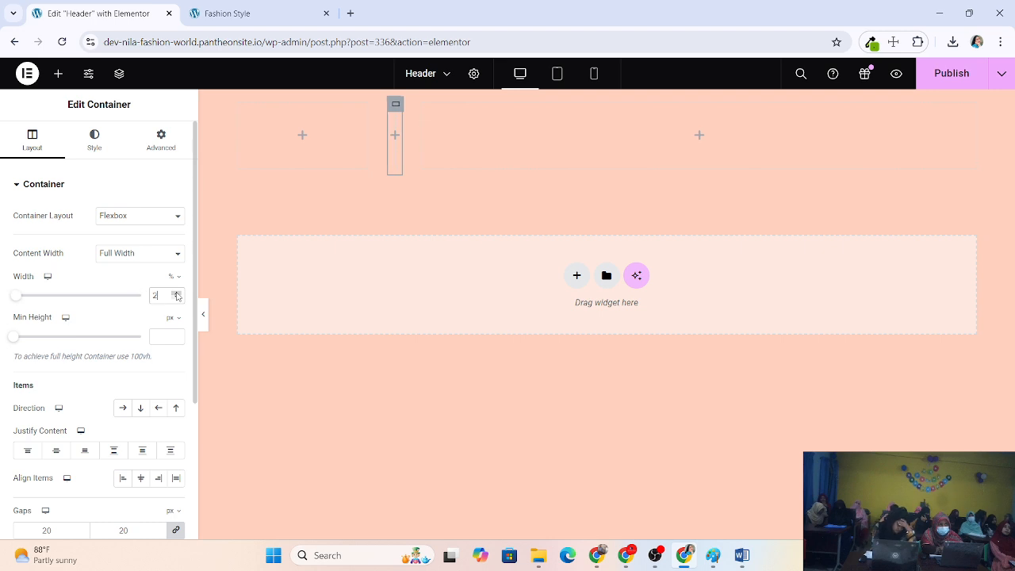
pyautogui.moveTo(177, 294); pyautogui.dragTo(180, 299)
pyautogui.click(179, 299)
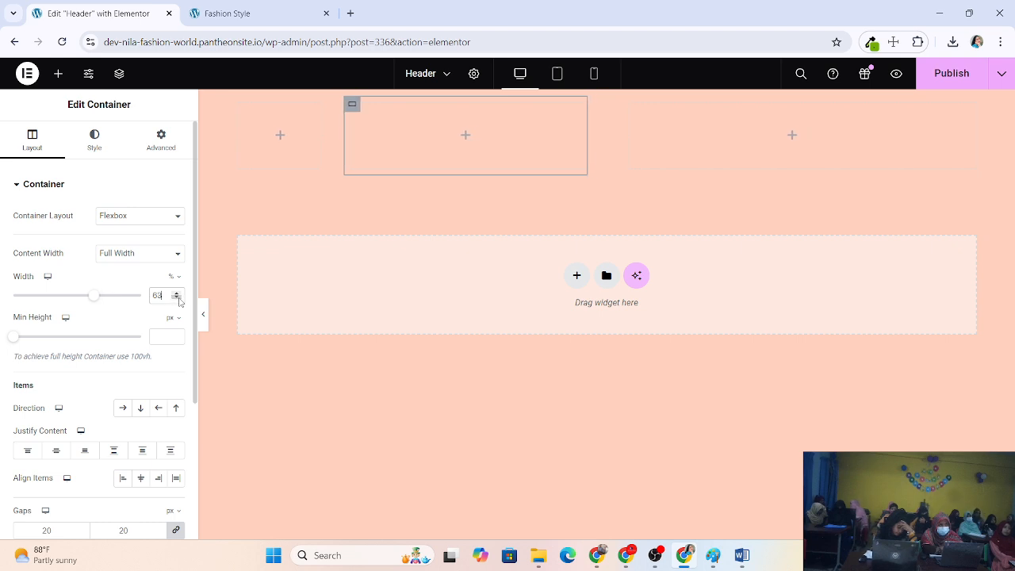
pyautogui.click(179, 299)
pyautogui.click(180, 299)
pyautogui.click(179, 299)
pyautogui.click(179, 299)
pyautogui.click(179, 299)
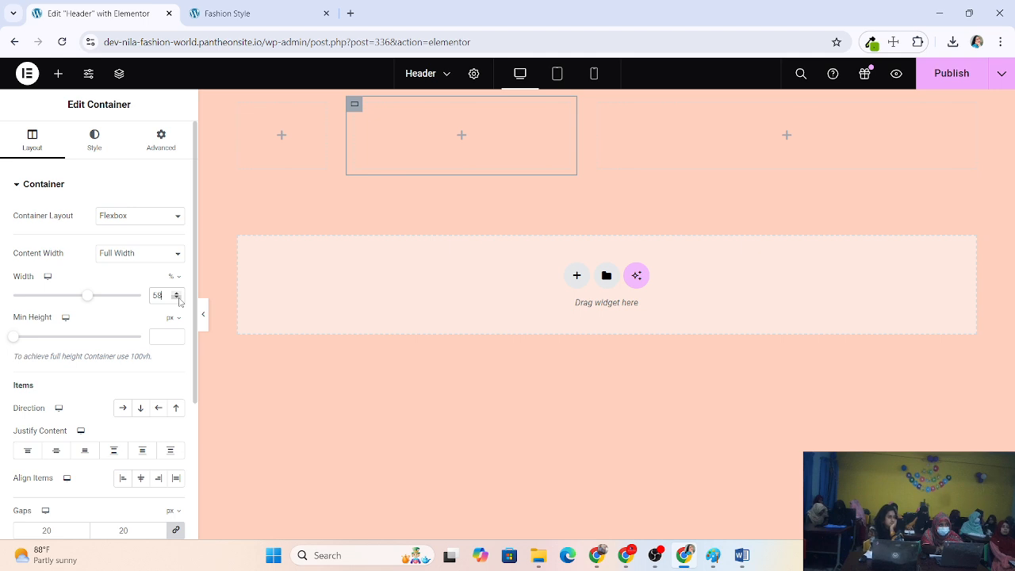
pyautogui.click(179, 299)
pyautogui.click(179, 299)
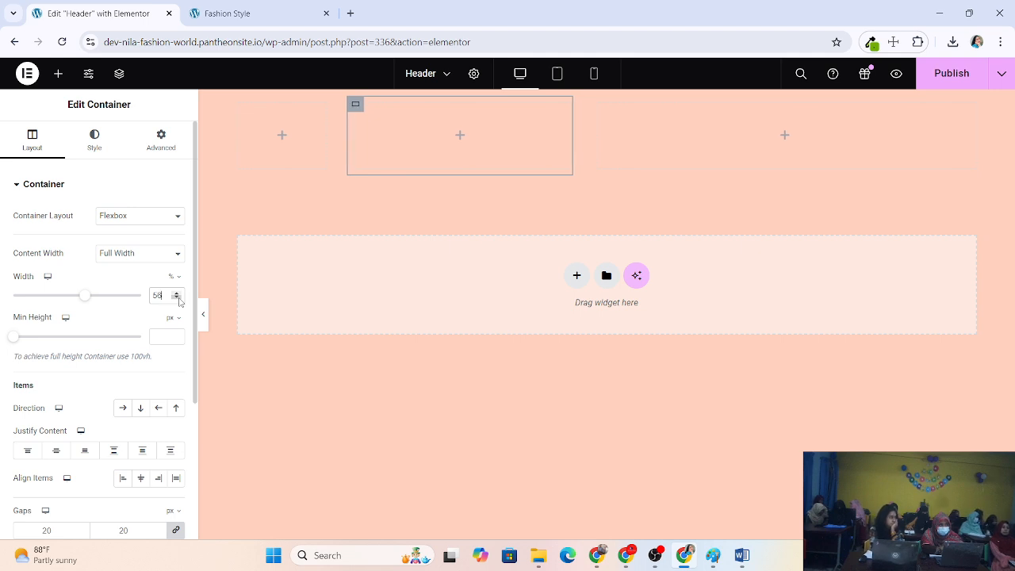
pyautogui.click(179, 299)
pyautogui.click(179, 299)
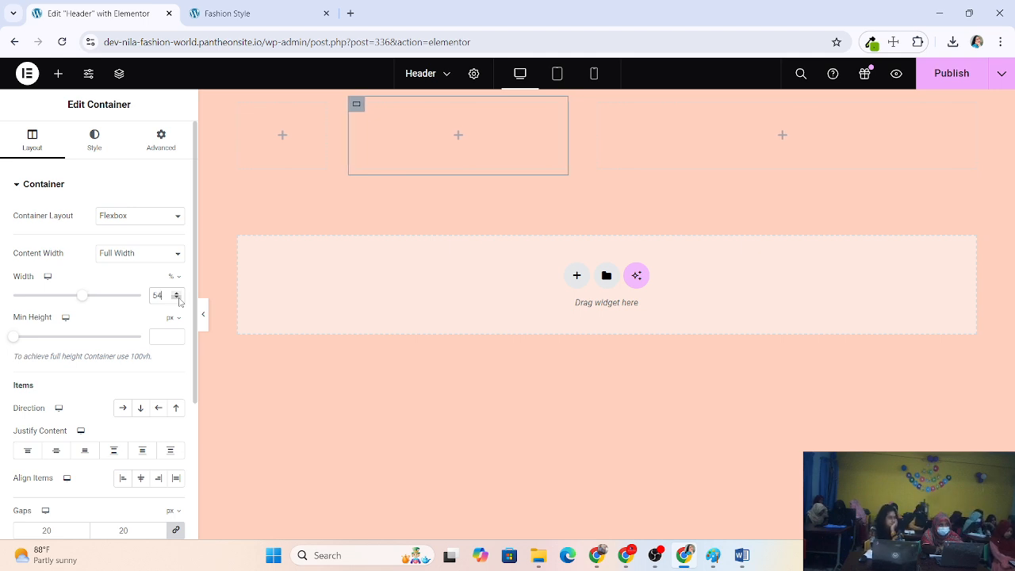
pyautogui.click(179, 299)
pyautogui.click(179, 299)
pyautogui.click(179, 299)
pyautogui.click(179, 299)
pyautogui.click(180, 299)
pyautogui.click(179, 299)
pyautogui.click(179, 299)
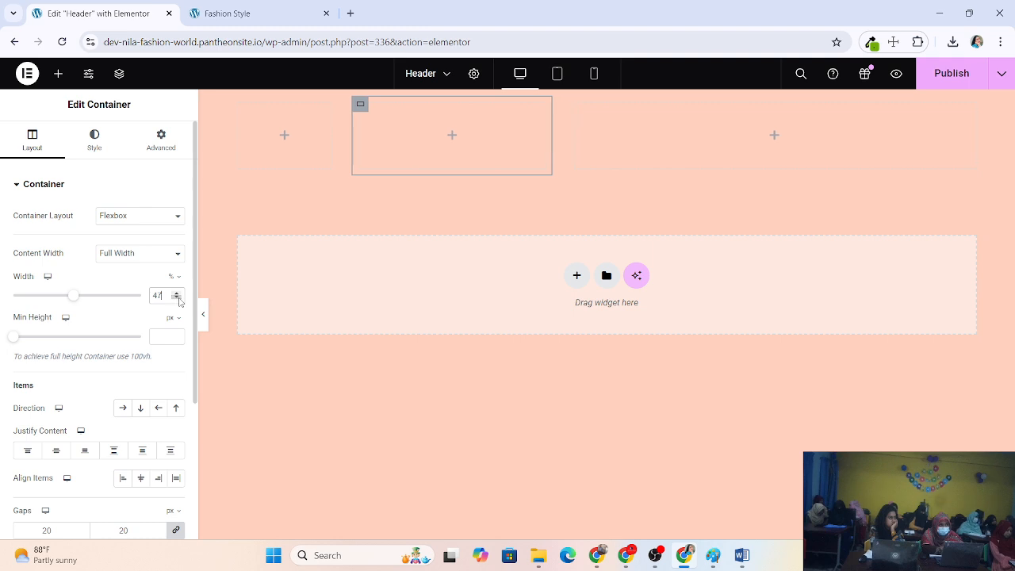
pyautogui.click(180, 299)
pyautogui.click(180, 299)
pyautogui.click(179, 298)
pyautogui.click(179, 299)
pyautogui.click(180, 298)
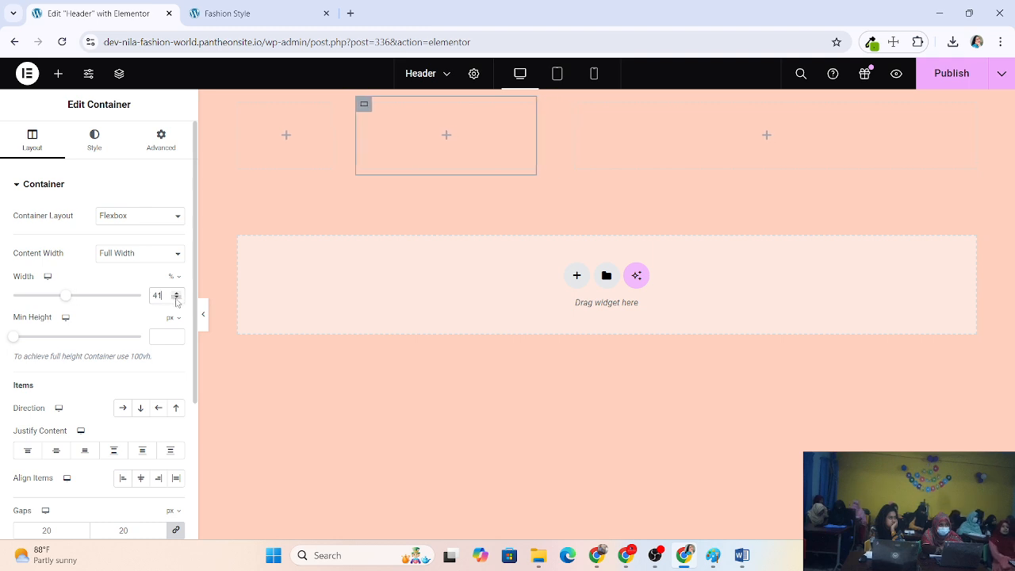
pyautogui.click(178, 299)
pyautogui.click(178, 299)
pyautogui.click(177, 299)
pyautogui.click(177, 299)
pyautogui.click(177, 299)
pyautogui.click(177, 299)
pyautogui.click(177, 299)
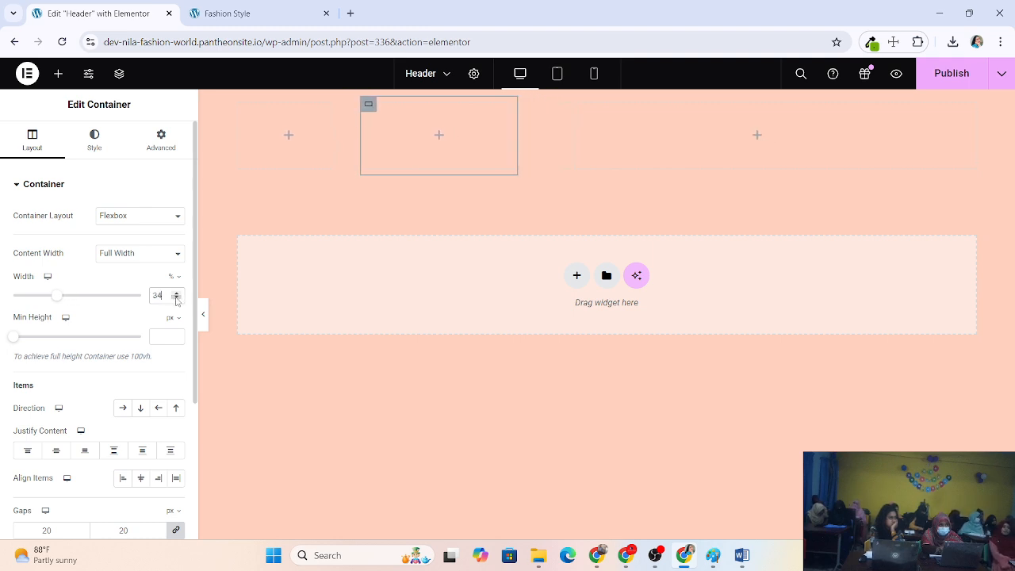
pyautogui.click(176, 294)
pyautogui.click(176, 294)
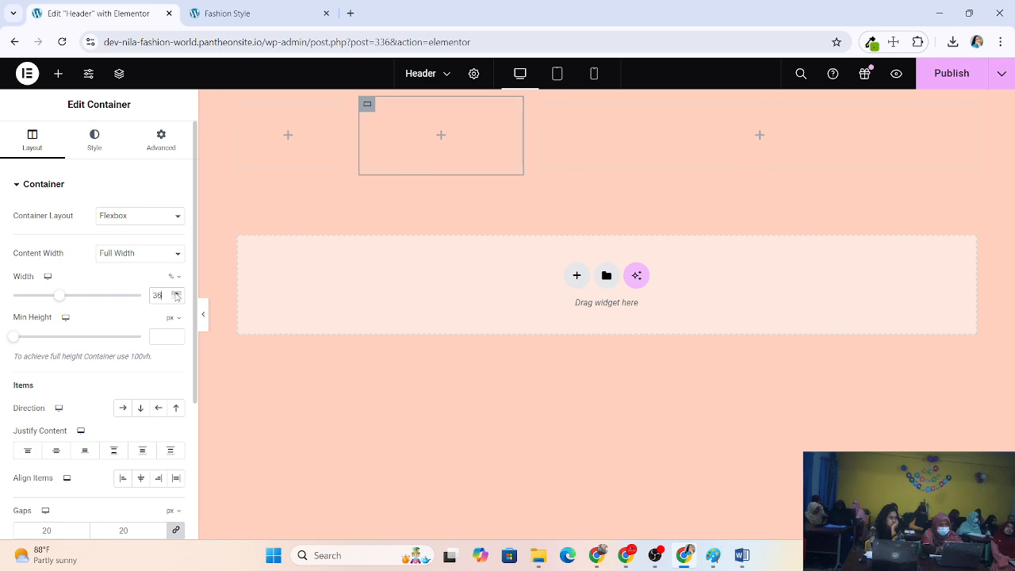
pyautogui.click(176, 293)
pyautogui.click(176, 293)
pyautogui.click(176, 293)
pyautogui.click(176, 293)
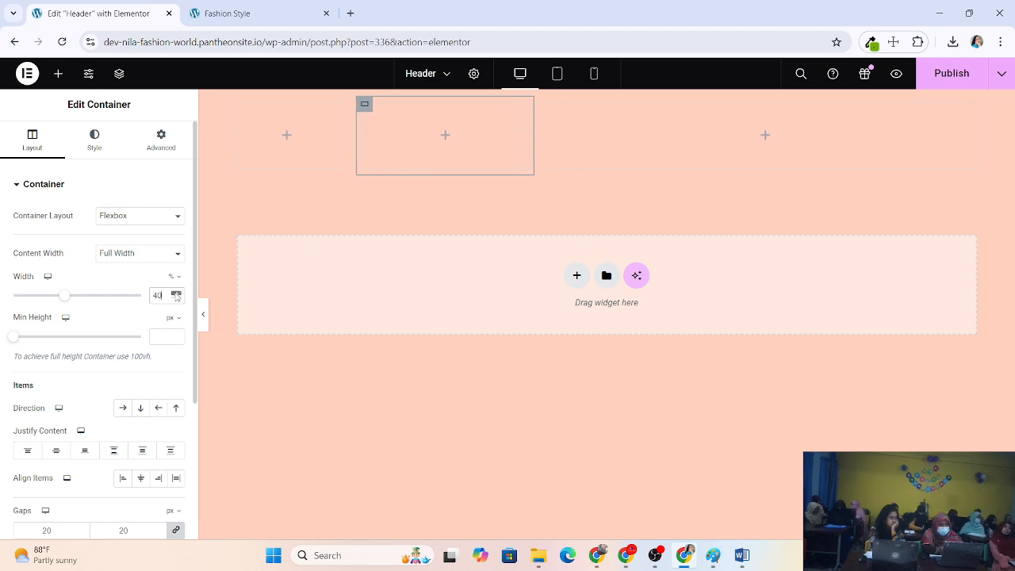
pyautogui.click(176, 293)
# Set the third inner container's width to 25% and check the middle container's width
pyautogui.click(559, 106)
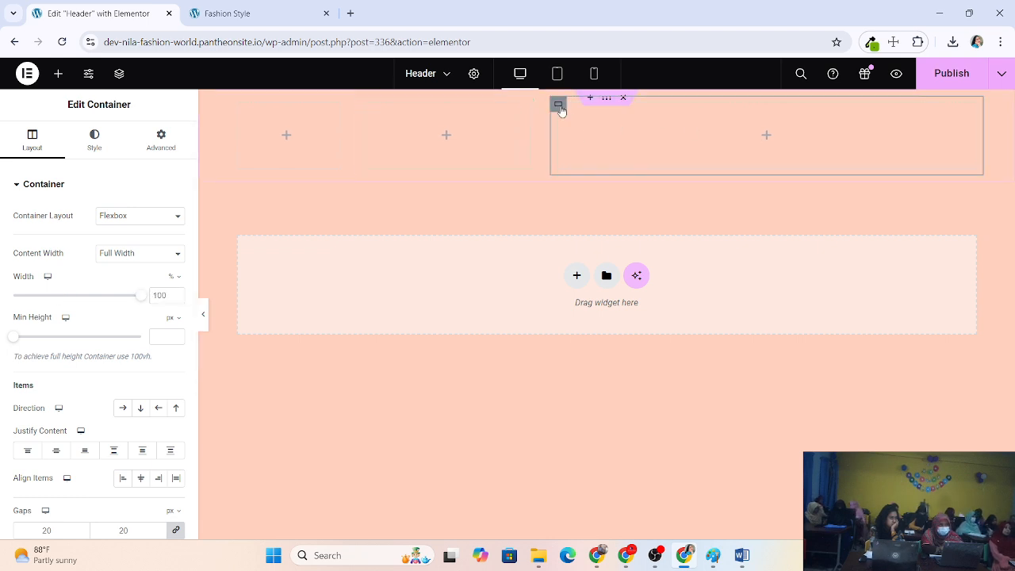
pyautogui.click(178, 296)
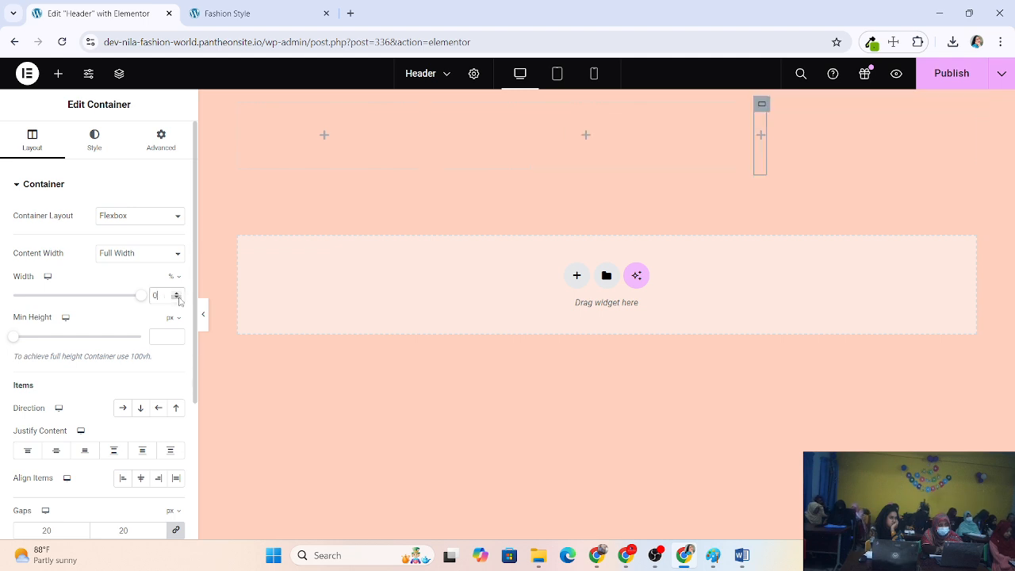
pyautogui.moveTo(176, 296); pyautogui.dragTo(177, 297)
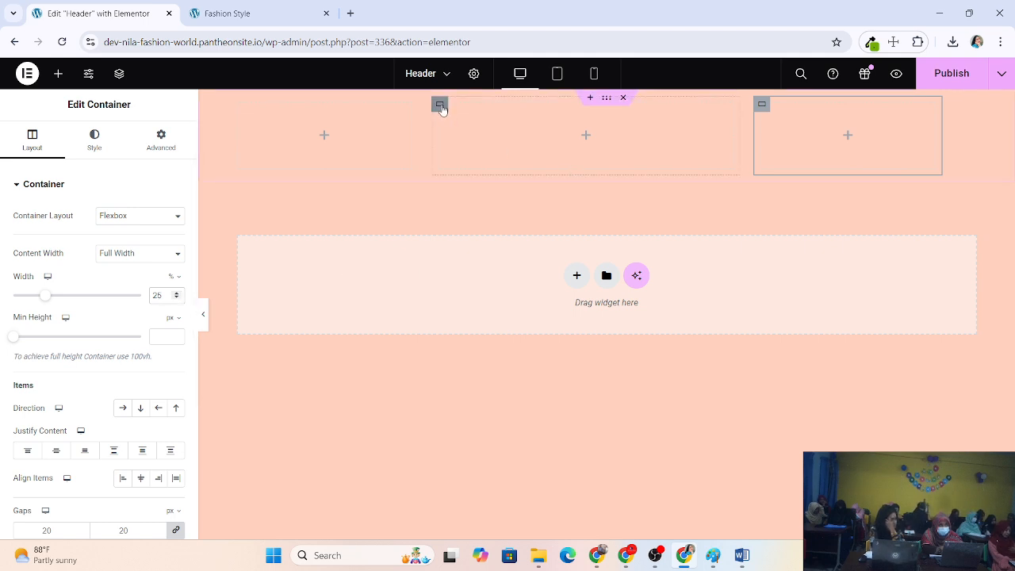
pyautogui.click(440, 106)
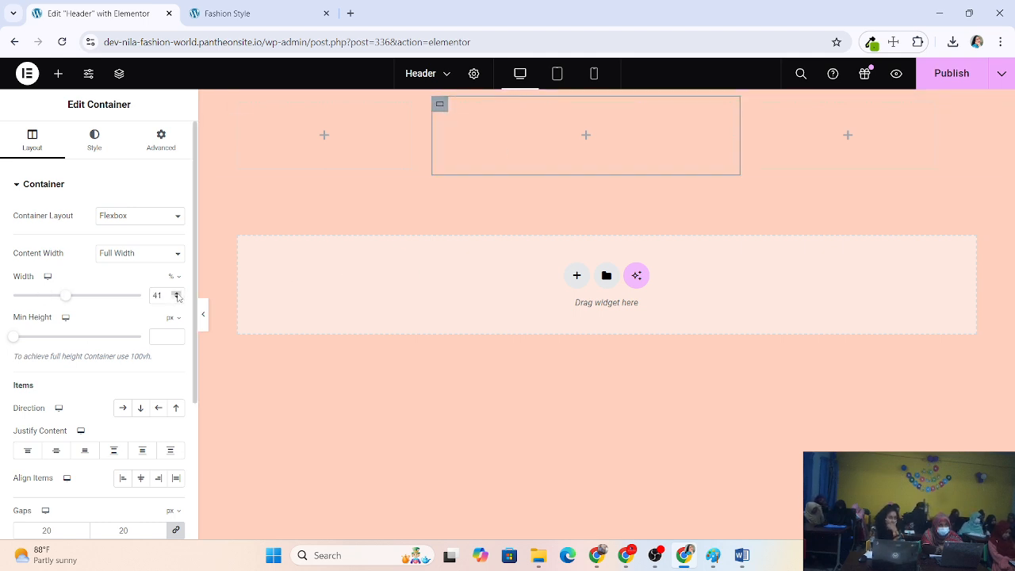
# Widen the third inner container to 35%
pyautogui.click(762, 104)
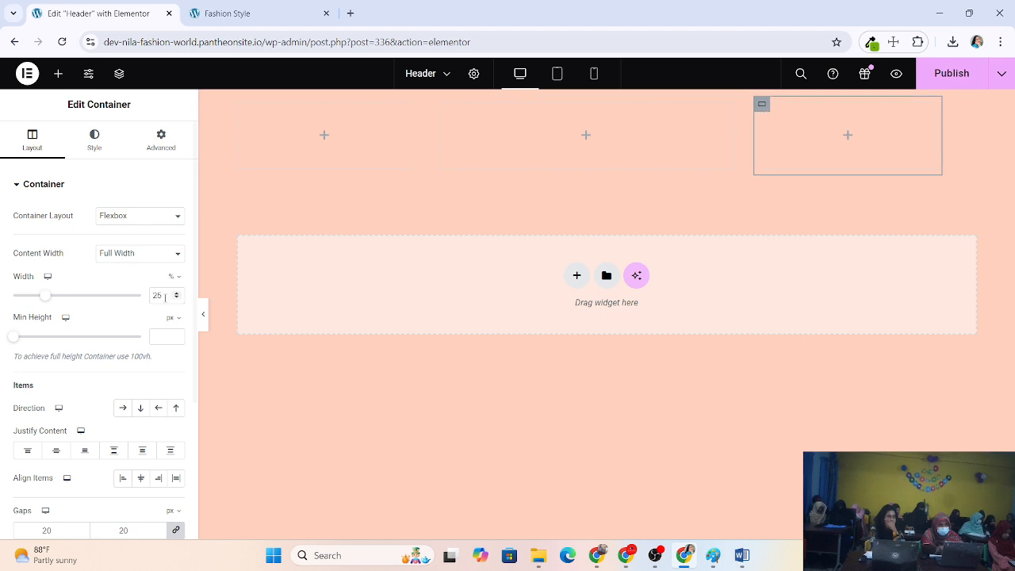
pyautogui.click(176, 293)
pyautogui.click(176, 293)
pyautogui.click(176, 293)
pyautogui.click(176, 293)
pyautogui.click(176, 294)
pyautogui.click(176, 293)
pyautogui.click(176, 293)
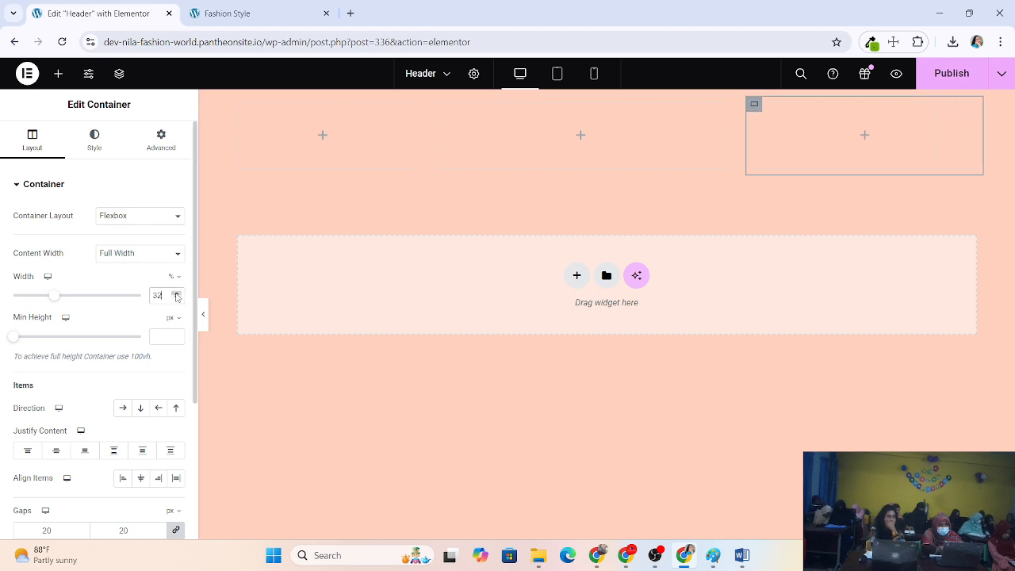
pyautogui.click(176, 293)
pyautogui.click(176, 293)
pyautogui.click(176, 294)
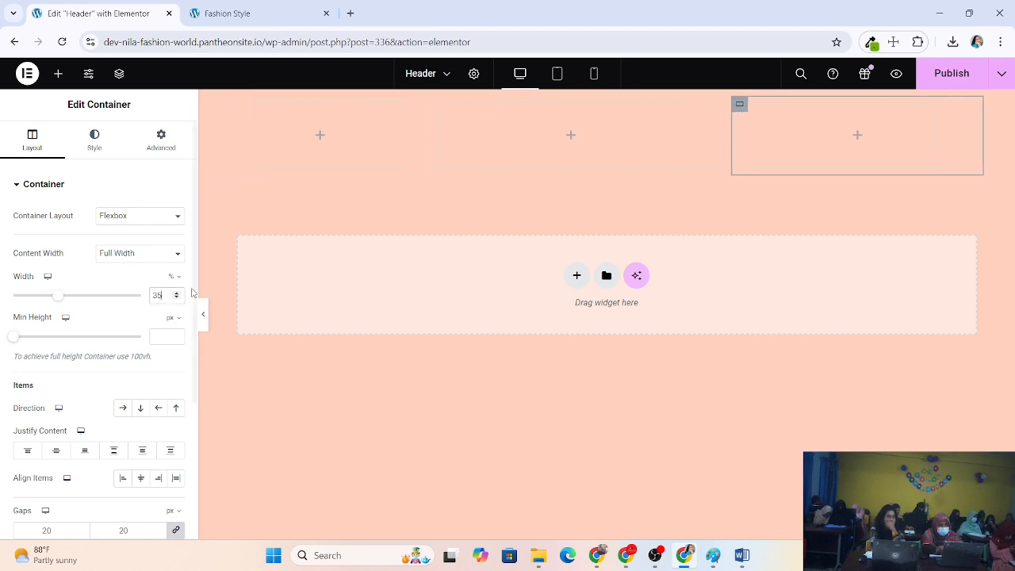
pyautogui.click(177, 297)
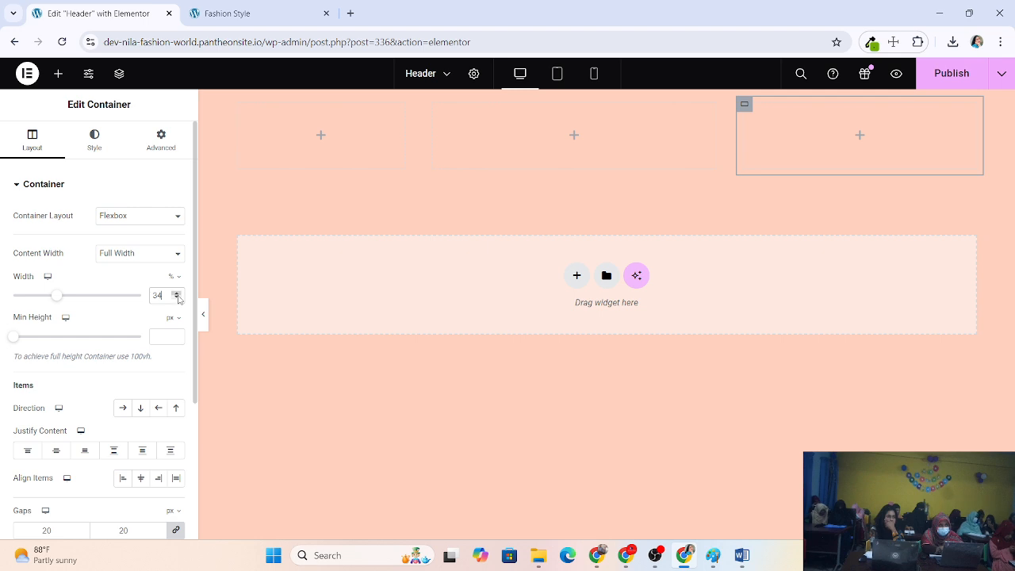
pyautogui.click(176, 293)
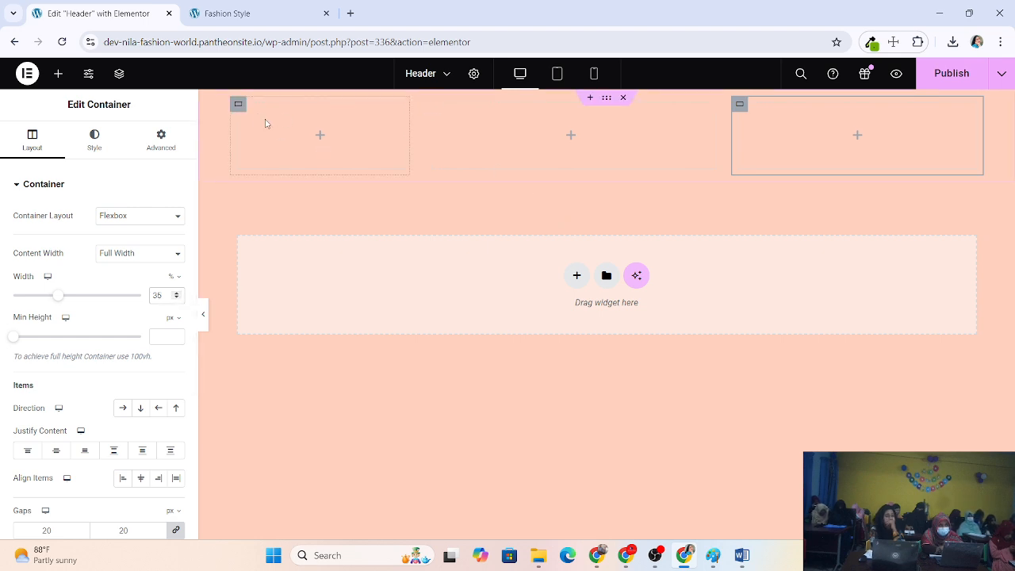
# Reduce the middle inner container's width to 40% and show the third container's layout settings
pyautogui.click(240, 106)
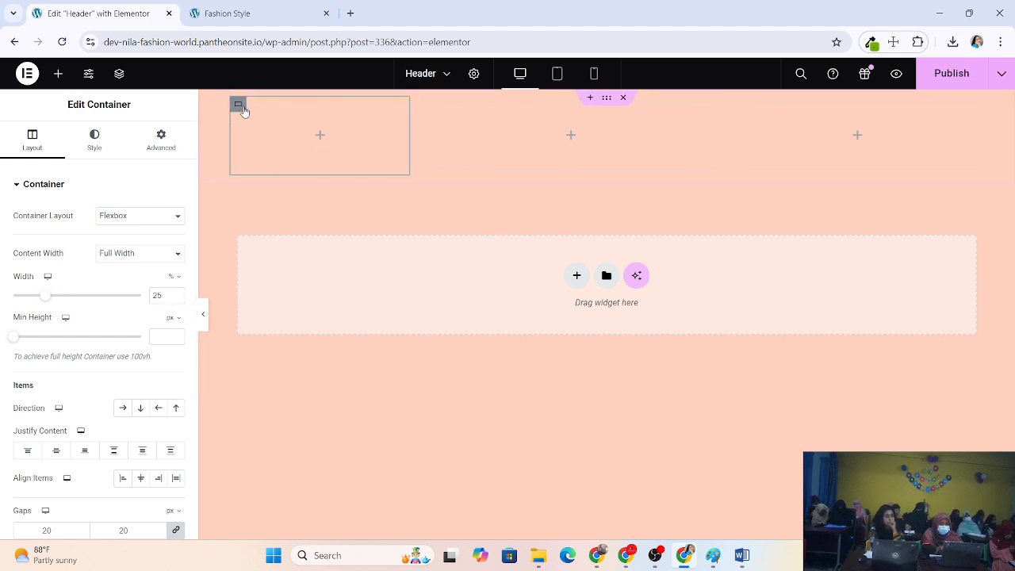
pyautogui.click(431, 106)
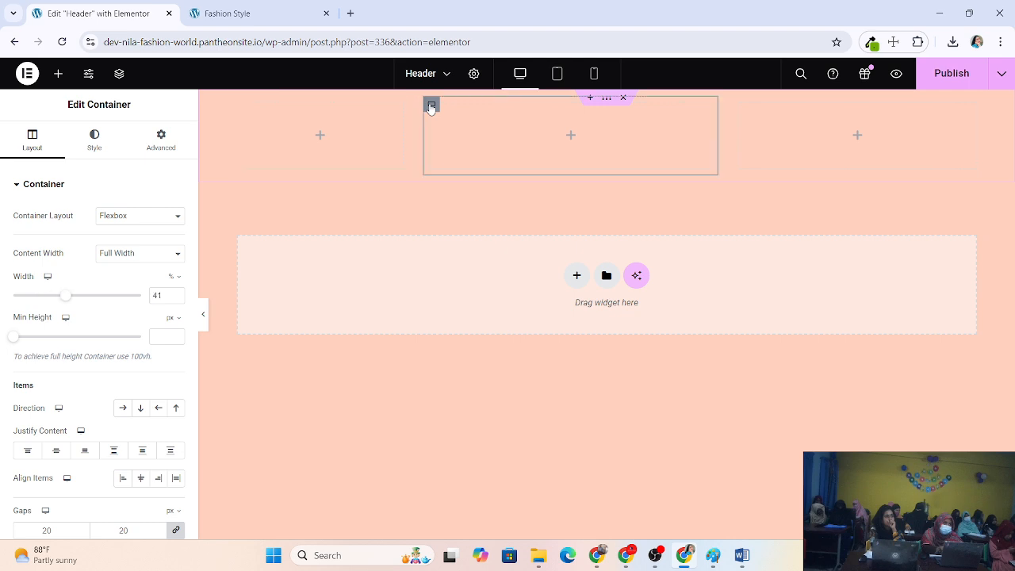
pyautogui.click(178, 298)
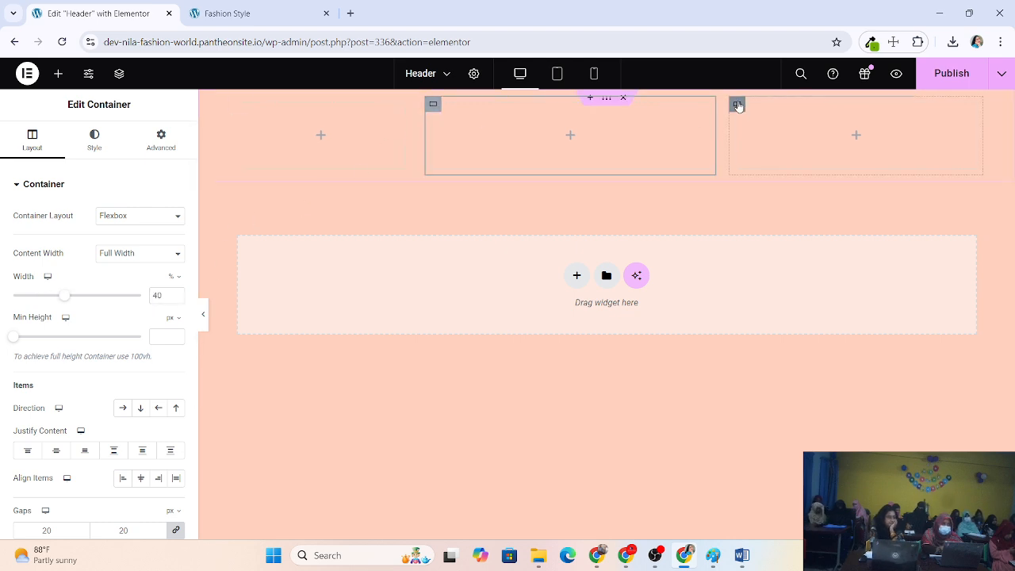
pyautogui.click(738, 106)
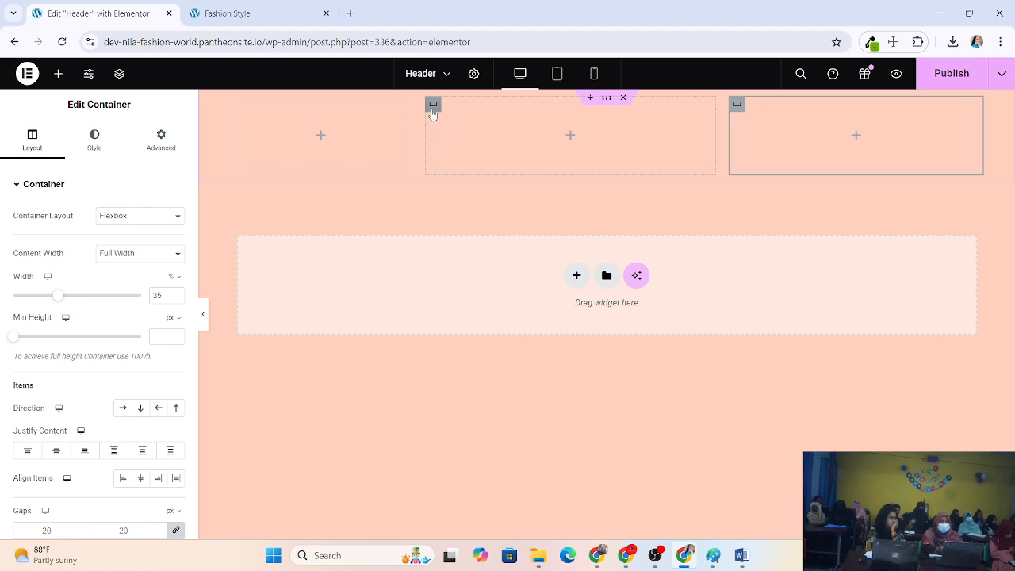
# Check the width settings of the first, middle and third inner containers in turn
pyautogui.click(238, 105)
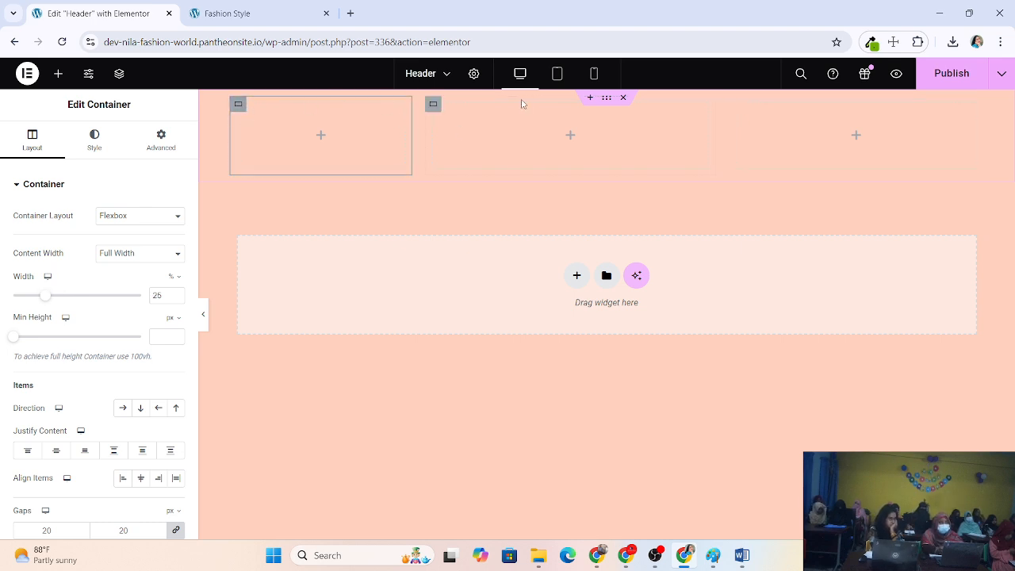
pyautogui.click(434, 111)
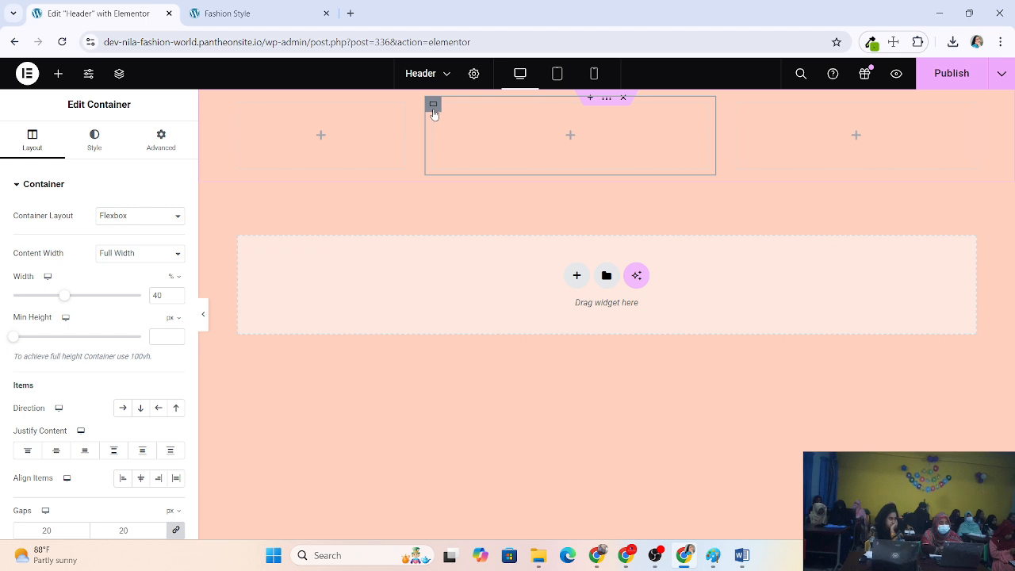
pyautogui.click(738, 107)
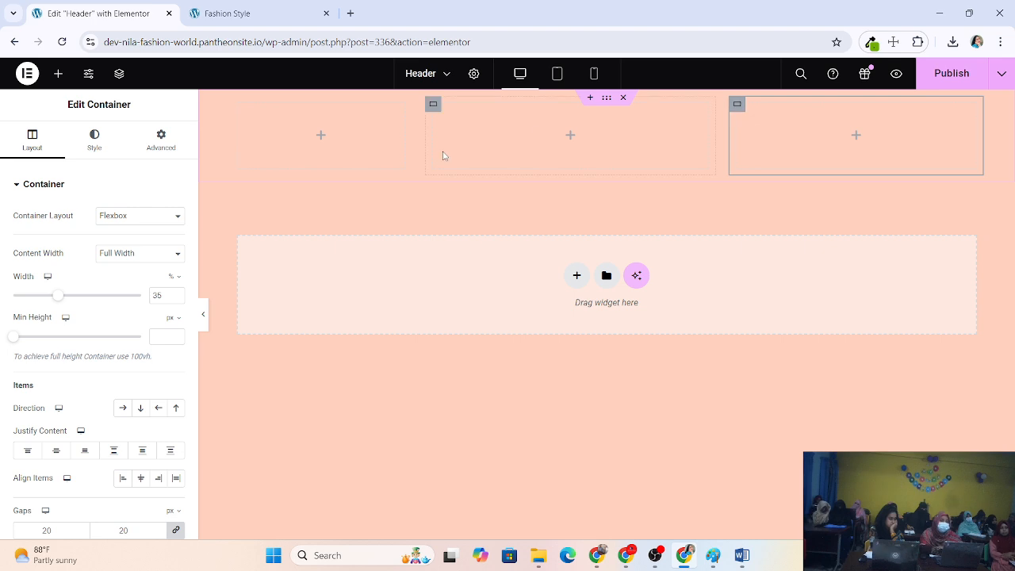
# Add an Image widget to the first inner container of the header
pyautogui.click(324, 135)
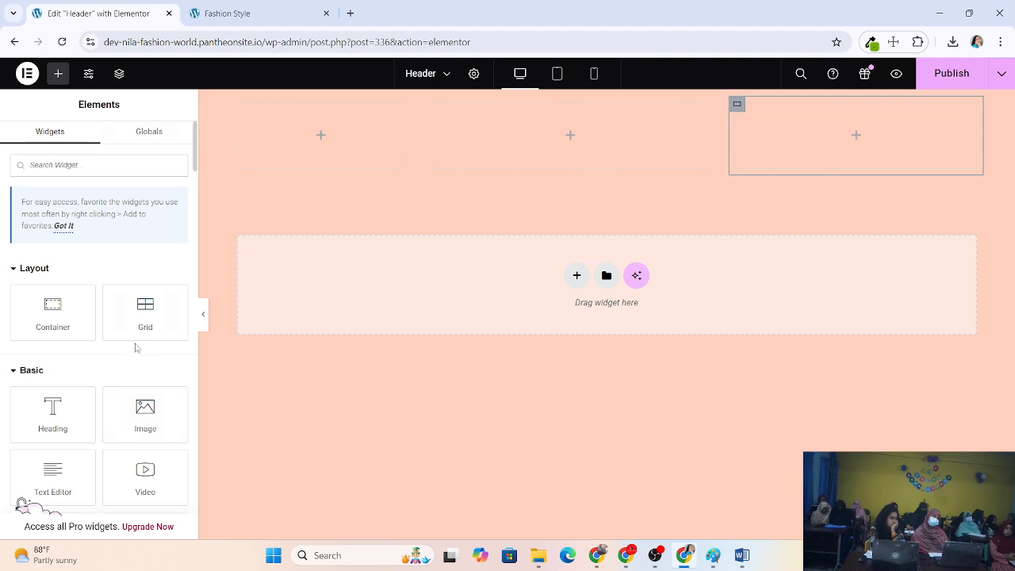
pyautogui.moveTo(150, 409); pyautogui.dragTo(305, 129)
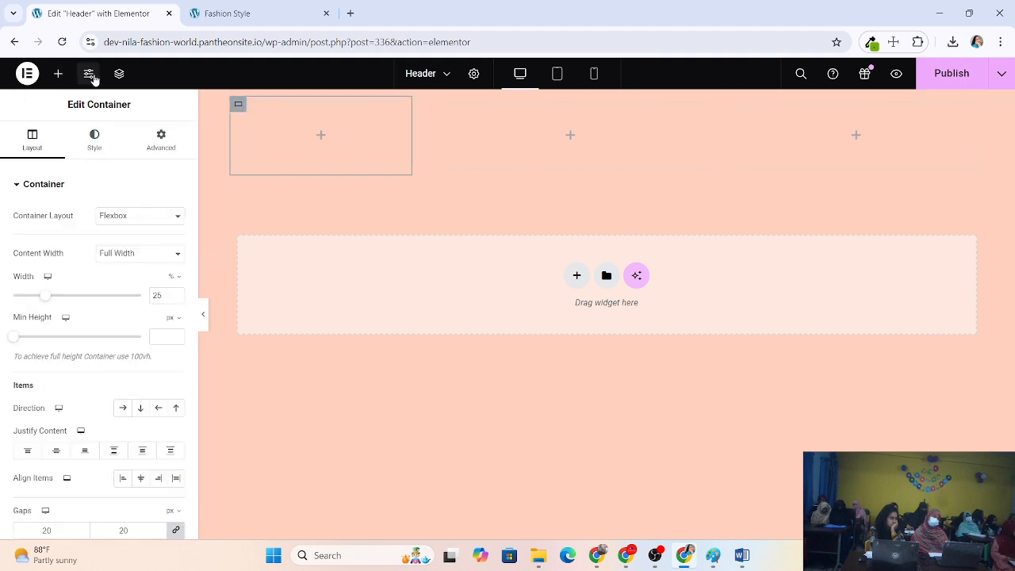
pyautogui.click(61, 74)
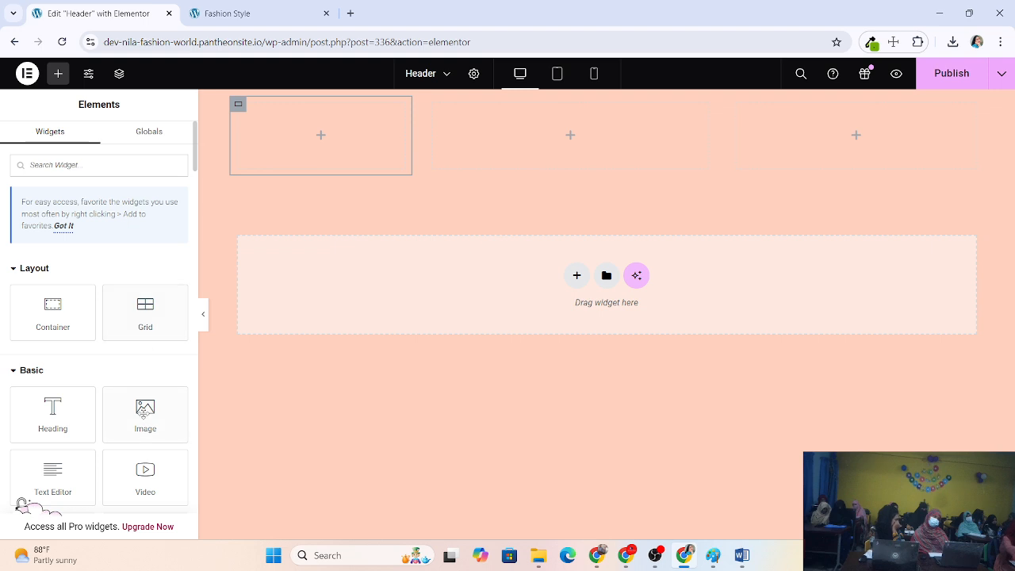
pyautogui.moveTo(145, 412); pyautogui.dragTo(312, 150)
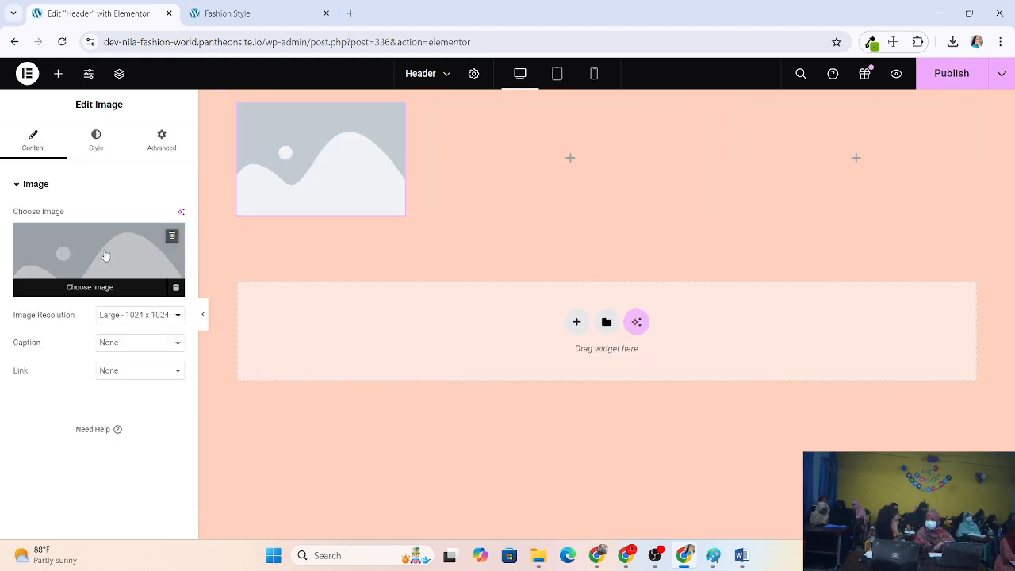
# Set the image to the round Fashion Style logo, Green-Minimalist-Circle-Paperbag-Store-Logo.png, from the Media Library
pyautogui.click(107, 254)
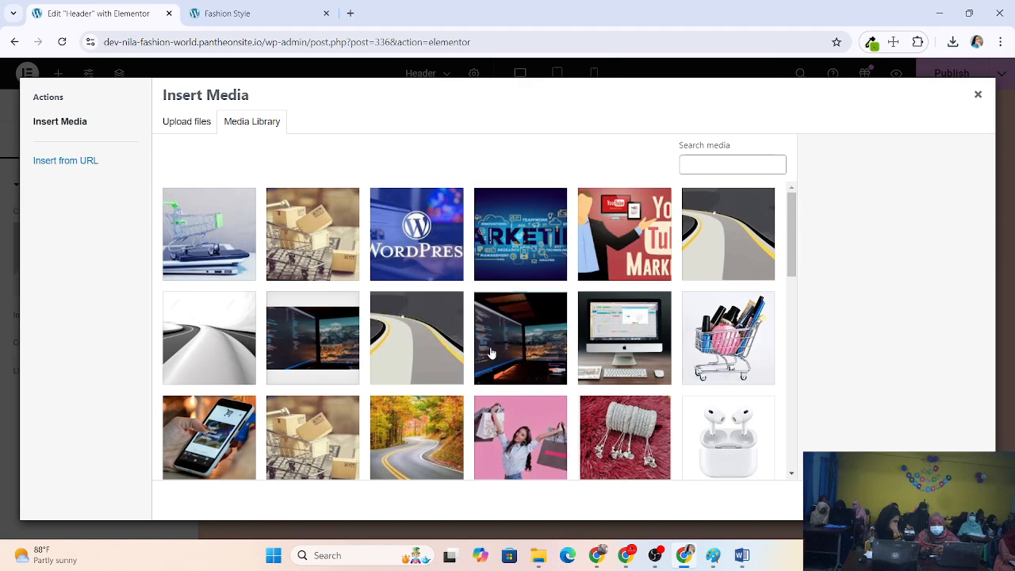
pyautogui.scroll(-10, 491, 352)
pyautogui.scroll(2, 639, 285)
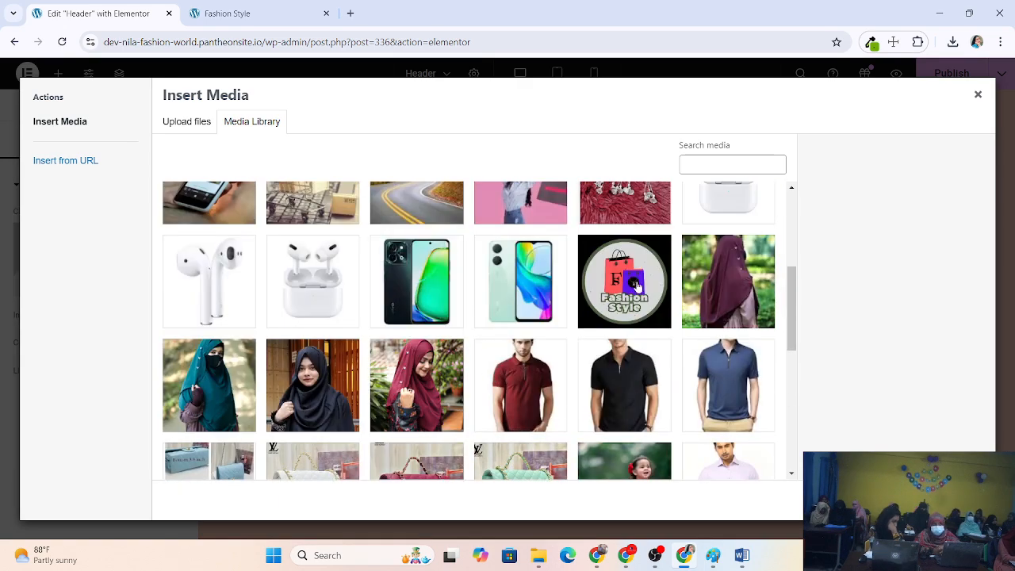
pyautogui.click(641, 283)
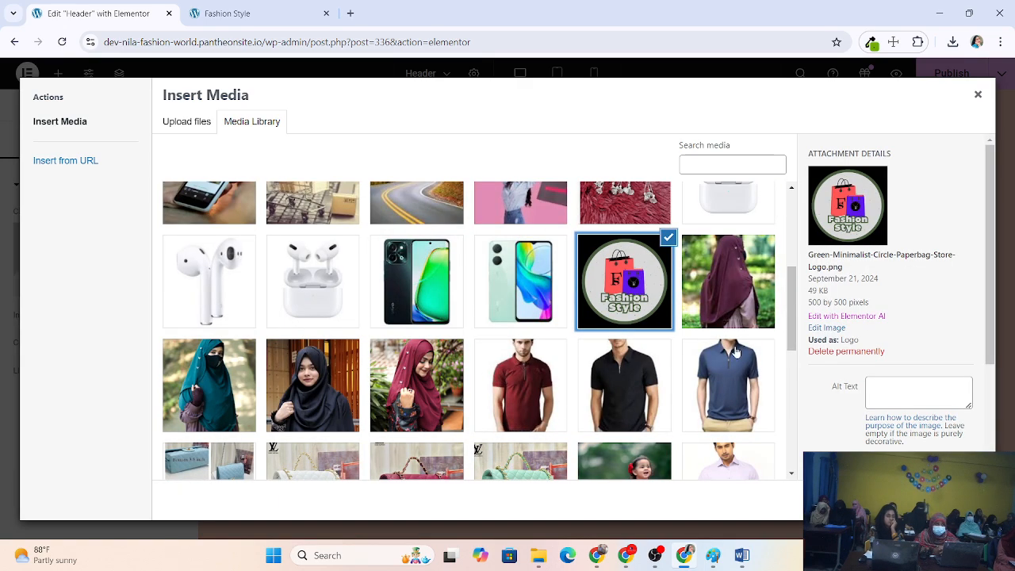
pyautogui.click(960, 500)
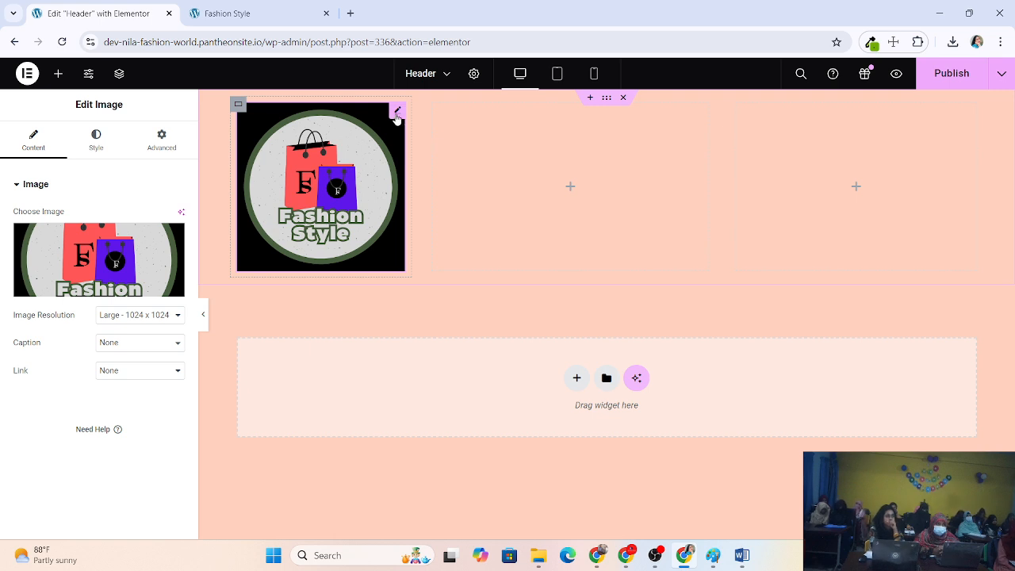
# Shrink the logo image to a width of 26%
pyautogui.click(96, 139)
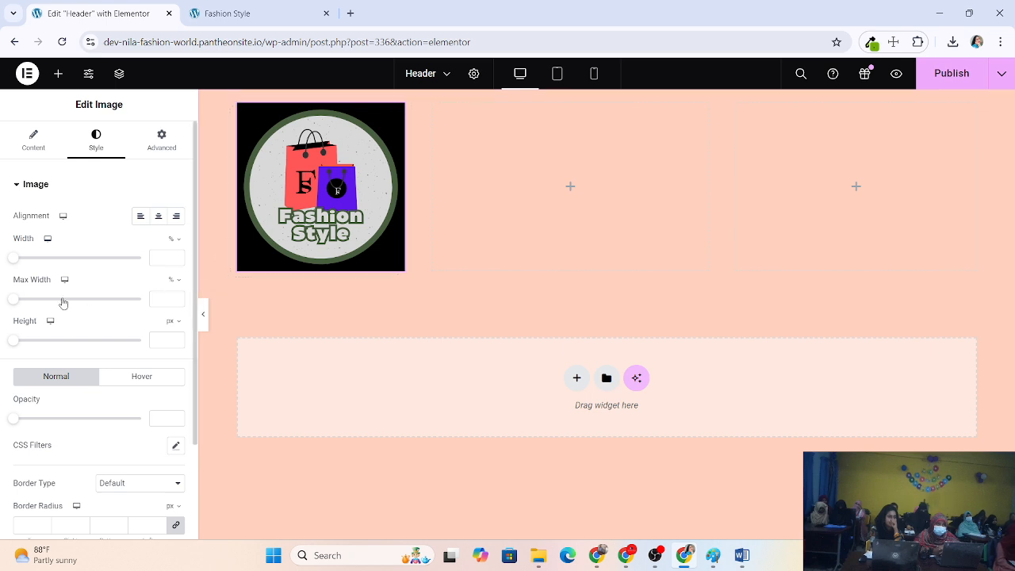
pyautogui.moveTo(14, 265); pyautogui.dragTo(43, 263)
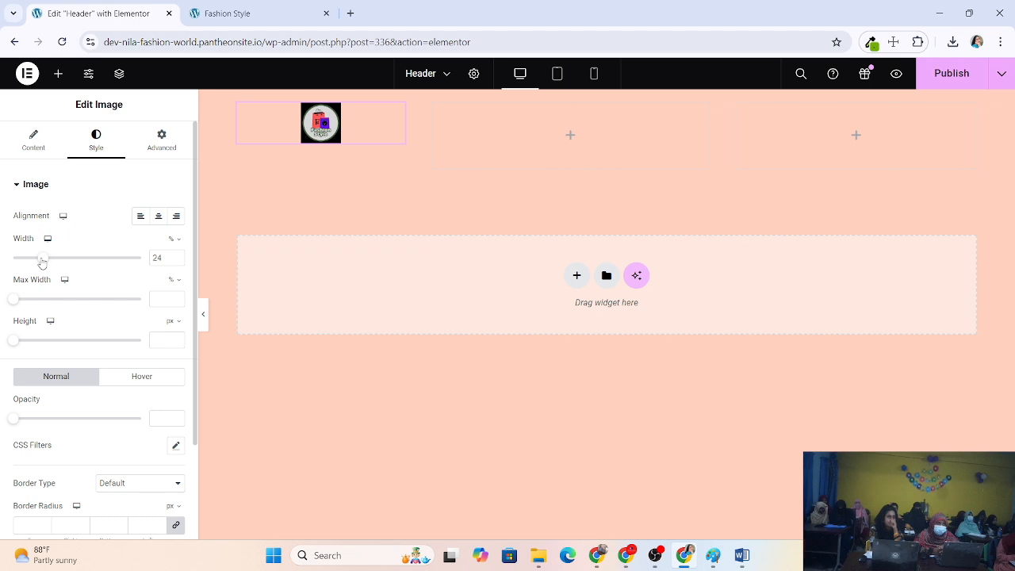
pyautogui.click(176, 254)
pyautogui.click(176, 254)
pyautogui.click(176, 255)
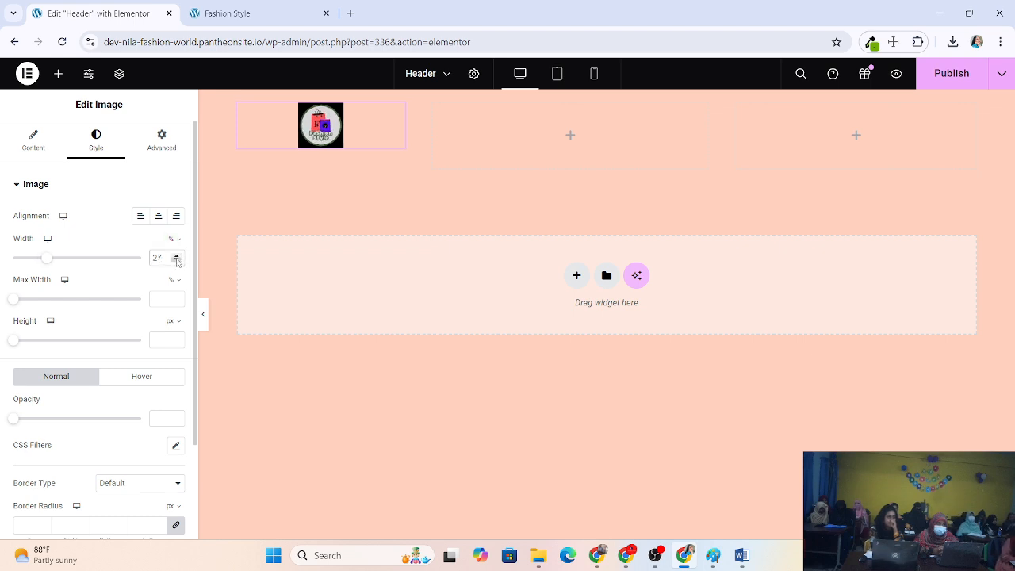
pyautogui.click(177, 261)
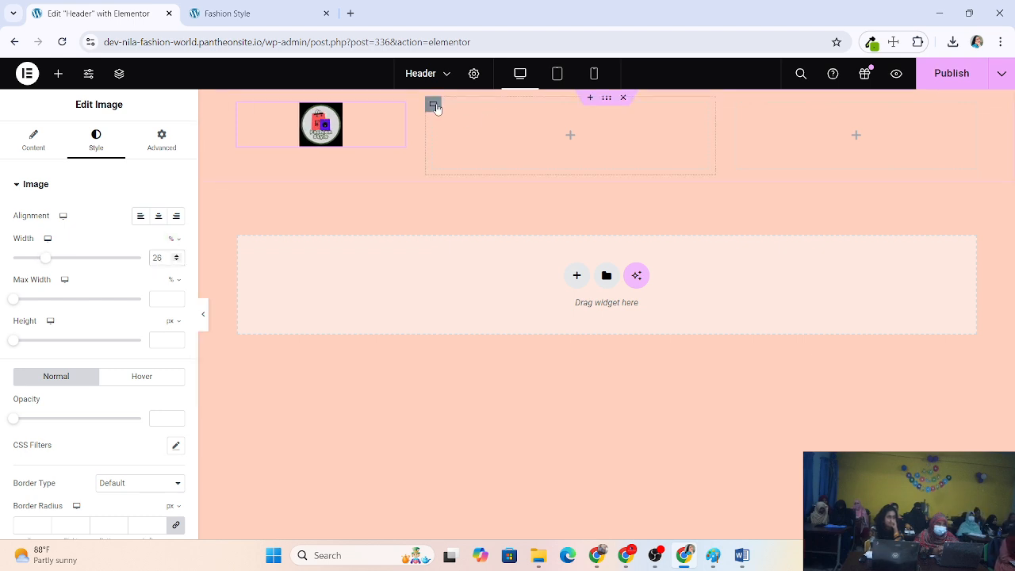
# Add a Heading widget to the middle inner container
pyautogui.click(434, 105)
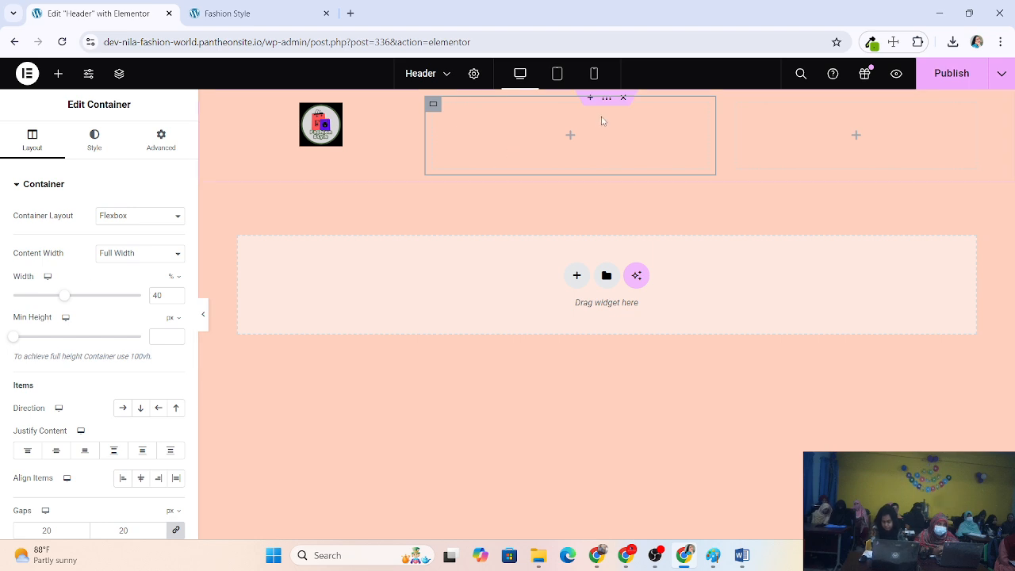
pyautogui.click(58, 73)
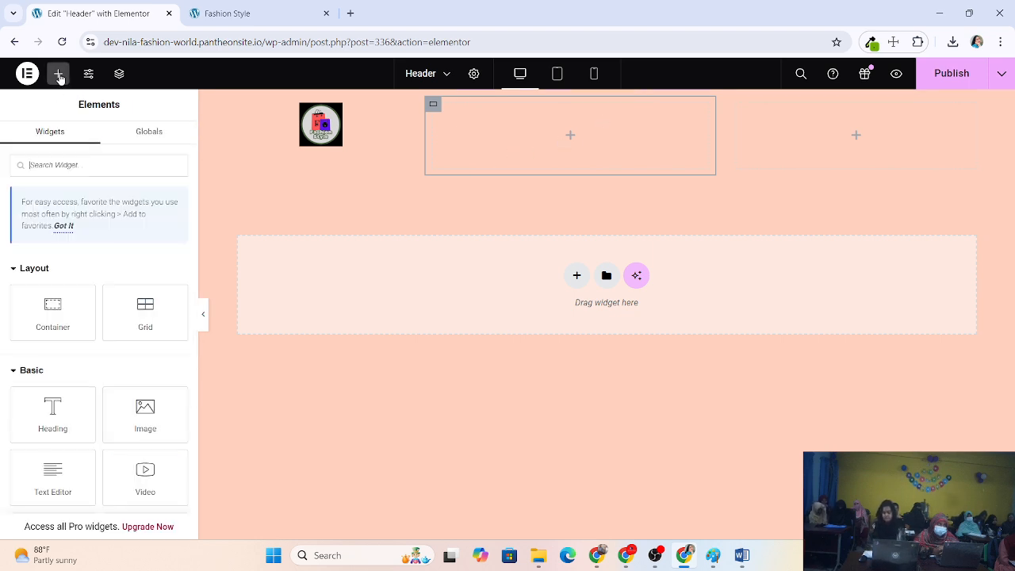
pyautogui.moveTo(52, 411); pyautogui.dragTo(568, 137)
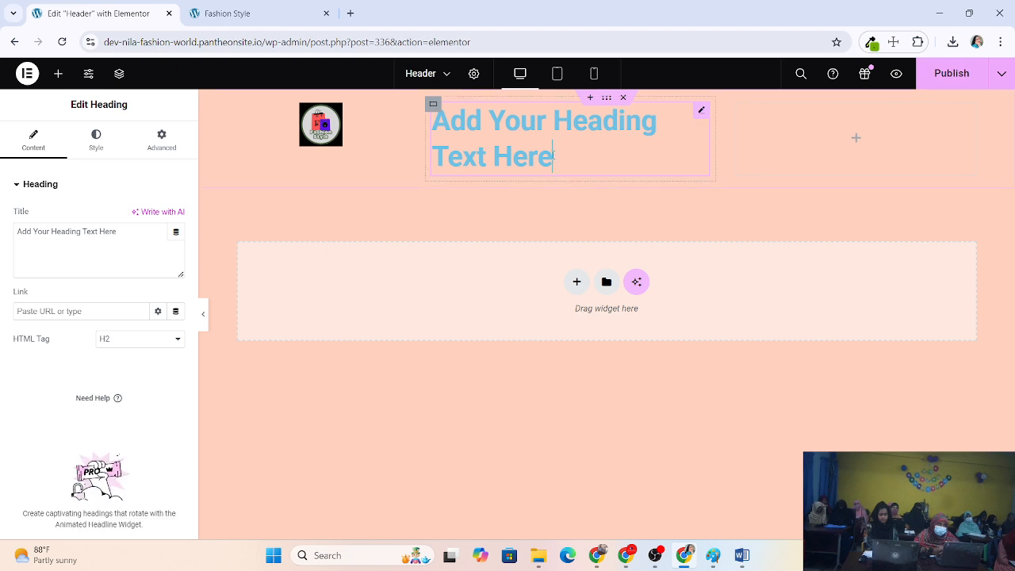
# Replace the heading's placeholder text with "Fashion Style"
pyautogui.press('BackSpace')
pyautogui.press('BackSpace')
pyautogui.press('BackSpace')
pyautogui.press('BackSpace')
pyautogui.press('BackSpace')
pyautogui.press('BackSpace')
pyautogui.press('BackSpace')
pyautogui.press('BackSpace')
pyautogui.press('BackSpace')
pyautogui.press('BackSpace')
pyautogui.press('BackSpace')
pyautogui.press('BackSpace')
pyautogui.press('BackSpace')
pyautogui.press('BackSpace')
pyautogui.press('BackSpace')
pyautogui.press('BackSpace')
pyautogui.press('BackSpace')
pyautogui.press('BackSpace')
pyautogui.press('BackSpace')
pyautogui.press('BackSpace')
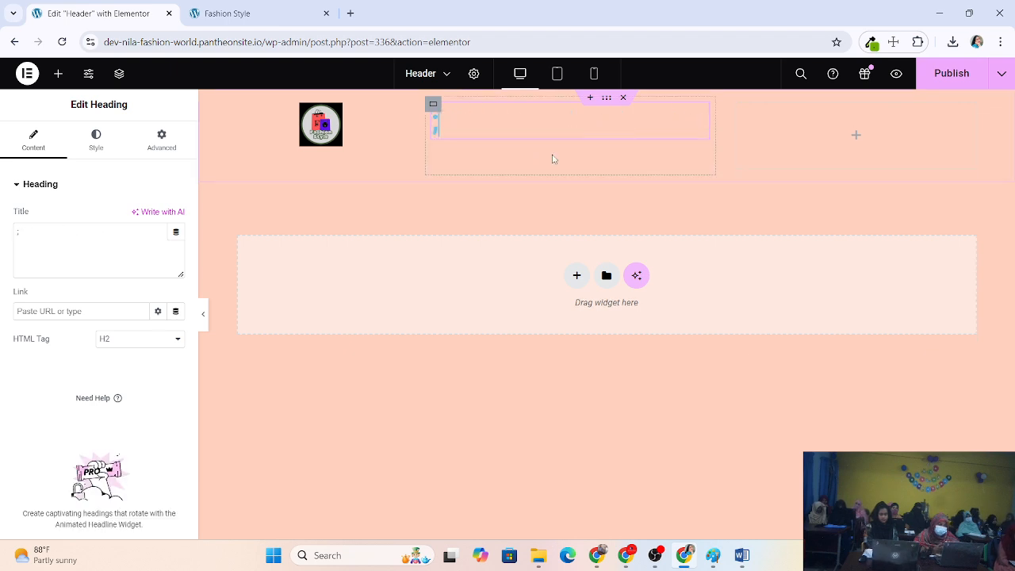
pyautogui.click(90, 240)
pyautogui.write(';')
pyautogui.press('BackSpace')
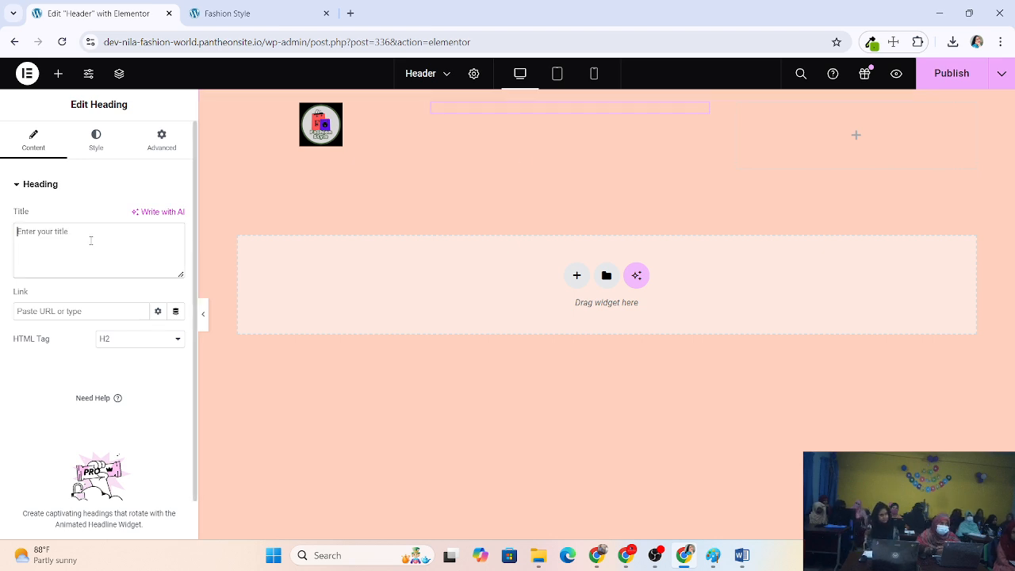
pyautogui.write('Fa')
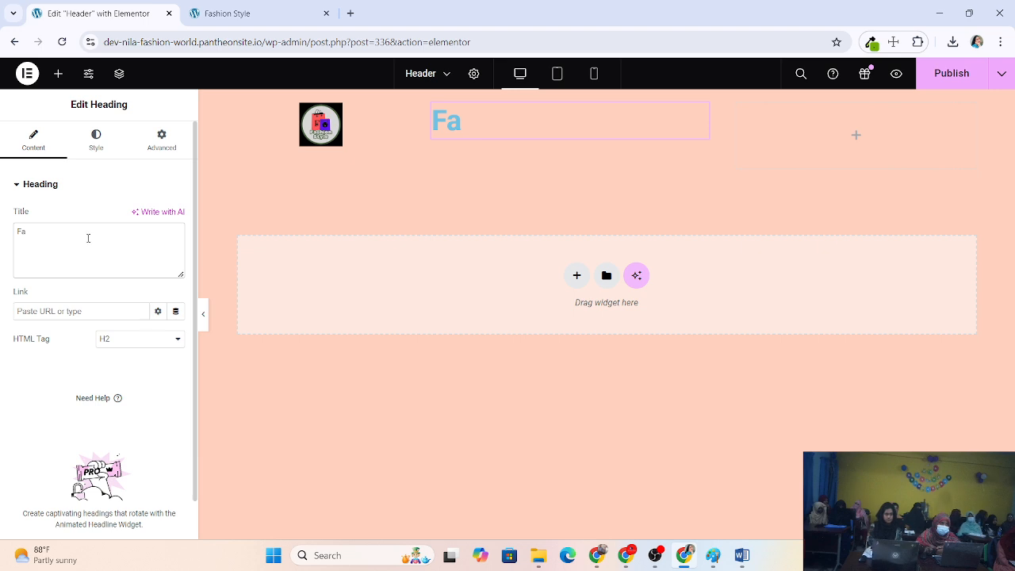
pyautogui.write('shio')
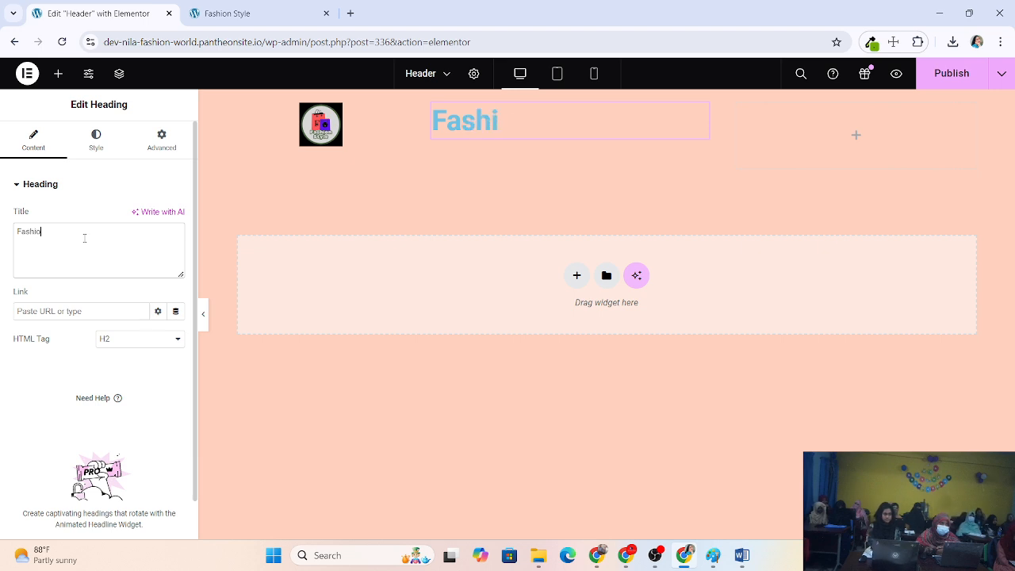
pyautogui.write('n S')
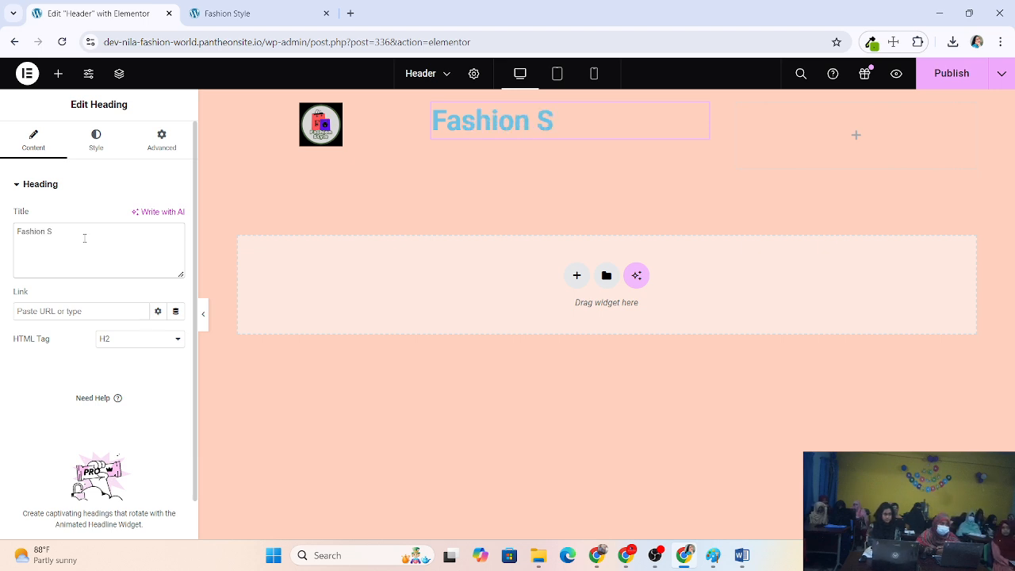
pyautogui.write('tyle')
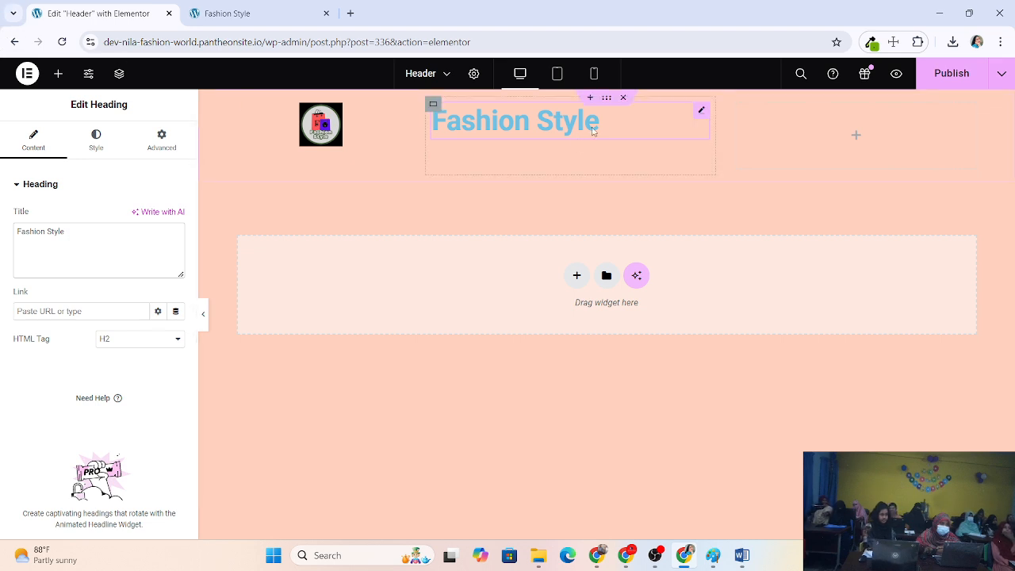
# Center the Fashion Style heading and set its text color to teal #077470
pyautogui.click(102, 143)
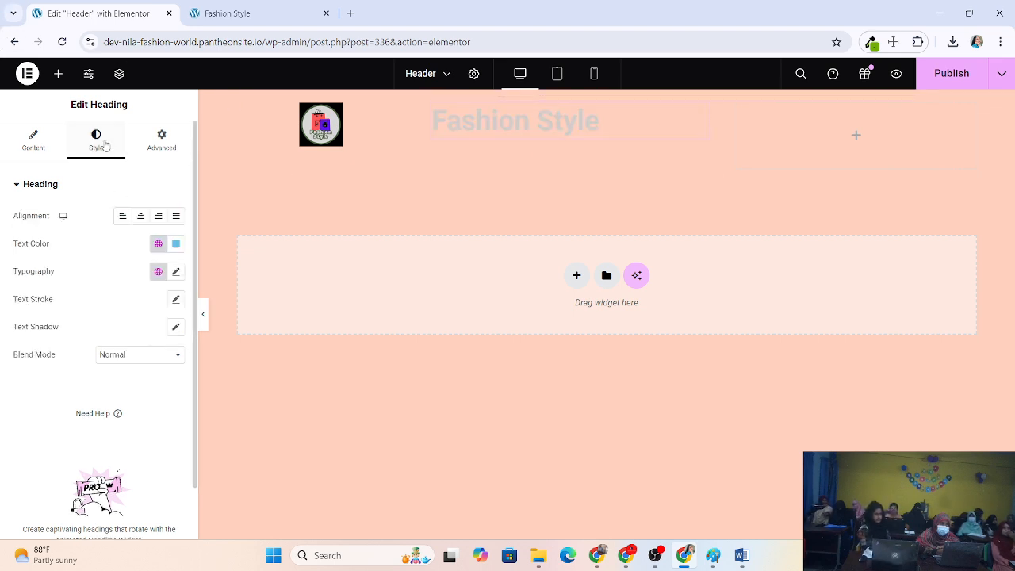
pyautogui.click(141, 215)
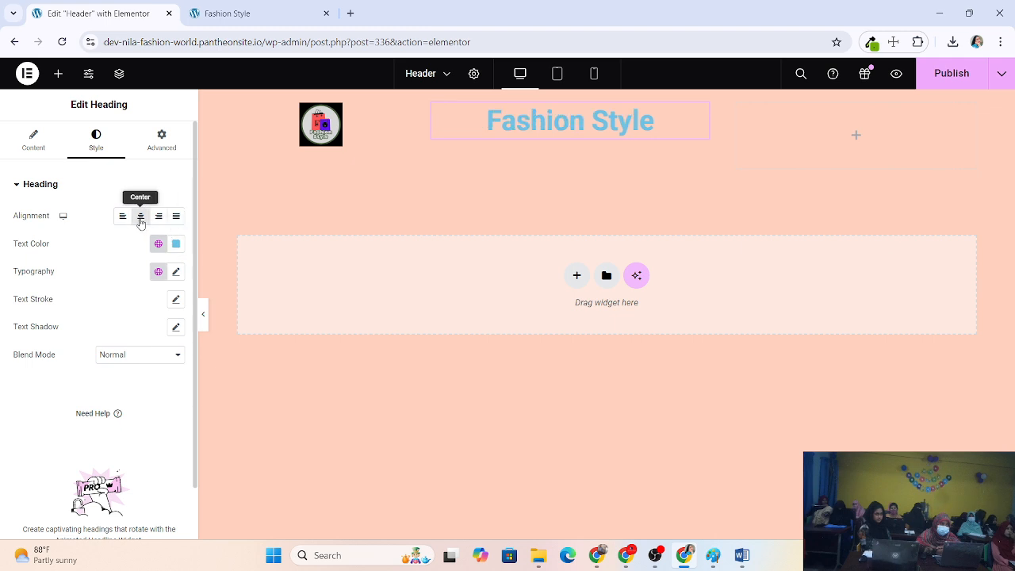
pyautogui.click(176, 244)
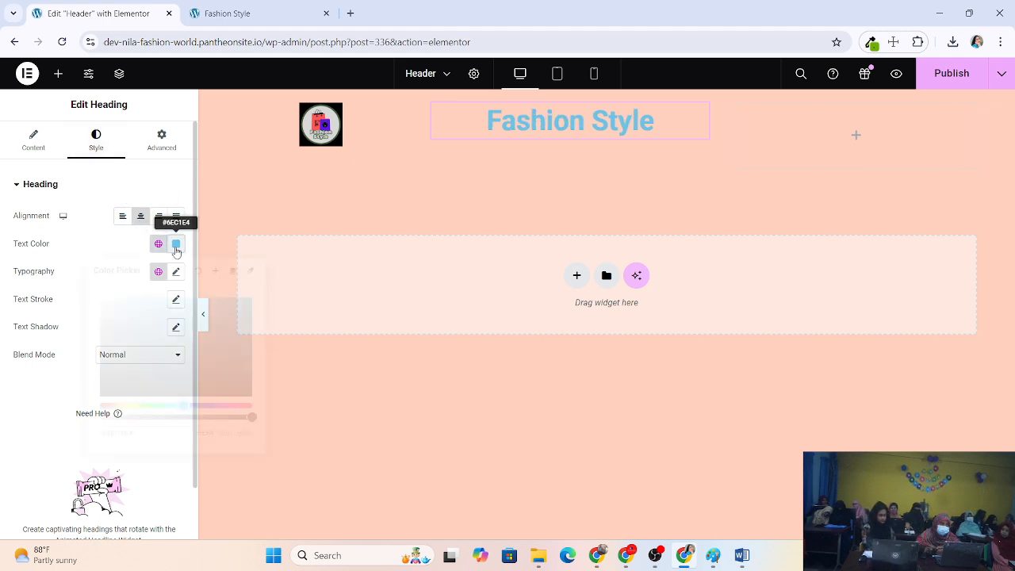
pyautogui.moveTo(180, 309); pyautogui.dragTo(222, 371)
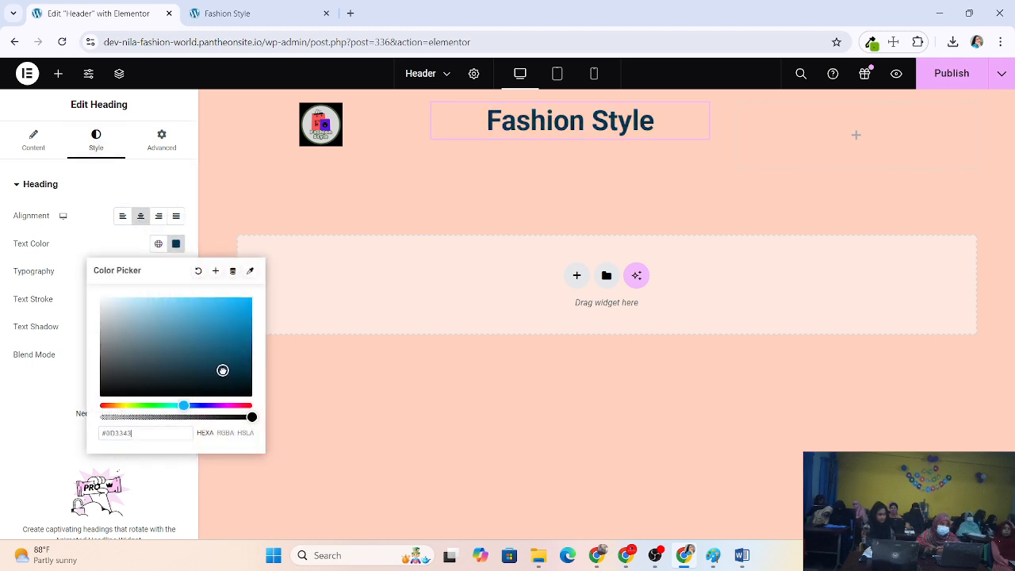
pyautogui.moveTo(184, 405)
pyautogui.mouseDown()
pyautogui.moveTo(197, 406)
pyautogui.moveTo(175, 405)
pyautogui.mouseUp()
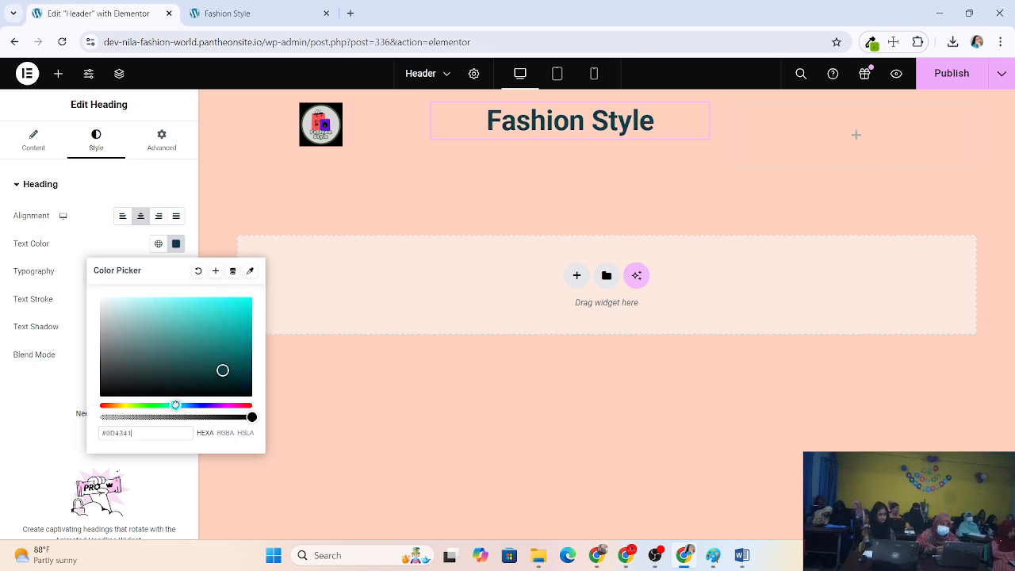
pyautogui.moveTo(222, 370); pyautogui.dragTo(243, 350)
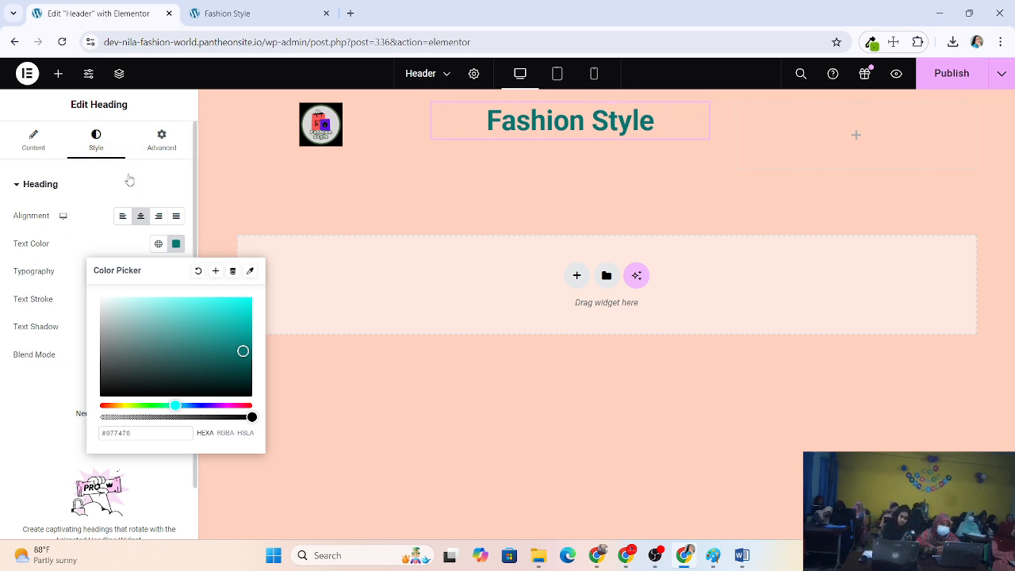
pyautogui.click(703, 112)
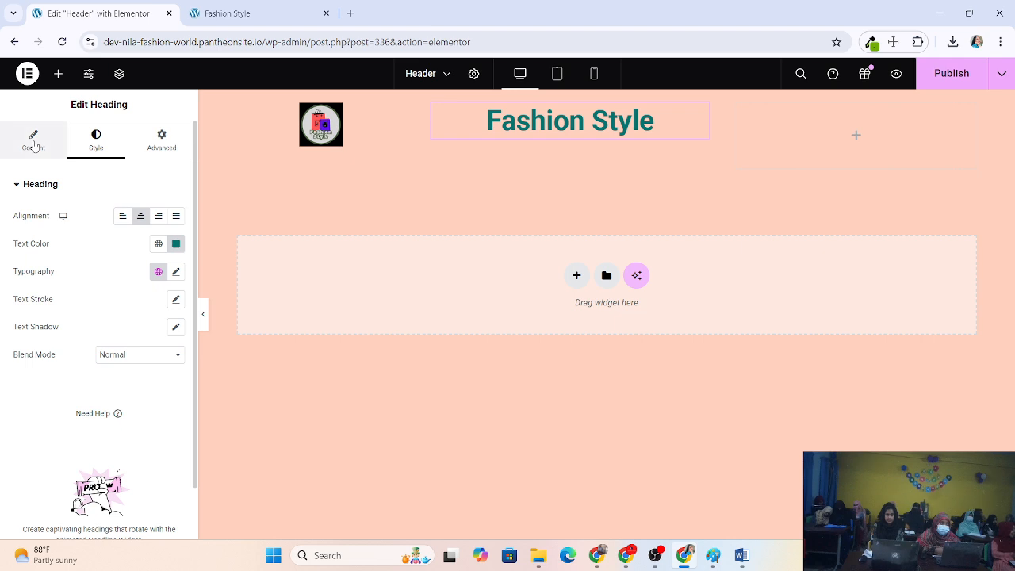
# Set the heading's typography size to 60 px
pyautogui.click(175, 272)
pyautogui.moveTo(28, 375); pyautogui.dragTo(58, 377)
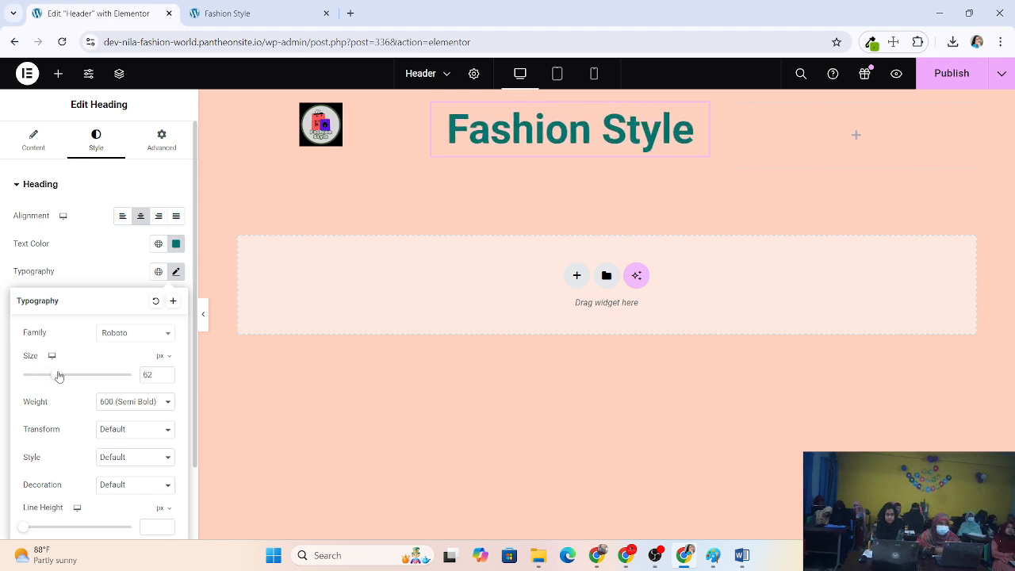
pyautogui.click(165, 379)
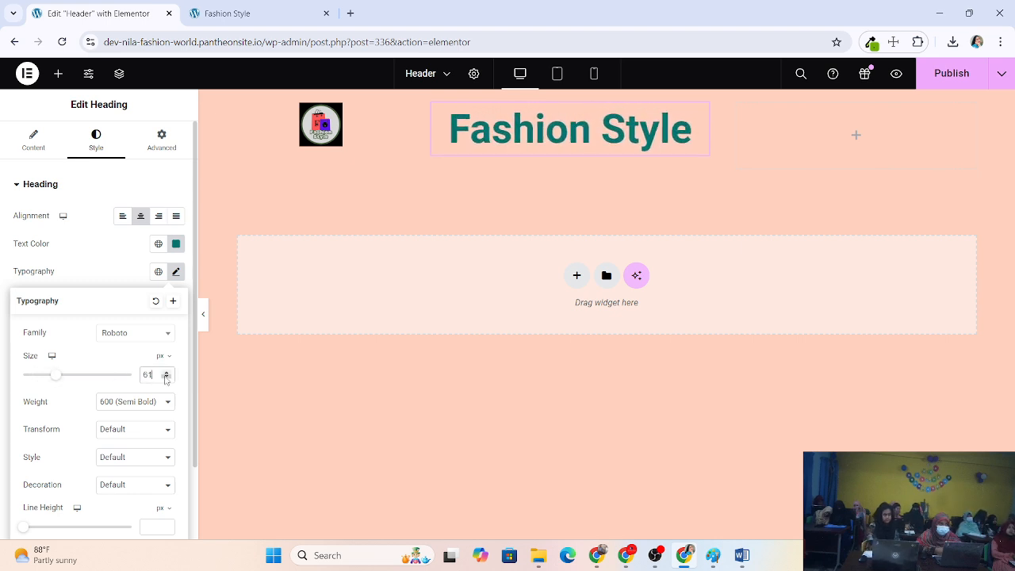
pyautogui.click(165, 379)
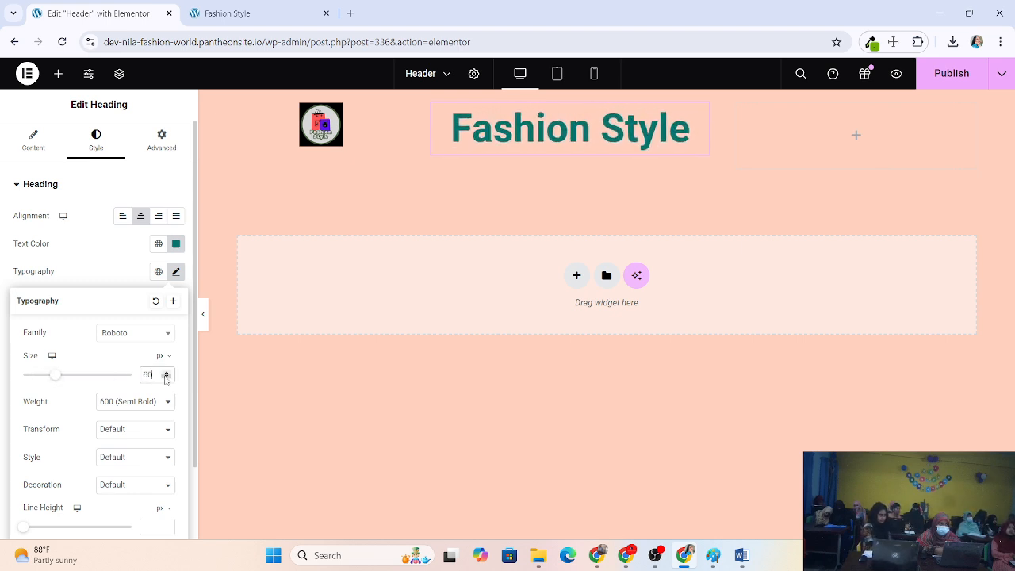
# Search the widgets for "NA" and add the Navigation Menu widget to the empty third inner container
pyautogui.click(858, 138)
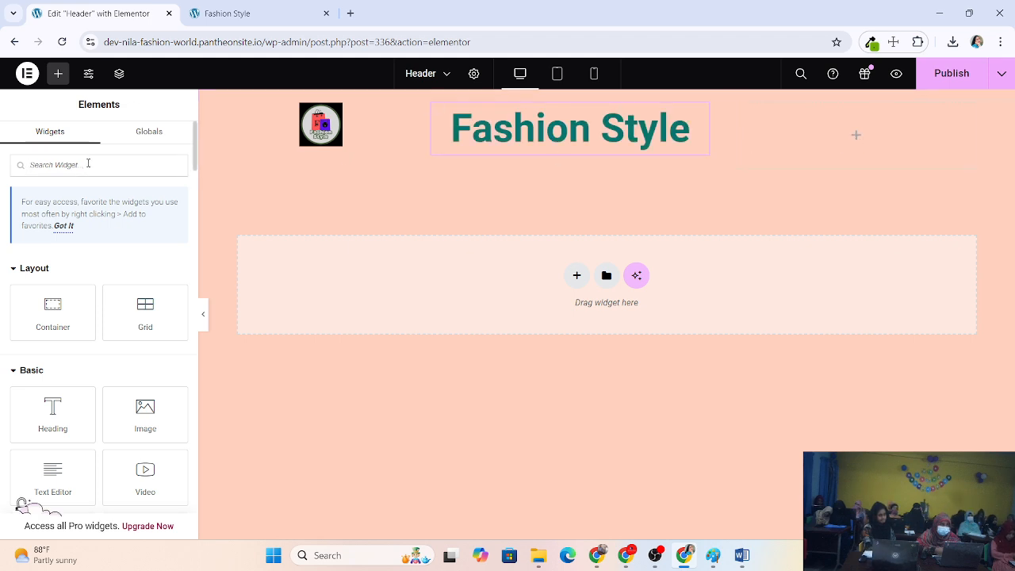
pyautogui.write('n')
pyautogui.press('capslock')
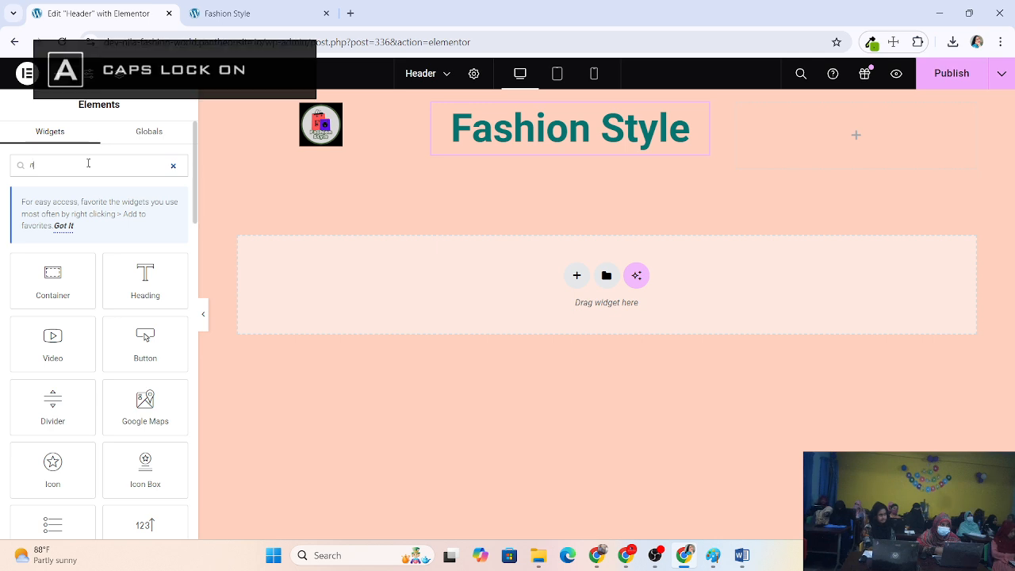
pyautogui.press('BackSpace')
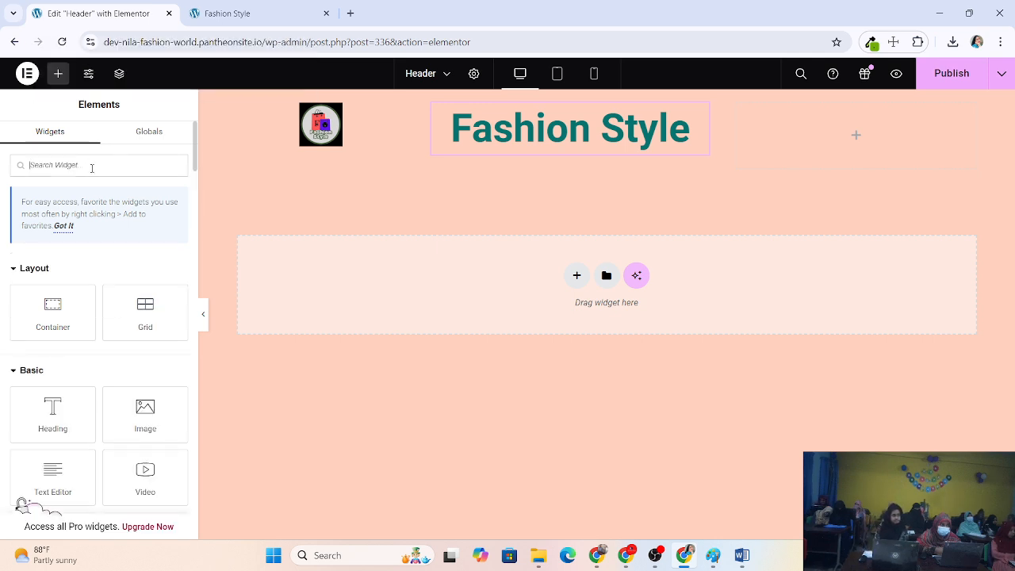
pyautogui.write('N')
pyautogui.press('capslock')
pyautogui.press('BackSpace')
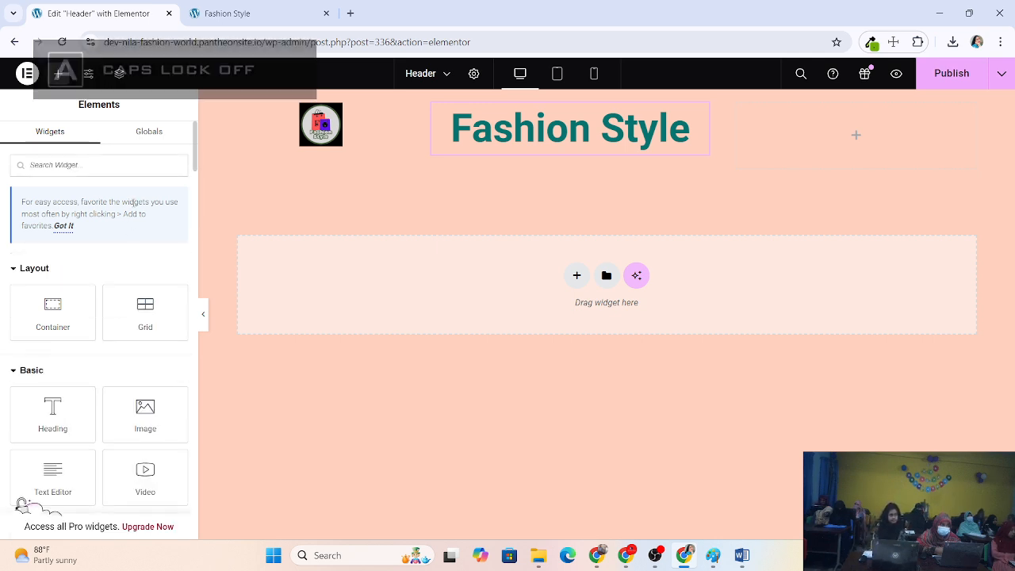
pyautogui.press('capslock')
pyautogui.write('N')
pyautogui.press('capslock')
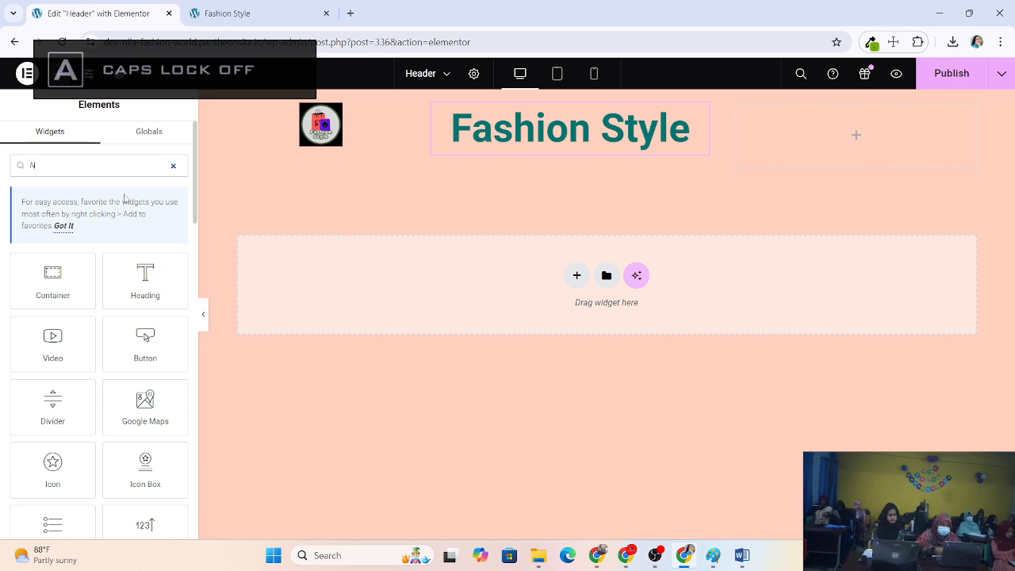
pyautogui.press('capslock')
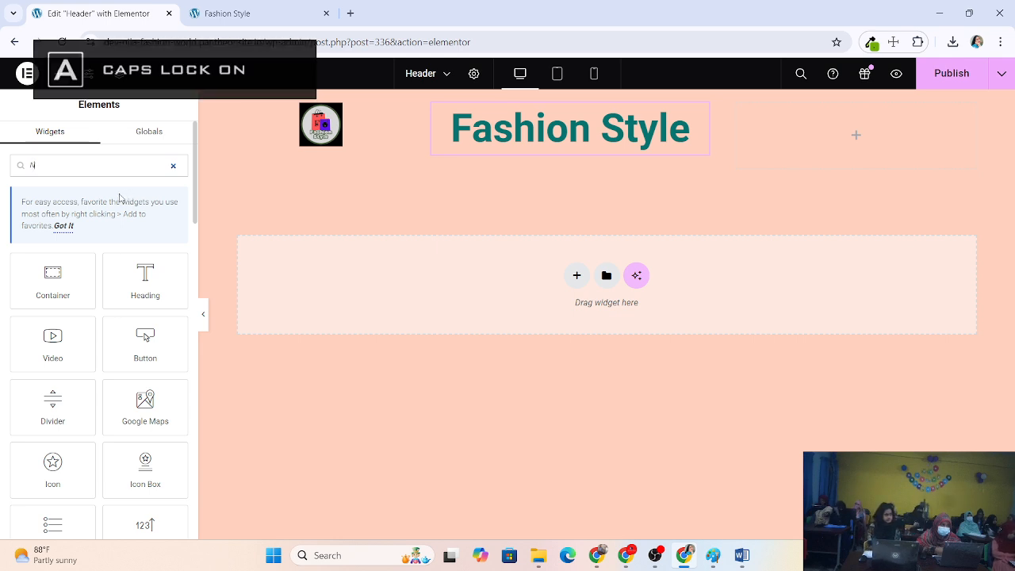
pyautogui.write('A')
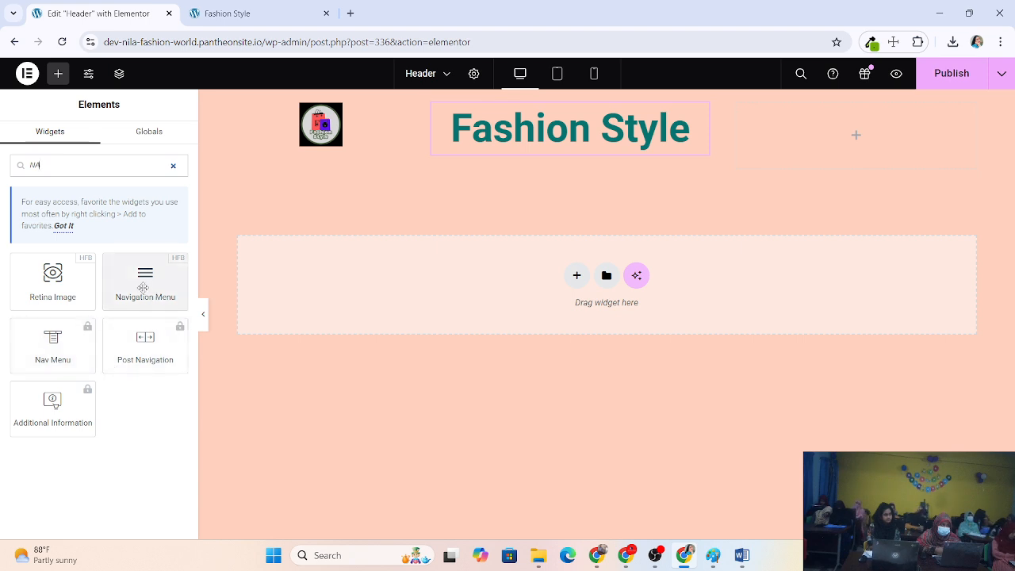
pyautogui.moveTo(143, 287); pyautogui.dragTo(857, 141)
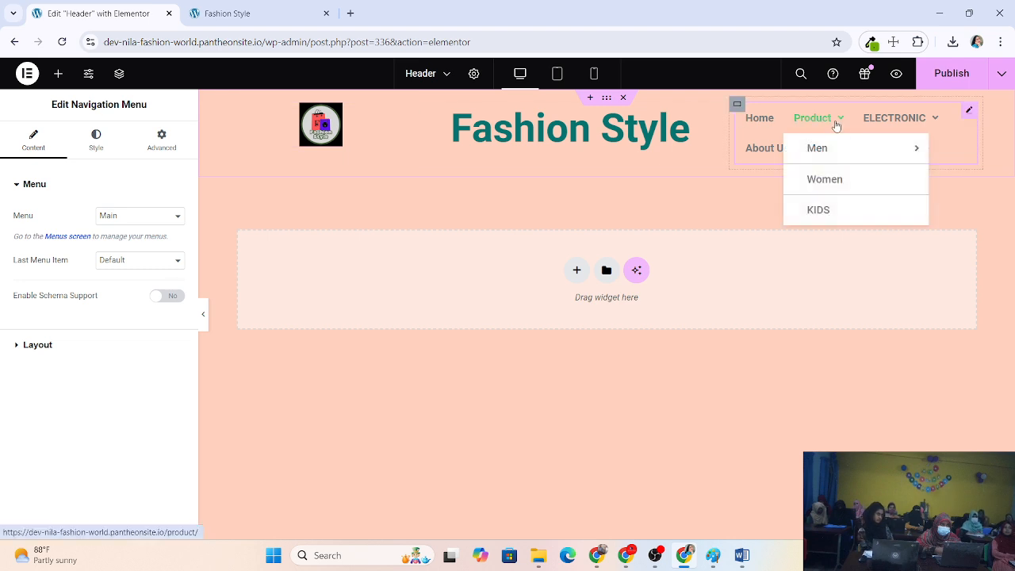
# Preview the header at full width, then delete the Navigation Menu widget from the third inner container
pyautogui.click(202, 312)
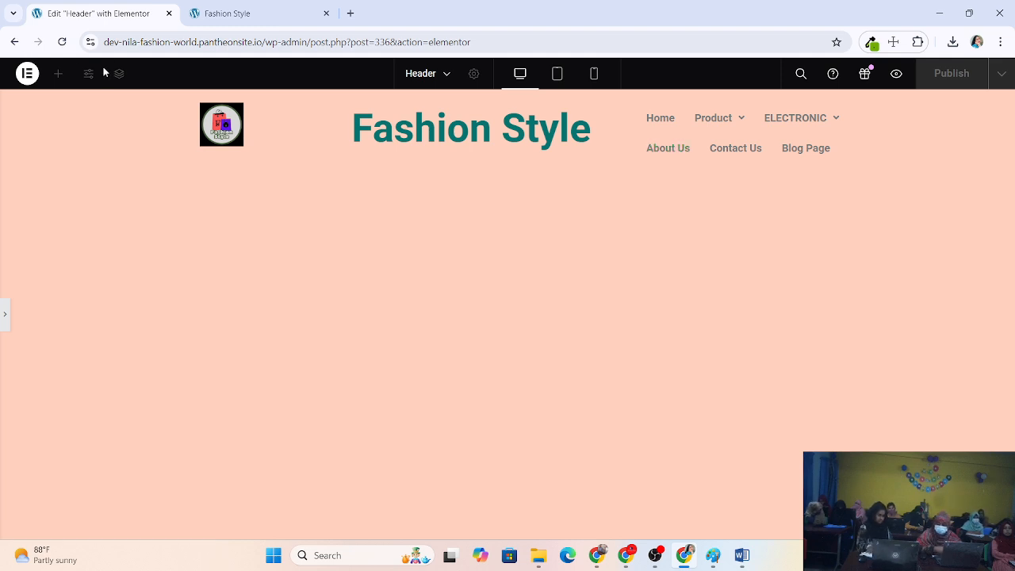
pyautogui.click(4, 314)
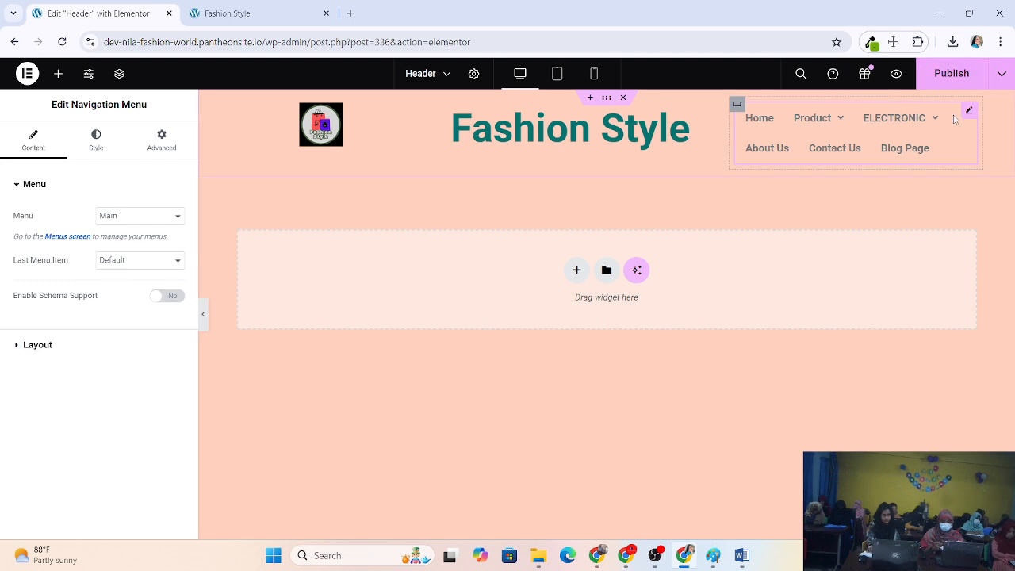
pyautogui.rightClick(970, 111)
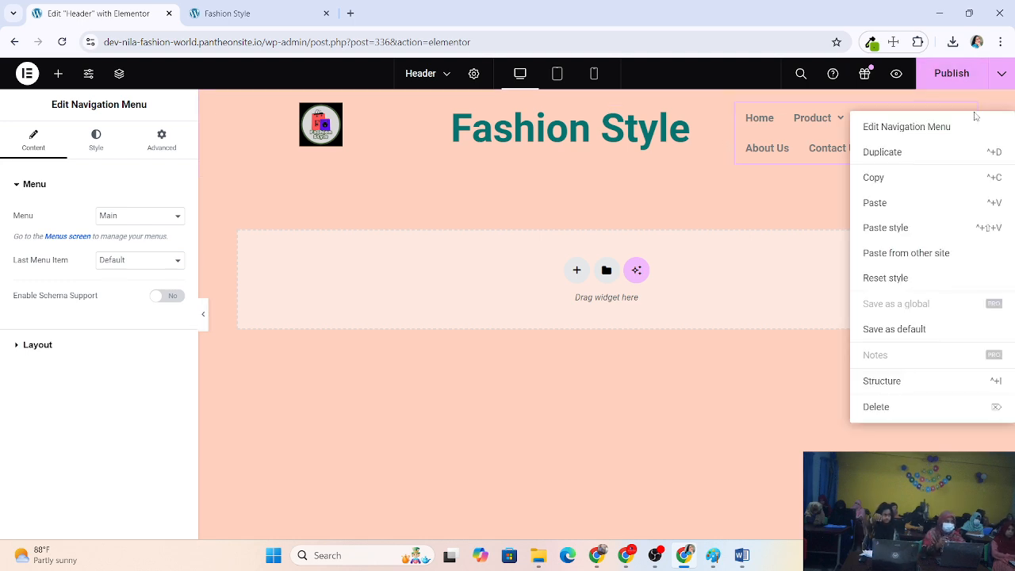
pyautogui.click(901, 408)
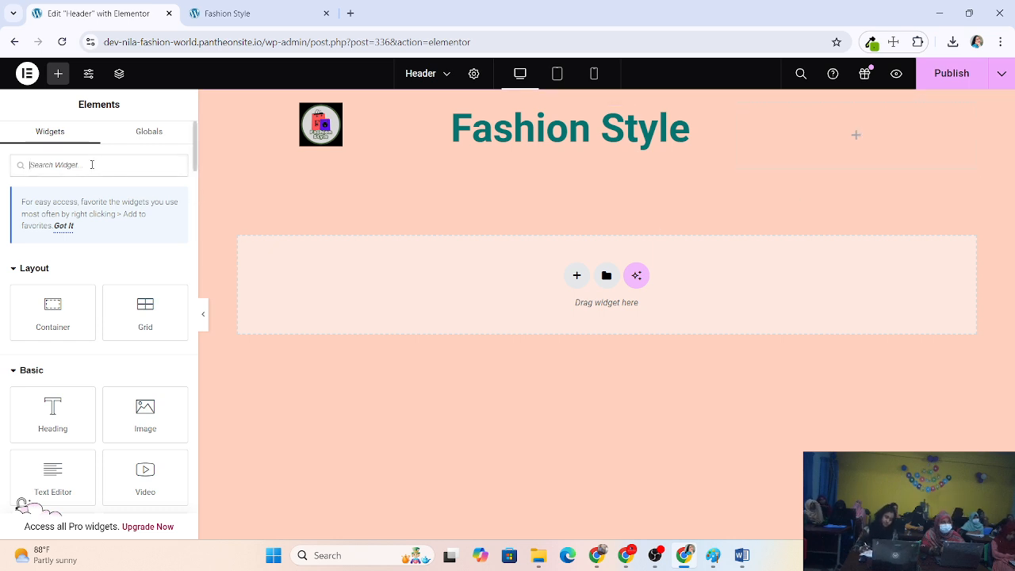
# Find the Navigation Menu widget with the search term "na" and place it again in the third inner container
pyautogui.click(51, 165)
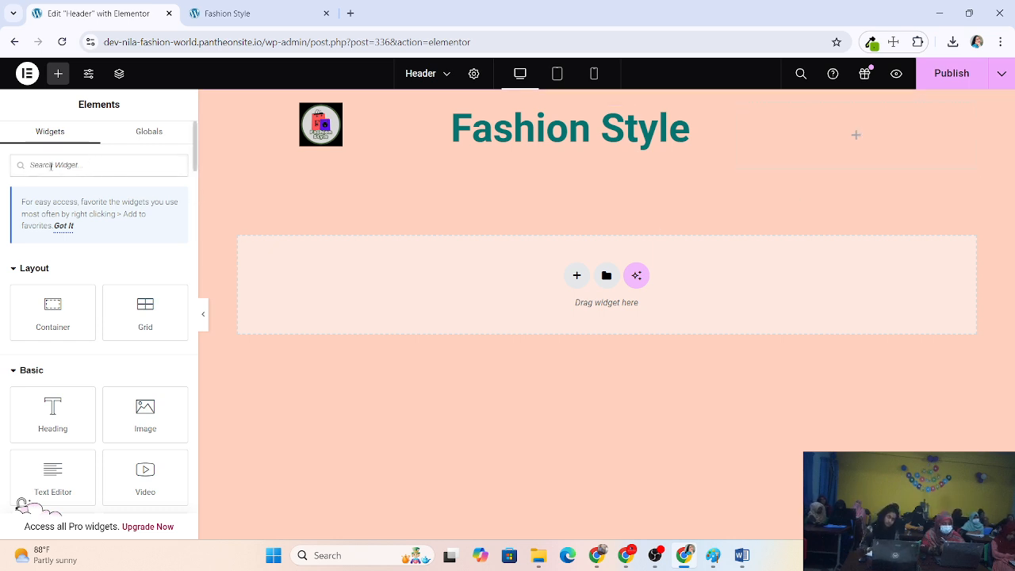
pyautogui.scroll(-20, 104, 335)
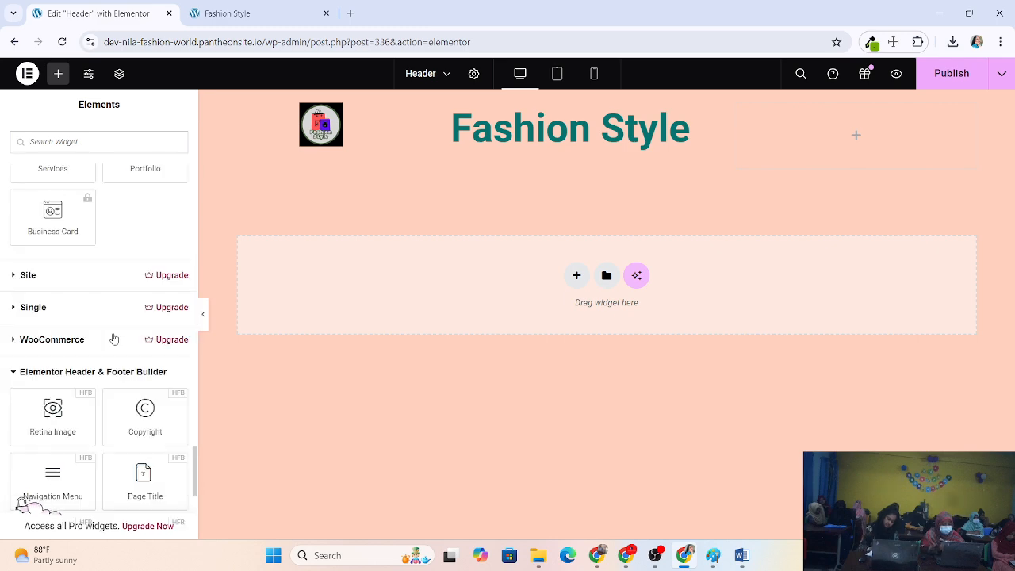
pyautogui.scroll(-5, 115, 339)
pyautogui.scroll(3, 125, 326)
pyautogui.scroll(10, 123, 325)
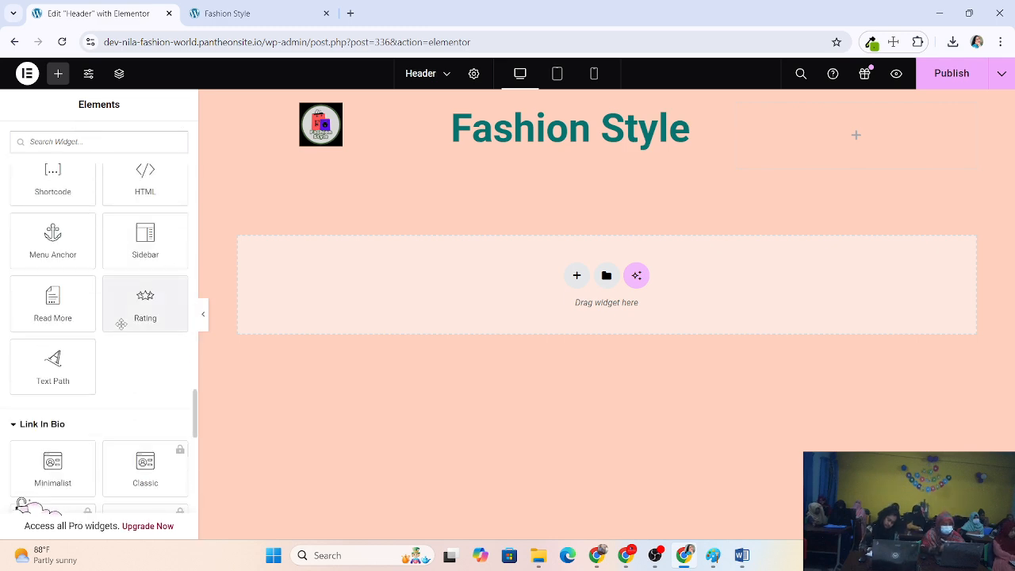
pyautogui.scroll(10, 119, 323)
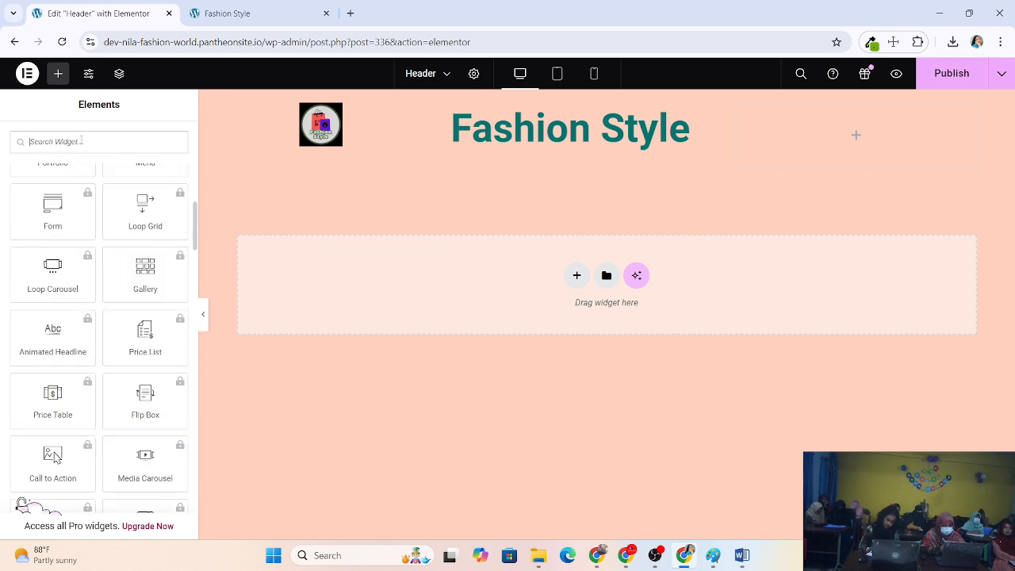
pyautogui.write('N')
pyautogui.press('capslock')
pyautogui.press('capslock')
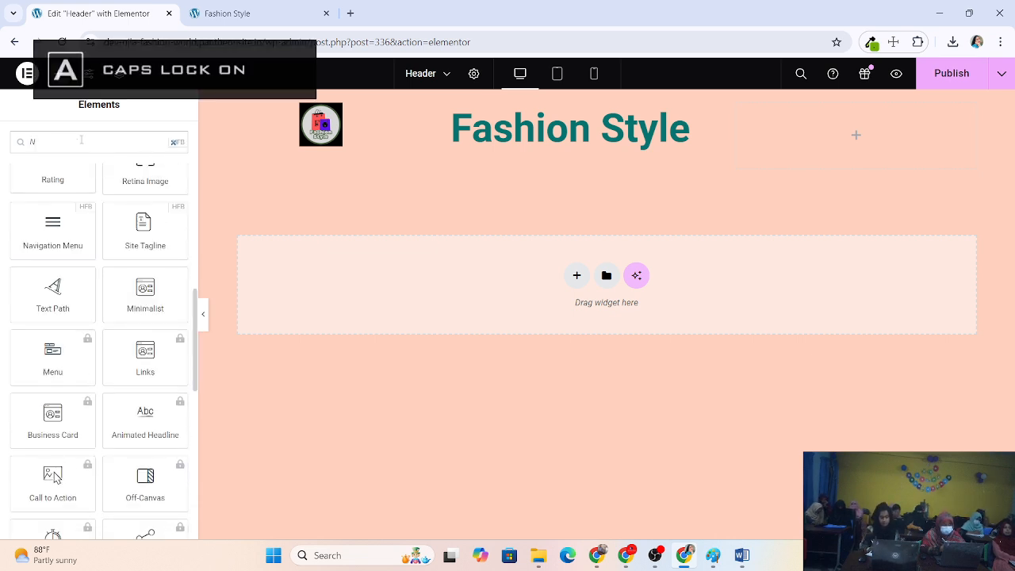
pyautogui.write('A')
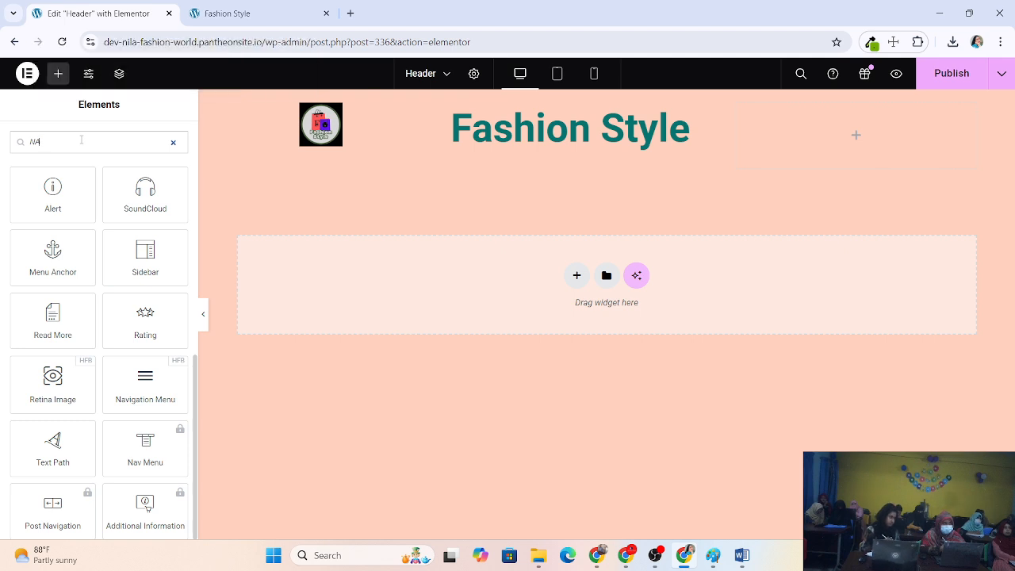
pyautogui.press('BackSpace')
pyautogui.press('BackSpace')
pyautogui.press('capslock')
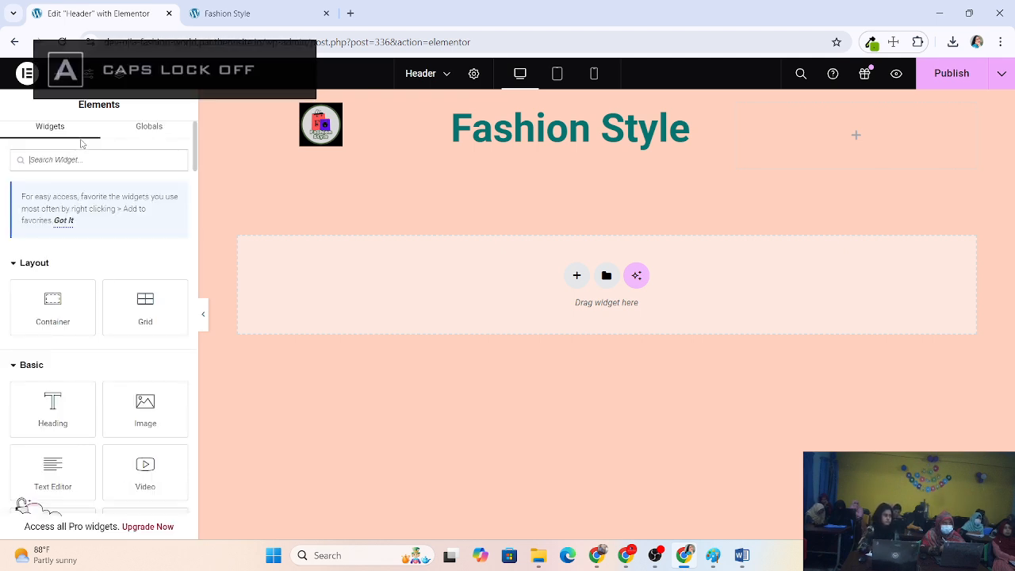
pyautogui.write('na')
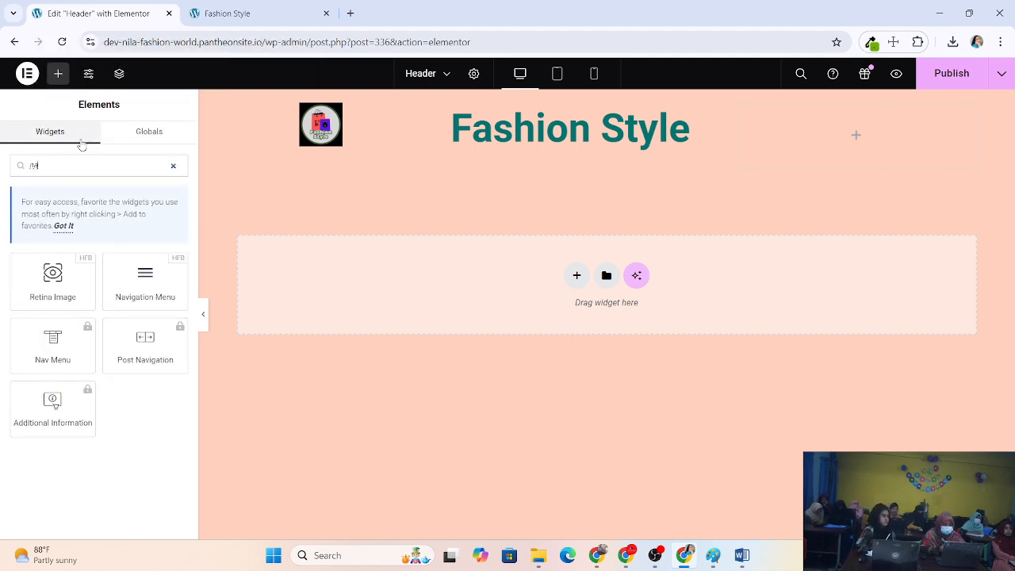
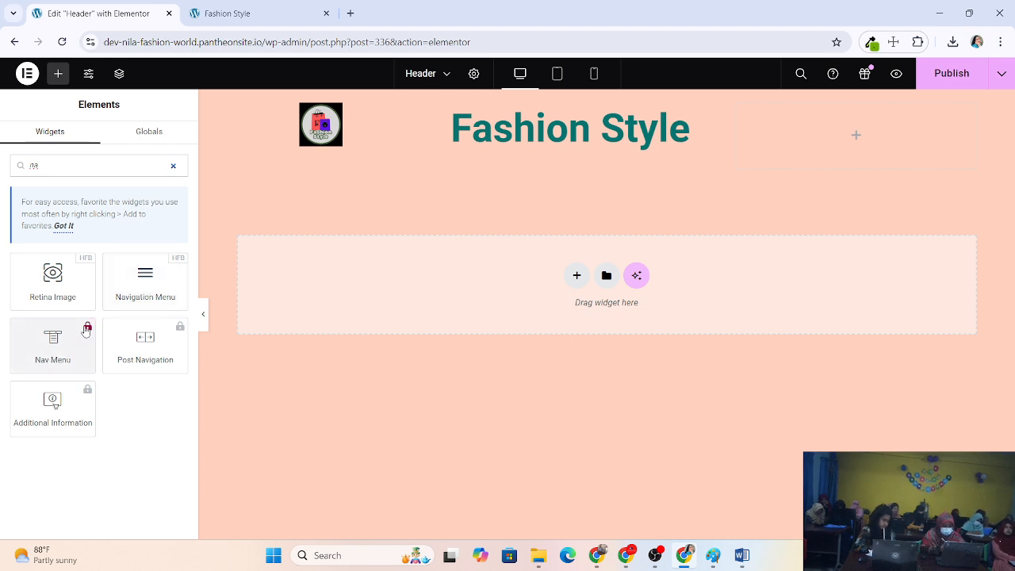
pyautogui.moveTo(148, 282); pyautogui.dragTo(855, 144)
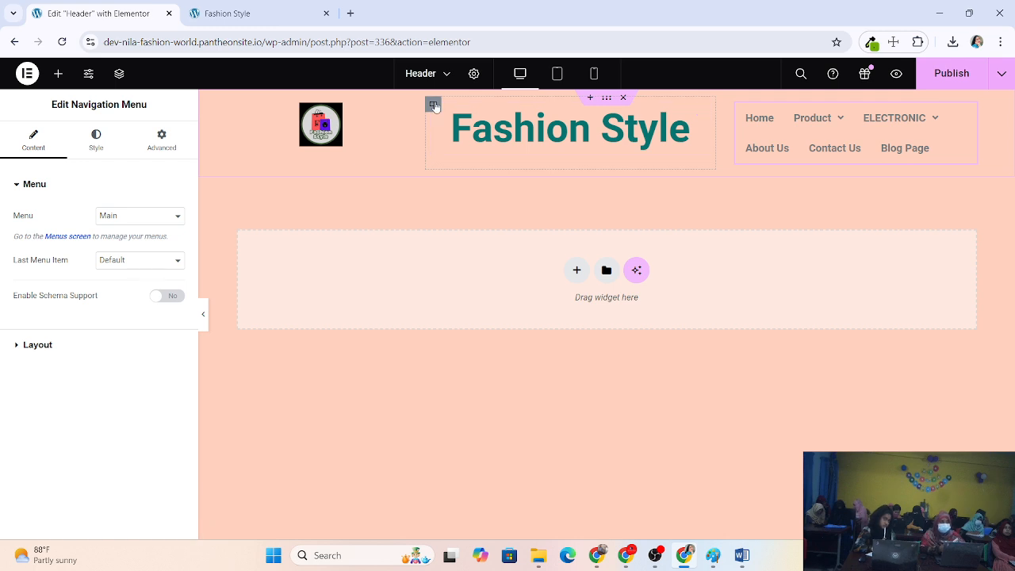
# Set the logo container's Justify Content to Start and left-align the logo image
pyautogui.click(701, 111)
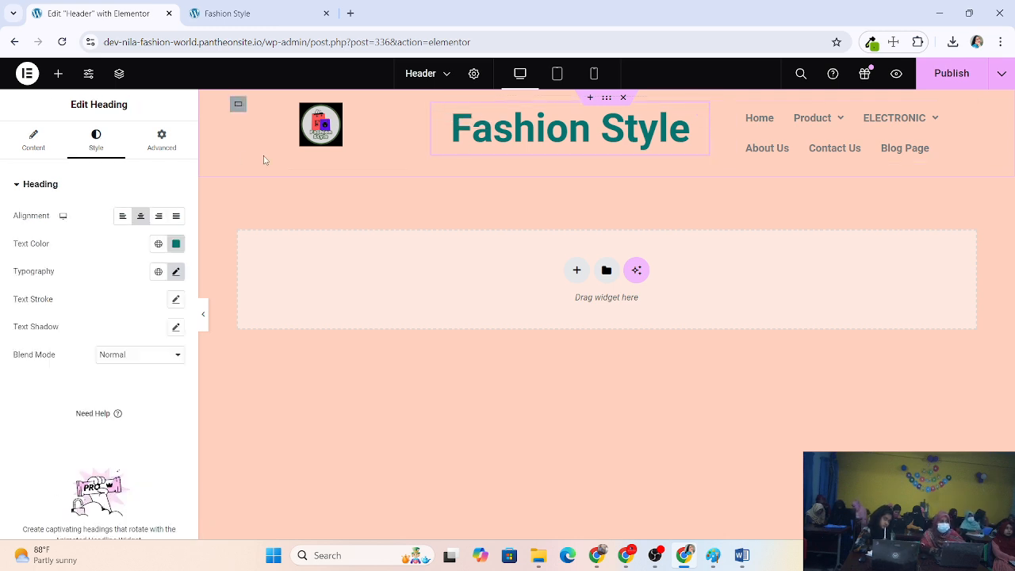
pyautogui.click(238, 103)
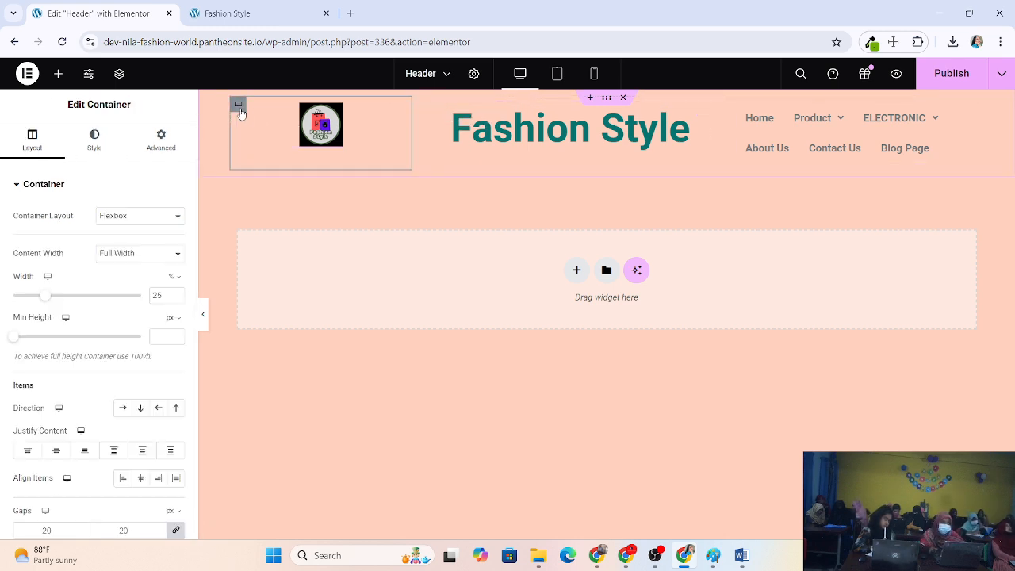
pyautogui.click(26, 450)
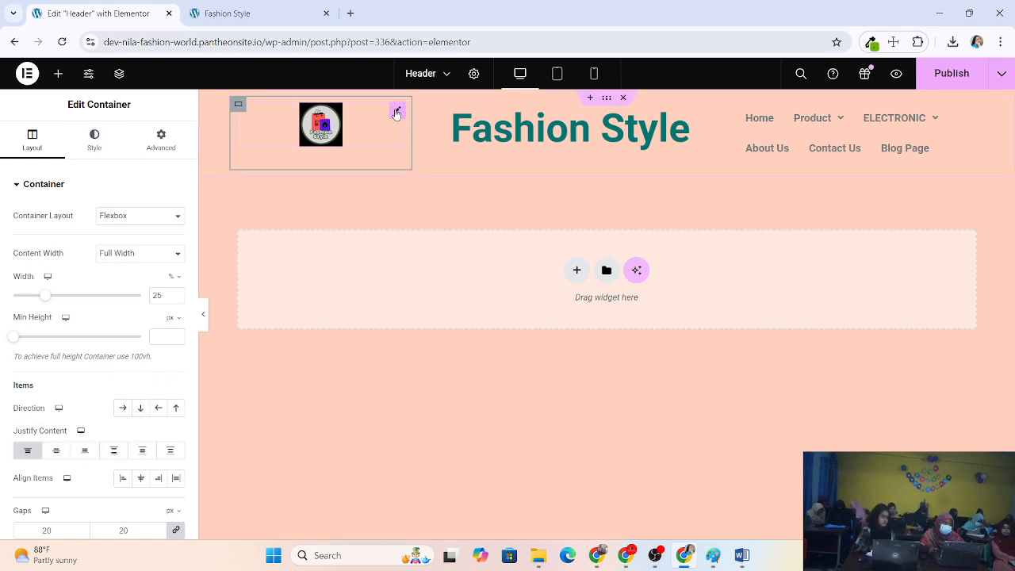
pyautogui.click(399, 112)
pyautogui.click(140, 216)
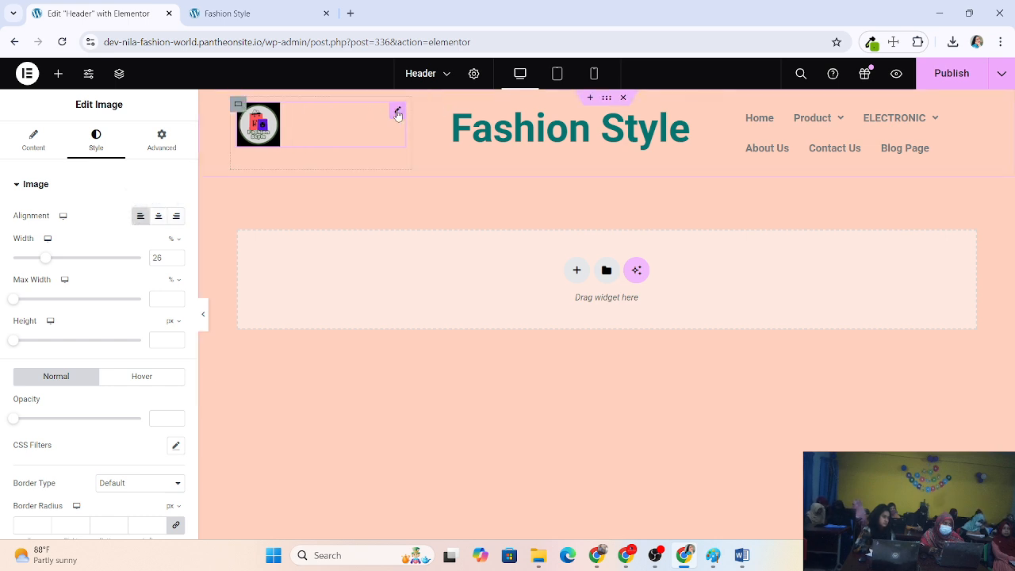
# Set the logo container's width to 20%, checking the header at full width along the way
pyautogui.click(238, 104)
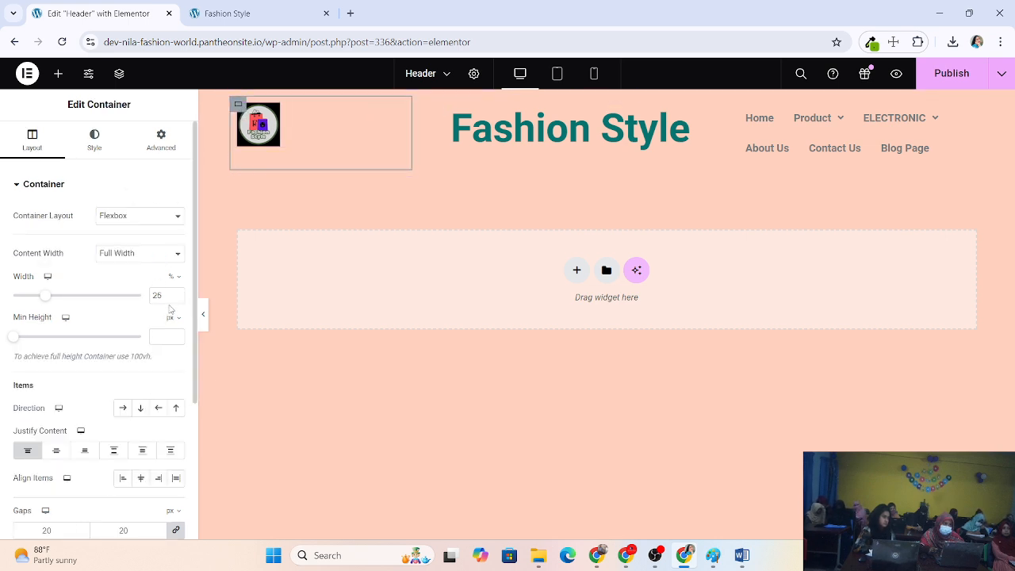
pyautogui.click(176, 298)
pyautogui.click(176, 298)
pyautogui.click(176, 298)
pyautogui.click(176, 298)
pyautogui.click(176, 298)
pyautogui.click(176, 298)
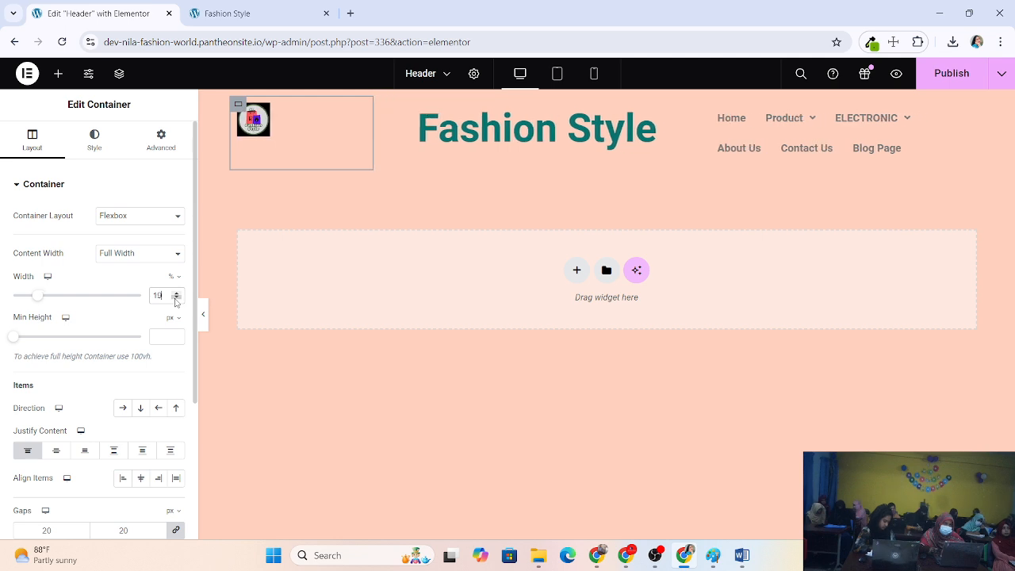
pyautogui.click(176, 298)
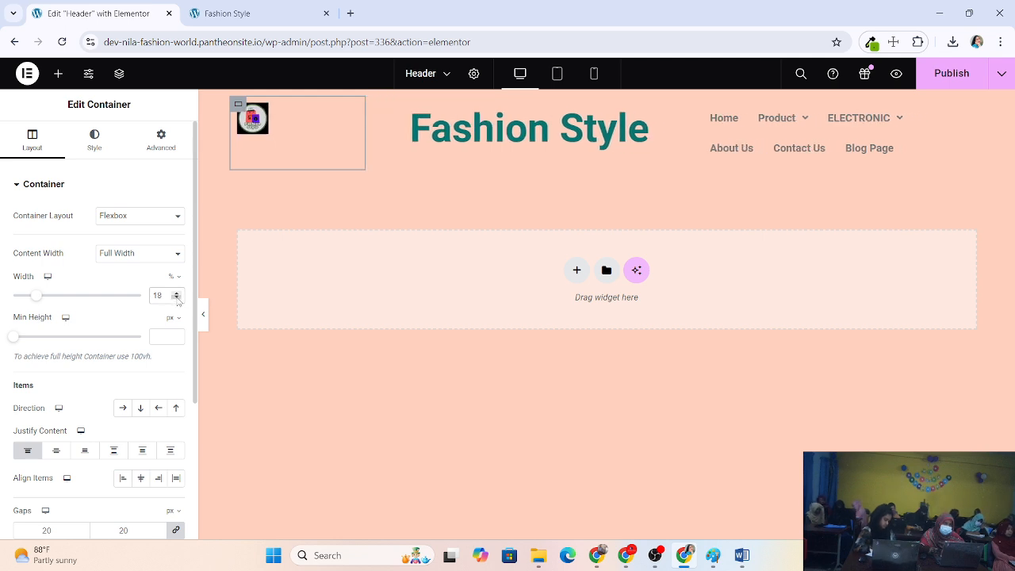
pyautogui.click(176, 298)
pyautogui.click(176, 298)
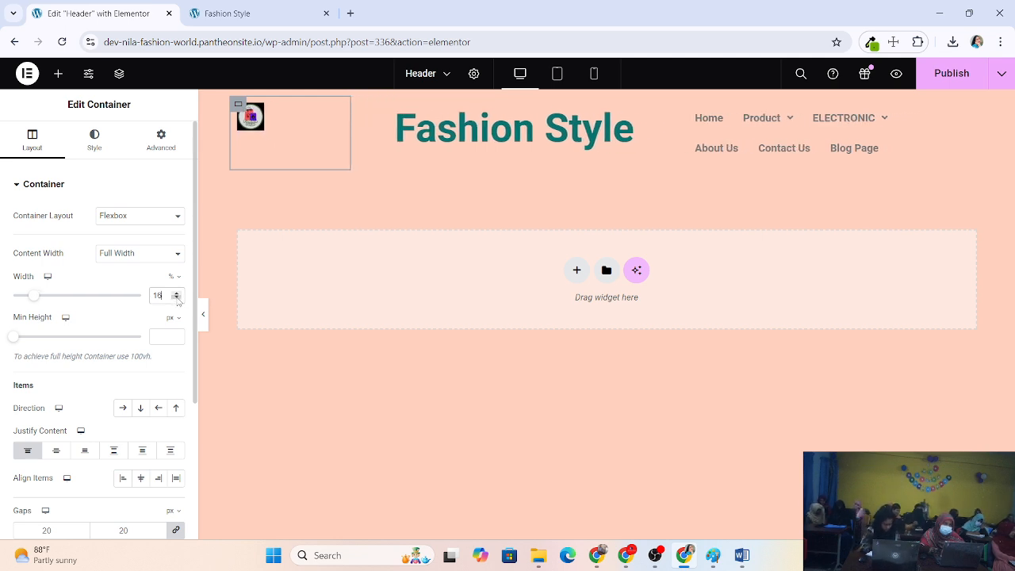
pyautogui.click(176, 292)
pyautogui.click(176, 292)
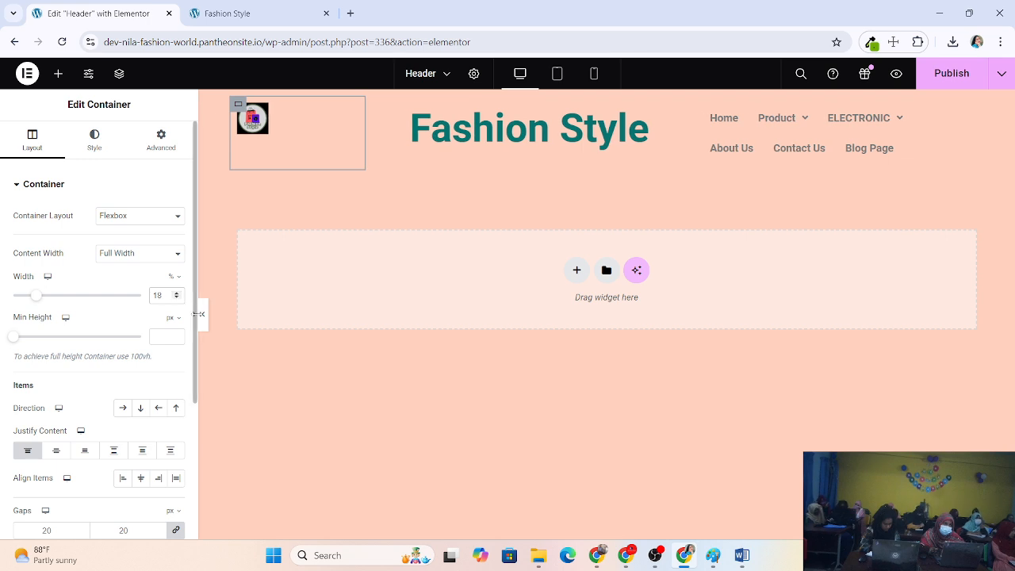
pyautogui.click(204, 318)
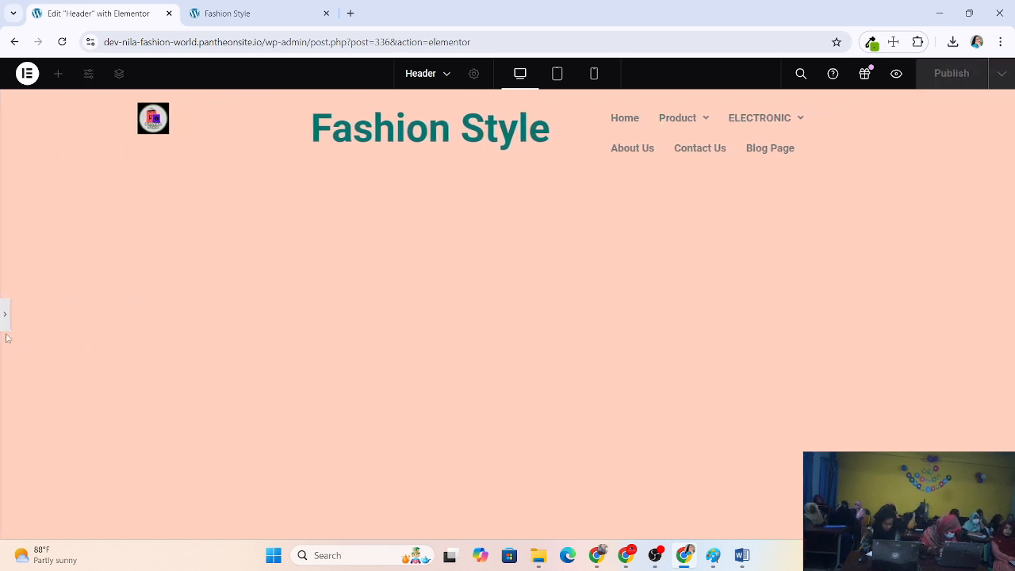
pyautogui.click(5, 316)
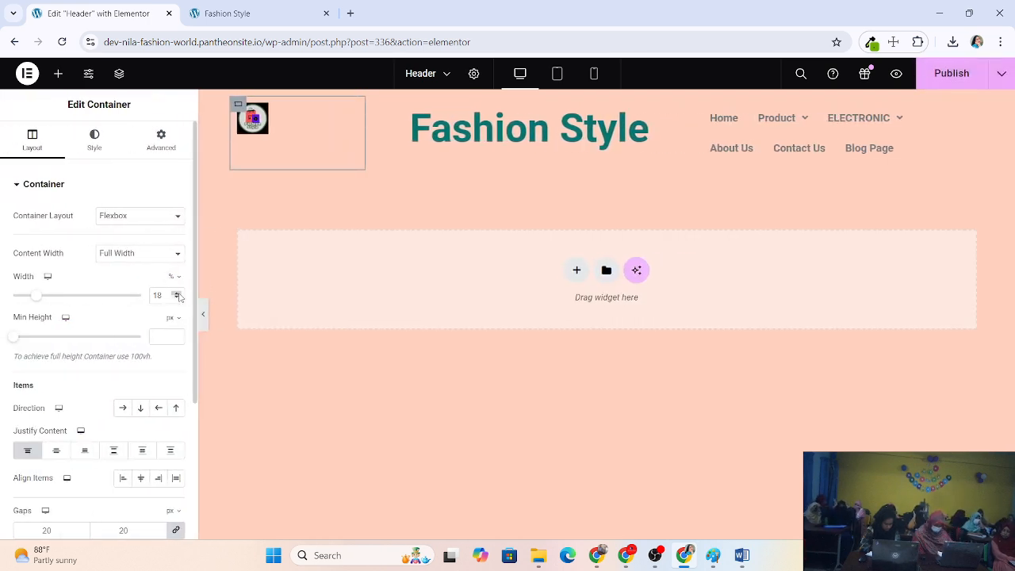
pyautogui.click(177, 293)
pyautogui.click(177, 293)
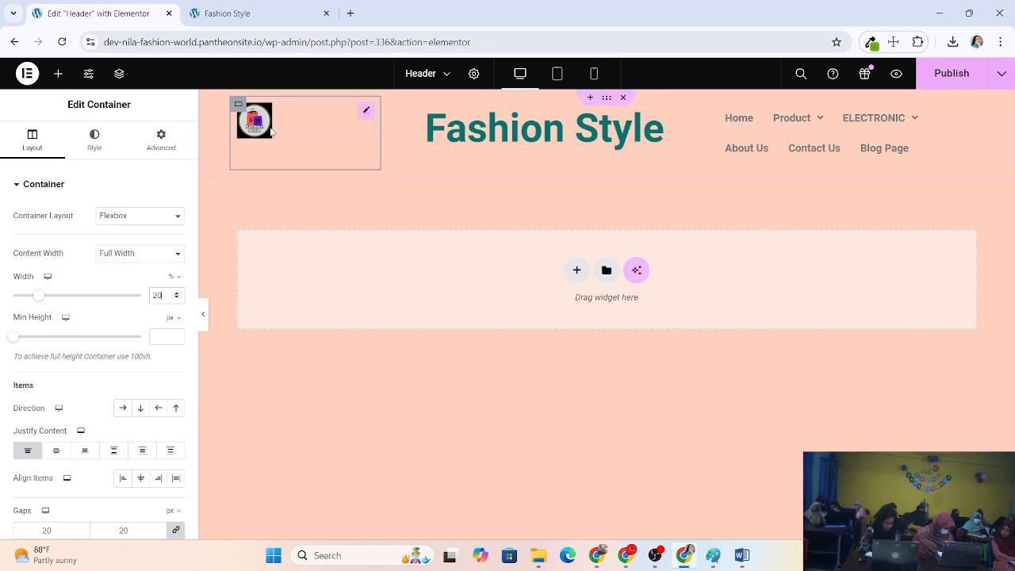
pyautogui.click(240, 111)
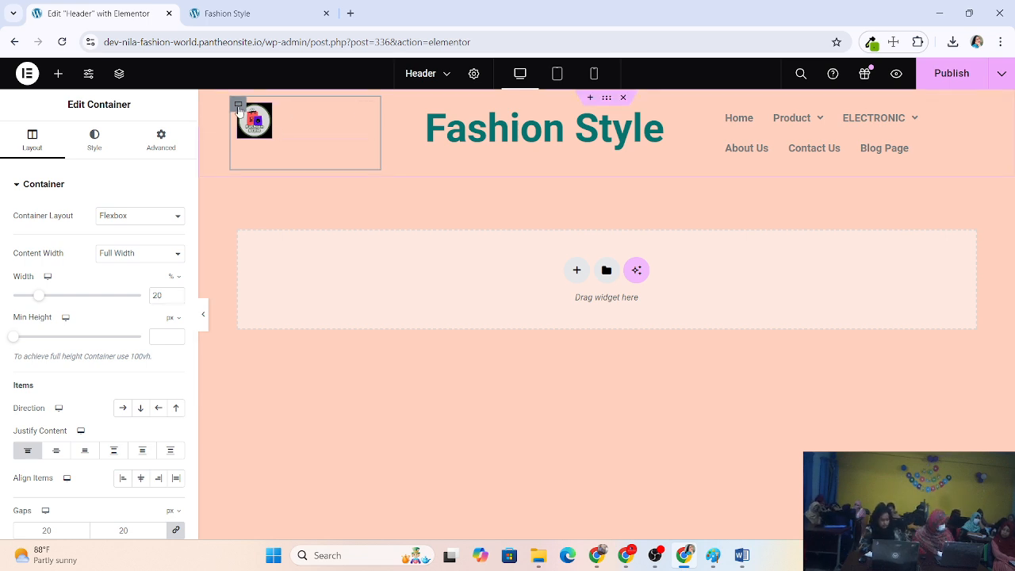
# Try different Justify Content options on the logo container and set it to Center
pyautogui.click(56, 450)
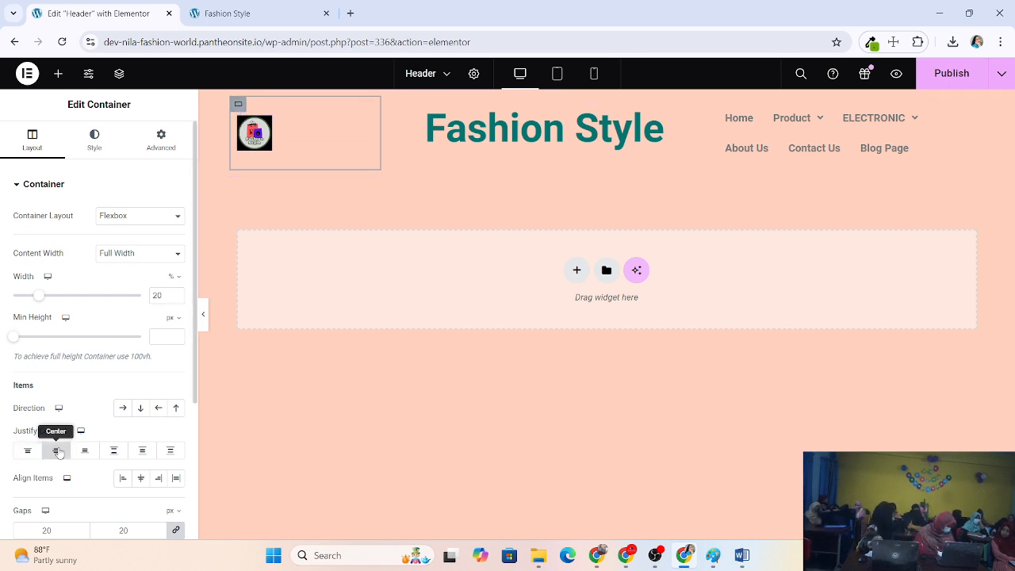
pyautogui.doubleClick(136, 450)
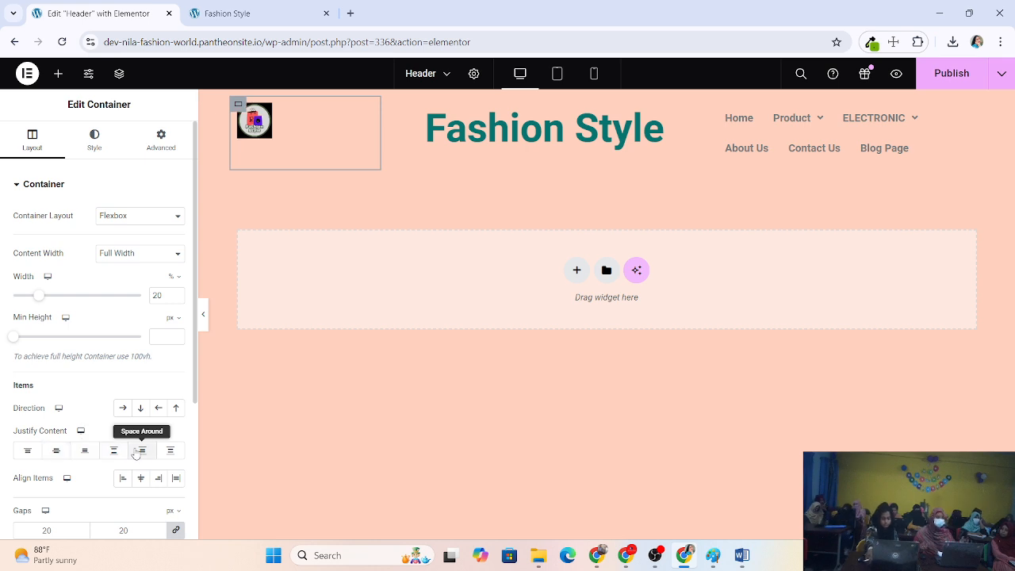
pyautogui.click(85, 450)
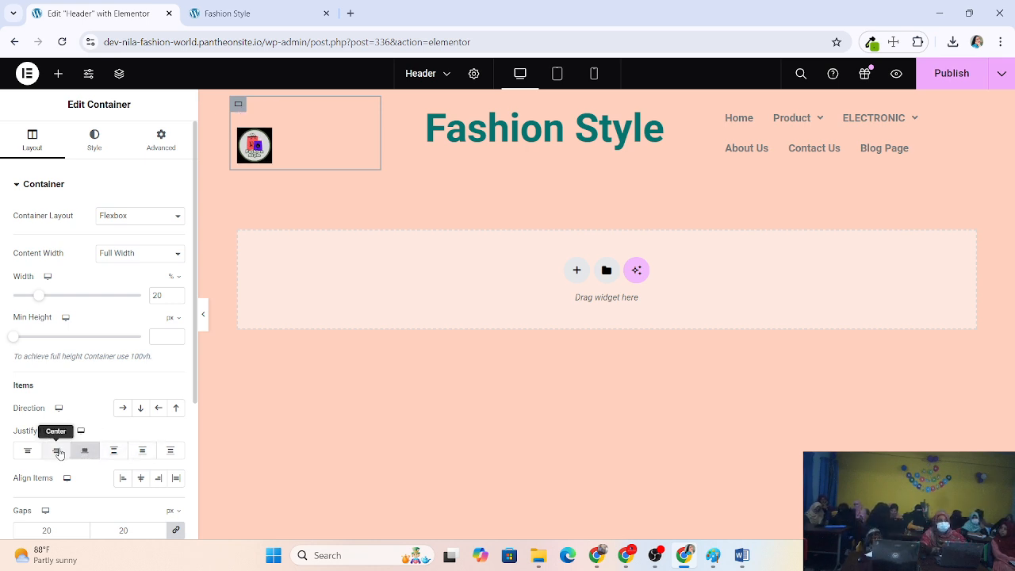
pyautogui.click(56, 450)
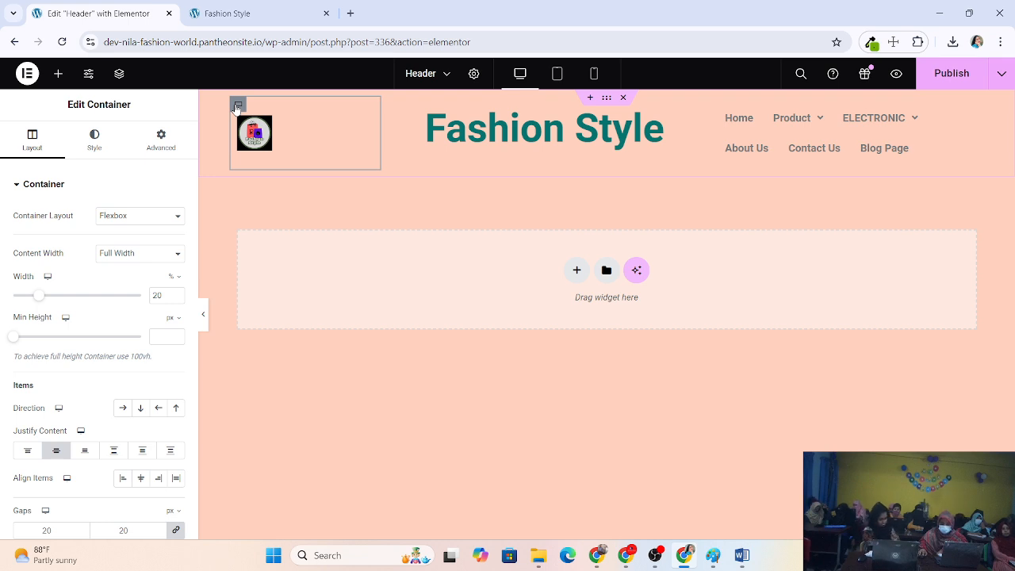
# Try a width of 18% for the logo container, then return it to 20%
pyautogui.doubleClick(176, 298)
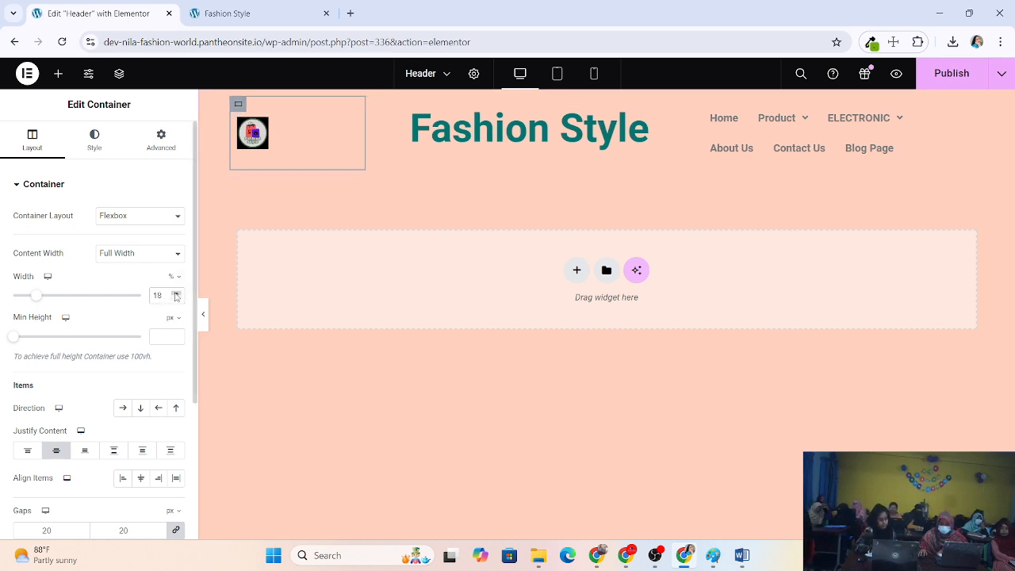
pyautogui.click(176, 293)
pyautogui.click(175, 293)
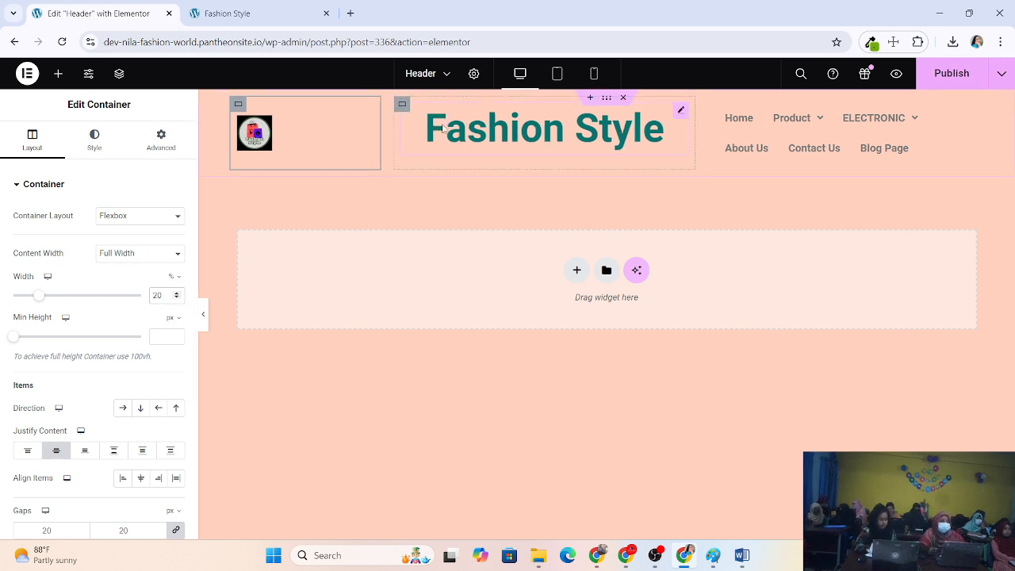
# Left-align the Fashion Style heading and set its typography size to 50 px
pyautogui.click(679, 113)
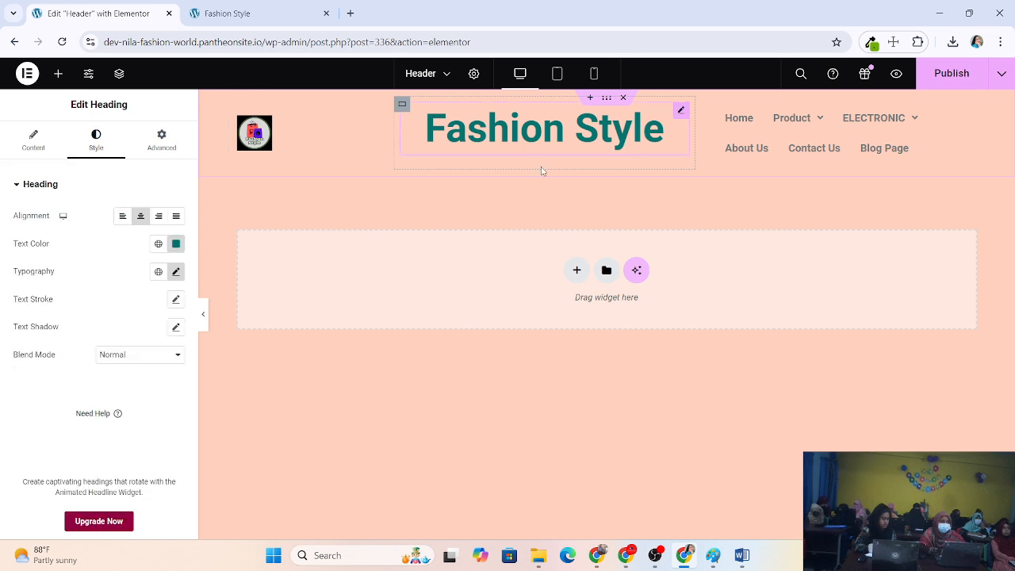
pyautogui.click(123, 216)
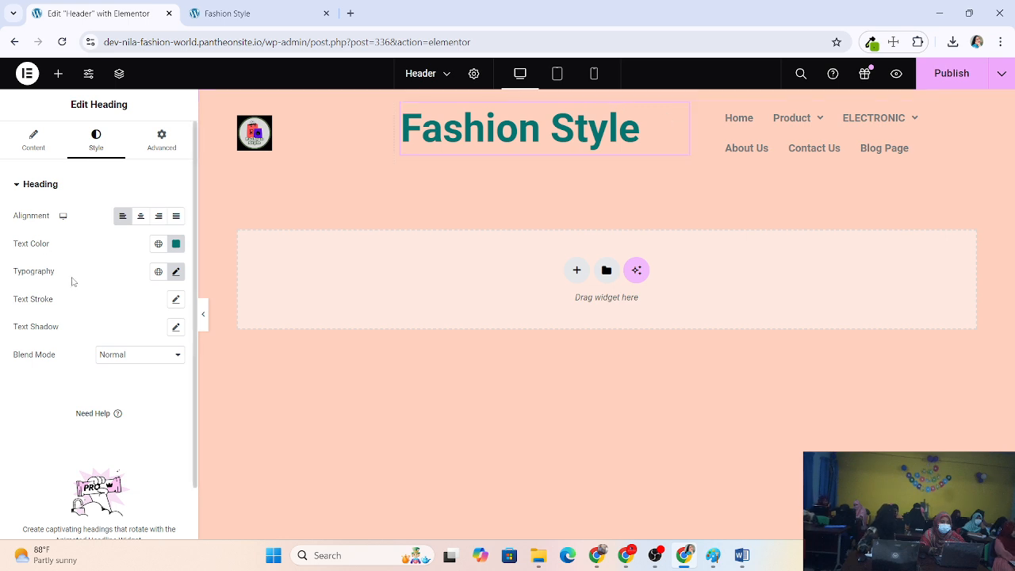
pyautogui.click(176, 272)
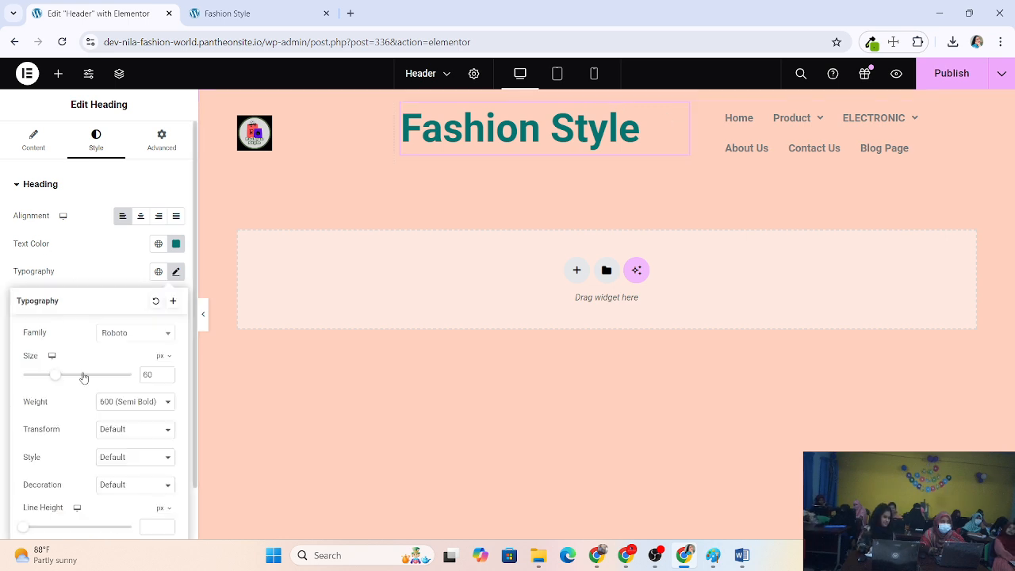
pyautogui.click(166, 378)
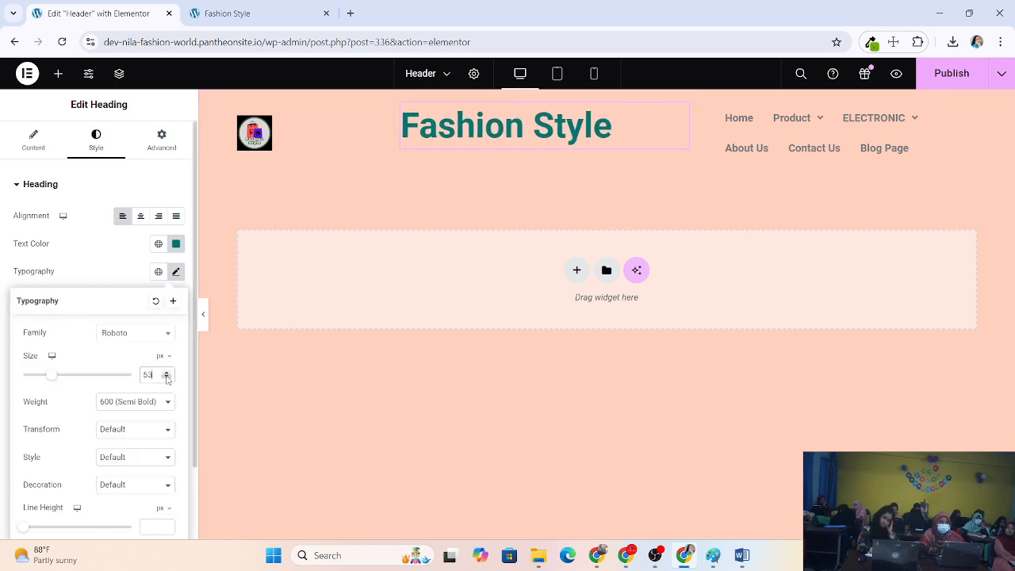
pyautogui.click(167, 378)
pyautogui.click(166, 377)
pyautogui.click(167, 377)
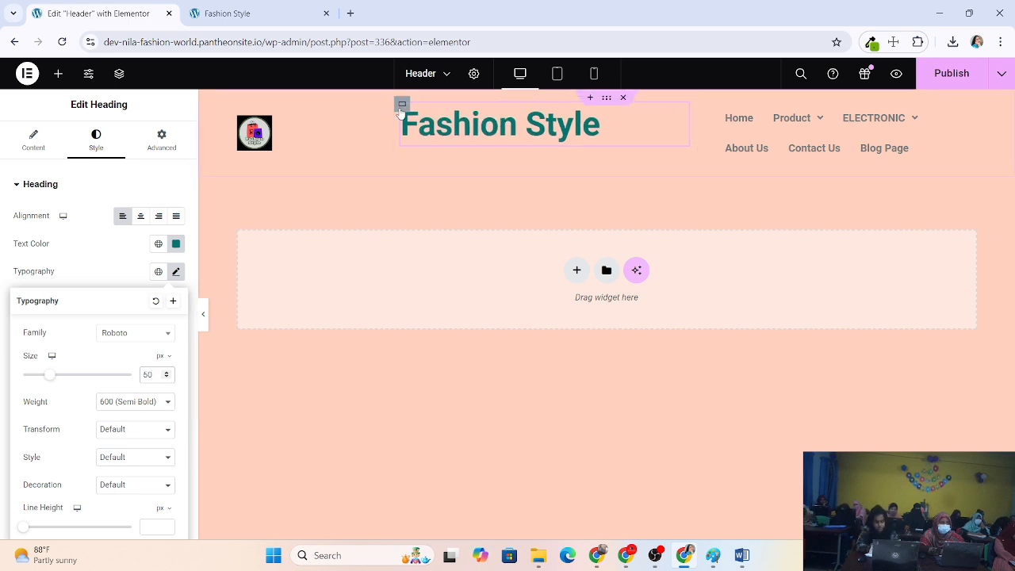
# Open the layout settings of the container holding the Fashion Style heading
pyautogui.click(402, 105)
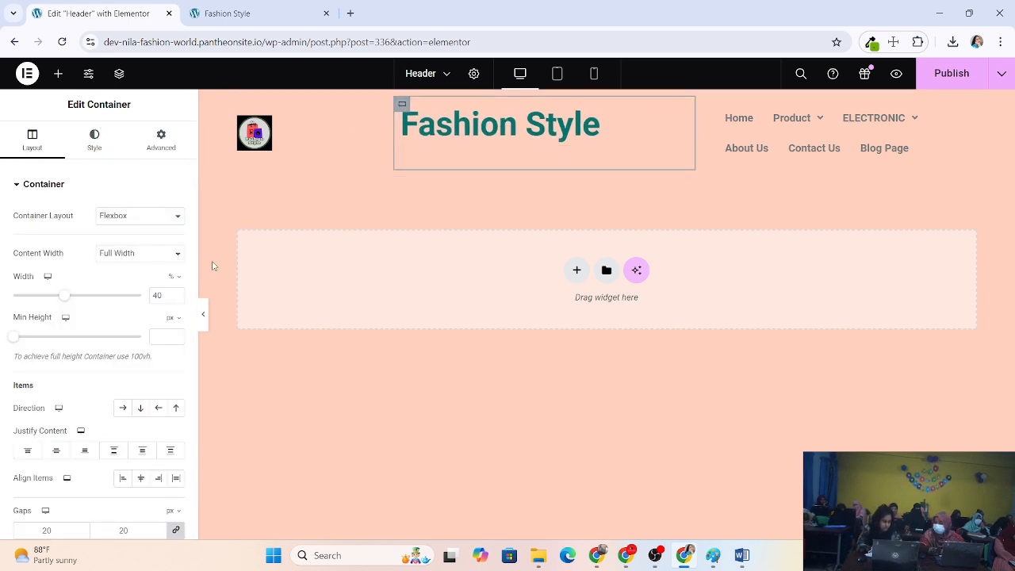
# Set the width of the container holding the Fashion Style heading to 30%
pyautogui.click(176, 294)
pyautogui.click(176, 294)
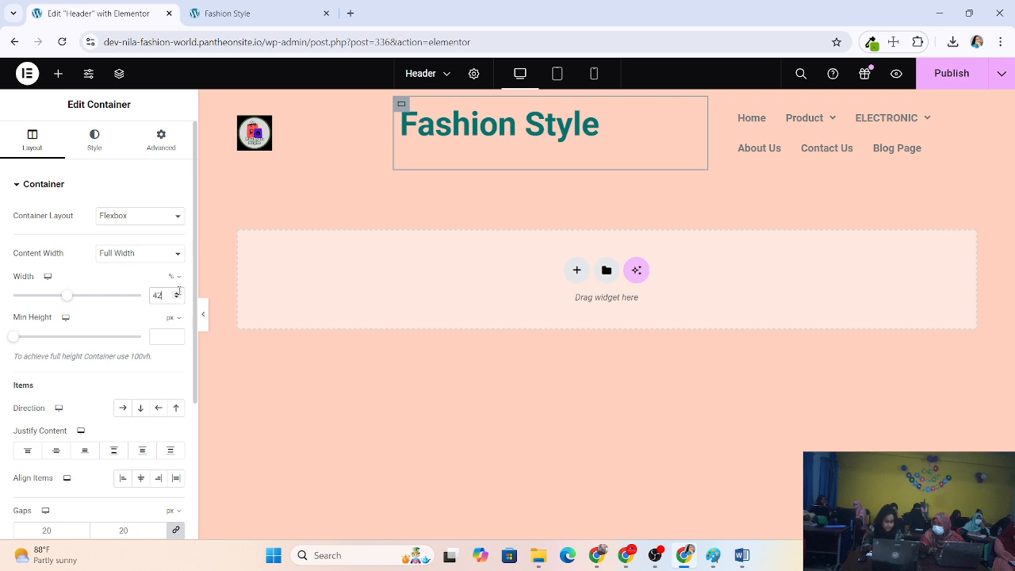
pyautogui.click(176, 298)
pyautogui.click(176, 298)
pyautogui.click(176, 298)
pyautogui.click(176, 297)
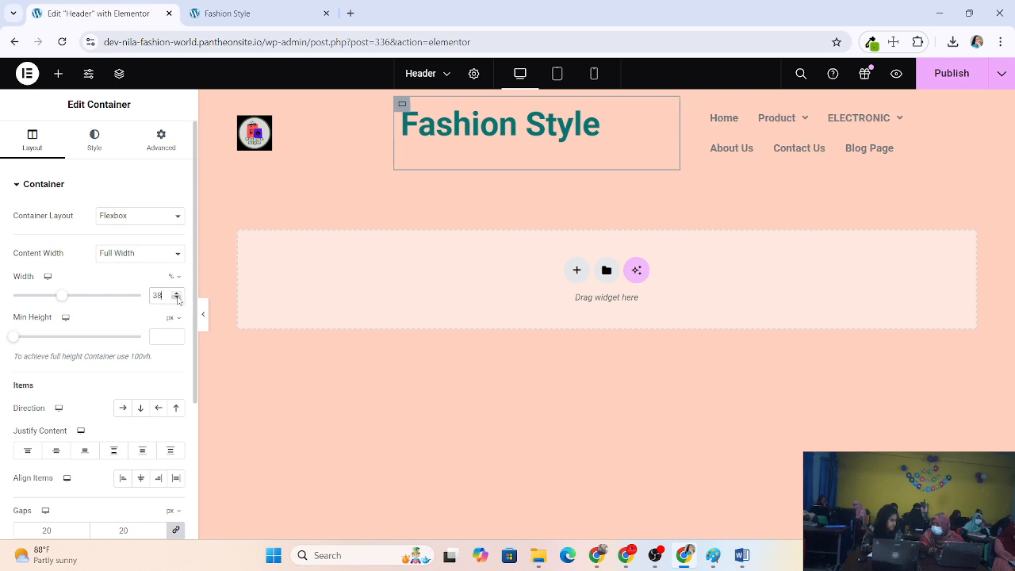
pyautogui.click(176, 297)
pyautogui.click(176, 297)
pyautogui.click(176, 297)
pyautogui.click(176, 298)
pyautogui.click(176, 297)
pyautogui.click(176, 297)
pyautogui.click(176, 297)
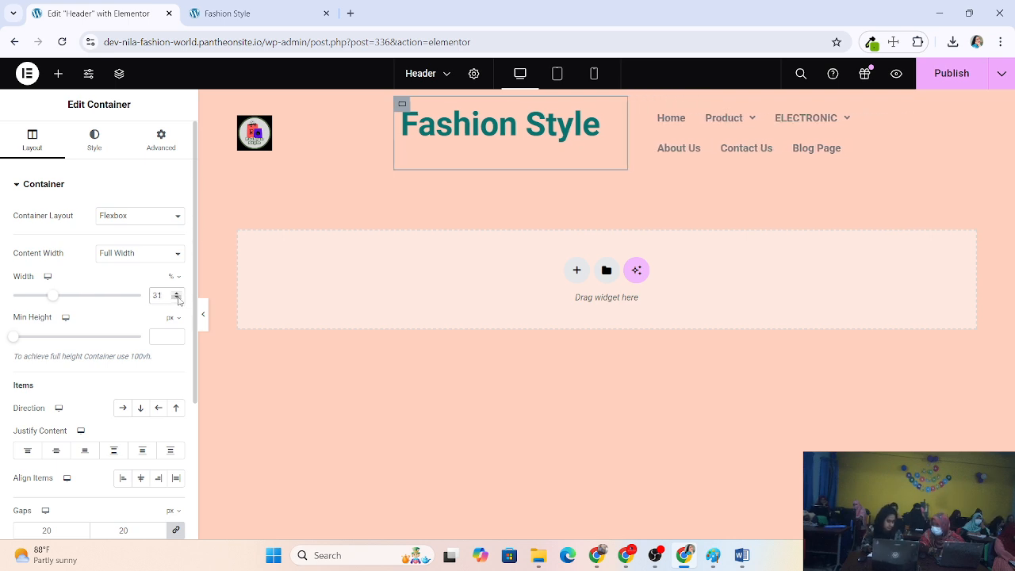
pyautogui.click(177, 298)
pyautogui.click(178, 297)
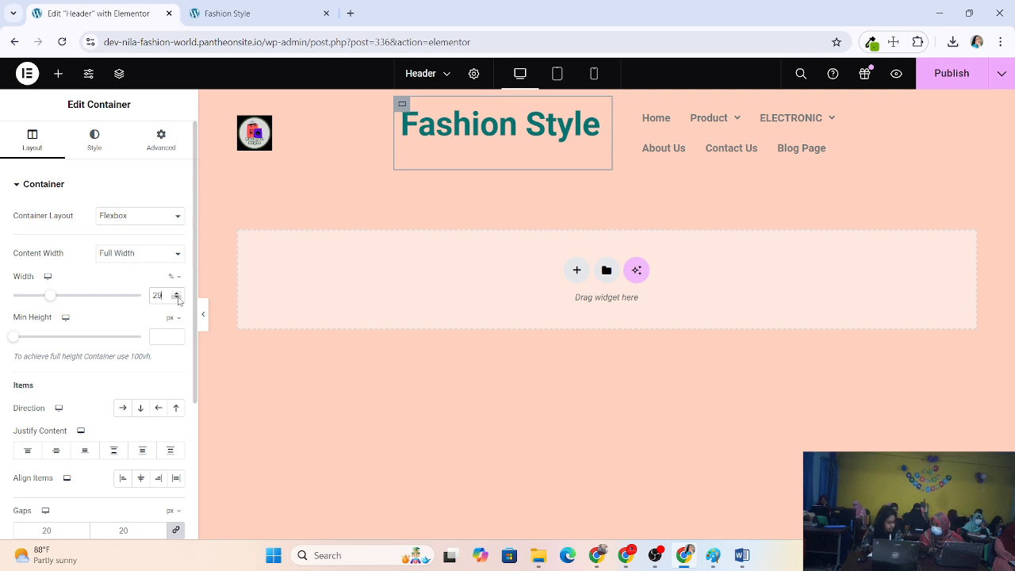
pyautogui.click(177, 298)
pyautogui.click(178, 297)
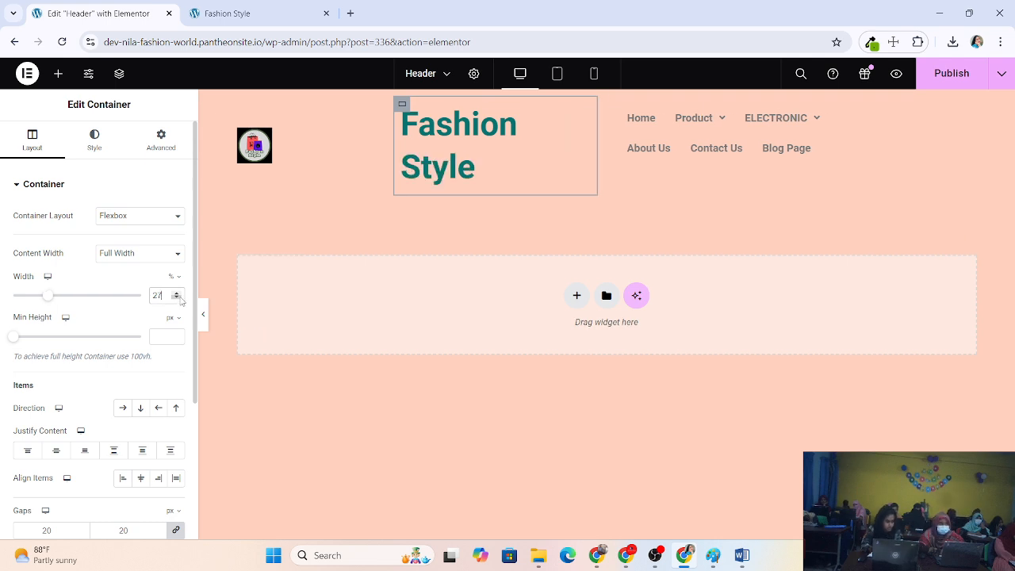
pyautogui.click(177, 297)
pyautogui.click(177, 297)
pyautogui.click(177, 297)
pyautogui.click(178, 293)
pyautogui.click(177, 293)
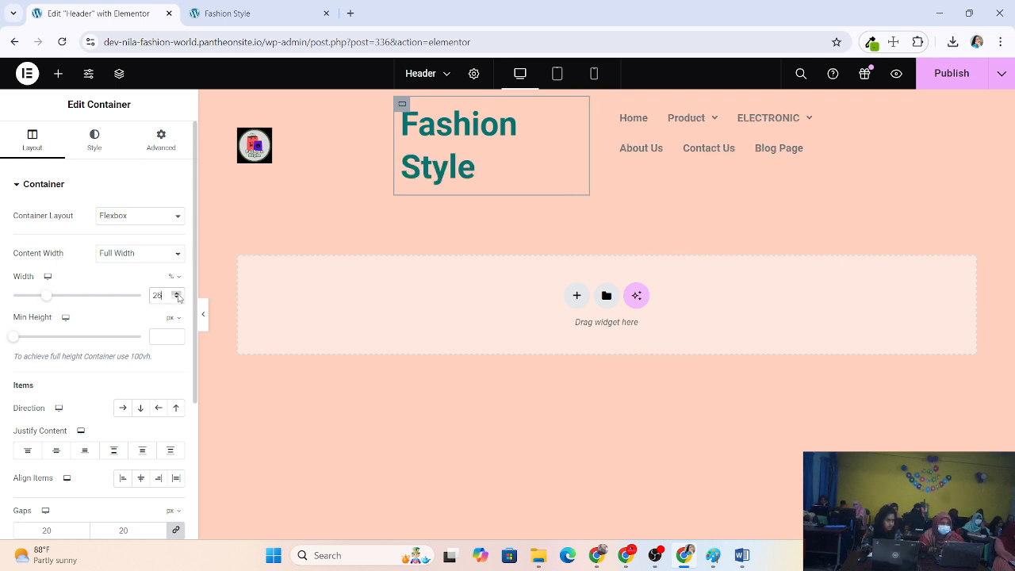
pyautogui.click(177, 293)
pyautogui.click(177, 293)
pyautogui.click(178, 293)
pyautogui.click(178, 293)
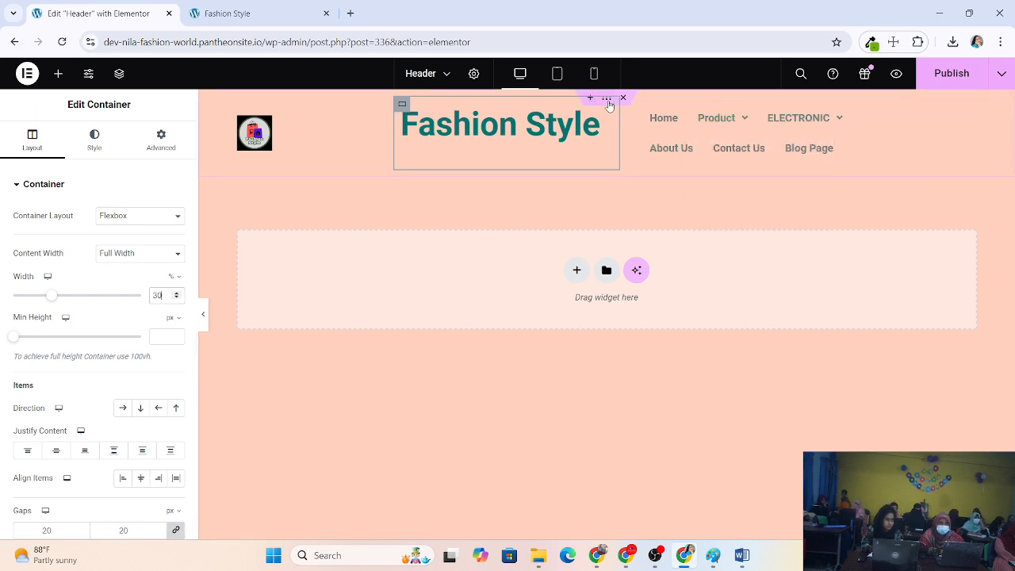
# Set the width of the container holding the navigation menu to 50%
pyautogui.click(640, 104)
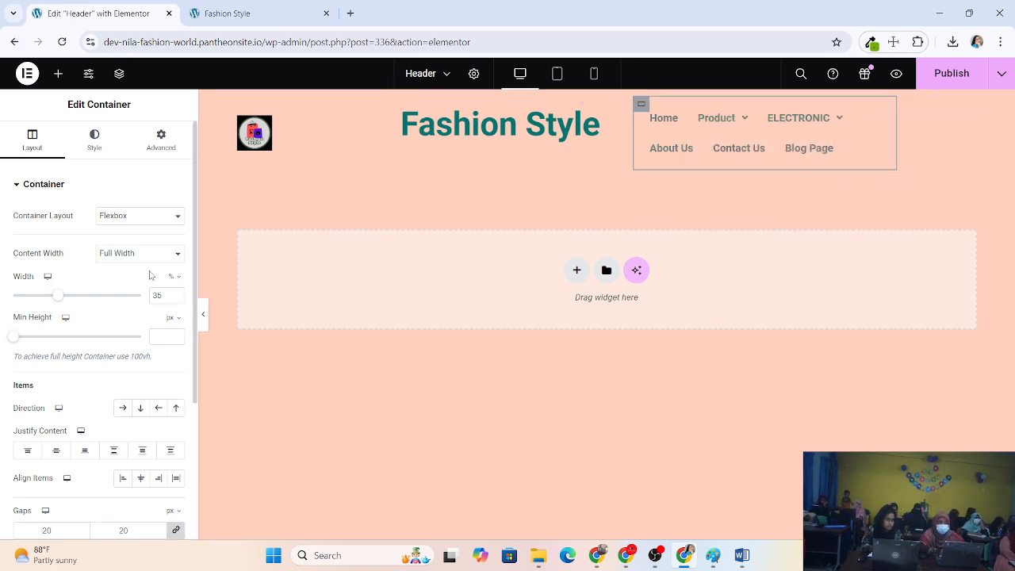
pyautogui.click(176, 293)
pyautogui.click(176, 294)
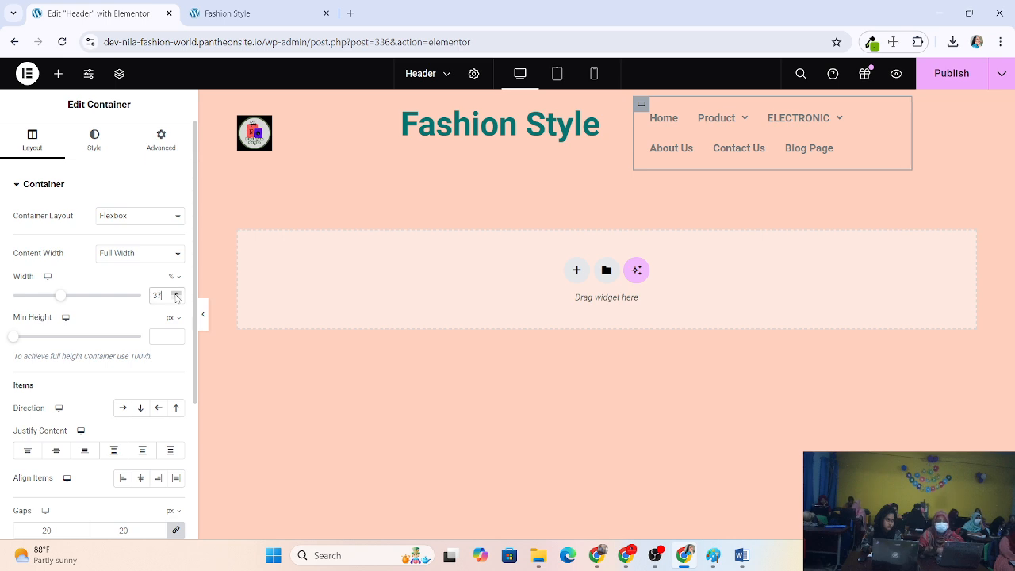
pyautogui.click(176, 293)
pyautogui.click(176, 293)
pyautogui.click(176, 295)
pyautogui.click(176, 294)
pyautogui.click(176, 294)
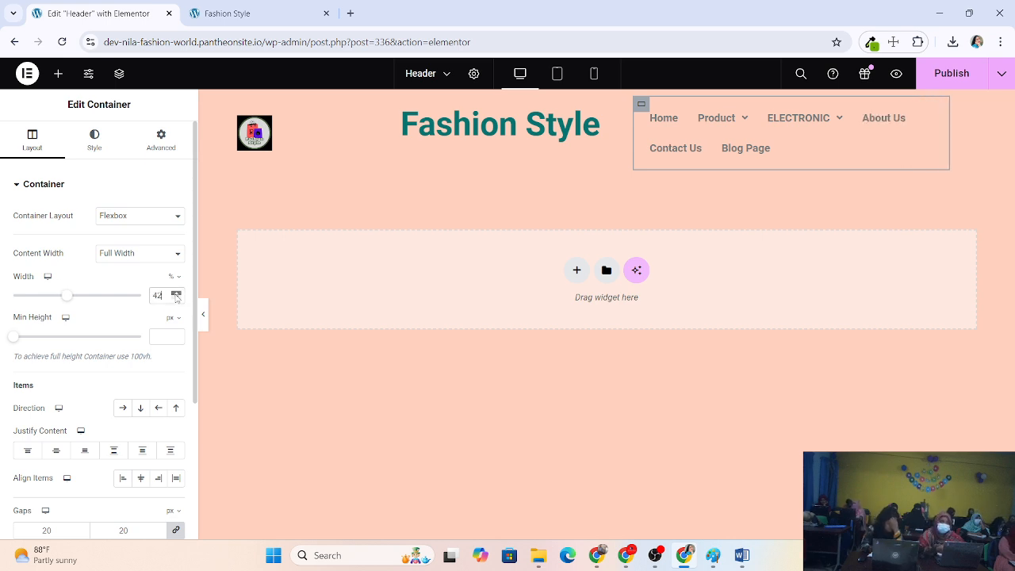
pyautogui.click(176, 294)
pyautogui.click(176, 294)
pyautogui.click(176, 294)
pyautogui.click(176, 295)
pyautogui.click(176, 294)
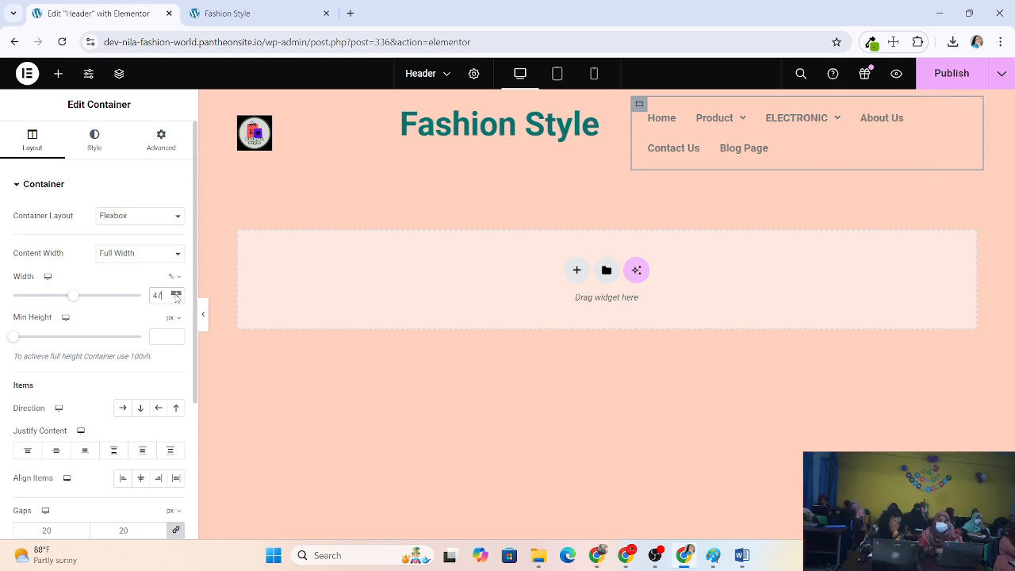
pyautogui.click(176, 294)
pyautogui.click(176, 294)
pyautogui.click(176, 294)
pyautogui.click(176, 294)
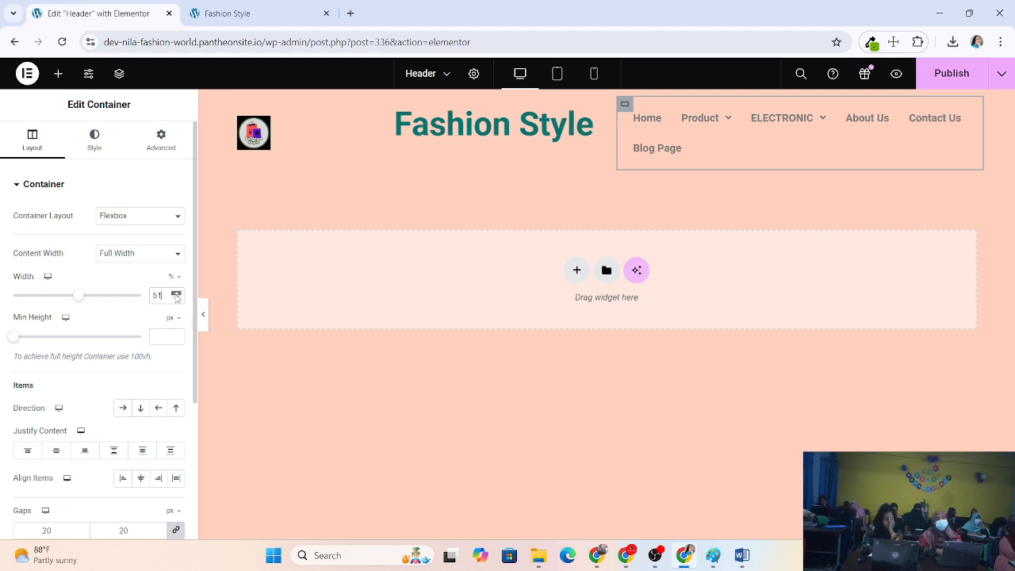
pyautogui.click(176, 294)
pyautogui.click(176, 294)
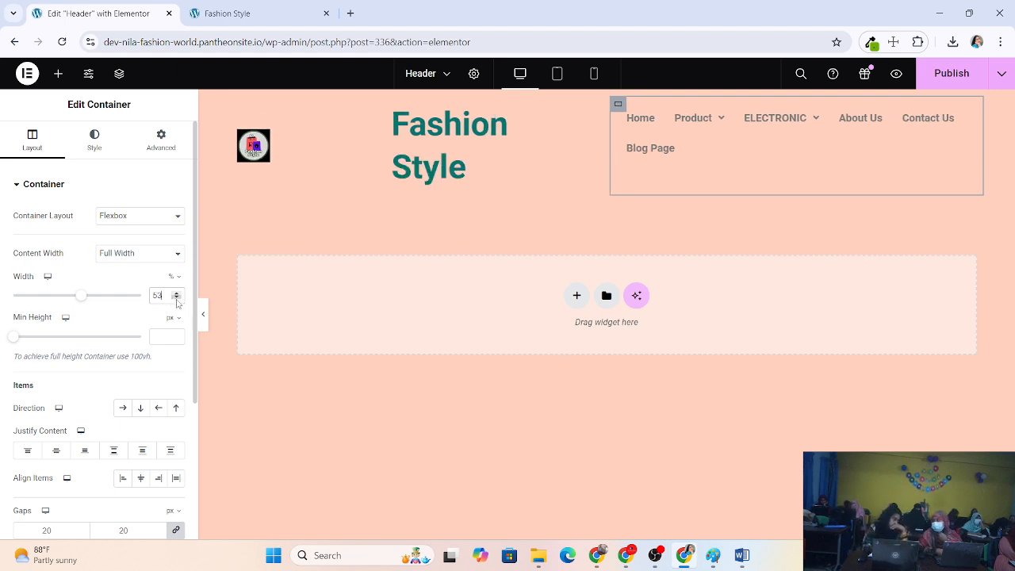
pyautogui.click(176, 299)
pyautogui.click(176, 298)
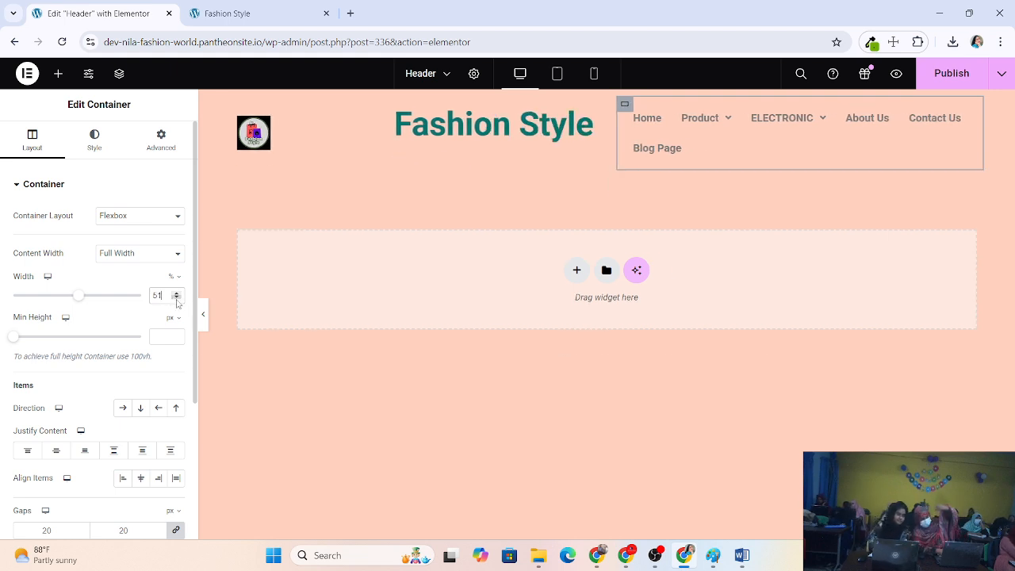
pyautogui.click(176, 298)
pyautogui.click(176, 298)
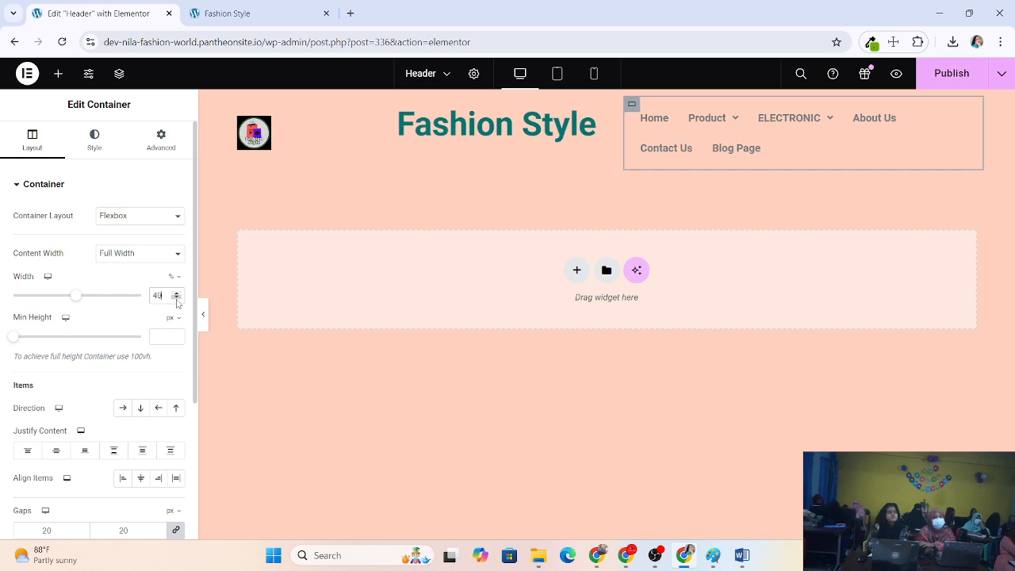
pyautogui.click(176, 295)
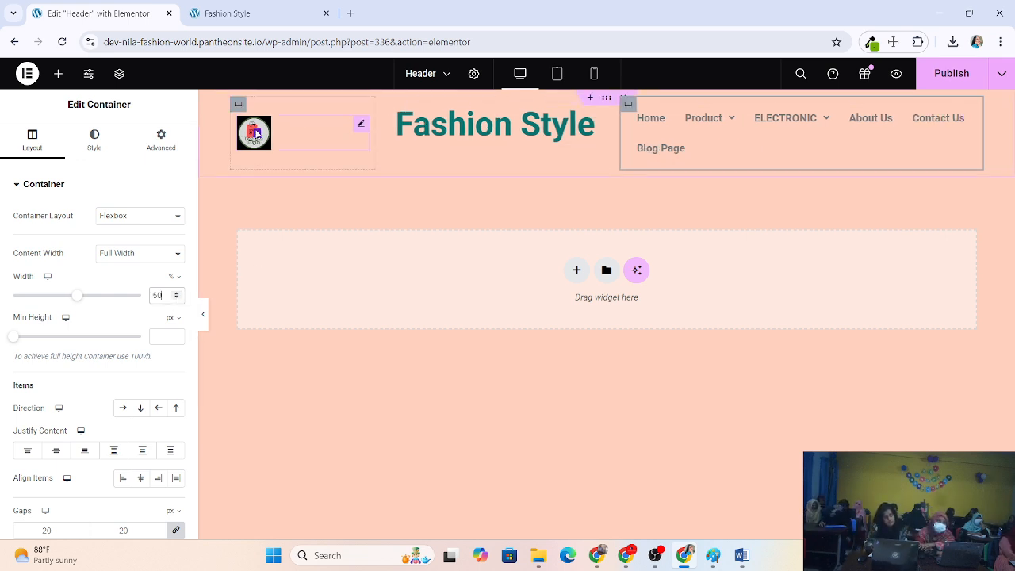
# Center-align the Fashion Style heading and set its container's content justification to center
pyautogui.click(460, 131)
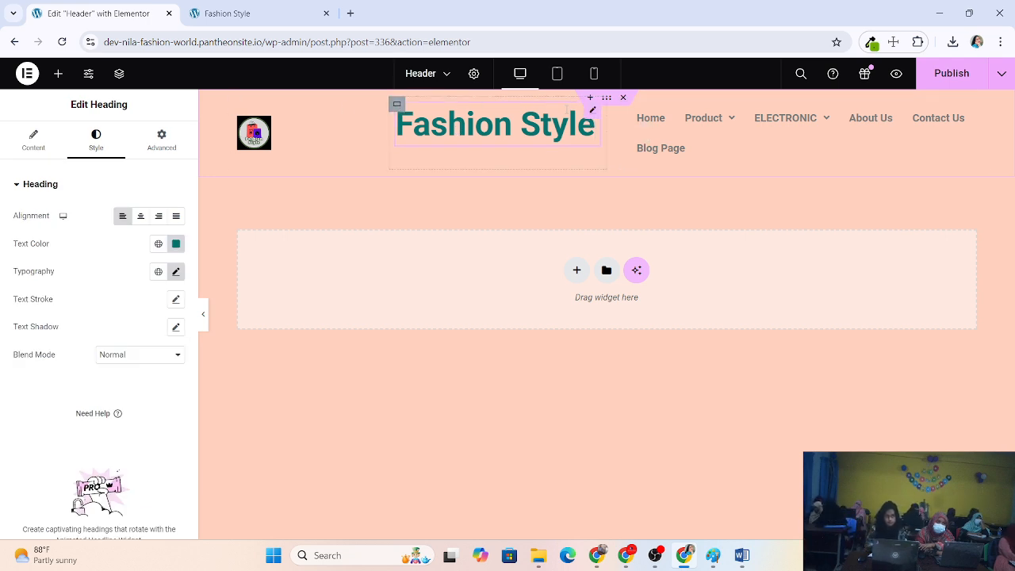
pyautogui.click(140, 215)
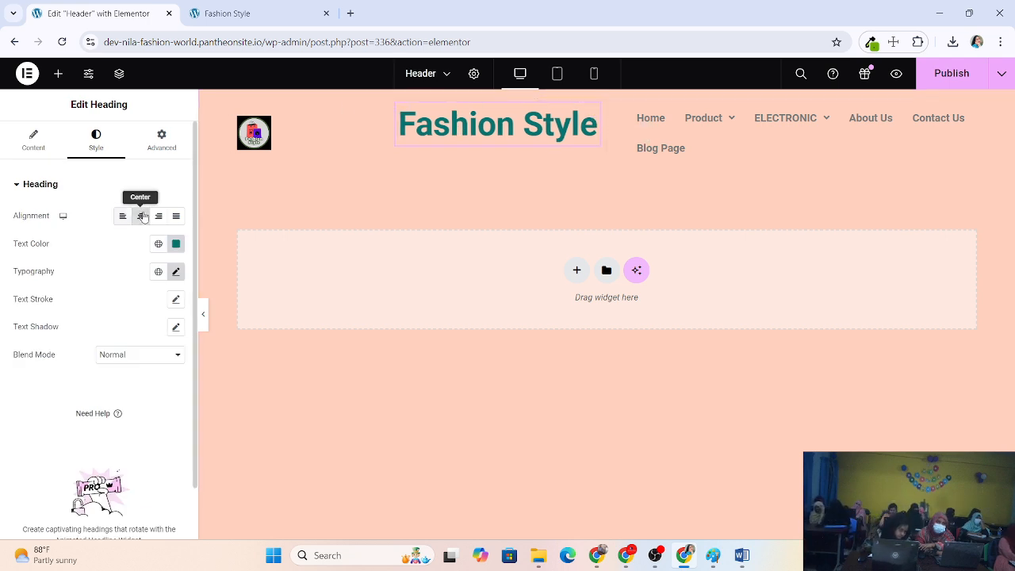
pyautogui.click(396, 103)
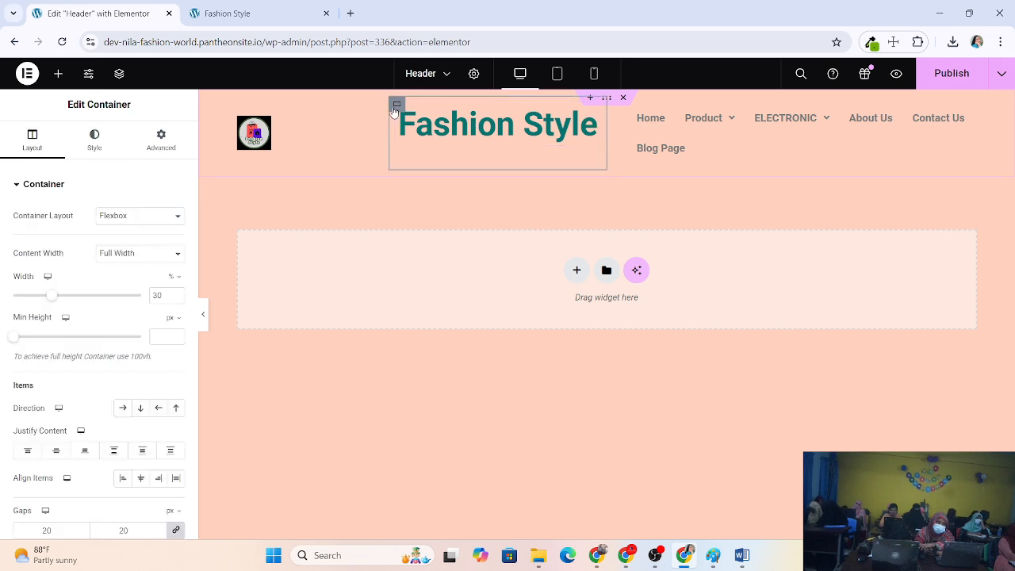
pyautogui.click(55, 450)
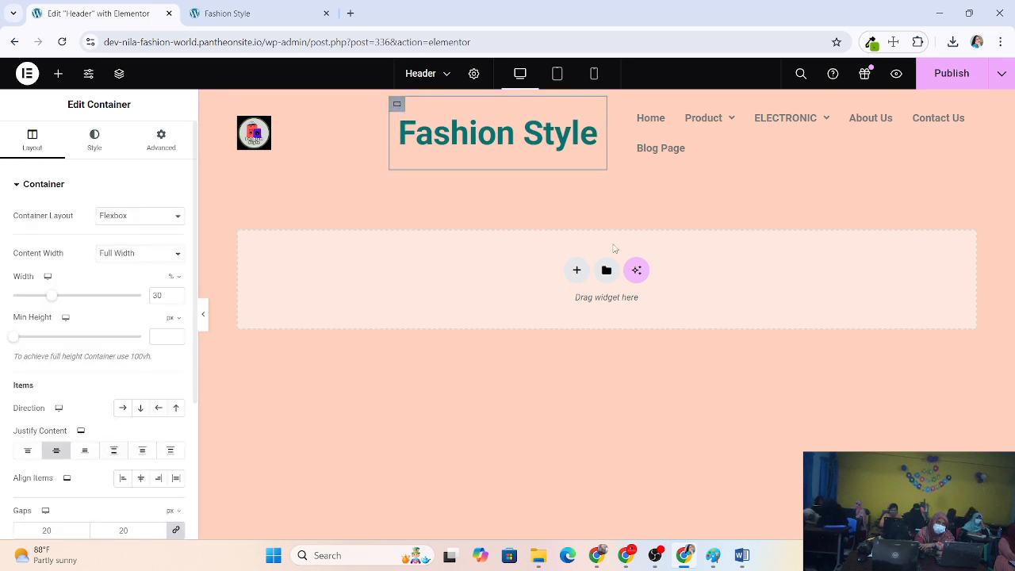
# Publish the header template and reload the live Fashion Style homepage to check it
pyautogui.click(627, 104)
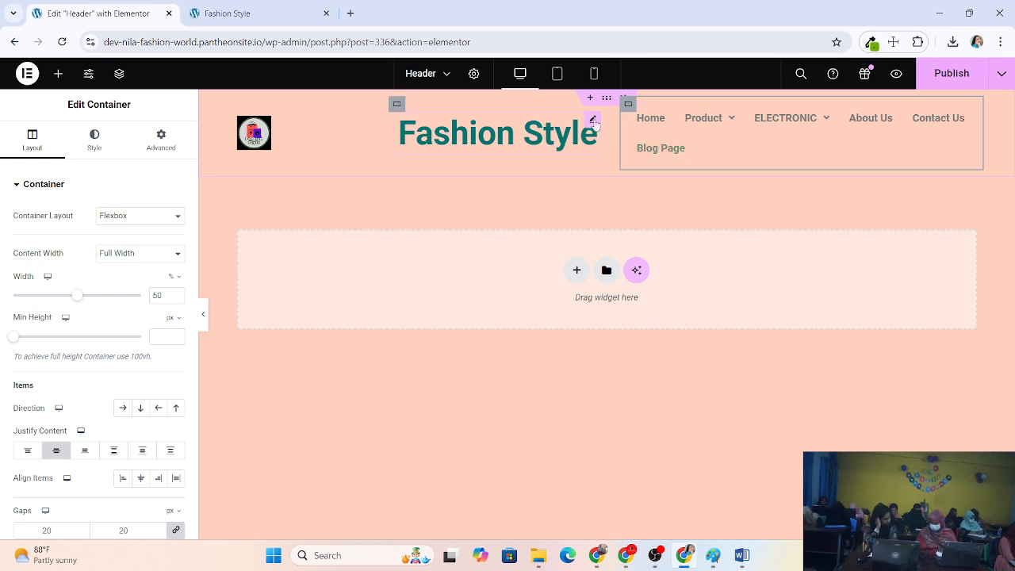
pyautogui.click(949, 72)
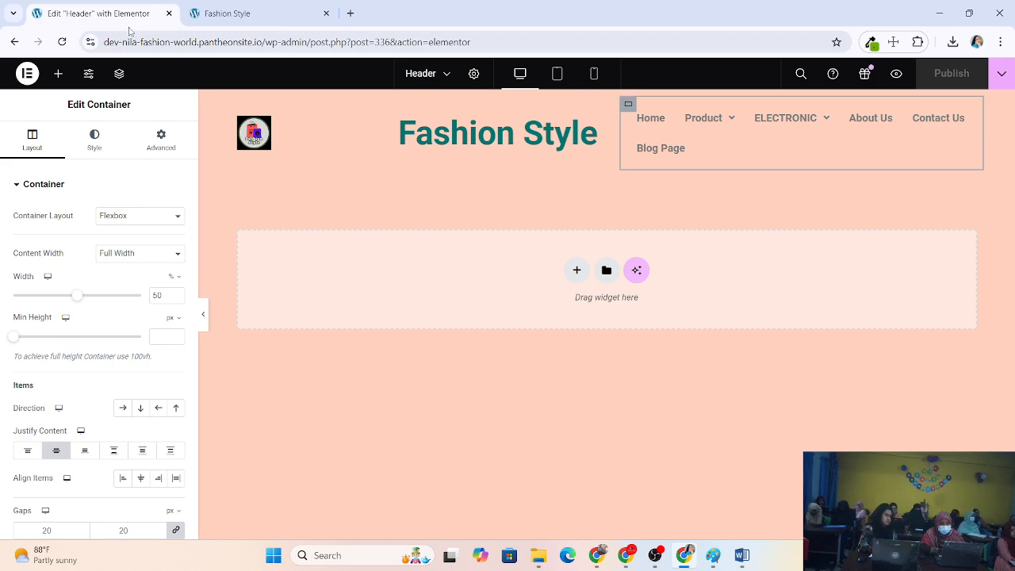
pyautogui.click(238, 11)
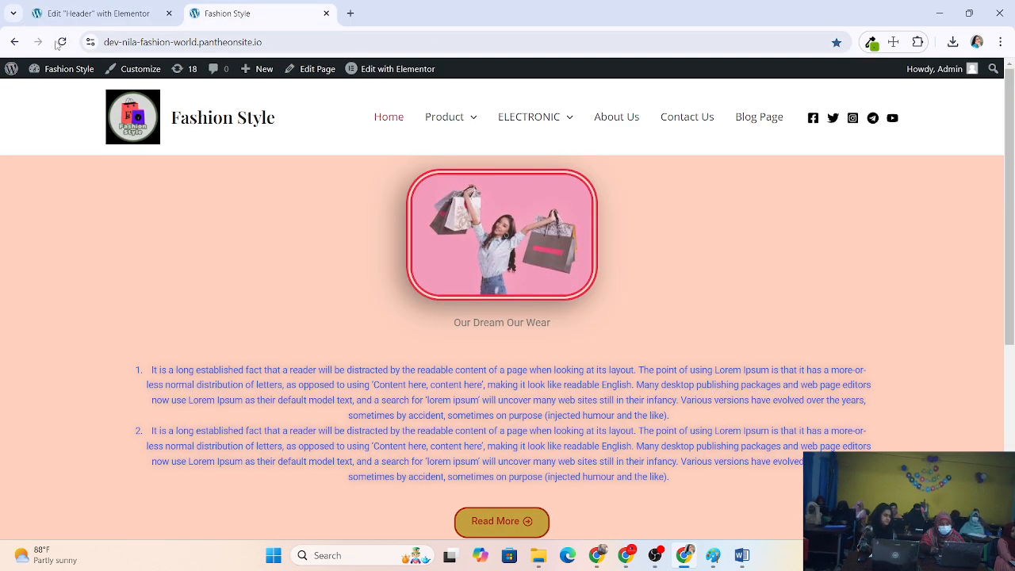
pyautogui.click(60, 42)
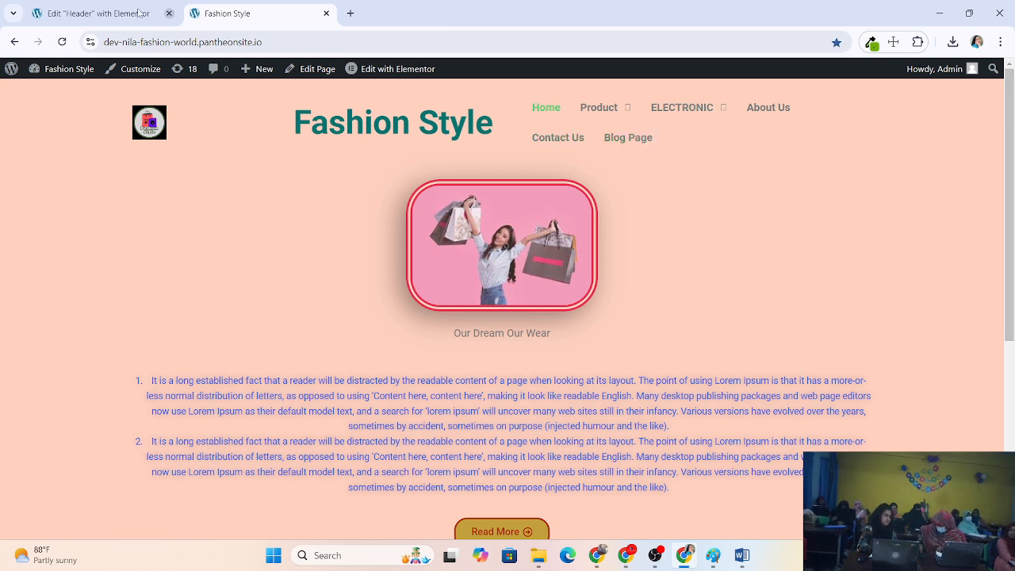
# Leave the header editor and open the site's Menus settings in the WordPress dashboard
pyautogui.click(95, 13)
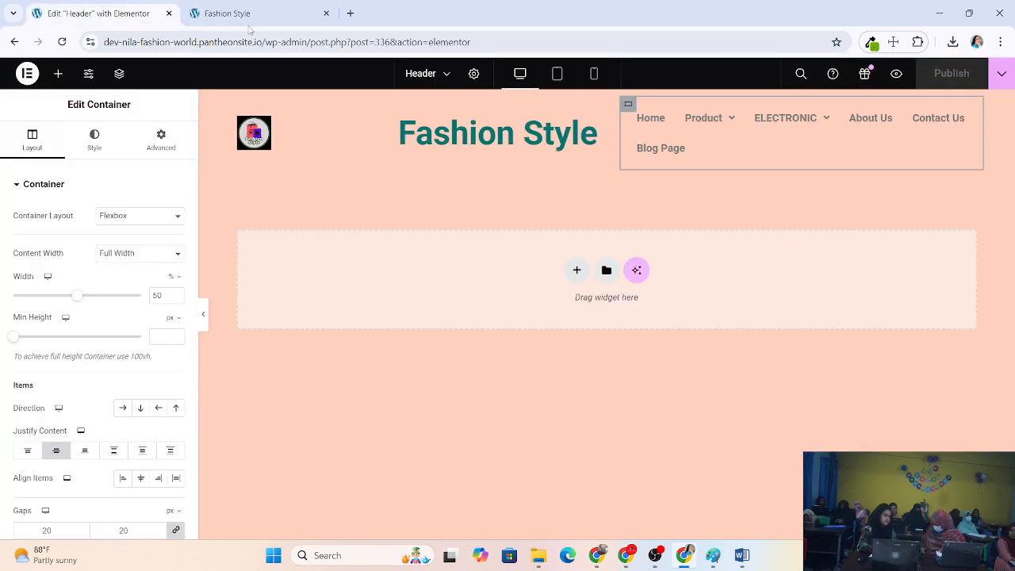
pyautogui.click(12, 43)
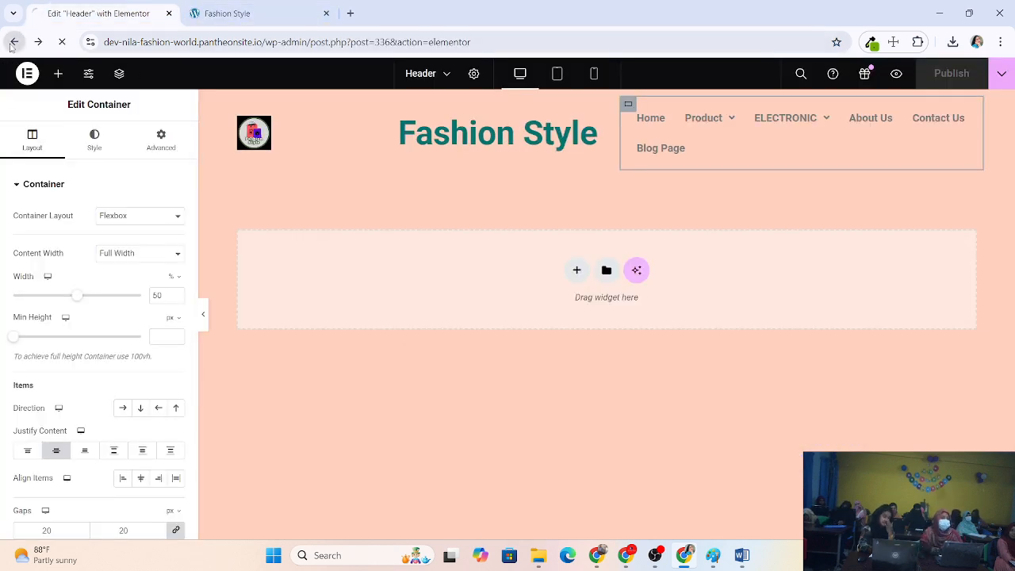
pyautogui.click(12, 44)
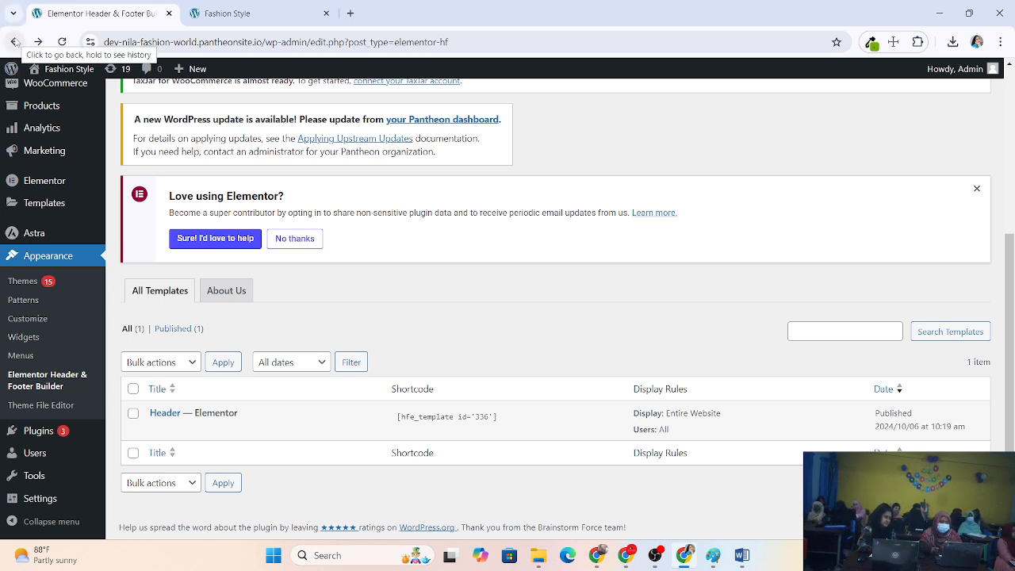
pyautogui.click(35, 356)
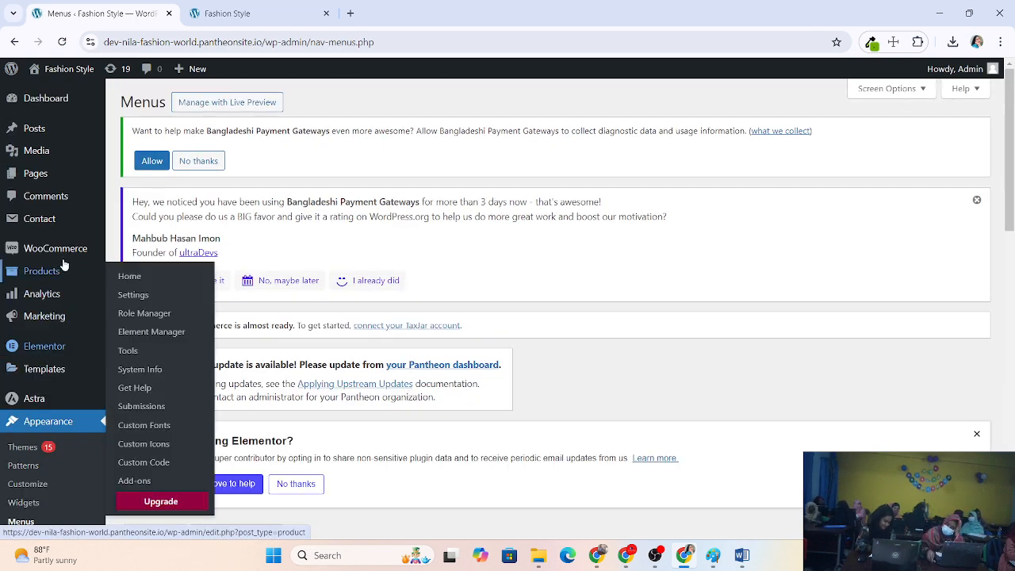
# Move ELECTRONIC with its AIRPODS and SMART PHONES sub items under Product, ahead of Men, in the Main menu
pyautogui.scroll(-7, 24, 464)
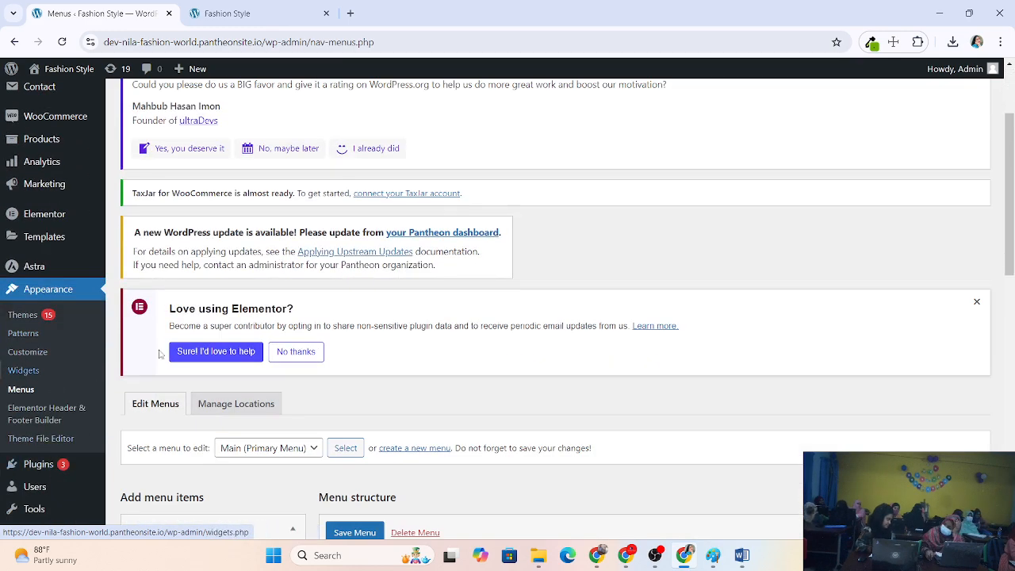
pyautogui.scroll(-5, 275, 357)
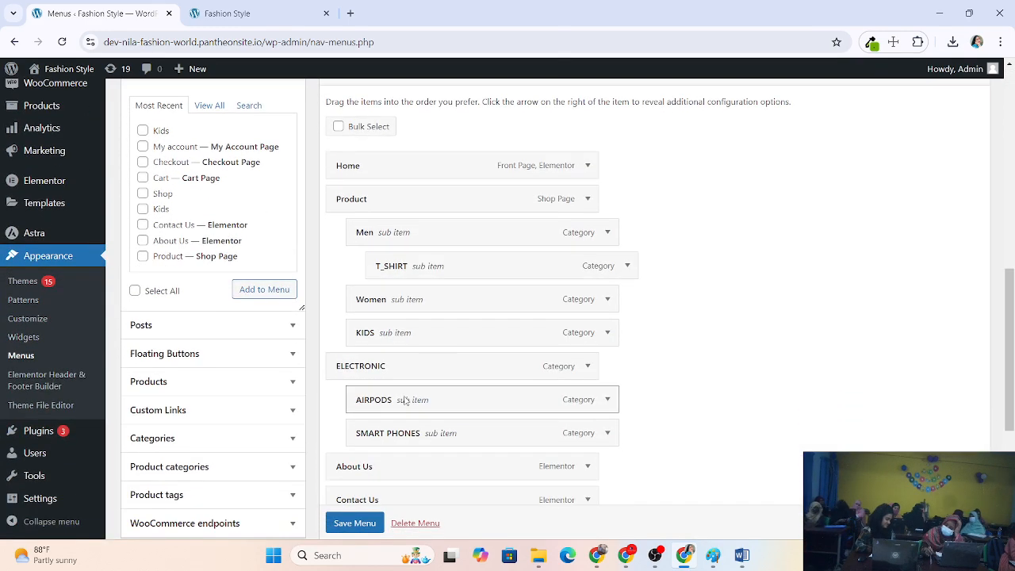
pyautogui.scroll(1, 398, 254)
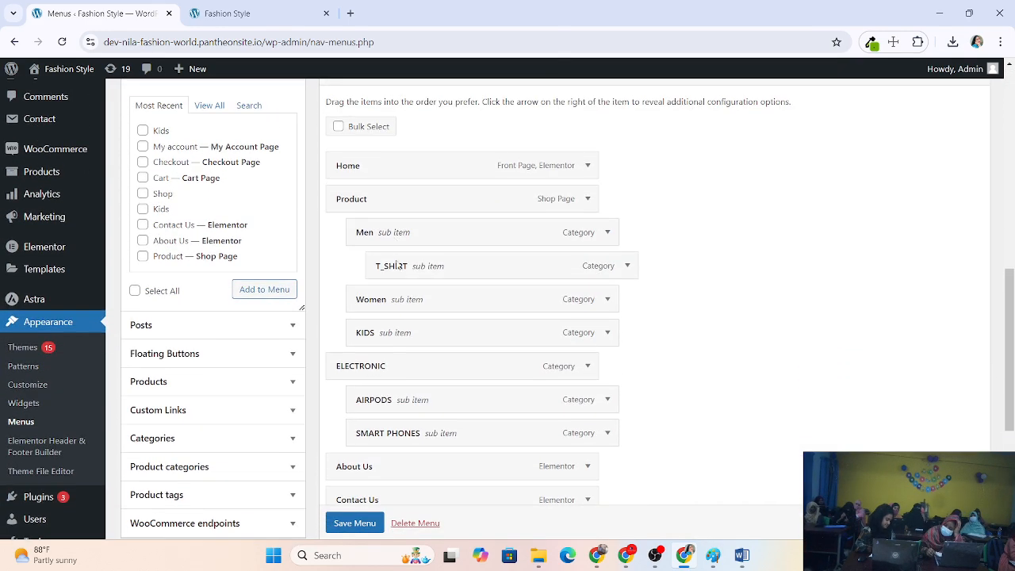
pyautogui.moveTo(382, 356); pyautogui.dragTo(418, 220)
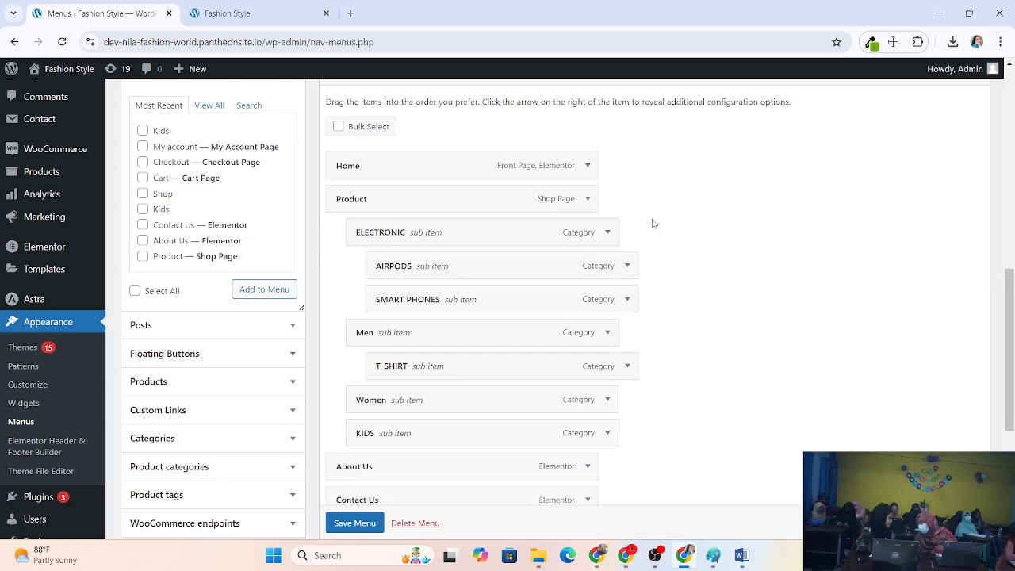
# Nest the Women and KIDS menu items under Men, at the same level as T_SHIRT
pyautogui.scroll(-3, 560, 373)
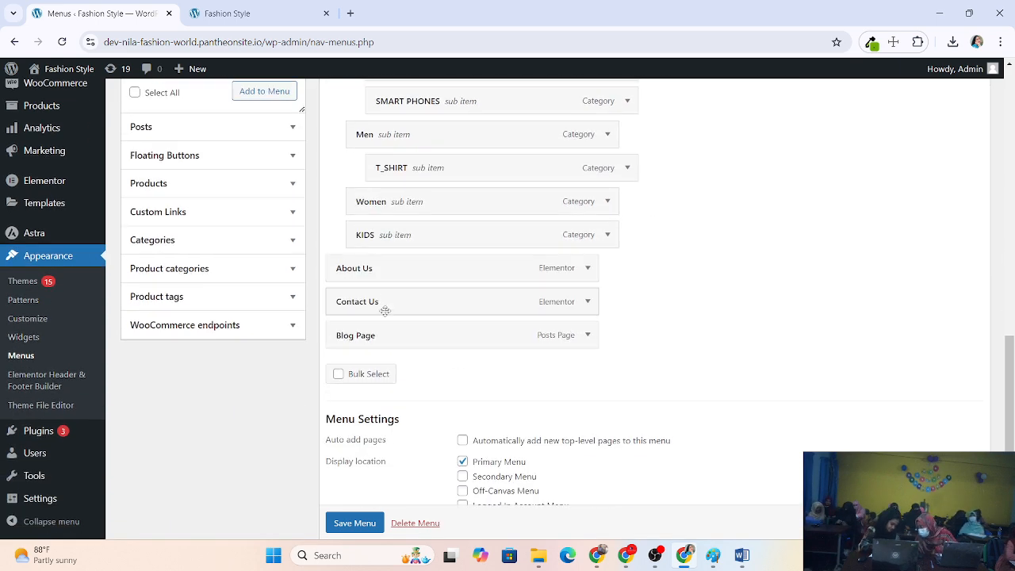
pyautogui.scroll(1, 392, 272)
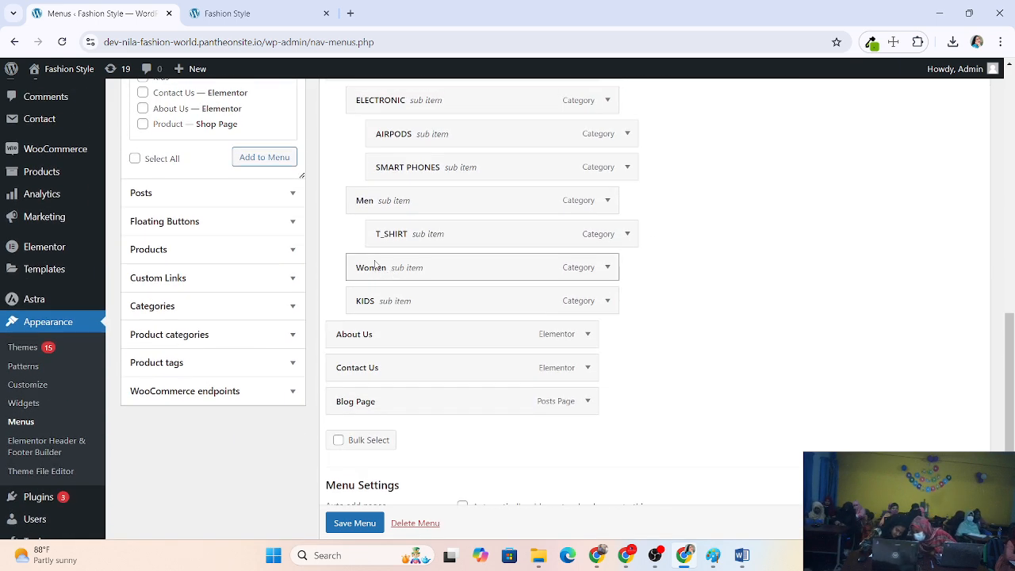
pyautogui.moveTo(386, 255)
pyautogui.mouseDown()
pyautogui.moveTo(408, 255)
pyautogui.moveTo(401, 261)
pyautogui.mouseUp()
pyautogui.moveTo(358, 287); pyautogui.dragTo(381, 290)
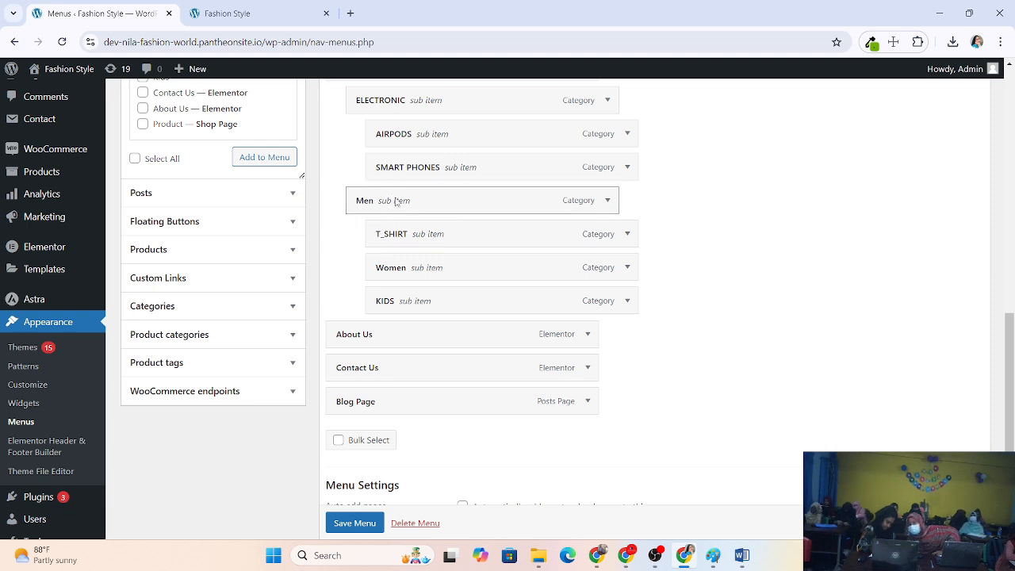
# Save the restructured Main menu and reload the live Fashion Style homepage
pyautogui.scroll(2, 396, 200)
pyautogui.moveTo(393, 324); pyautogui.dragTo(374, 354)
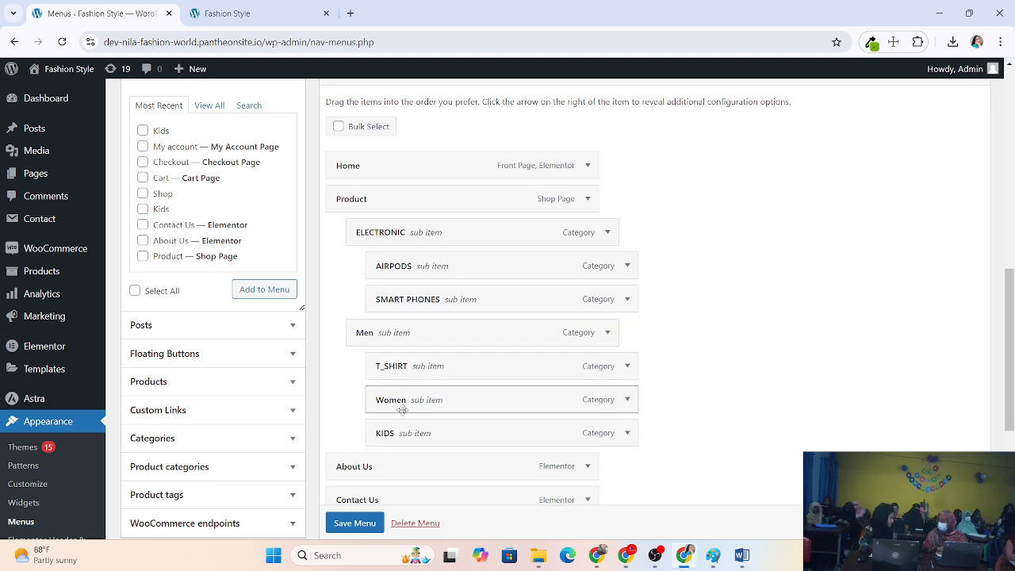
pyautogui.scroll(-2, 403, 410)
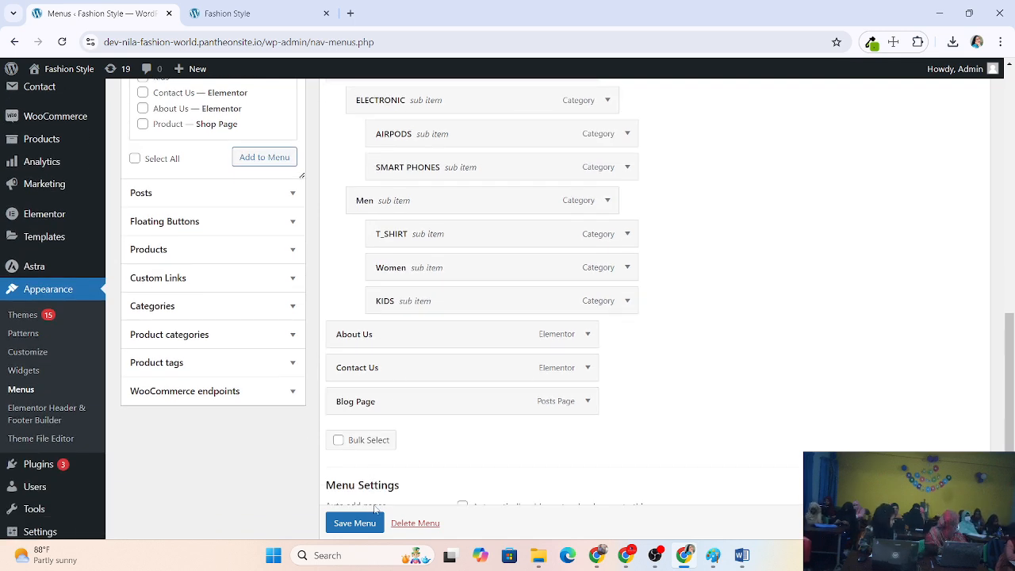
pyautogui.click(356, 523)
pyautogui.scroll(-1, 416, 486)
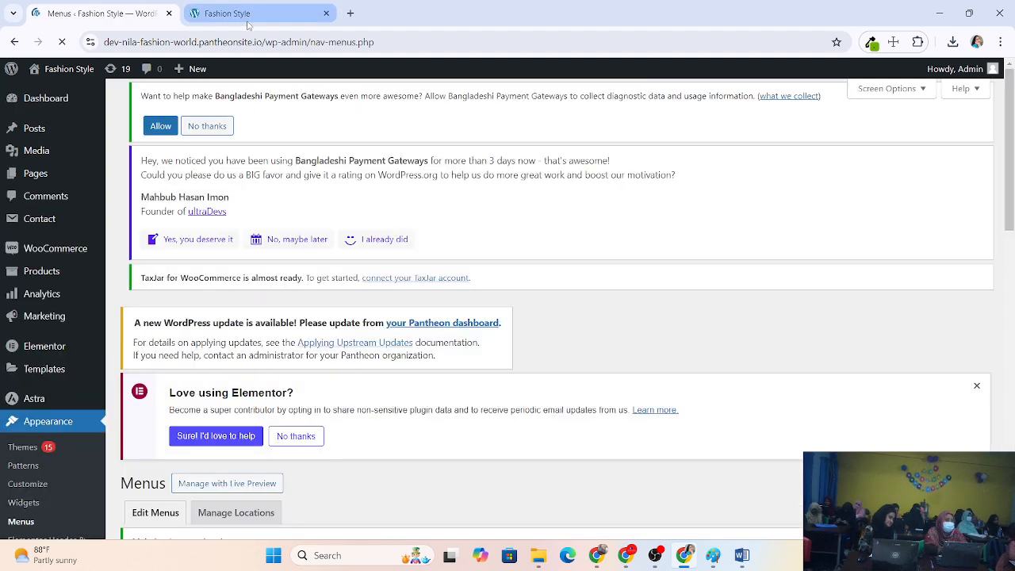
pyautogui.click(228, 13)
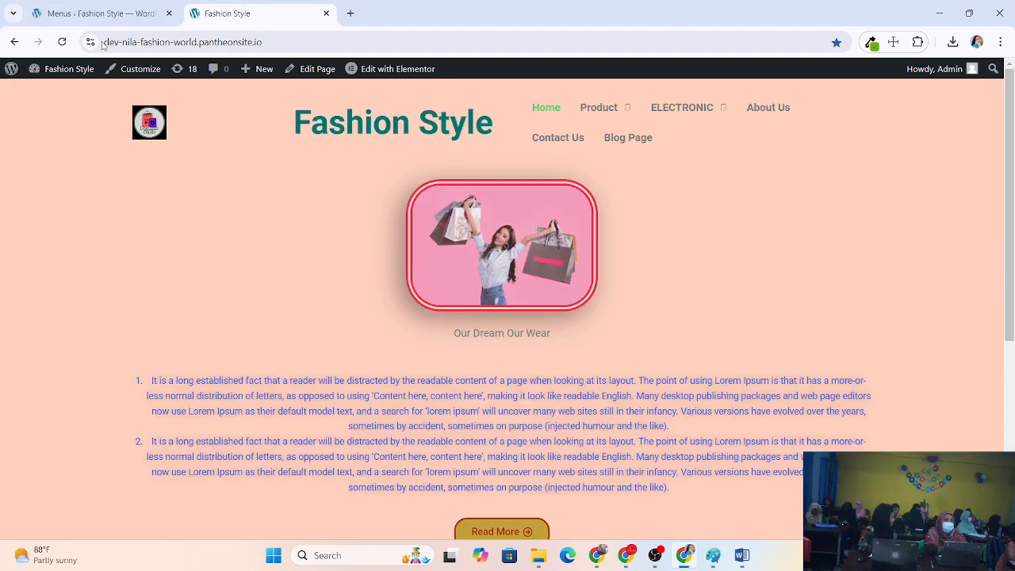
pyautogui.click(62, 42)
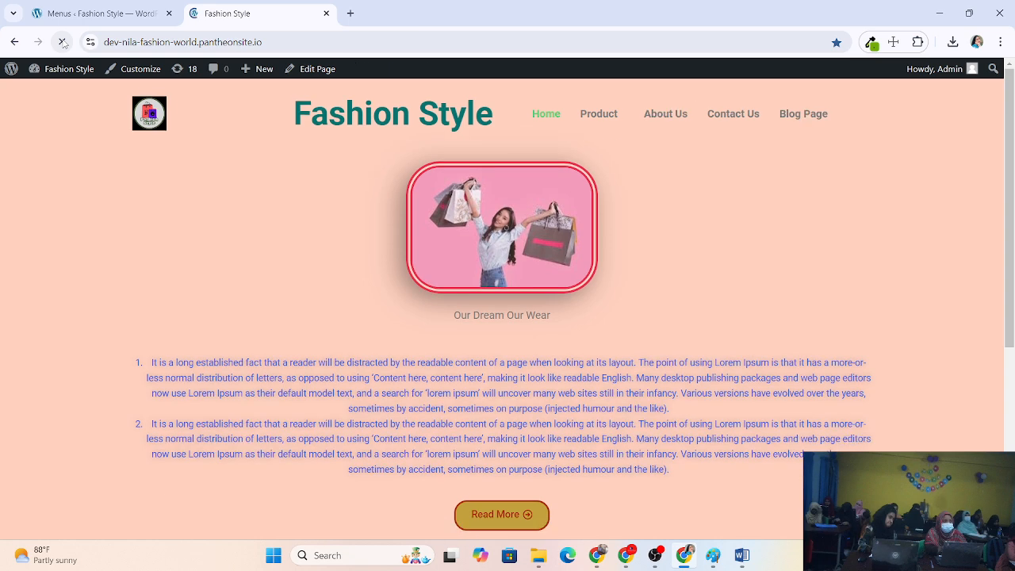
# Open the live Product page and check the ELECTRONIC and Men submenus in the header navigation
pyautogui.click(627, 114)
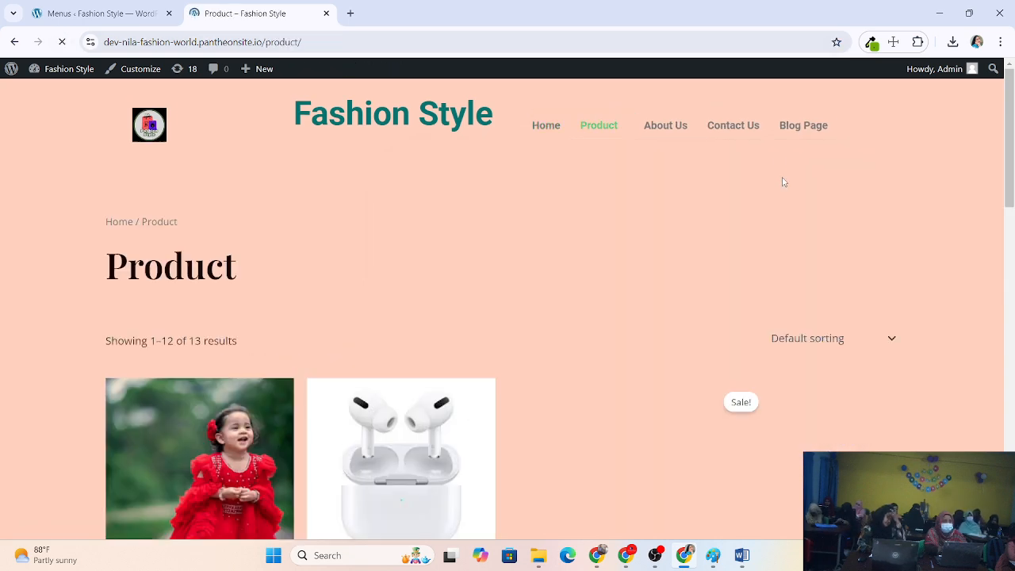
pyautogui.moveTo(616, 118)
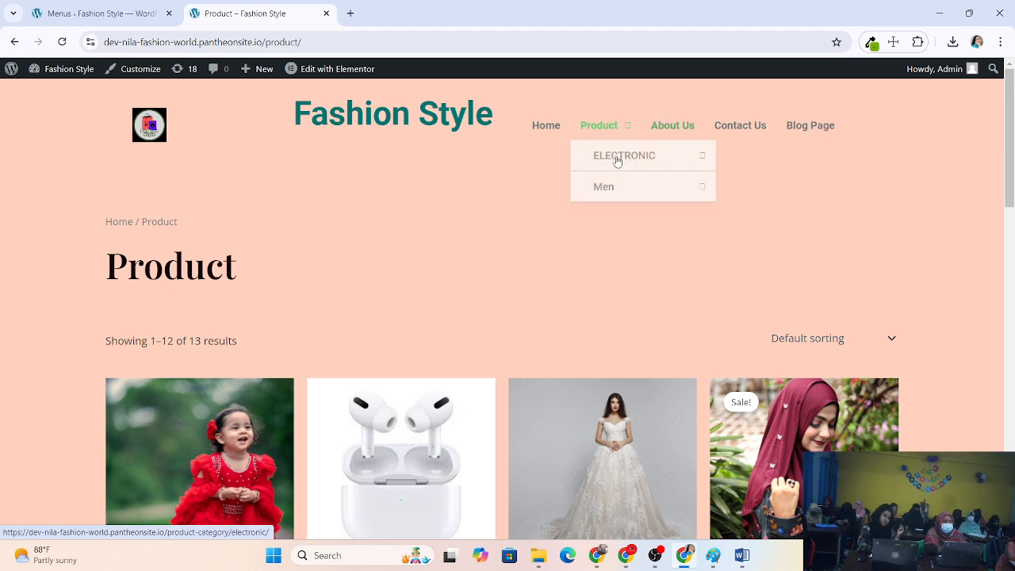
pyautogui.moveTo(623, 191)
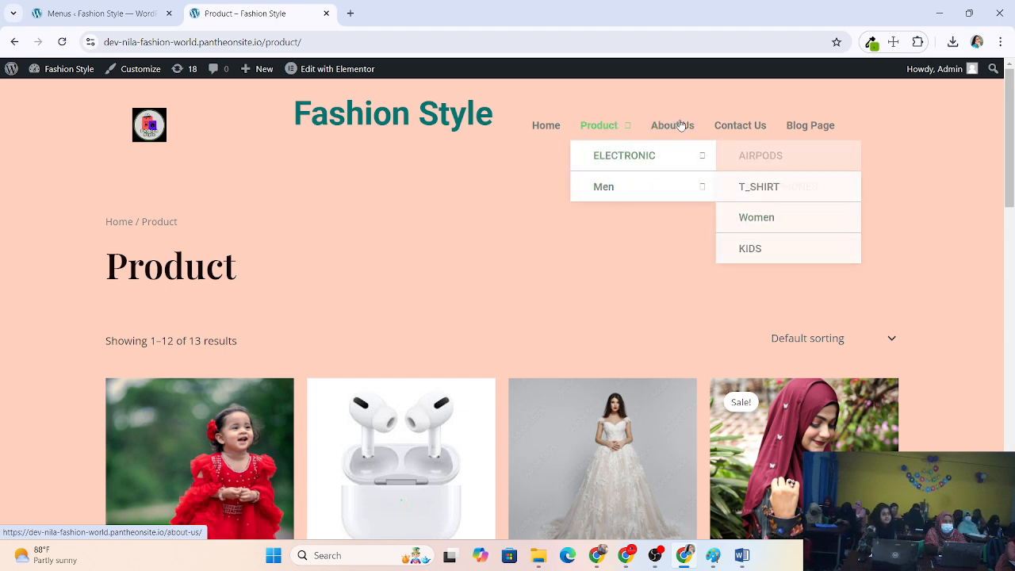
pyautogui.moveTo(680, 161)
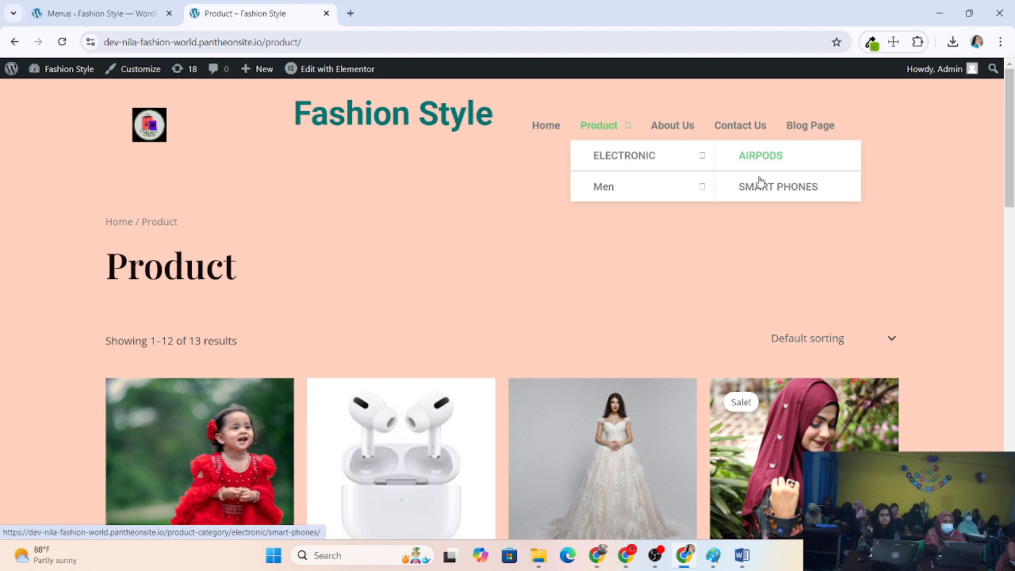
pyautogui.moveTo(690, 188)
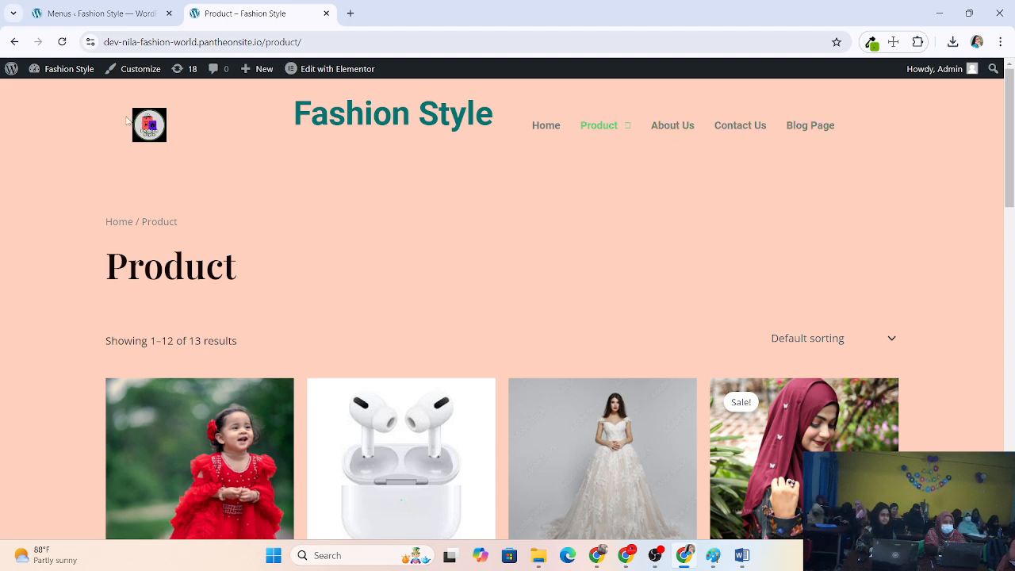
# Return to the WordPress dashboard and open the Elementor Header & Footer Builder template list
pyautogui.click(101, 14)
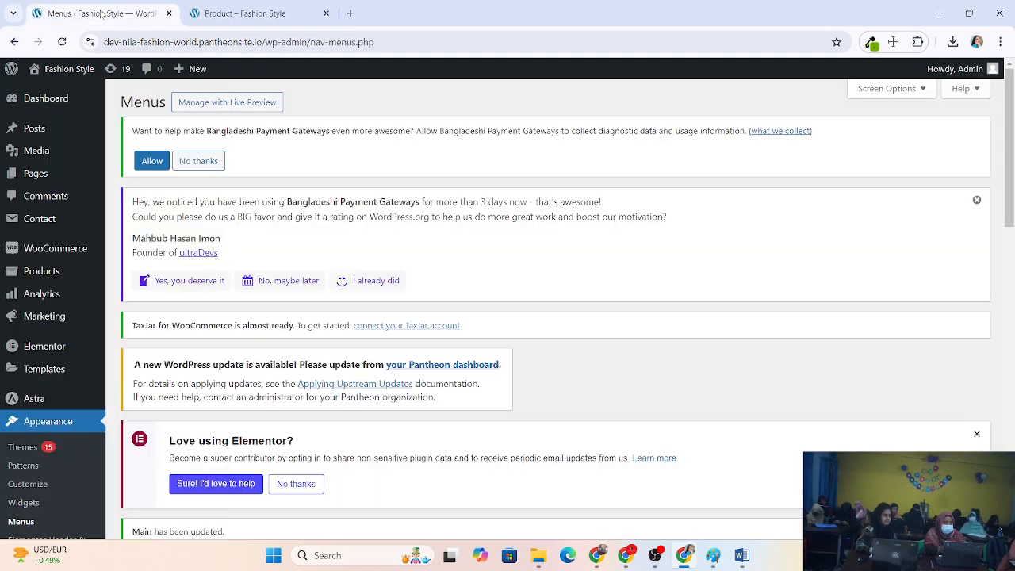
pyautogui.scroll(-4, 323, 335)
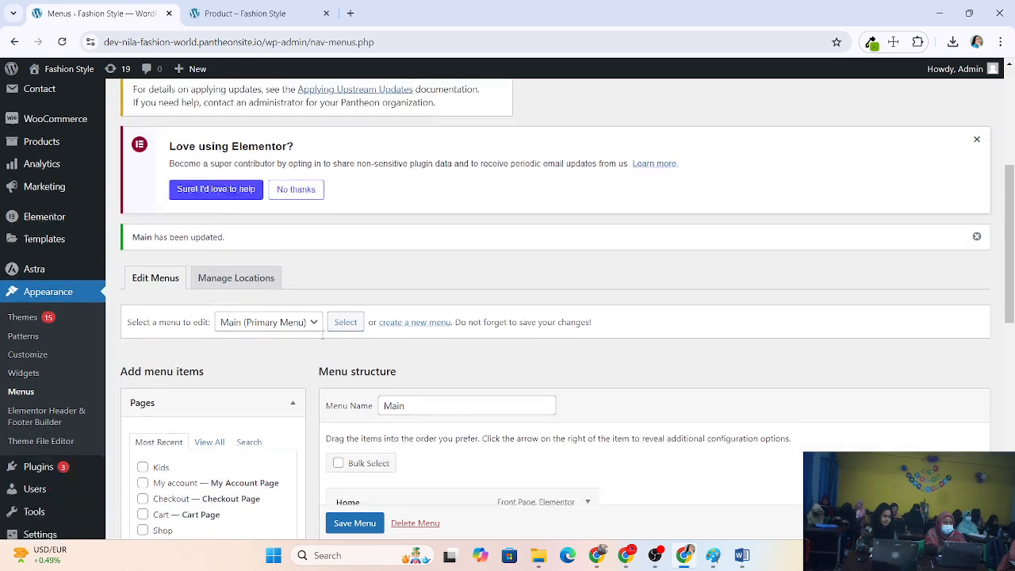
pyautogui.scroll(-4, 323, 335)
pyautogui.scroll(8, 204, 306)
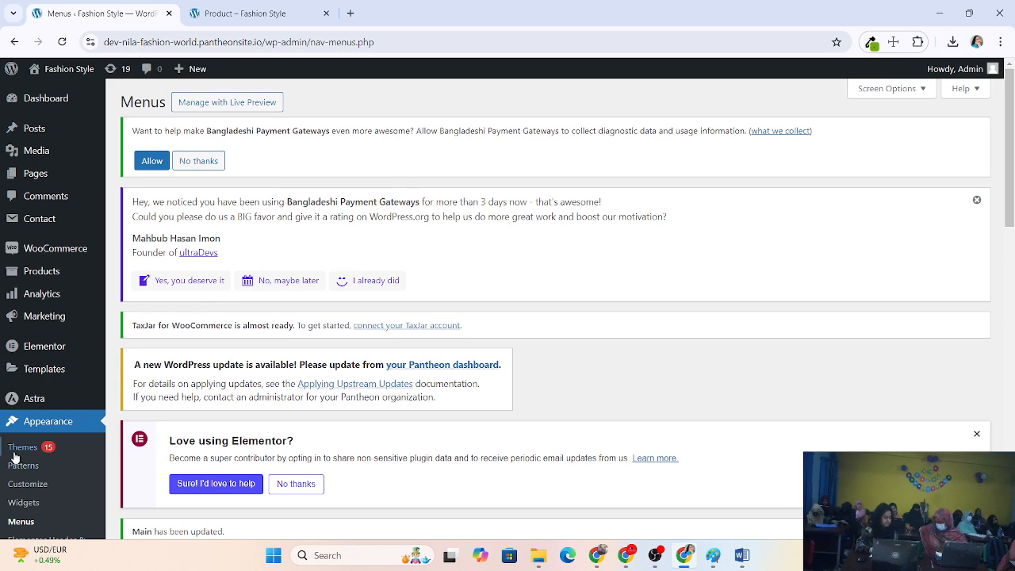
pyautogui.moveTo(59, 349)
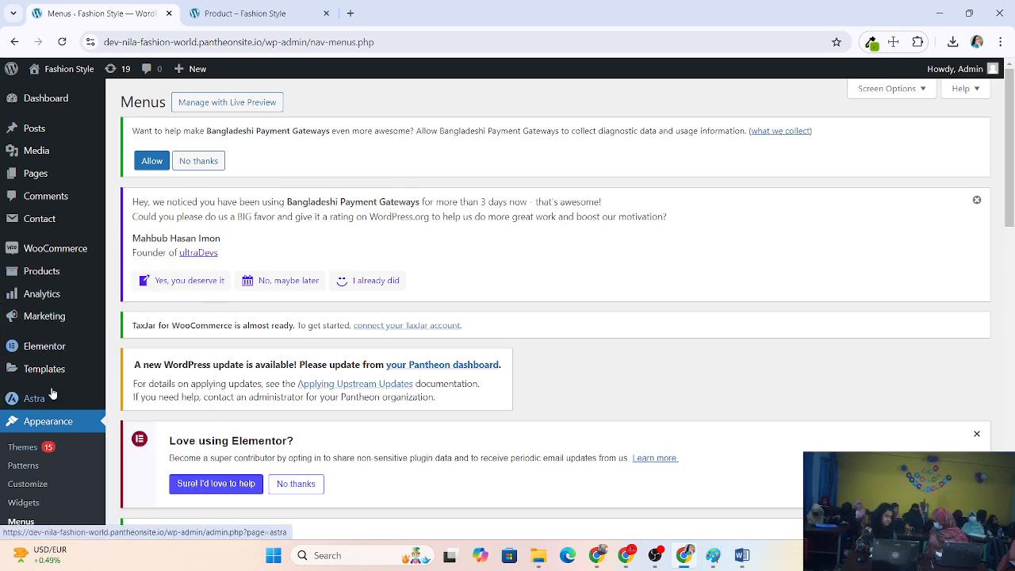
pyautogui.scroll(-2, 51, 393)
pyautogui.scroll(-3, 52, 396)
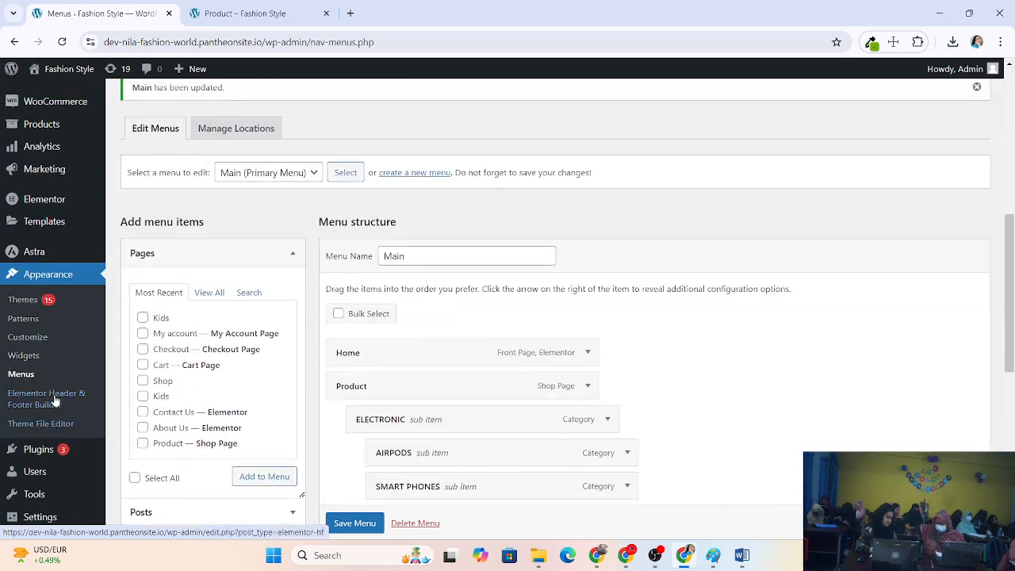
pyautogui.scroll(5, 53, 396)
pyautogui.scroll(-3, 49, 396)
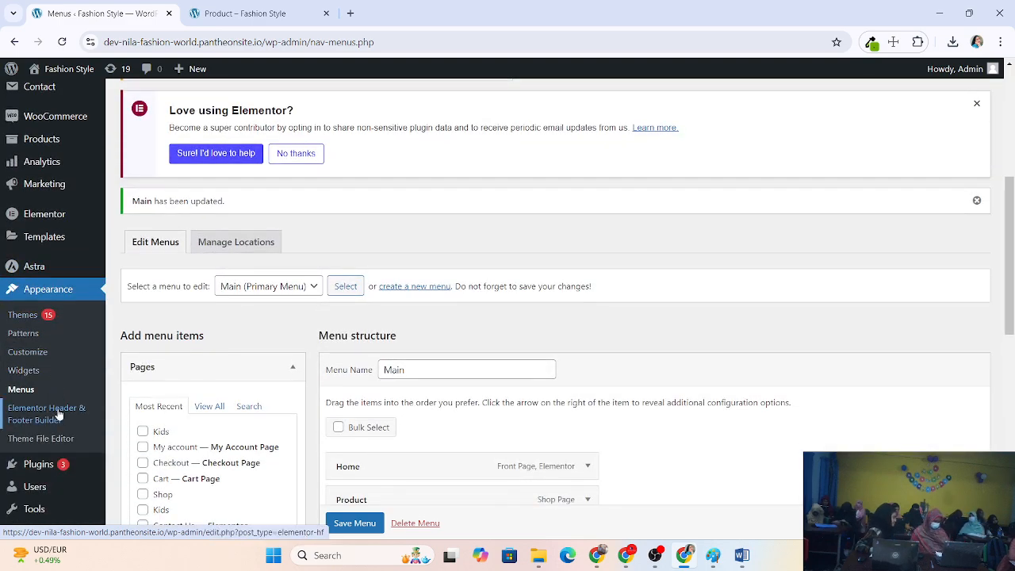
pyautogui.click(61, 411)
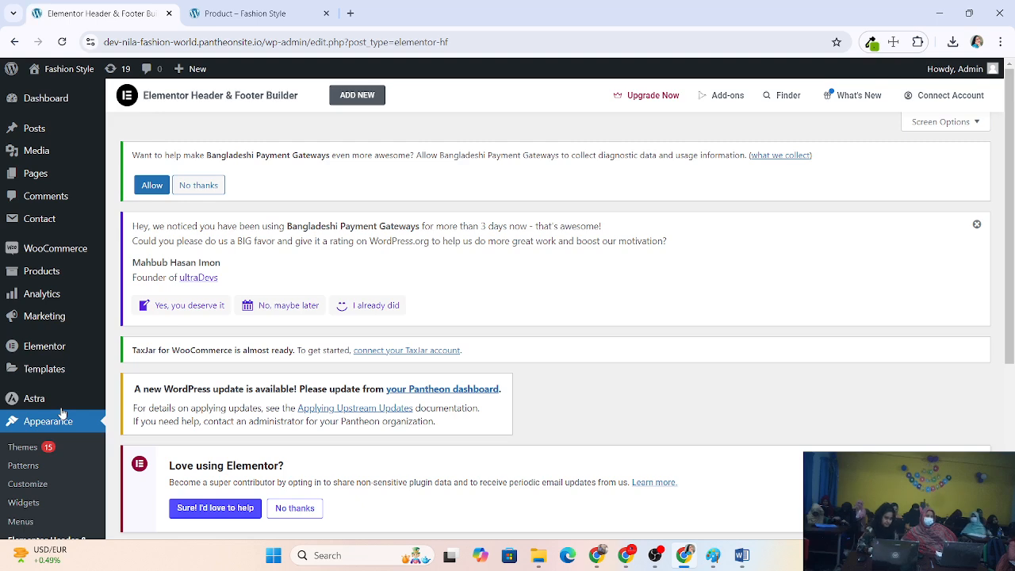
# Open the Header template for editing in Elementor
pyautogui.scroll(-3, 340, 410)
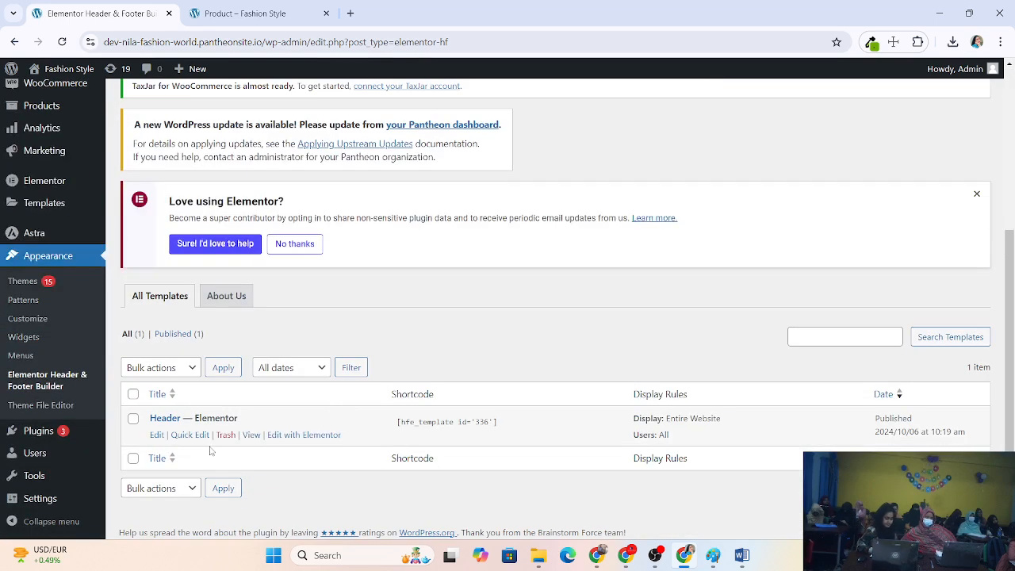
pyautogui.click(157, 435)
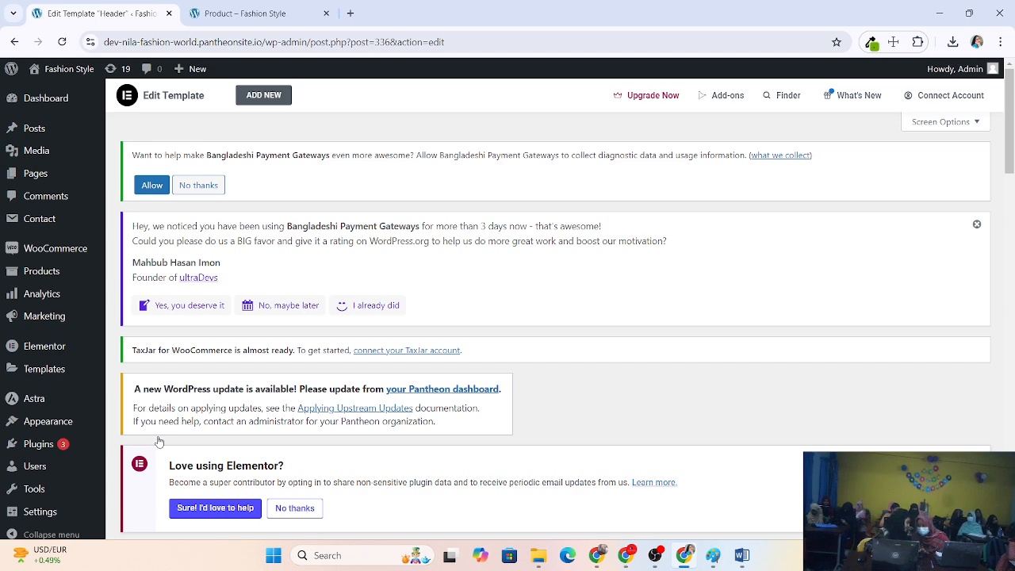
pyautogui.scroll(-4, 158, 476)
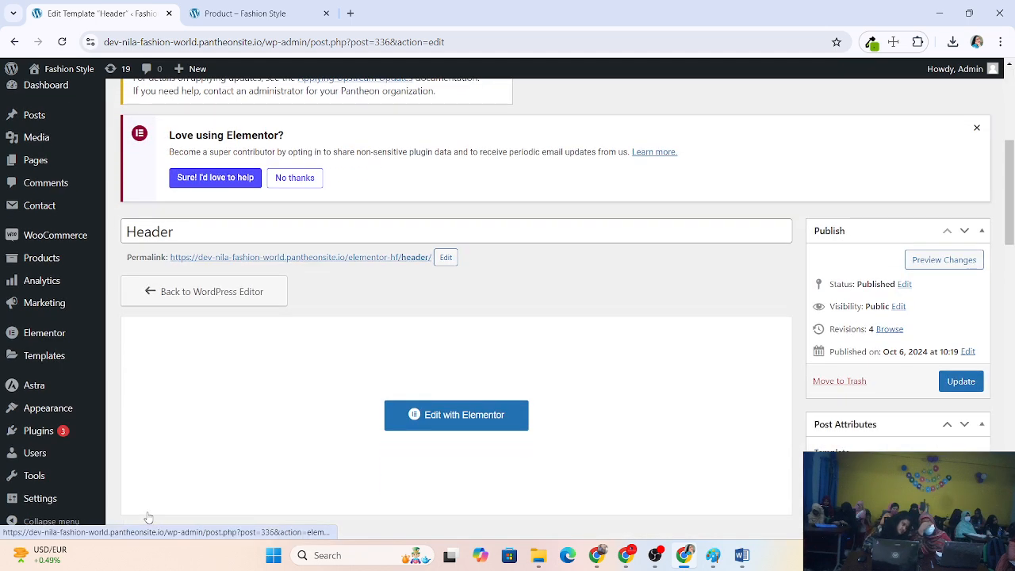
pyautogui.click(458, 426)
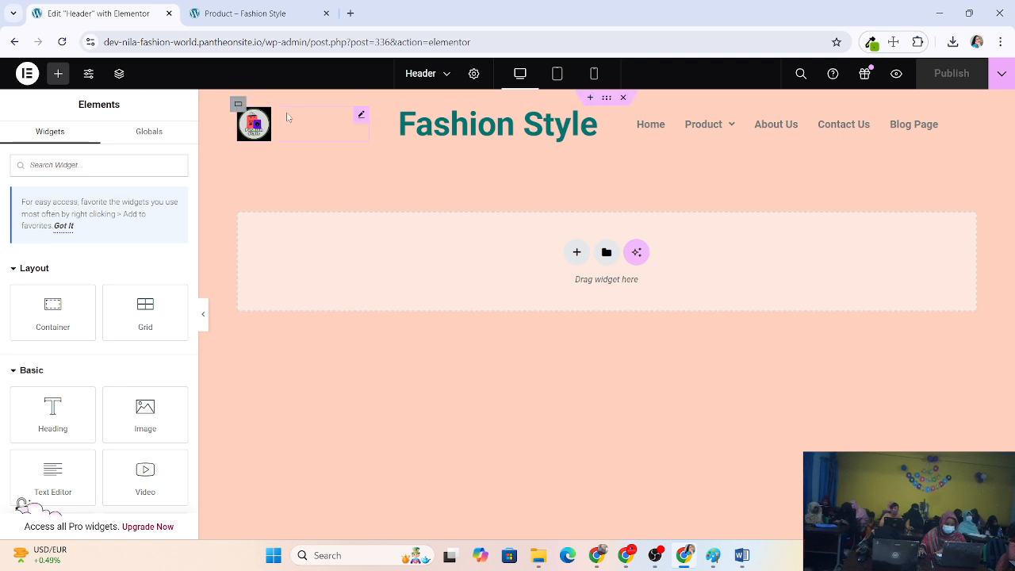
# Compare the header with the live Product page, and set the header logo image's width to 31%
pyautogui.click(273, 11)
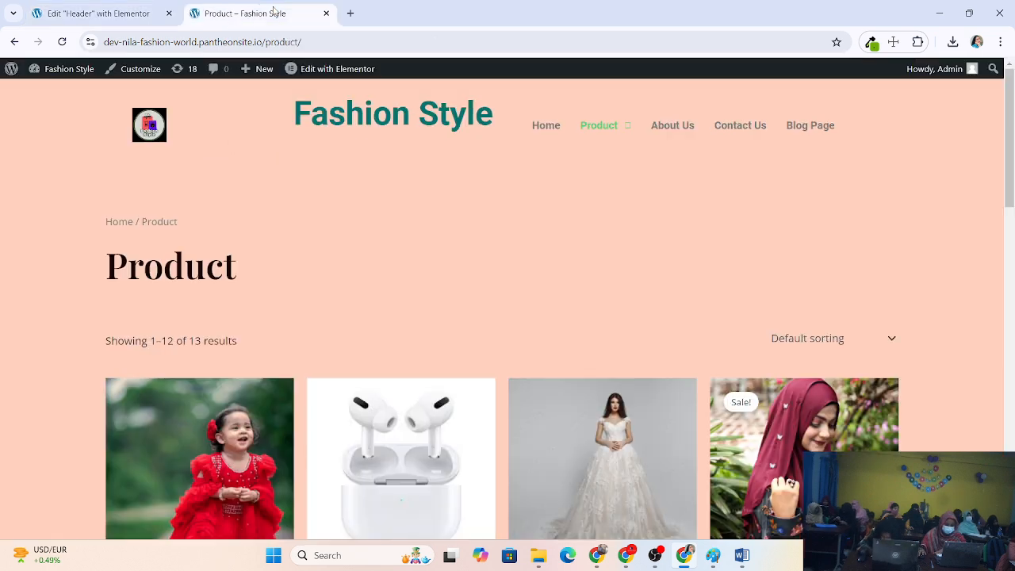
pyautogui.click(119, 16)
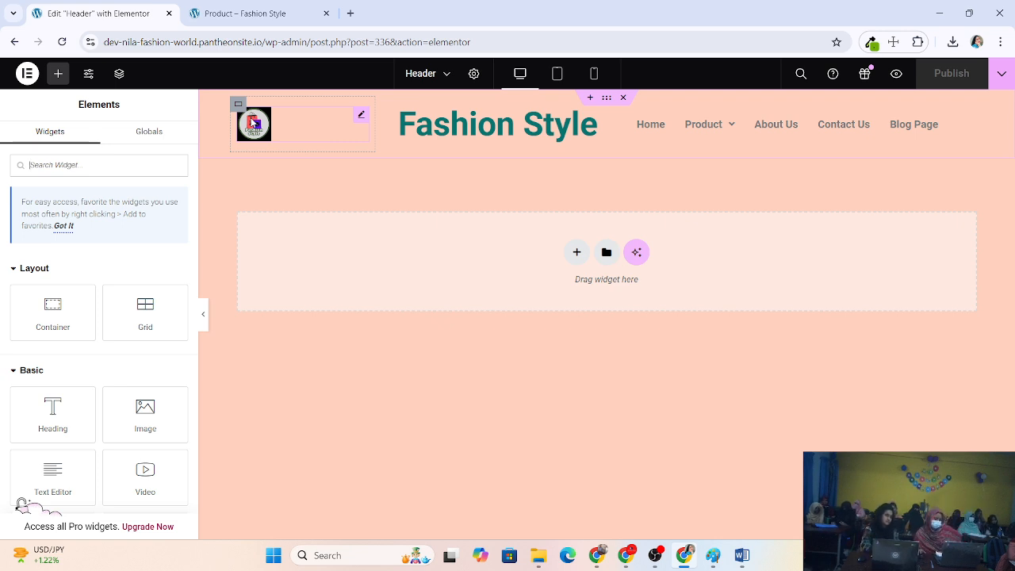
pyautogui.click(360, 117)
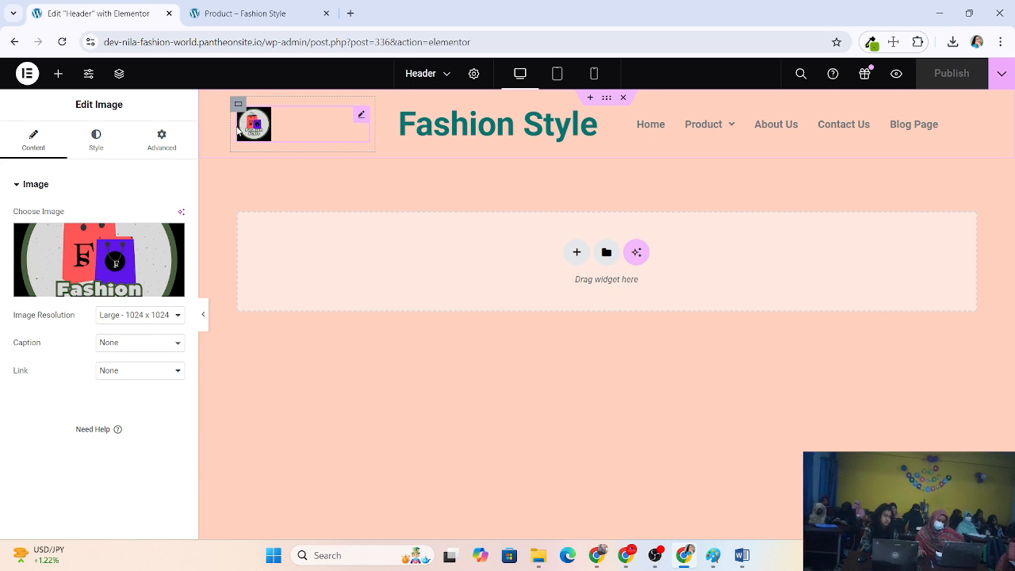
pyautogui.click(96, 140)
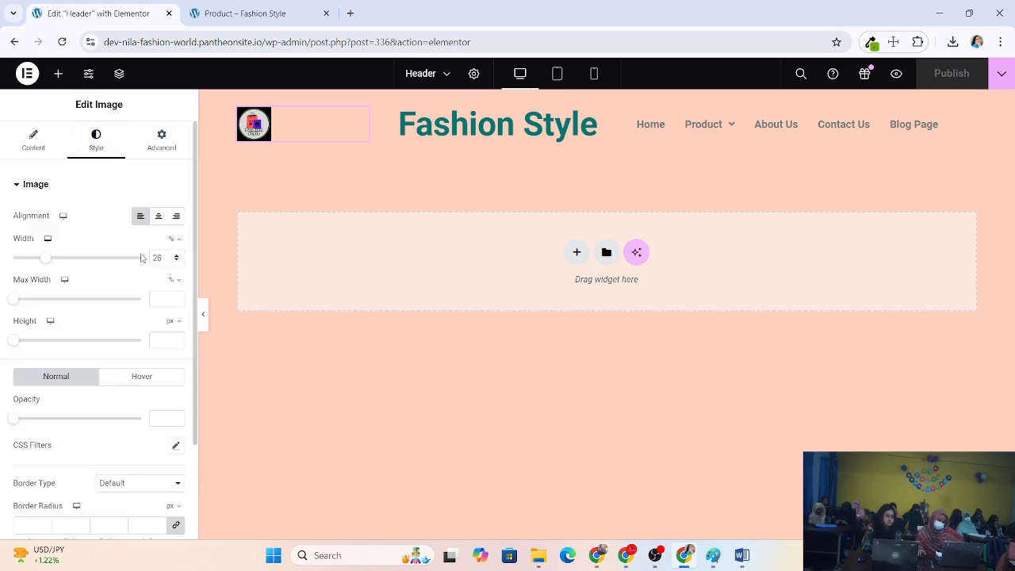
pyautogui.click(176, 256)
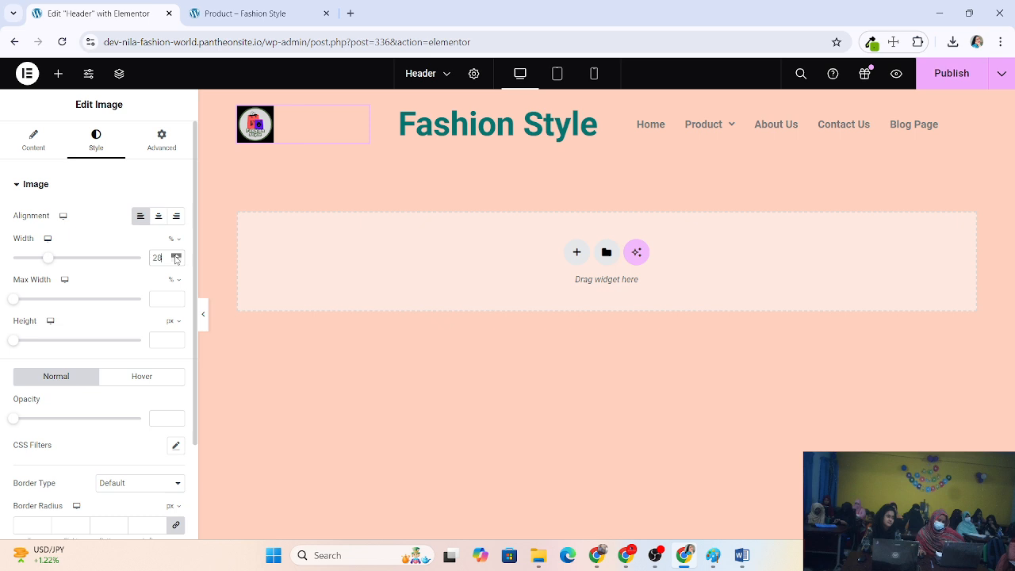
pyautogui.click(176, 256)
pyautogui.click(176, 256)
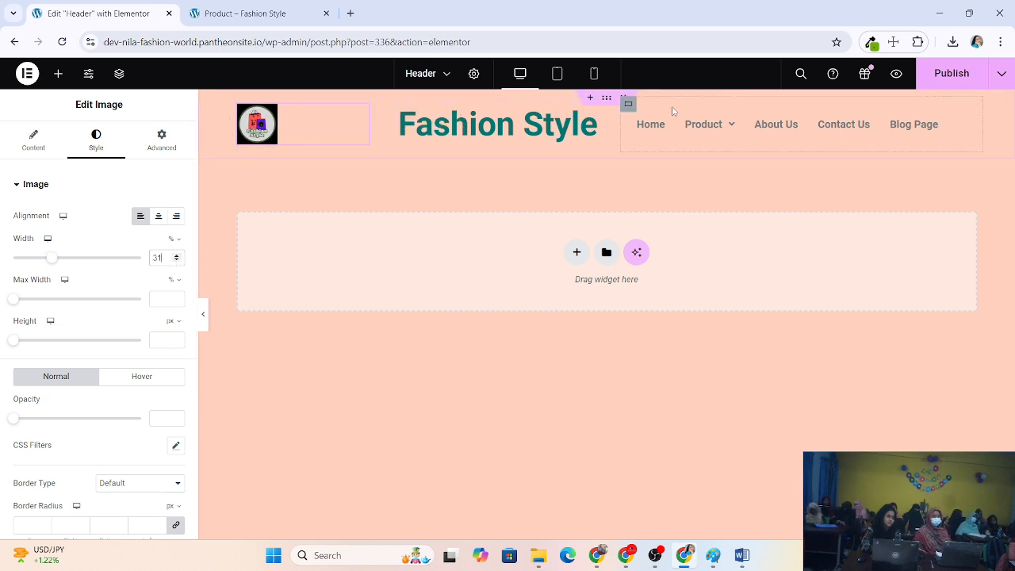
# Set the width of the container holding the Fashion Style title to 38%
pyautogui.click(628, 105)
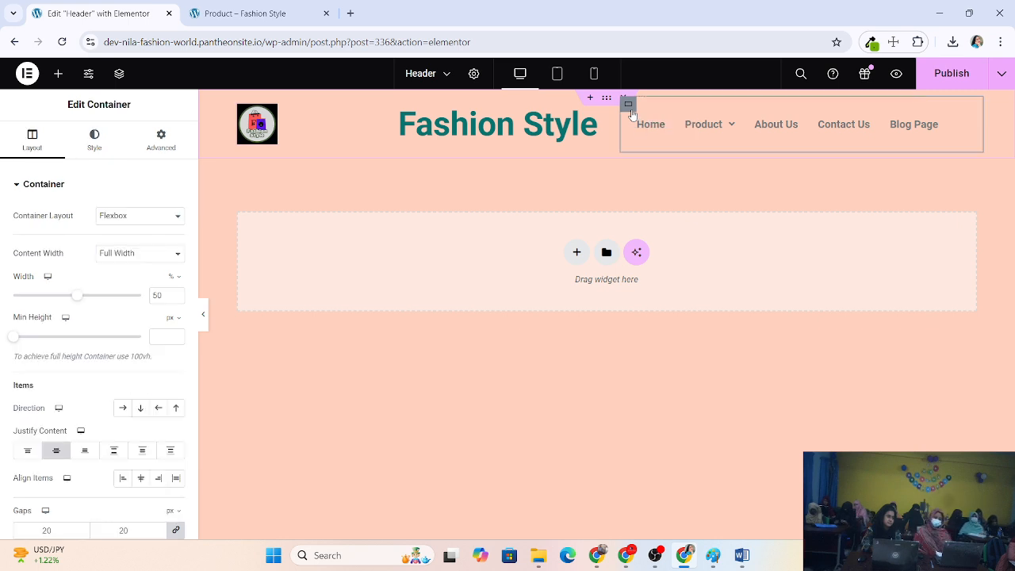
pyautogui.click(397, 104)
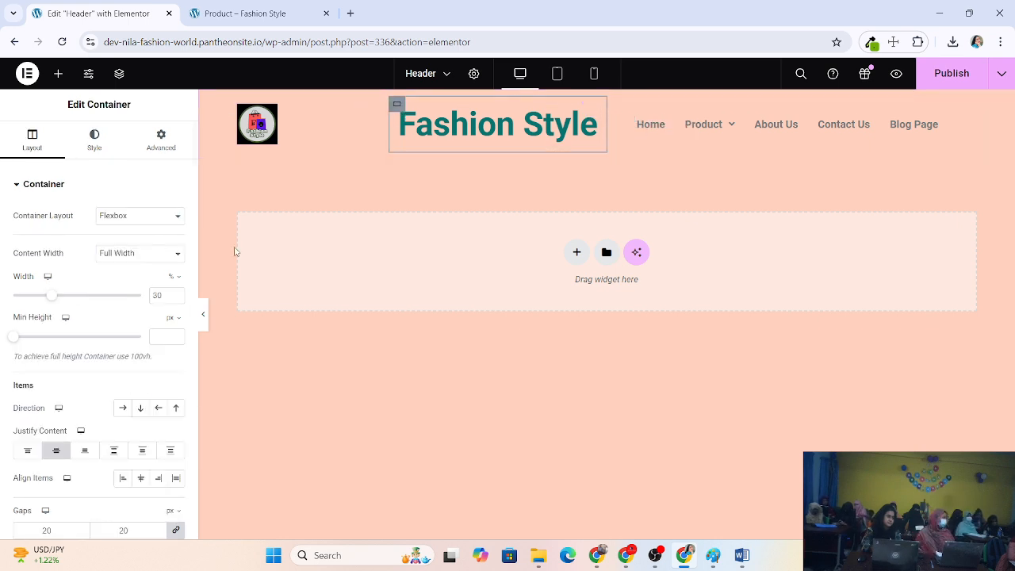
pyautogui.click(179, 293)
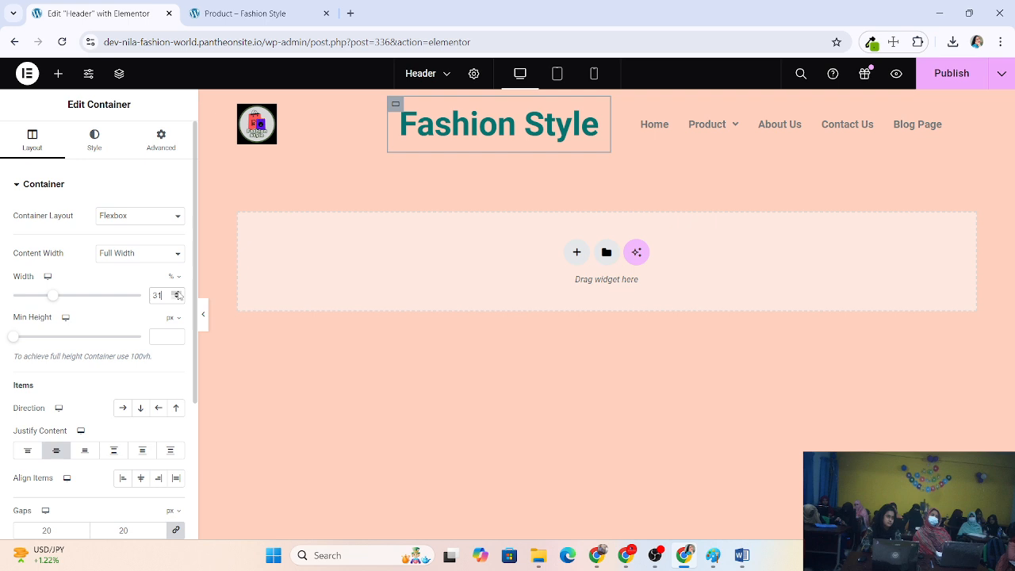
pyautogui.click(178, 294)
pyautogui.click(178, 293)
pyautogui.click(178, 293)
pyautogui.click(178, 293)
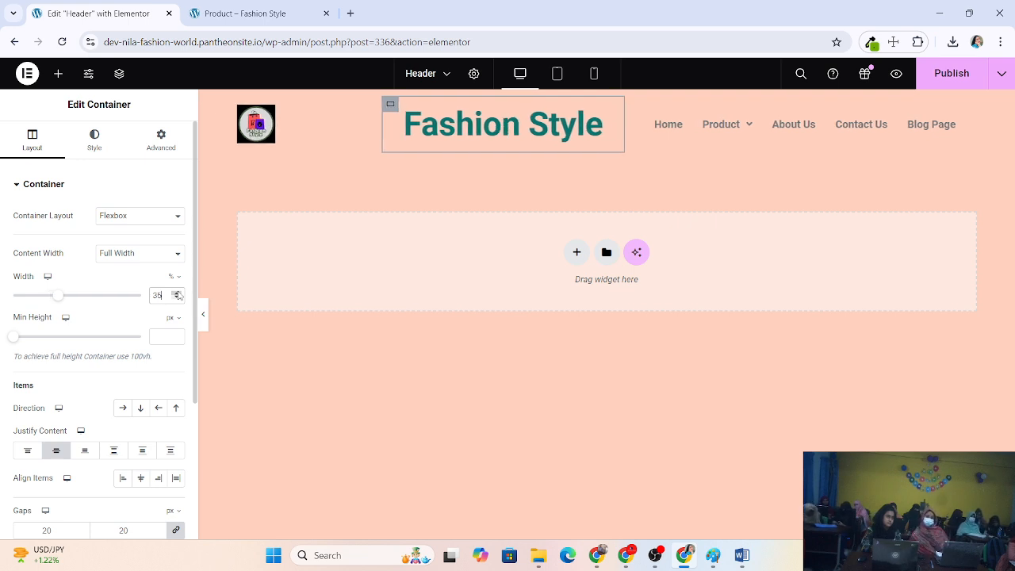
pyautogui.click(179, 293)
pyautogui.click(178, 293)
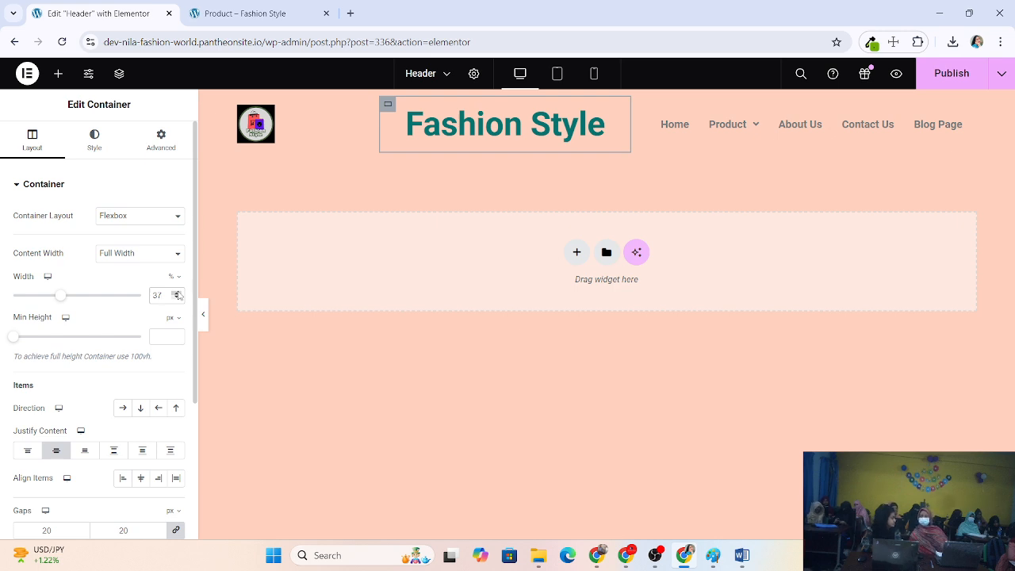
pyautogui.click(178, 293)
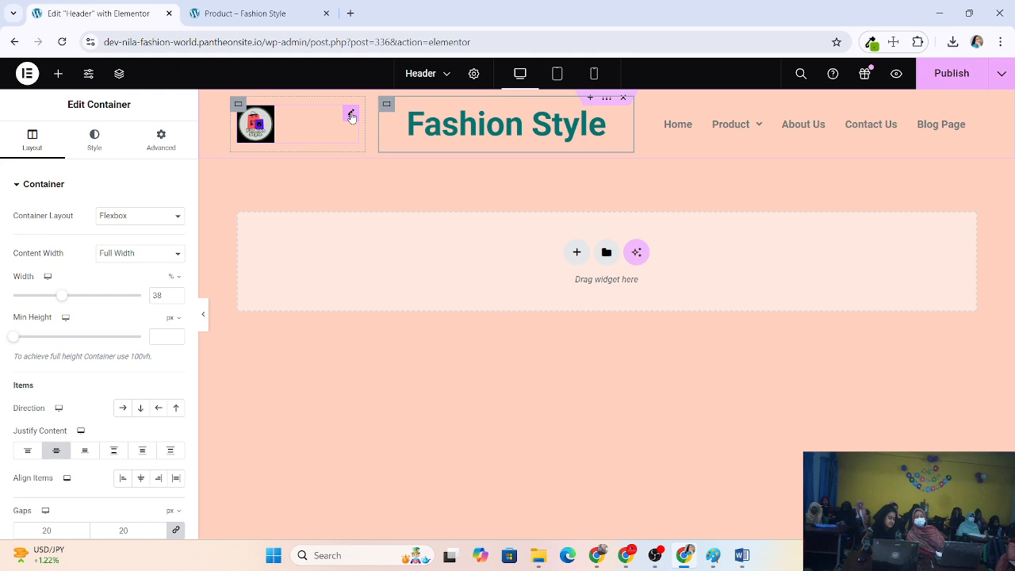
# Set the width of the container holding the Fashion Style title to 40%
pyautogui.click(352, 115)
pyautogui.click(237, 106)
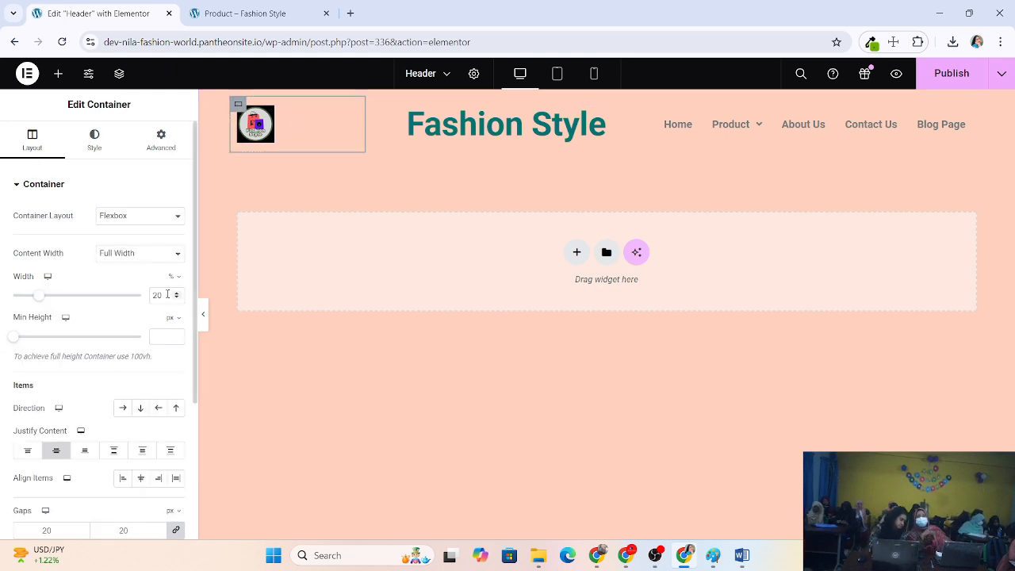
pyautogui.click(386, 104)
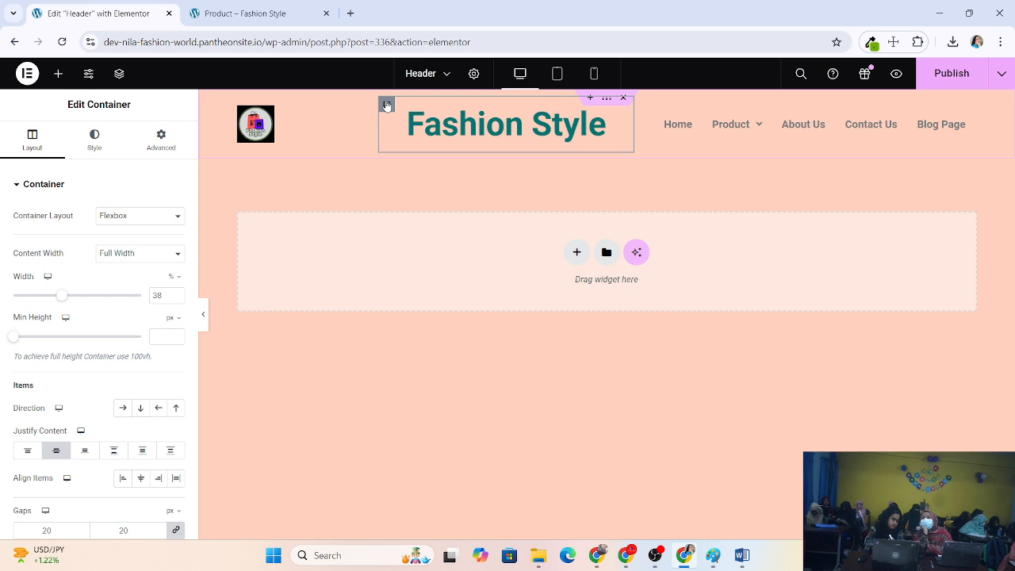
pyautogui.click(176, 294)
pyautogui.click(176, 294)
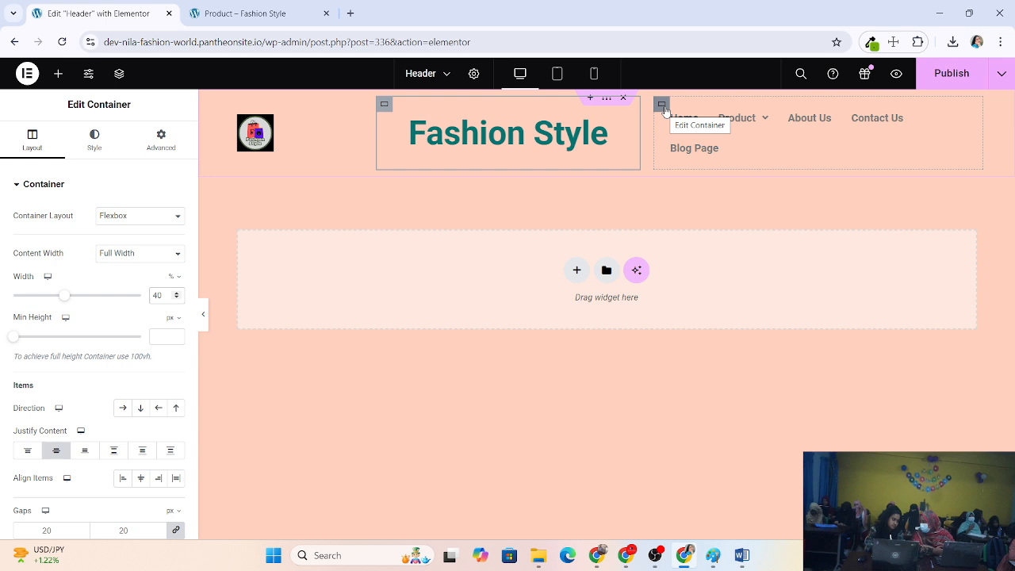
# Set the width of the container holding the navigation menu to 40% and preview the header without the editing controls
pyautogui.click(663, 107)
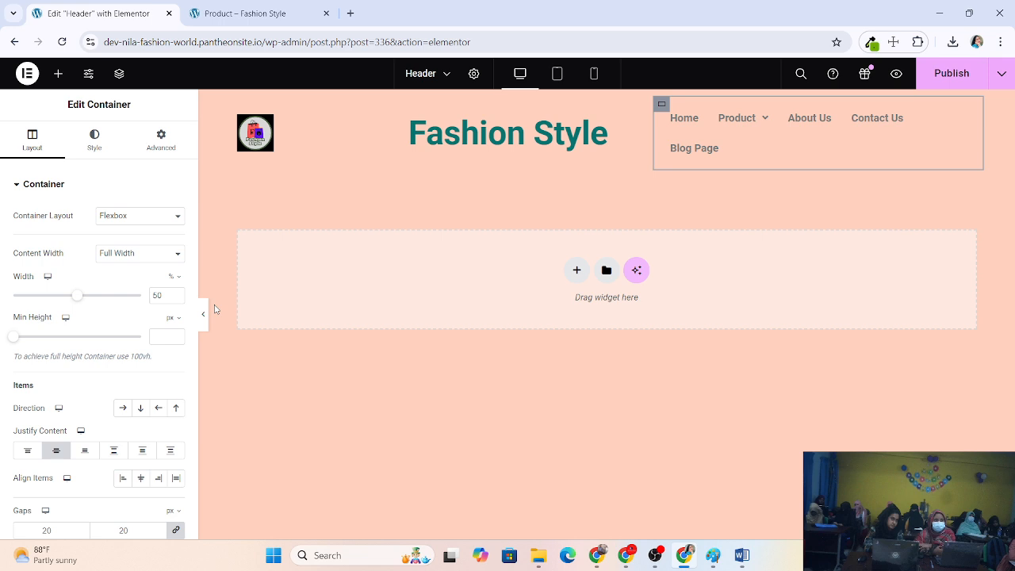
pyautogui.click(176, 299)
pyautogui.click(176, 299)
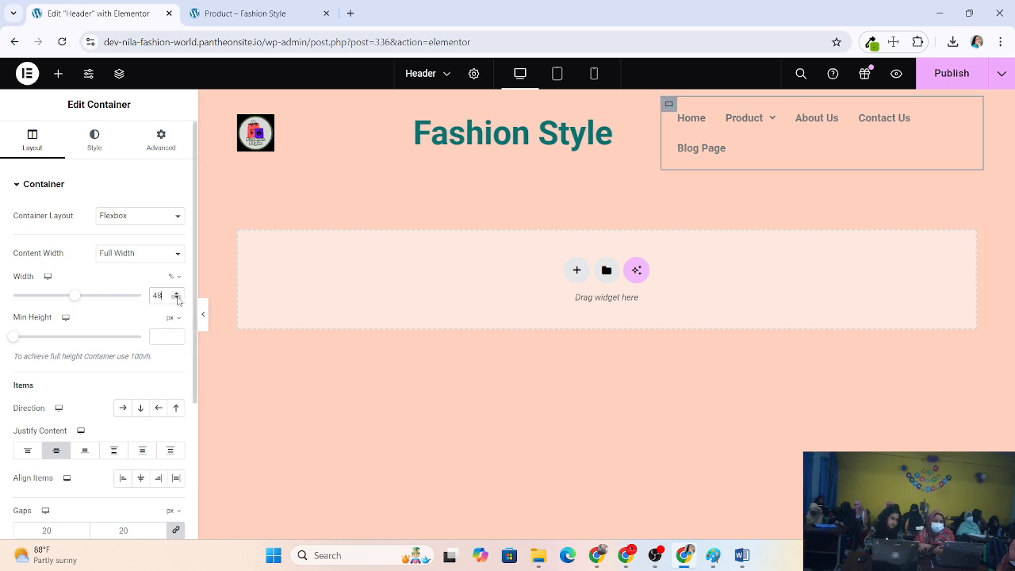
pyautogui.click(176, 299)
pyautogui.click(176, 299)
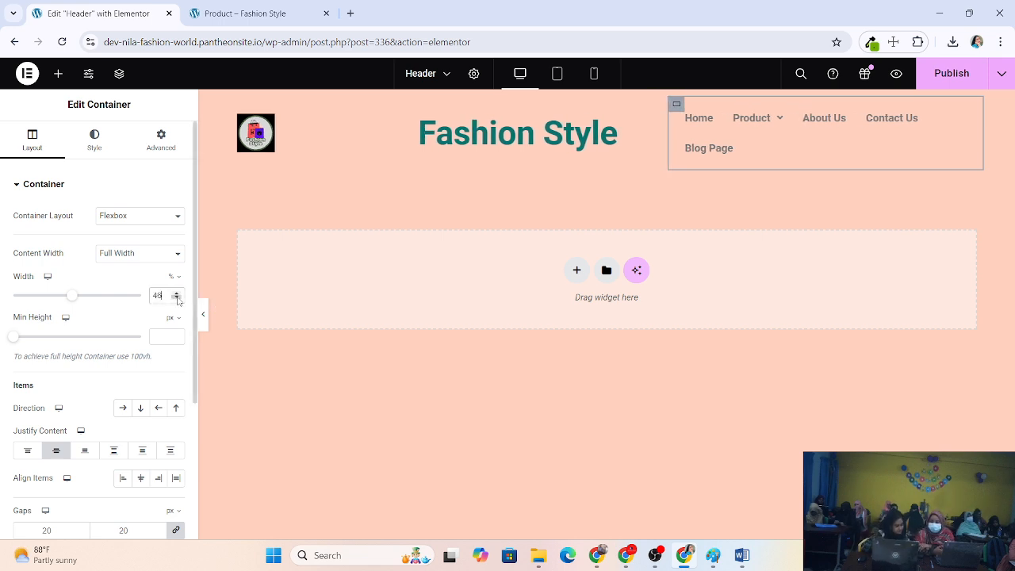
pyautogui.click(176, 299)
pyautogui.click(177, 299)
pyautogui.click(177, 298)
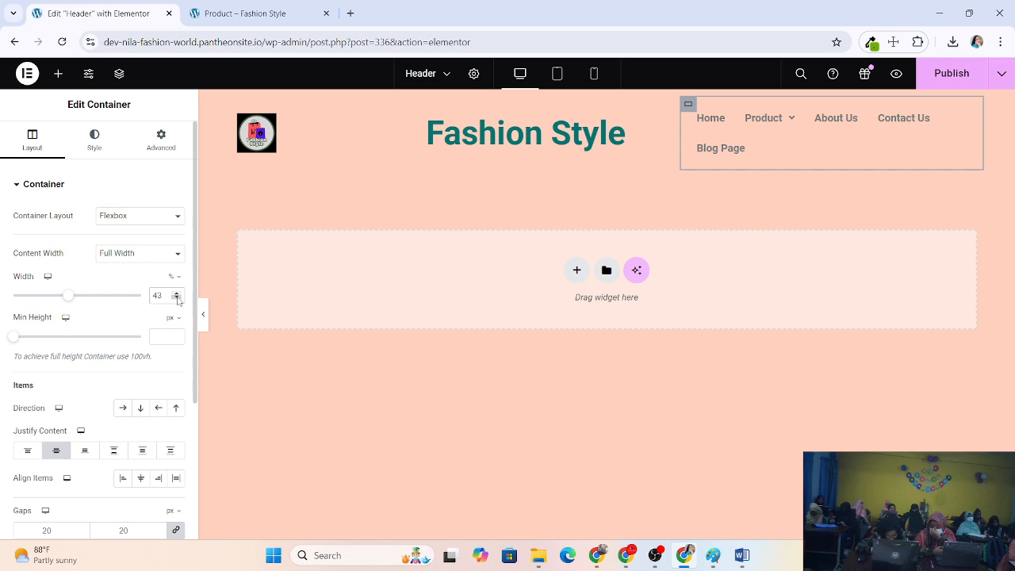
pyautogui.click(177, 299)
pyautogui.click(177, 299)
pyautogui.click(177, 298)
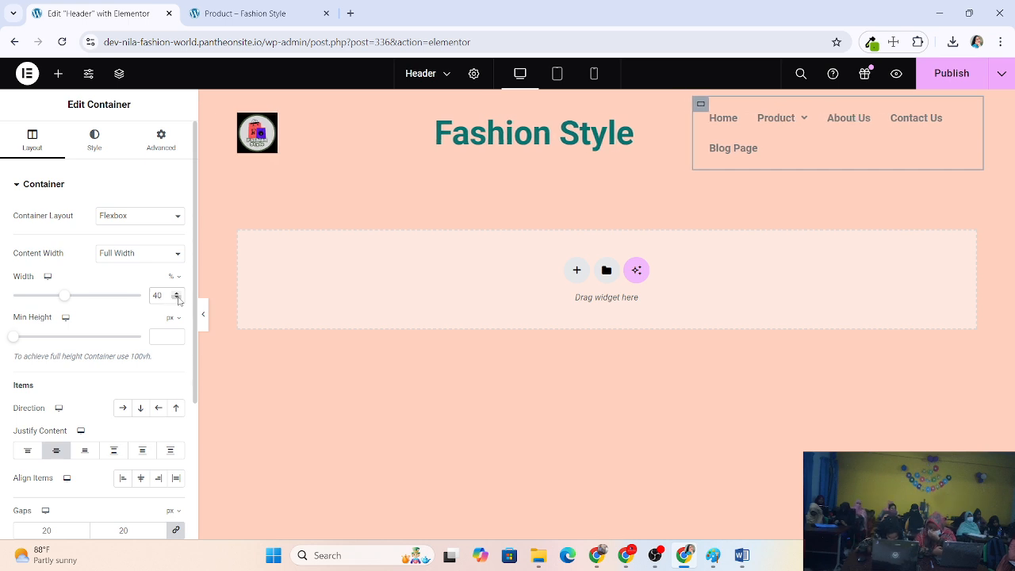
pyautogui.click(203, 316)
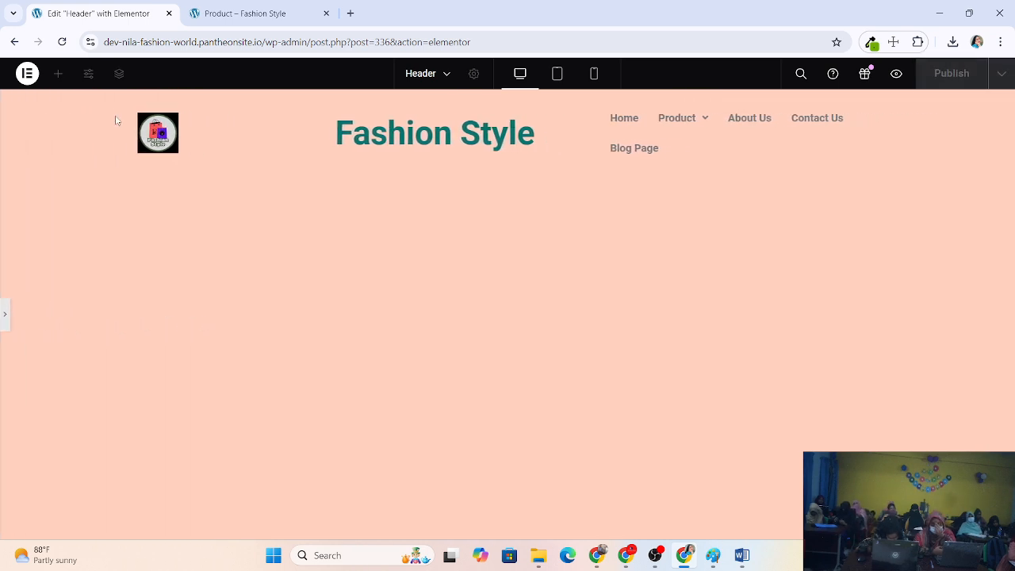
pyautogui.hotkey('ctrl', 'p')
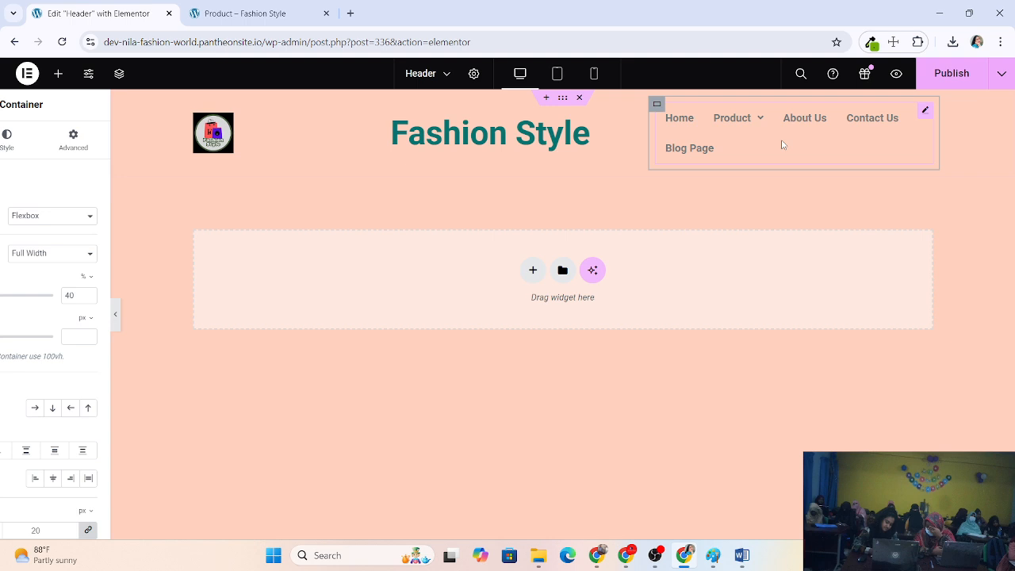
# Publish the header and check it on the reloaded live Product page, then return to the header editor
pyautogui.click(957, 74)
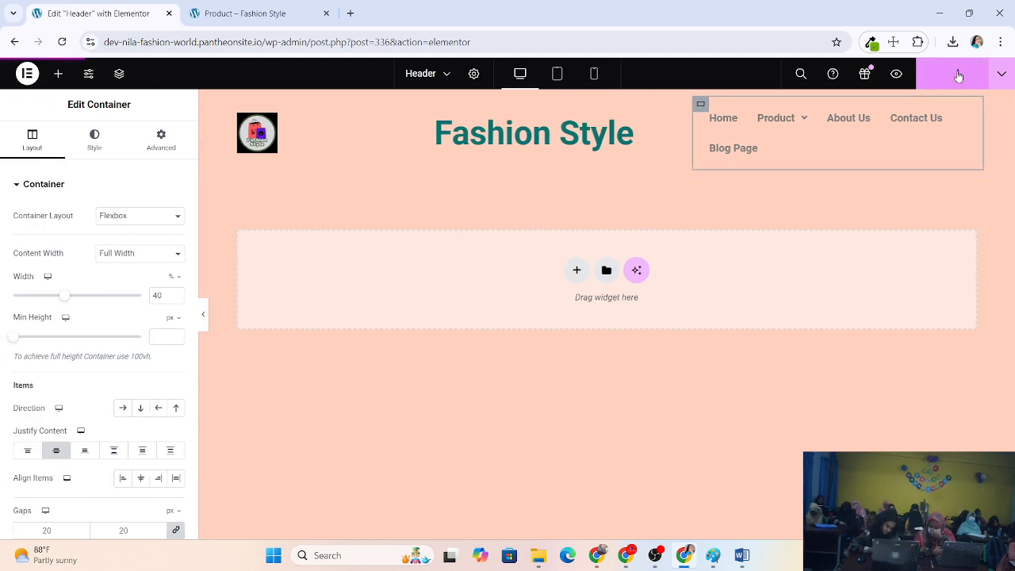
pyautogui.click(293, 12)
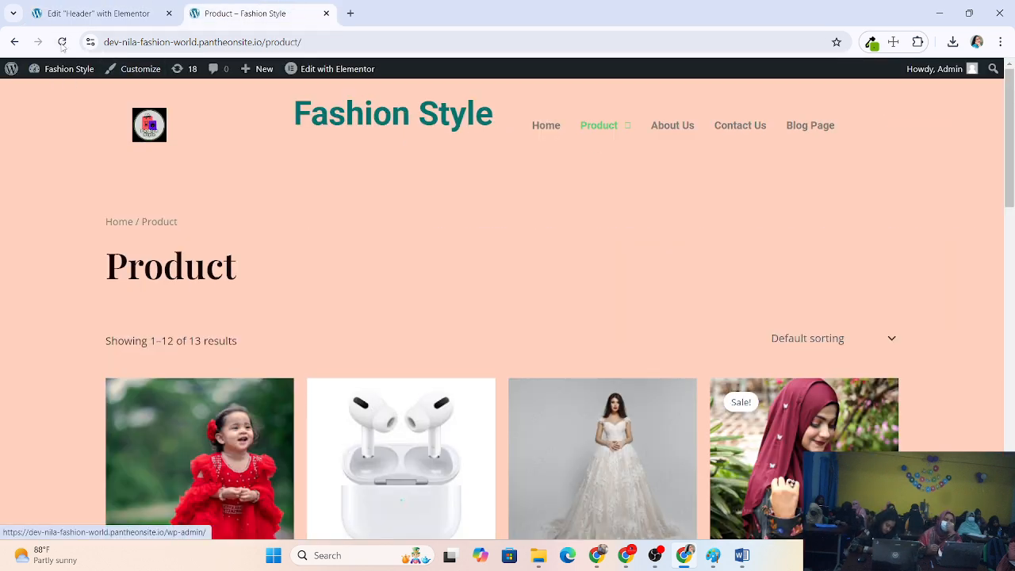
pyautogui.click(62, 42)
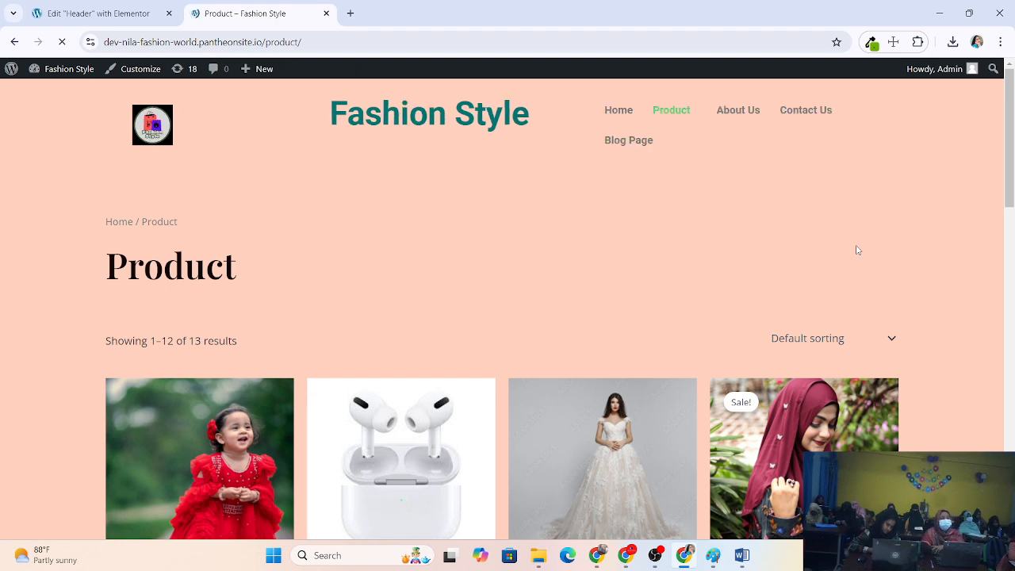
pyautogui.click(115, 7)
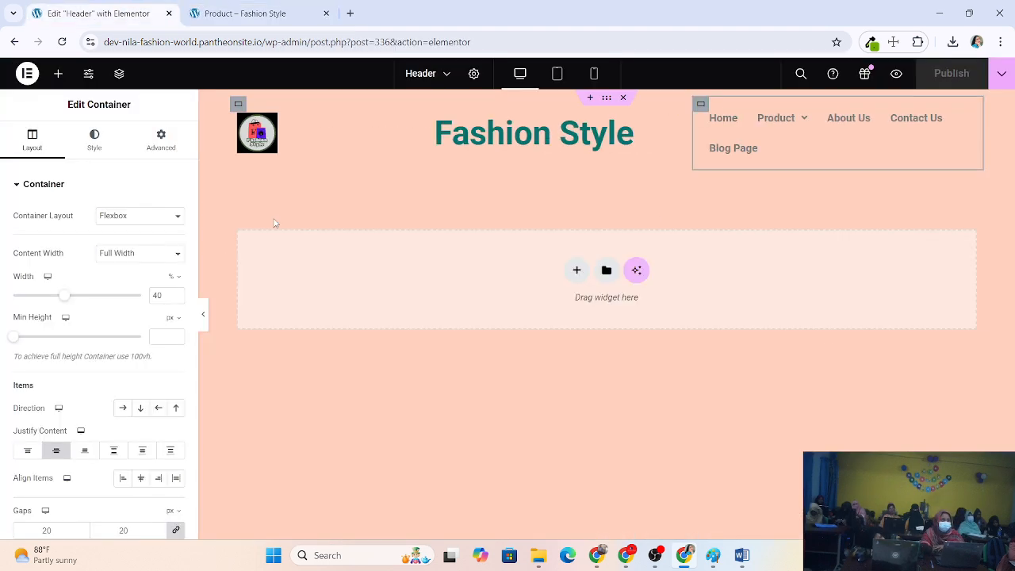
# Set the width of the navigation menu's container to 45%
pyautogui.click(176, 293)
pyautogui.click(176, 292)
pyautogui.click(176, 292)
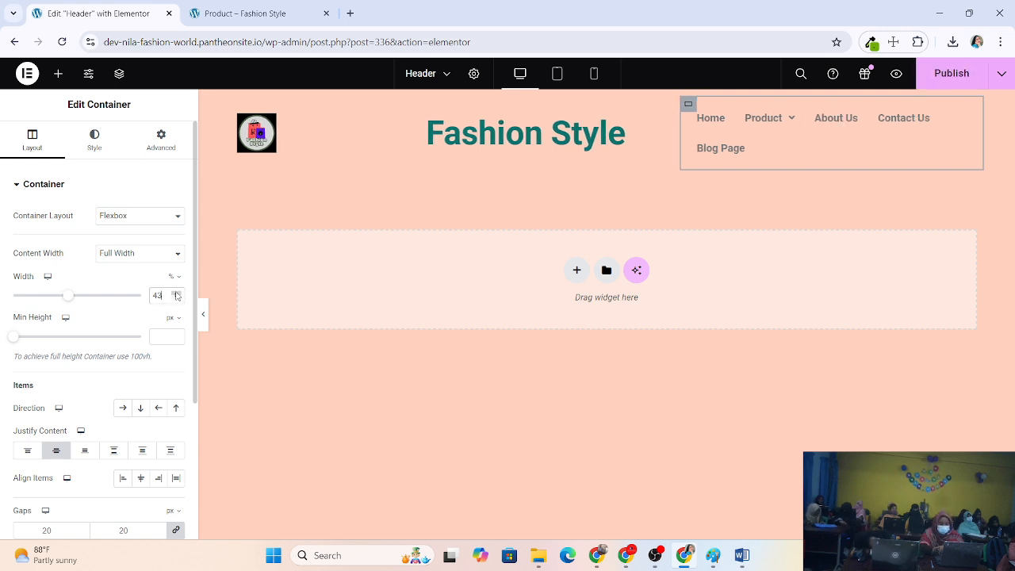
pyautogui.click(176, 292)
pyautogui.click(176, 293)
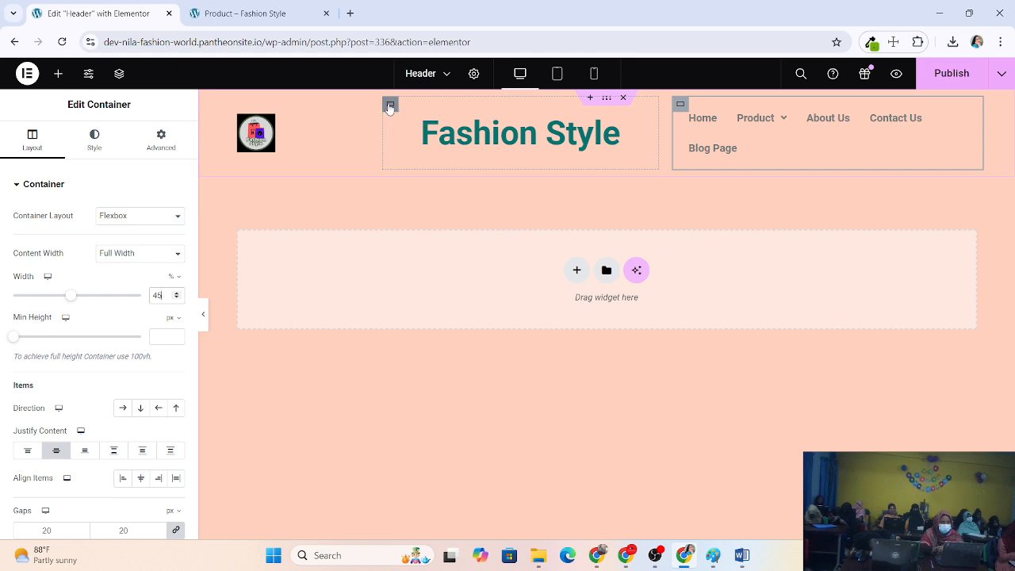
# Set the width of the Fashion Style title's container to 35% and check the logo container's layout settings
pyautogui.click(389, 106)
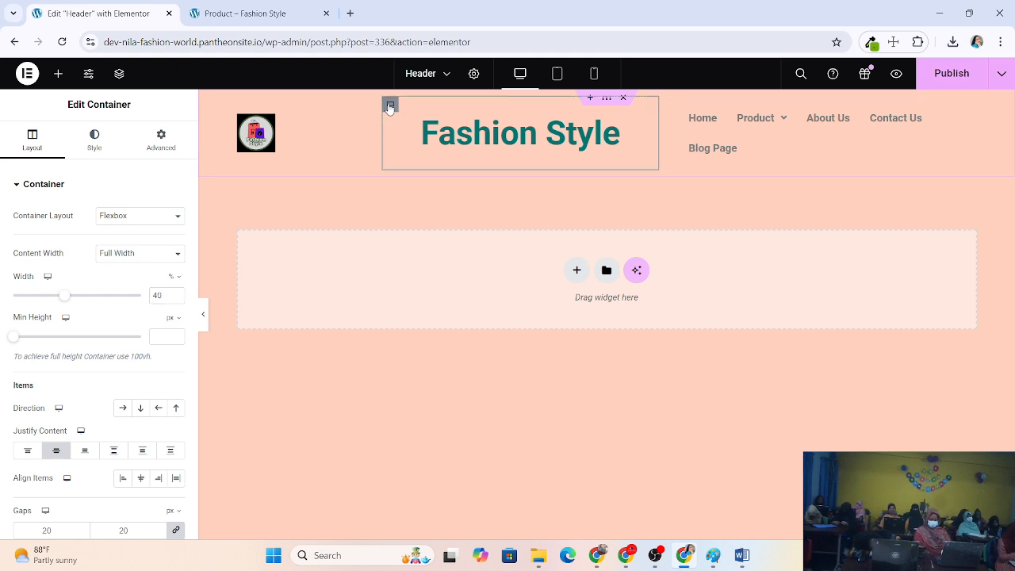
pyautogui.click(176, 298)
pyautogui.click(176, 298)
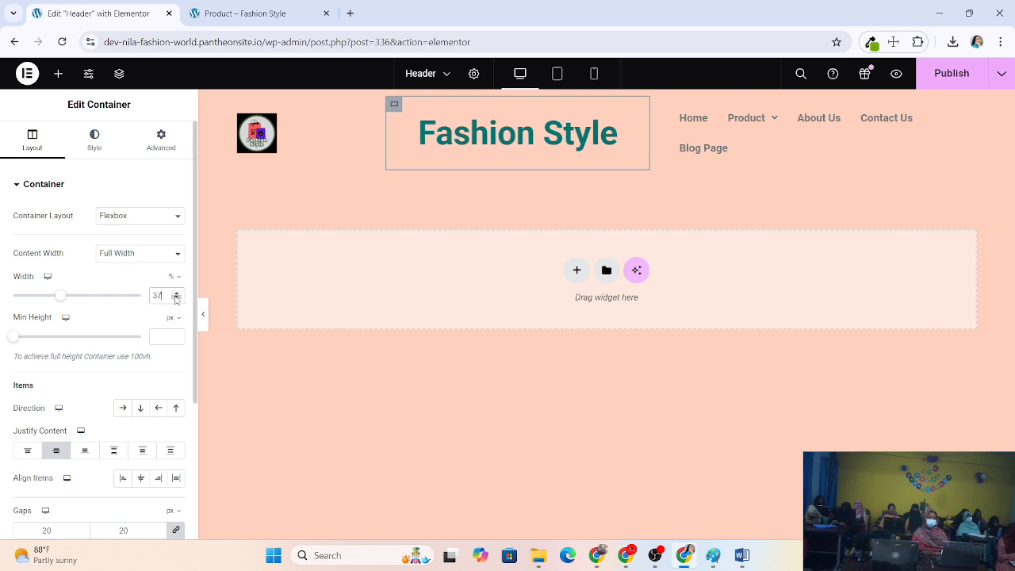
pyautogui.click(176, 298)
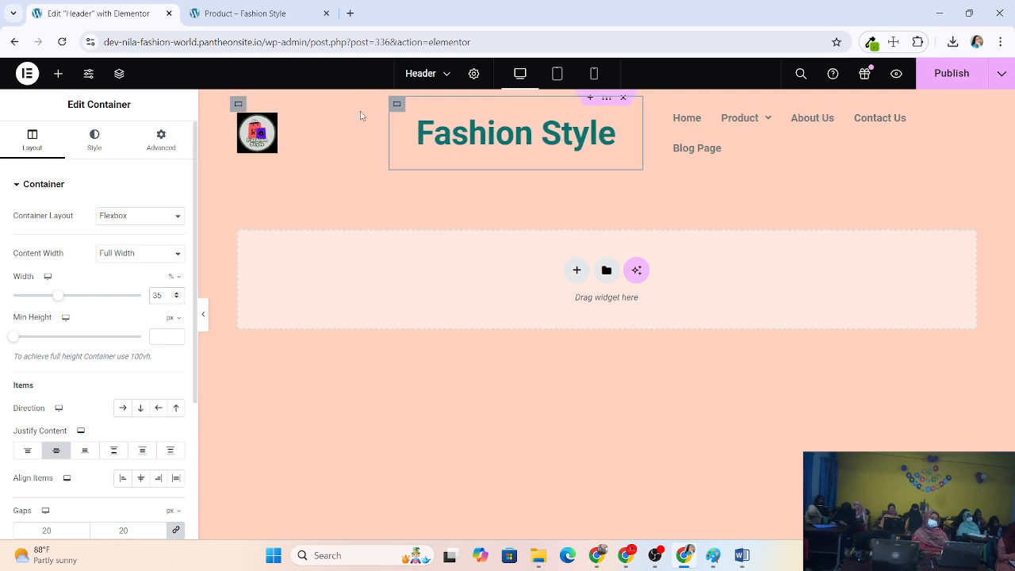
pyautogui.click(237, 103)
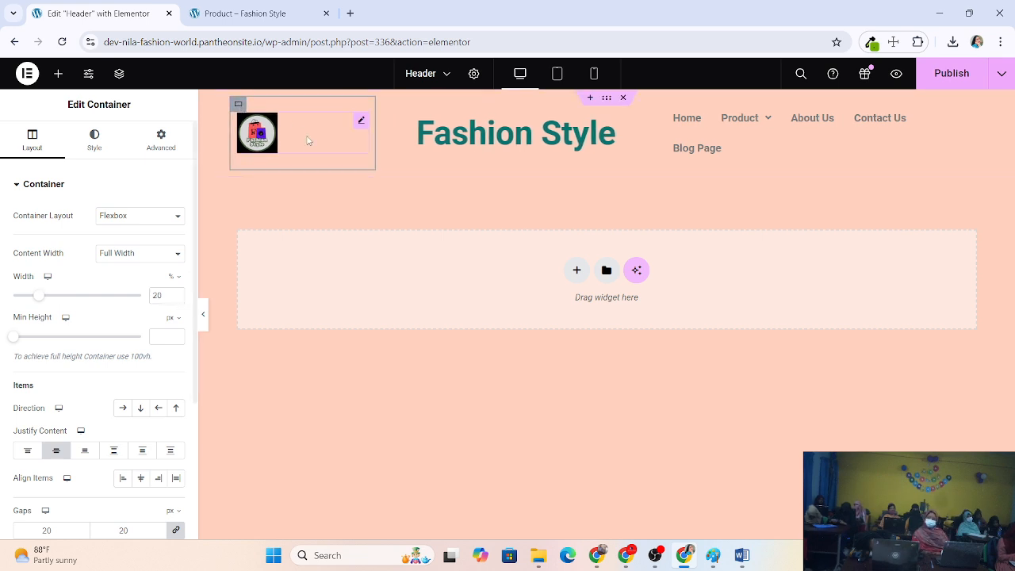
# Publish the header changes and reload the live Product page to check the header spacing, returning to the editor
pyautogui.click(948, 73)
pyautogui.click(245, 13)
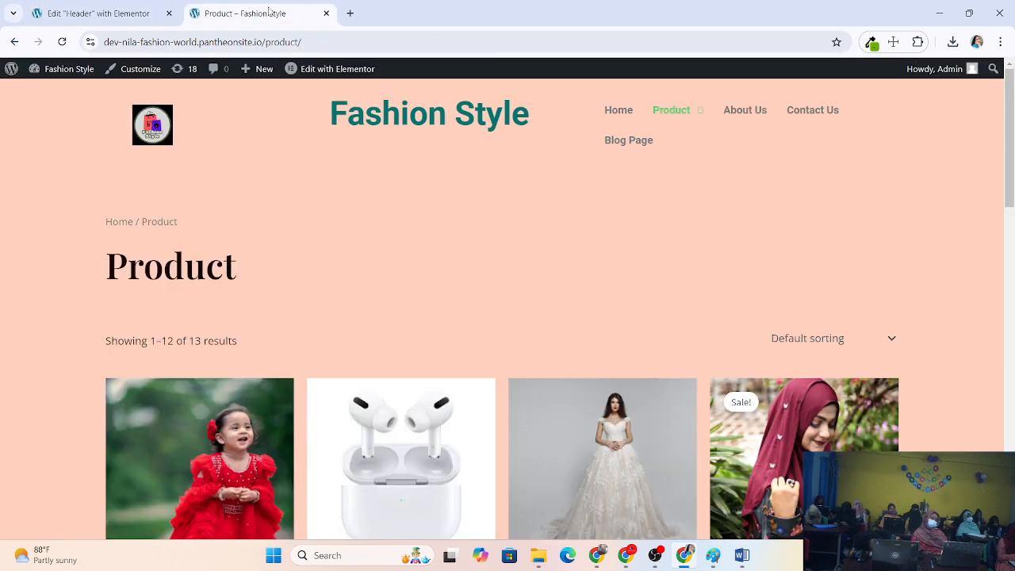
pyautogui.click(61, 41)
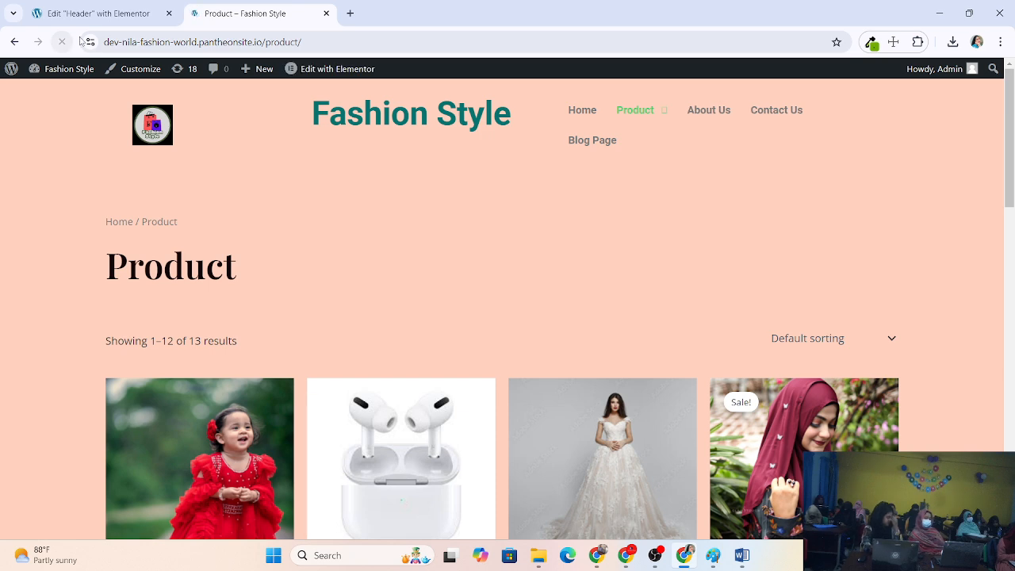
pyautogui.click(64, 42)
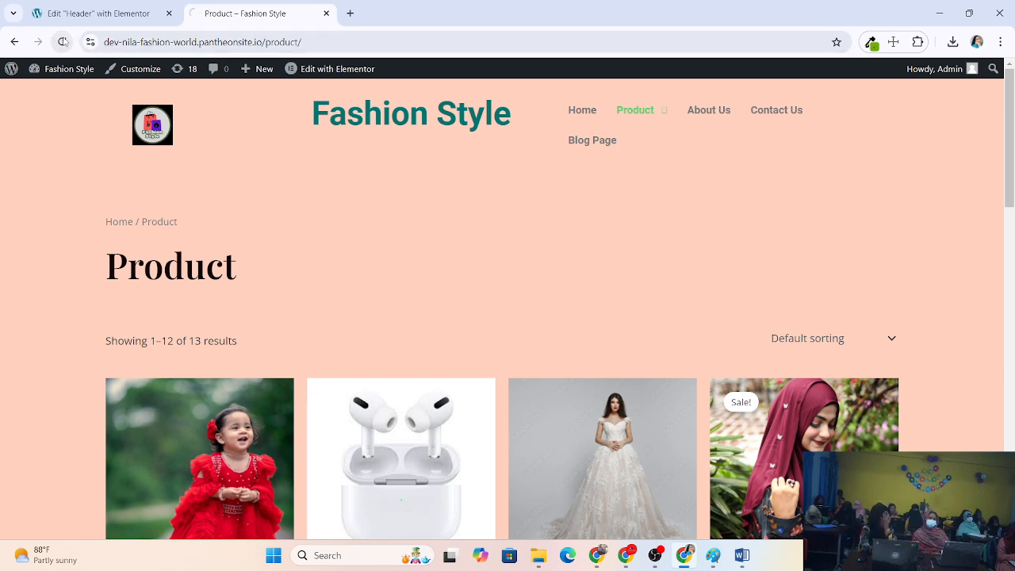
pyautogui.click(117, 14)
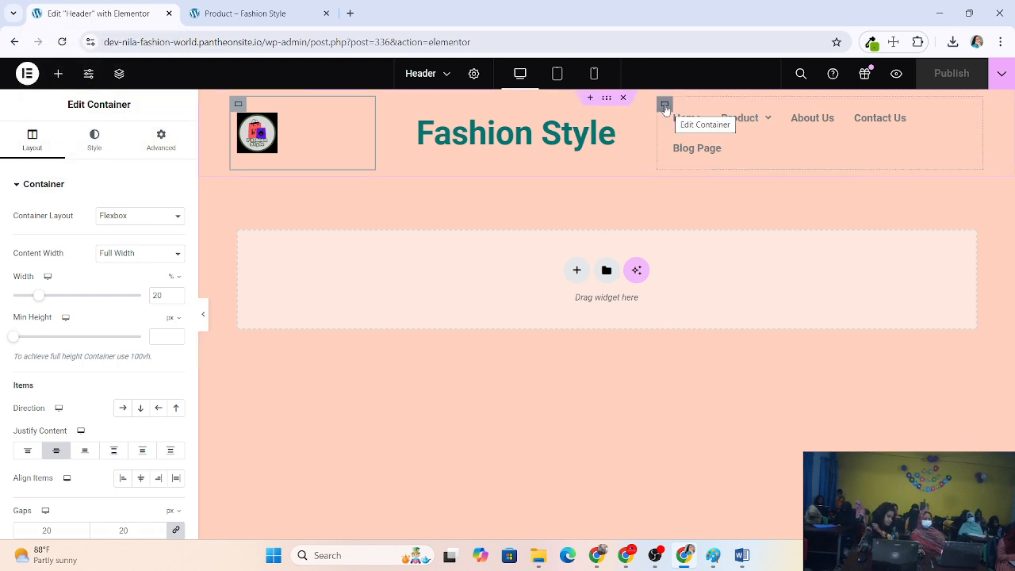
# Set the width of the navigation menu's container to 47%
pyautogui.click(664, 106)
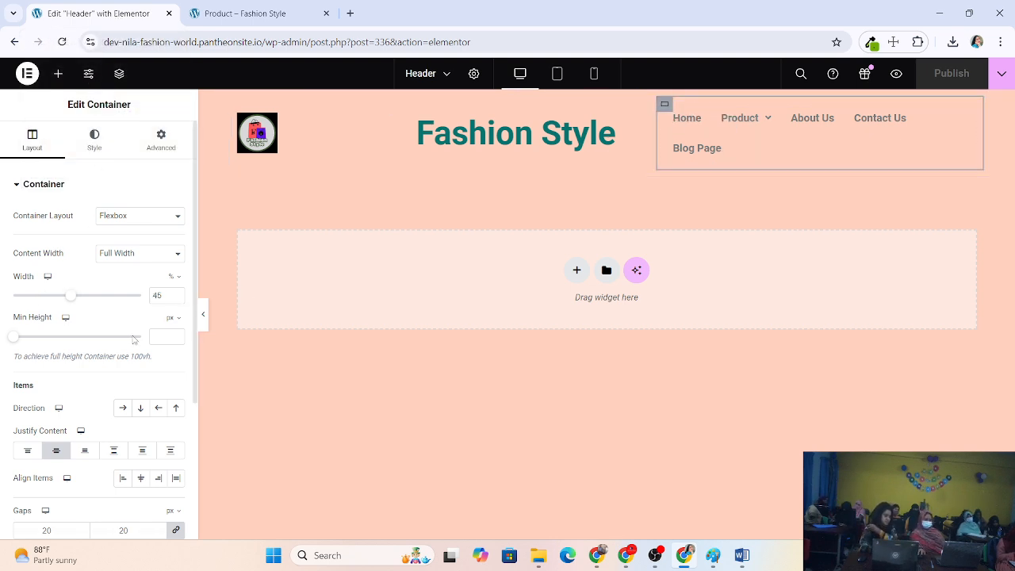
pyautogui.click(176, 299)
pyautogui.click(176, 293)
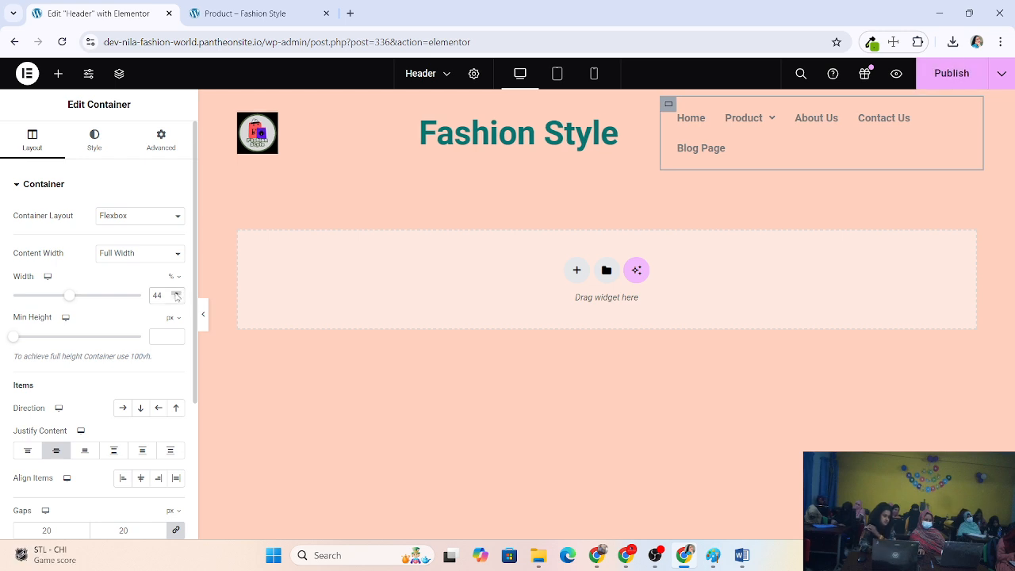
pyautogui.click(176, 293)
pyautogui.click(176, 293)
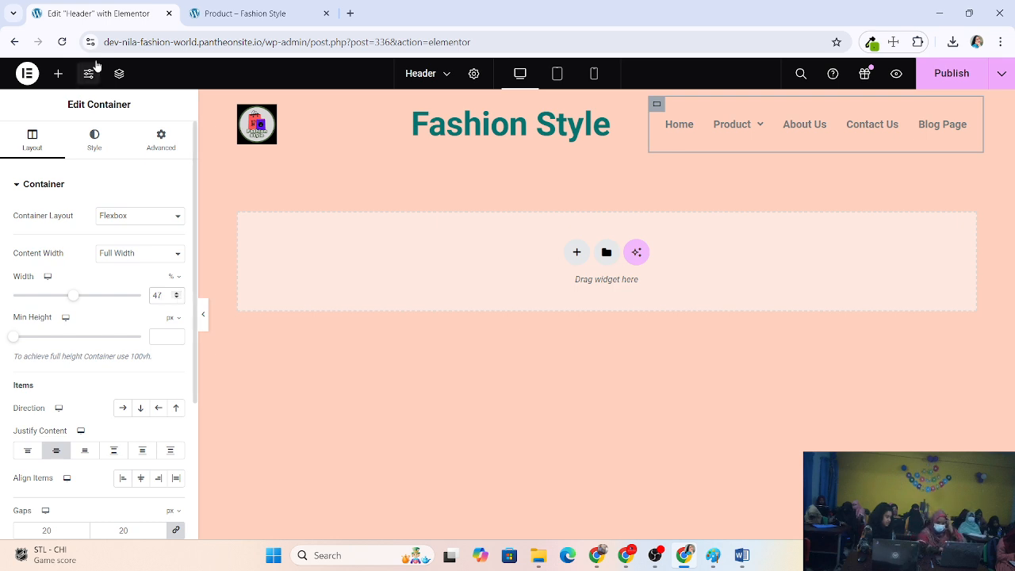
# Publish the header, review the title and logo container widths, and check the menu layout on the reloaded live Product page
pyautogui.click(983, 73)
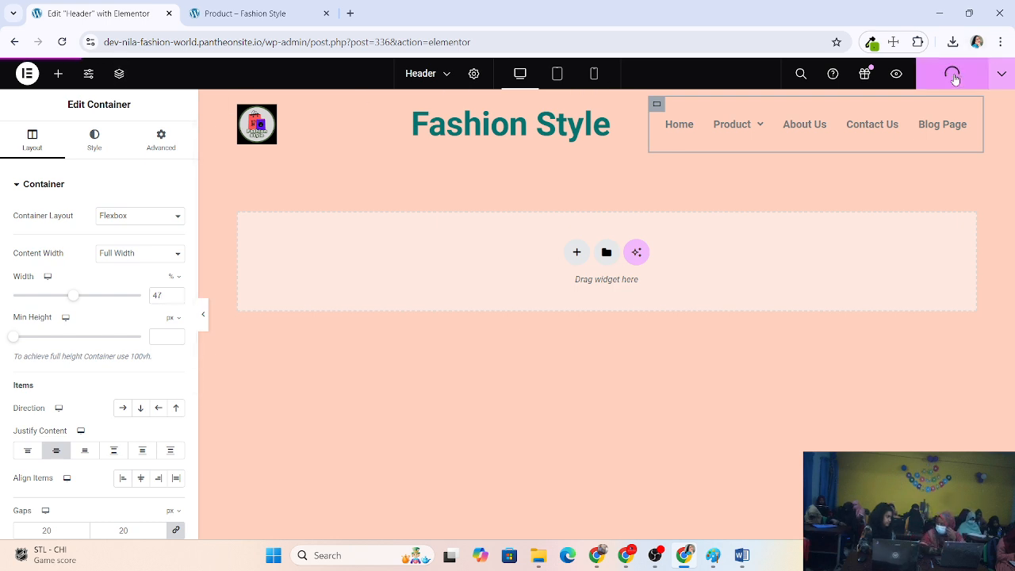
pyautogui.click(394, 104)
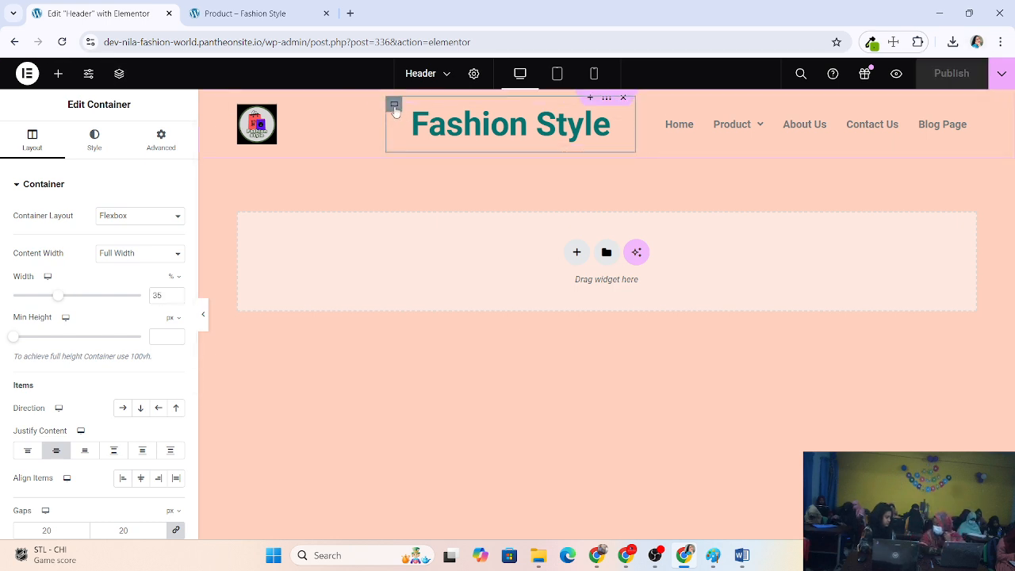
pyautogui.click(238, 104)
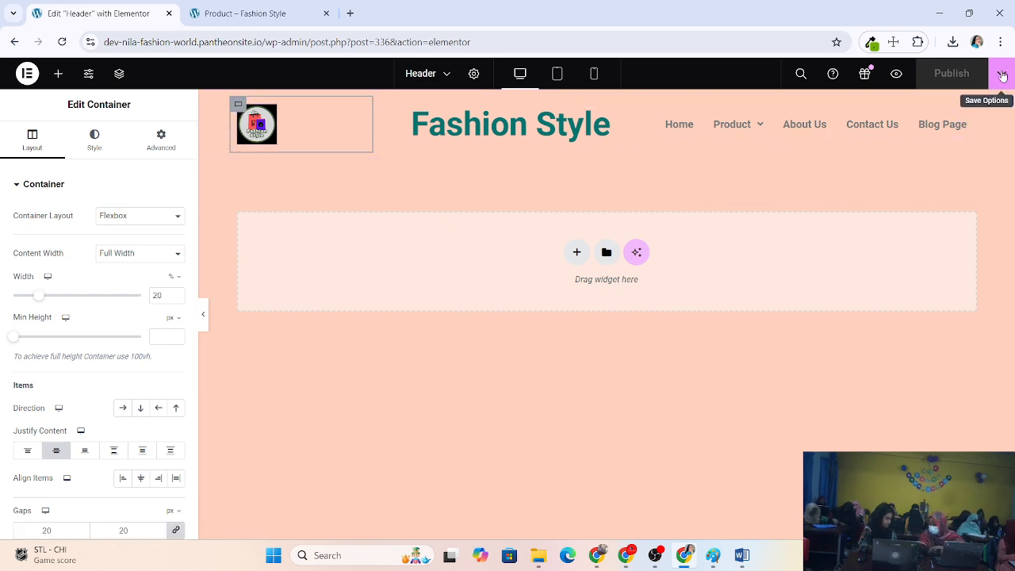
pyautogui.click(248, 14)
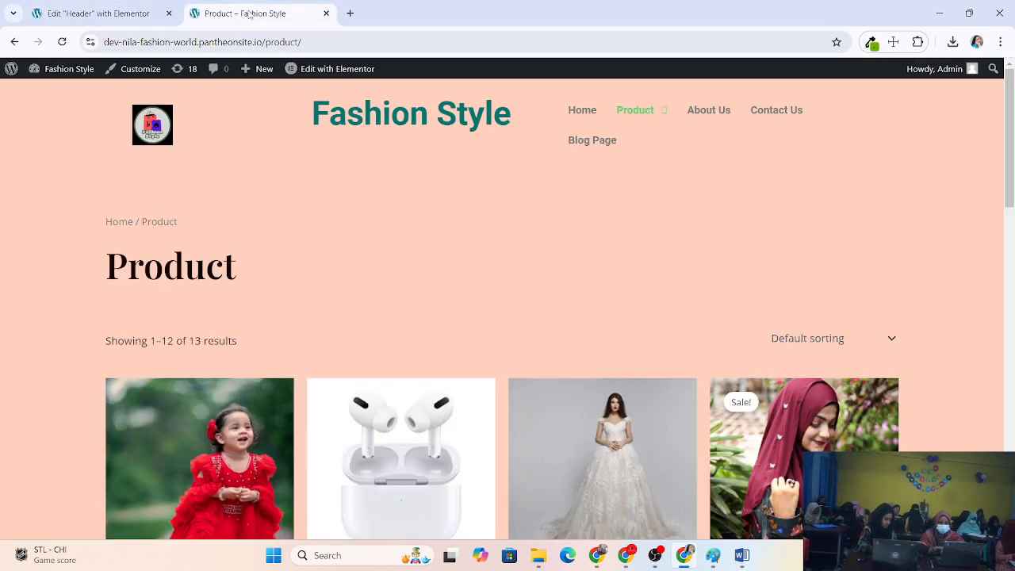
pyautogui.click(63, 42)
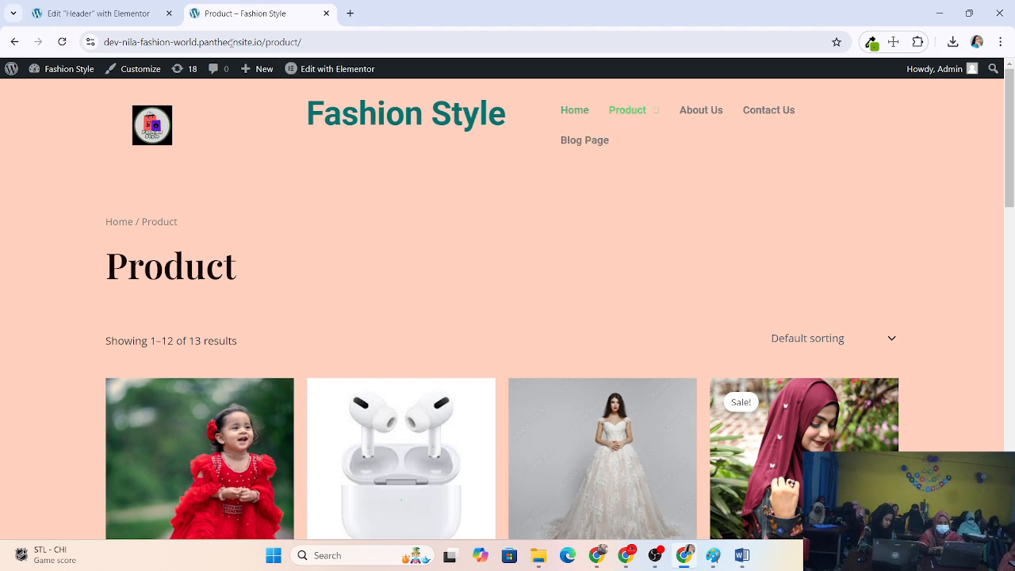
pyautogui.click(95, 14)
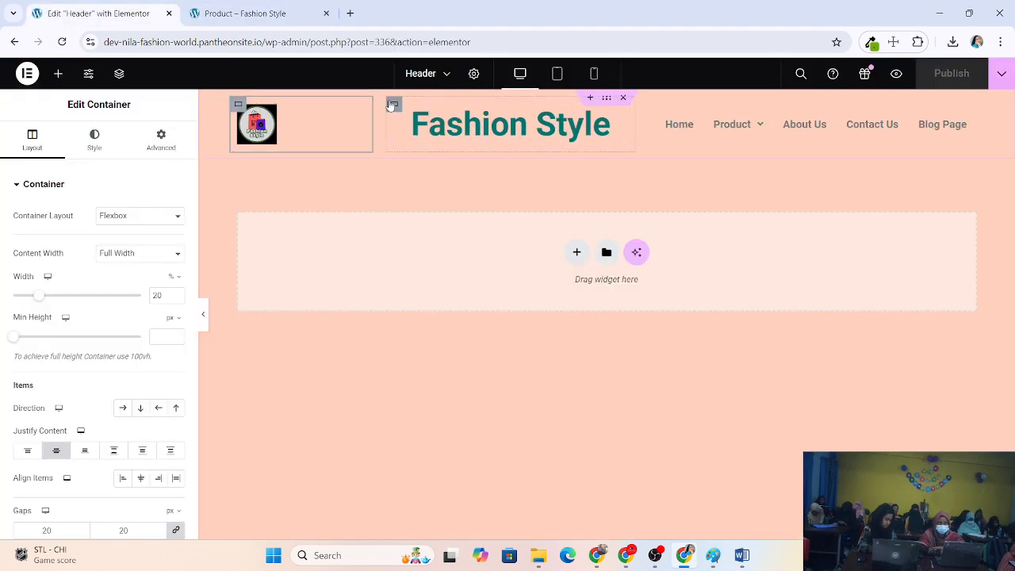
# Set the width of the Fashion Style title's container to 33%
pyautogui.click(394, 104)
pyautogui.click(176, 298)
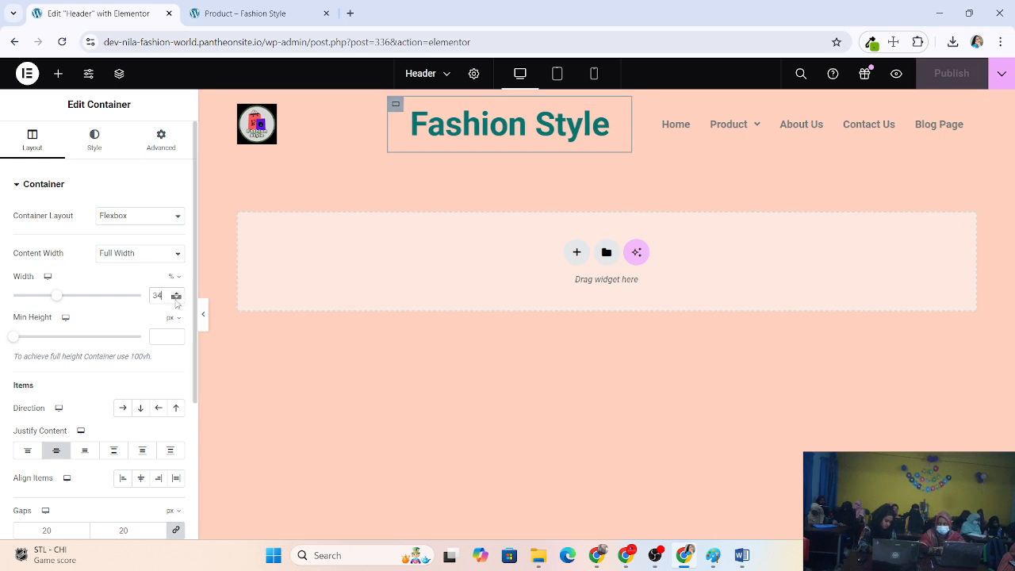
pyautogui.click(176, 298)
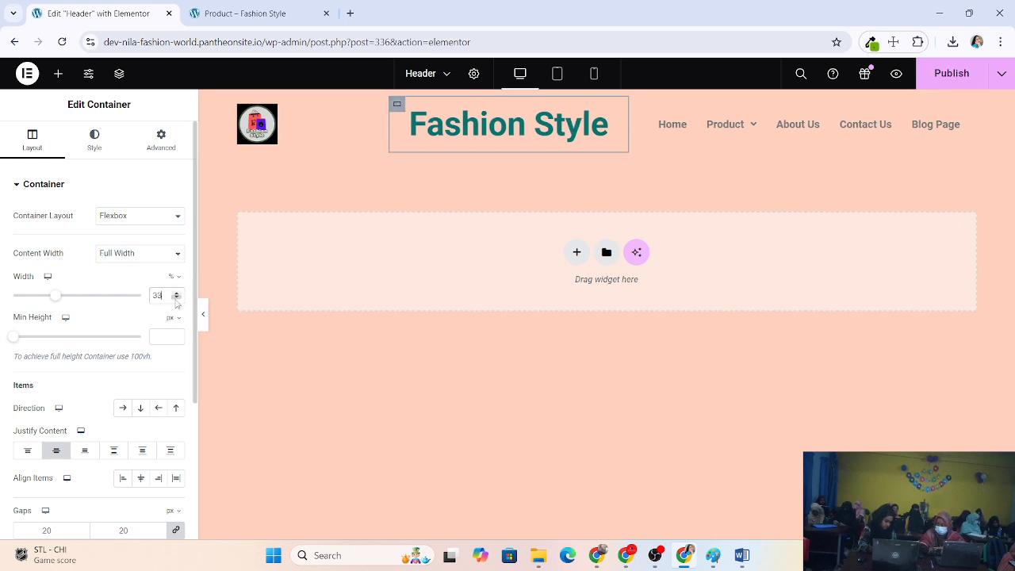
# Publish the header and reload the live Product page to check the menu's line layout, returning to the editor
pyautogui.click(950, 76)
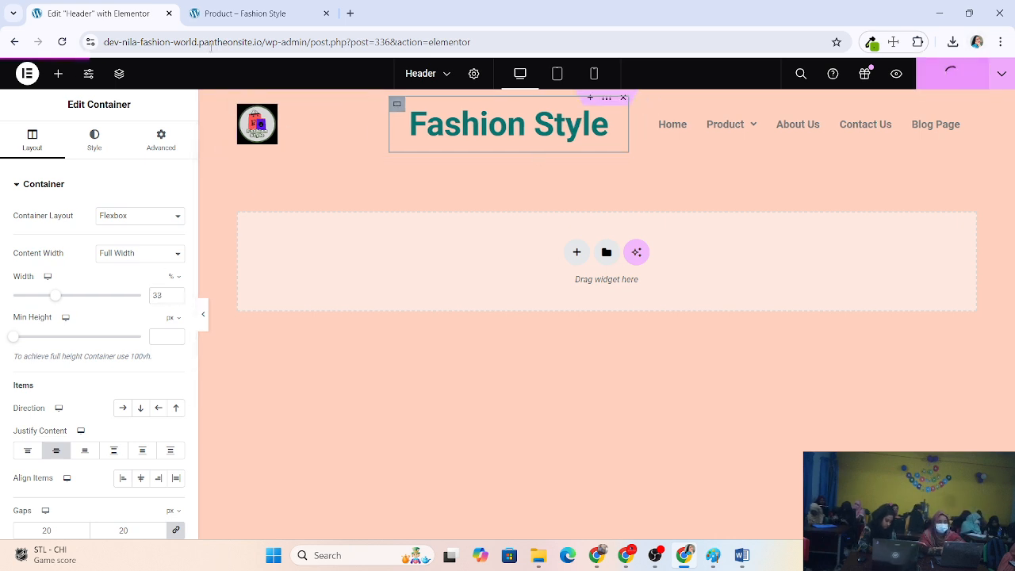
pyautogui.click(238, 13)
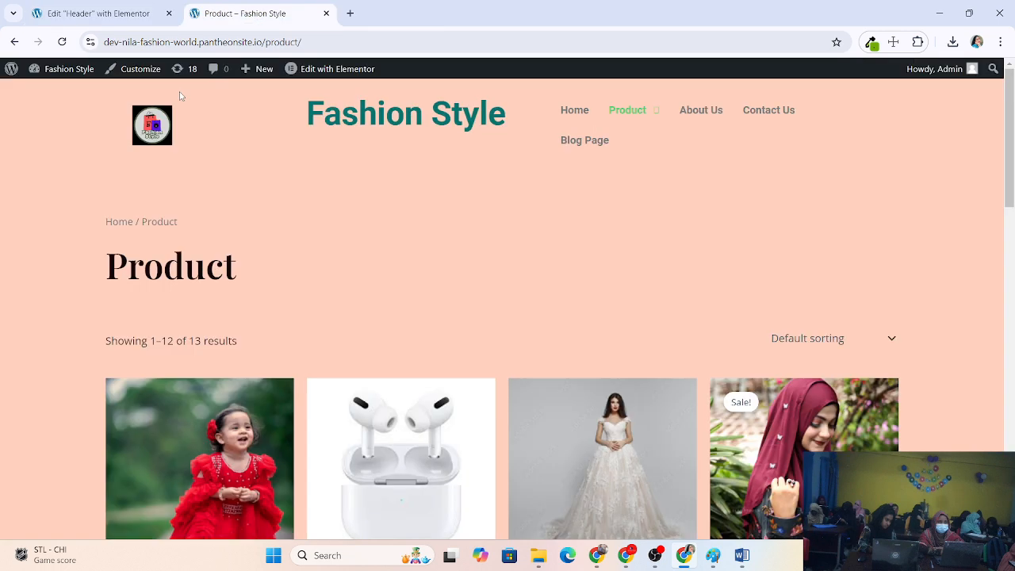
pyautogui.click(61, 41)
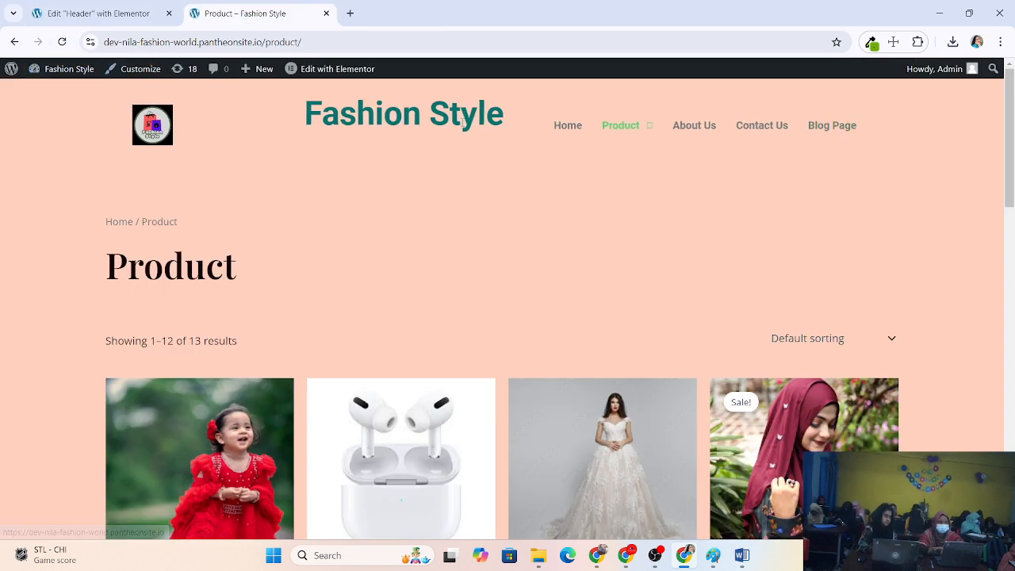
pyautogui.click(94, 8)
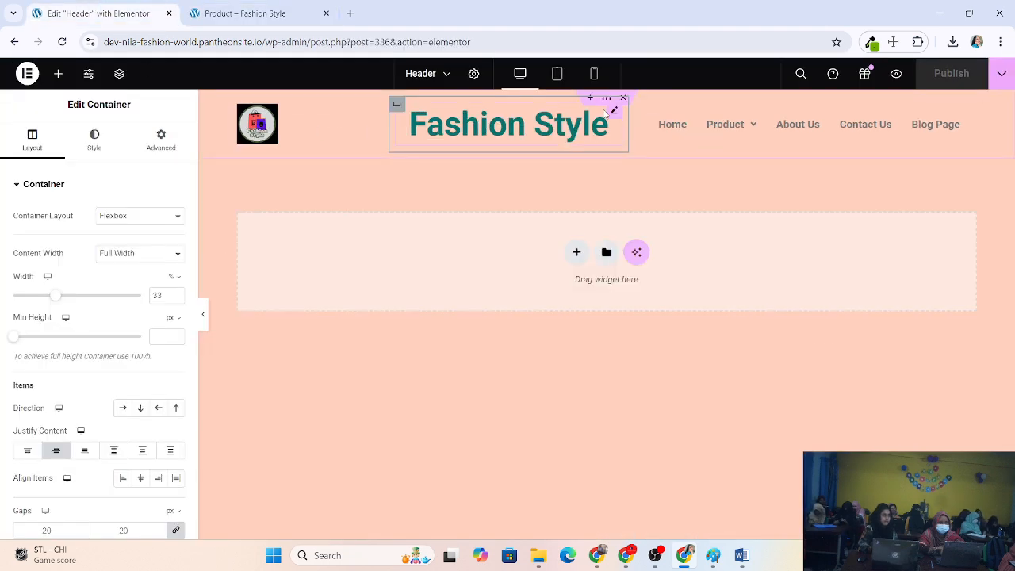
# Set the Align Items option of the Fashion Style title's container to center
pyautogui.click(610, 113)
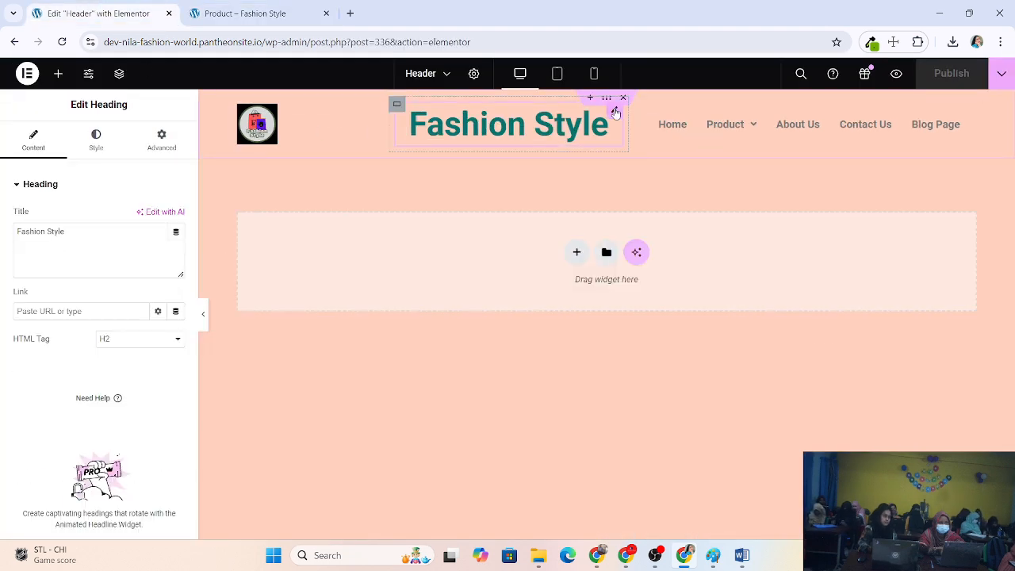
pyautogui.click(395, 104)
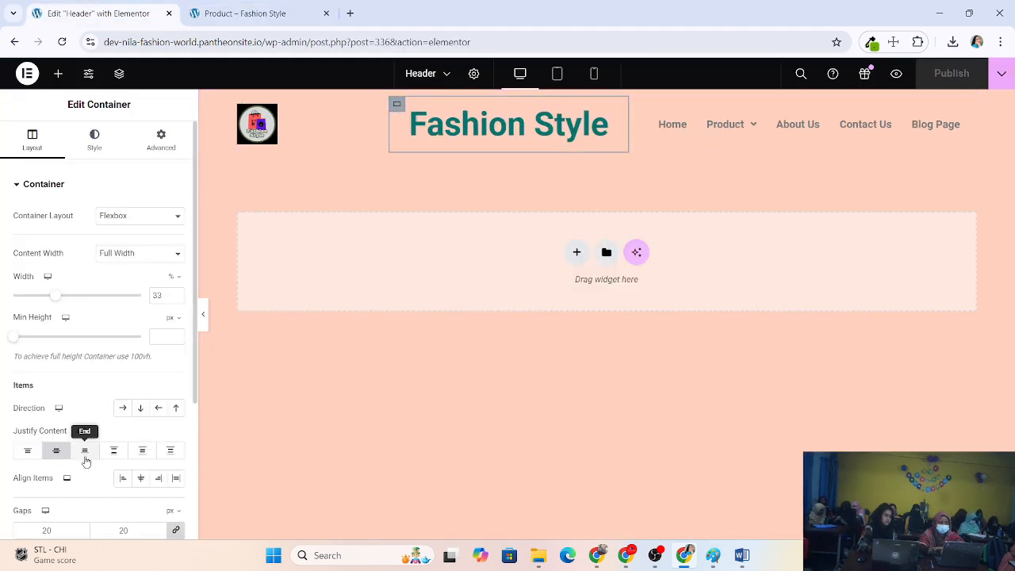
pyautogui.click(102, 148)
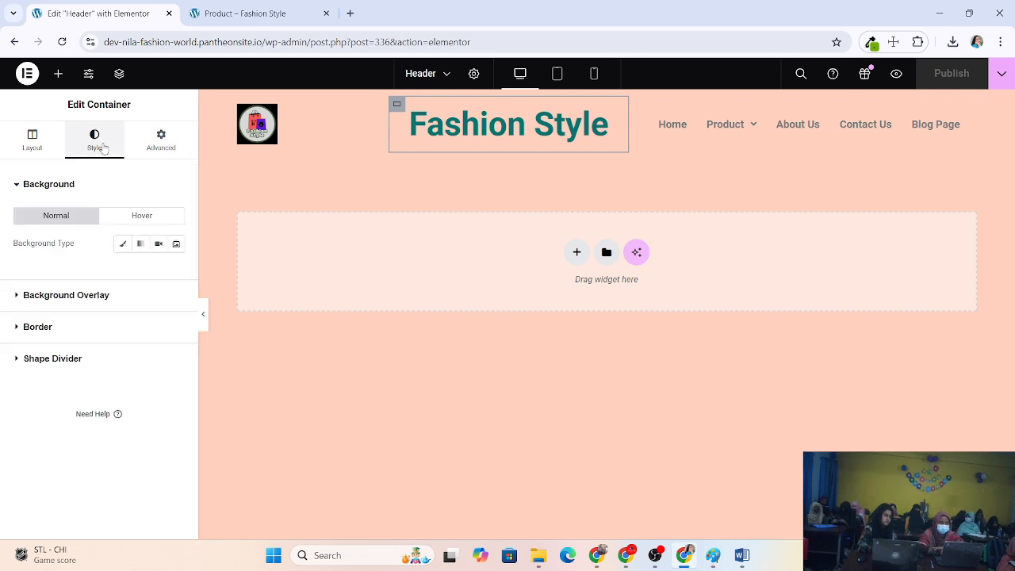
pyautogui.click(44, 145)
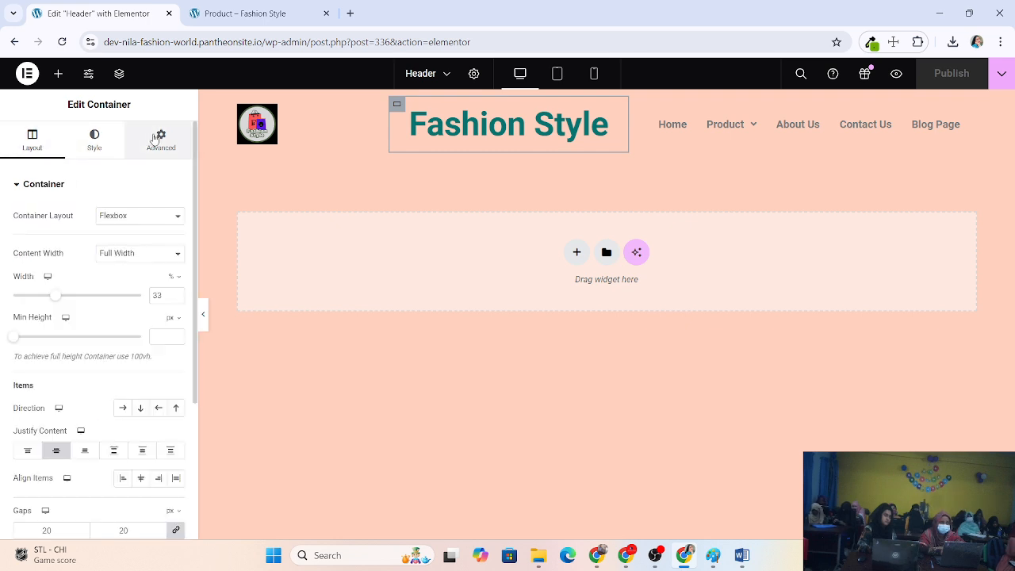
pyautogui.click(139, 480)
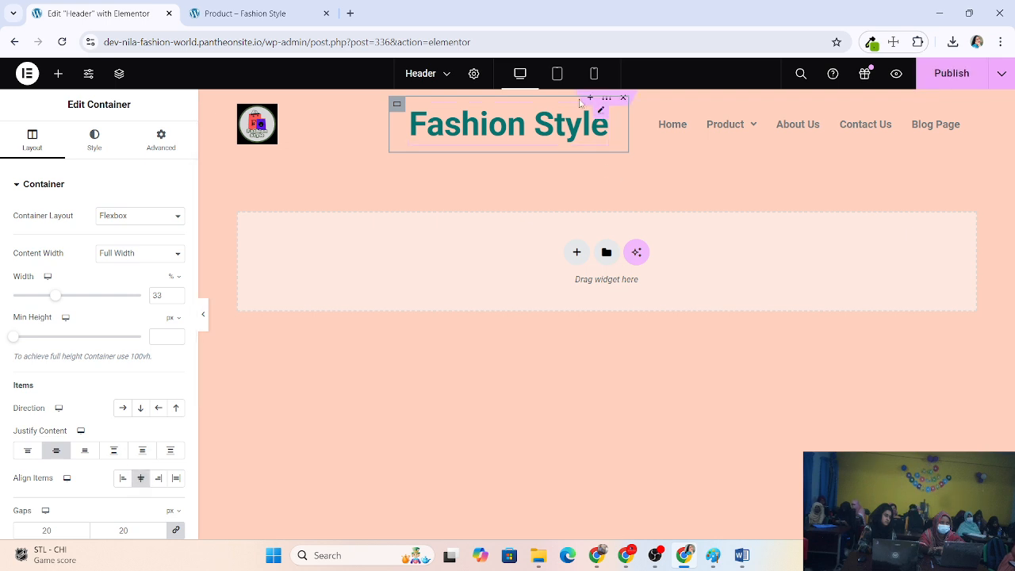
# Check the text alignment of the Fashion Style heading in its style settings
pyautogui.click(414, 119)
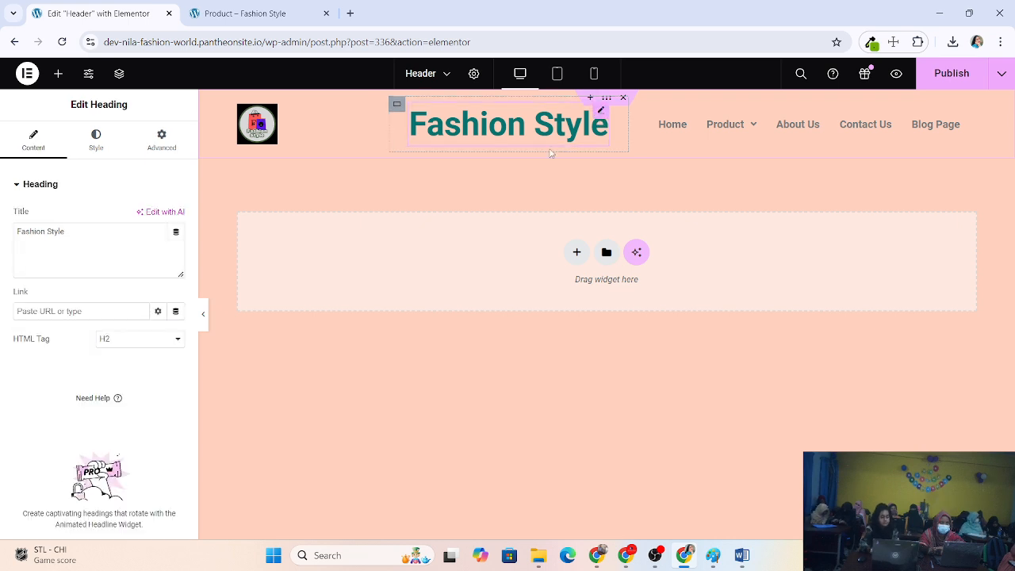
pyautogui.click(95, 140)
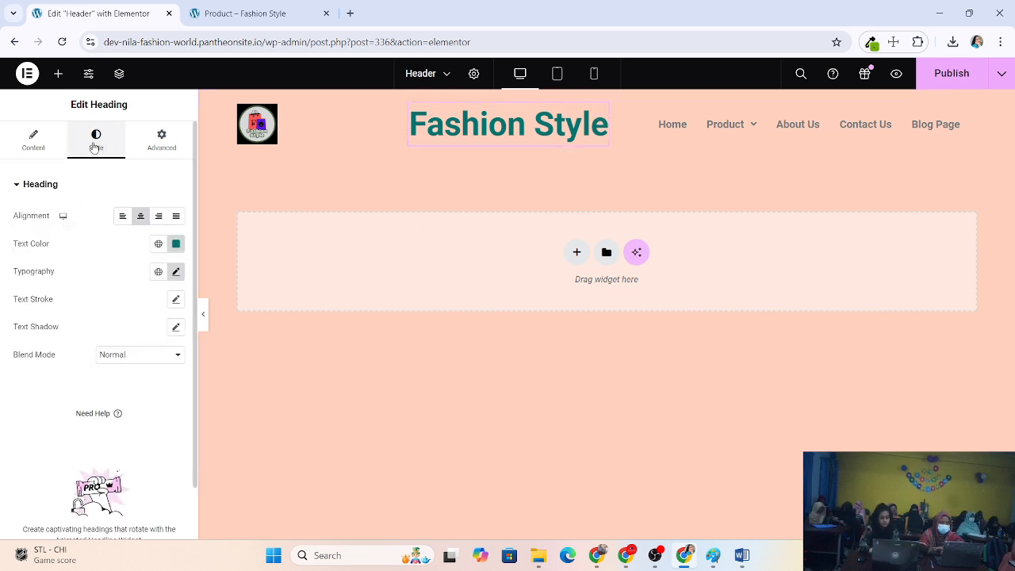
pyautogui.click(140, 215)
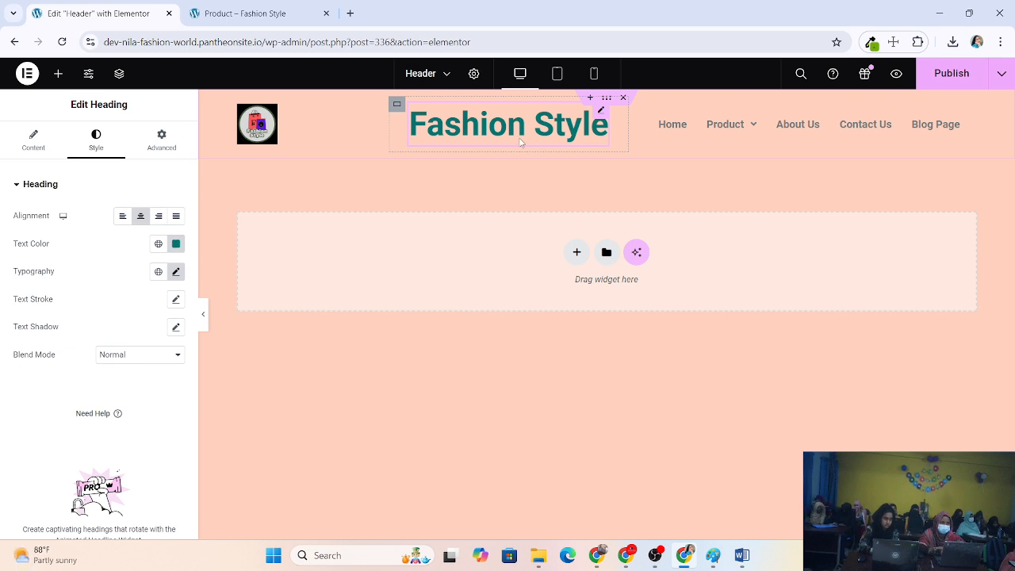
# Set the navigation menu container's Justify Content to Space Around and its Align Items to center
pyautogui.click(650, 104)
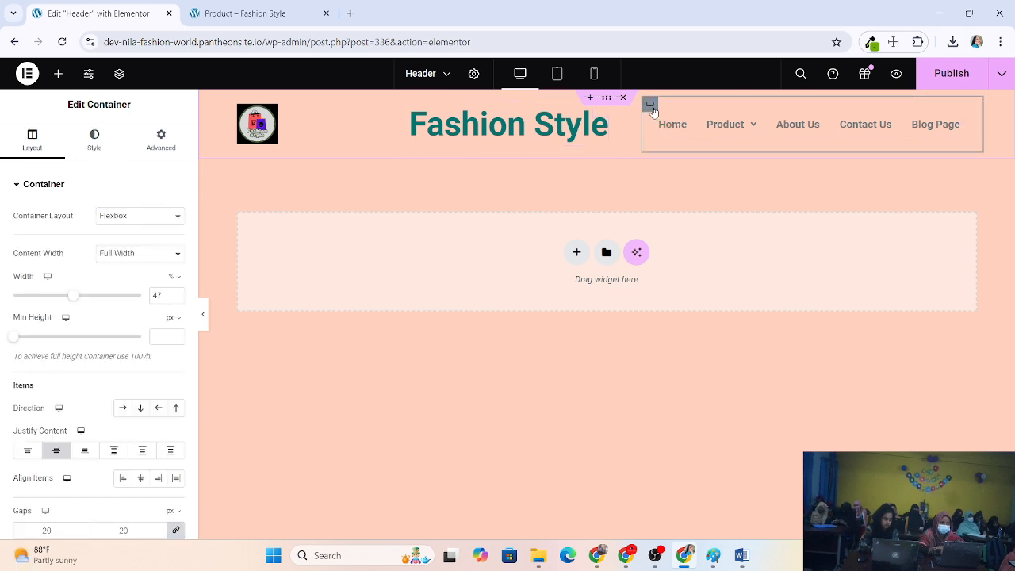
pyautogui.click(143, 450)
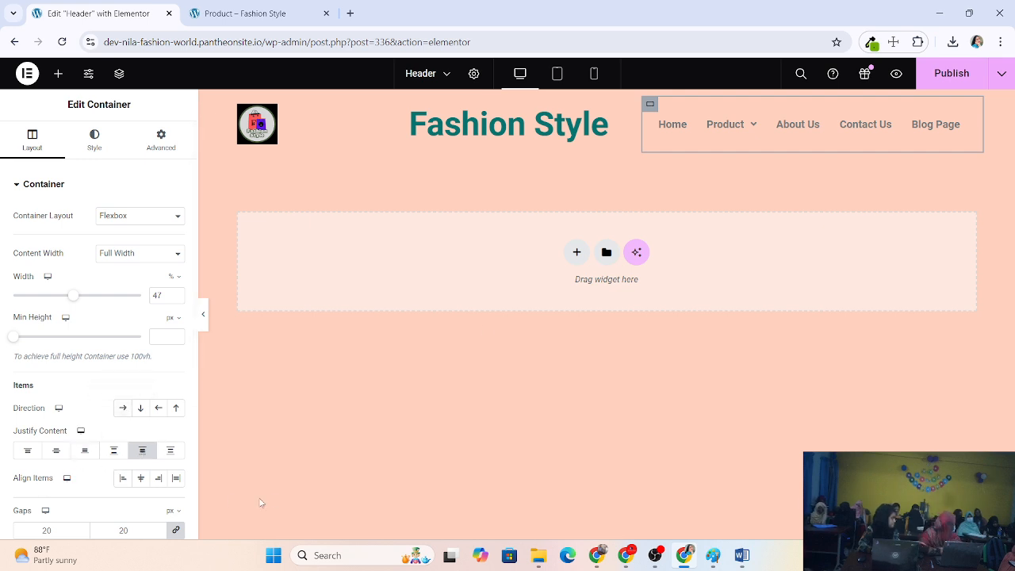
pyautogui.click(142, 478)
# Reduce the Fashion Style heading's font size to 45 px in its typography settings and publish the header
pyautogui.click(555, 127)
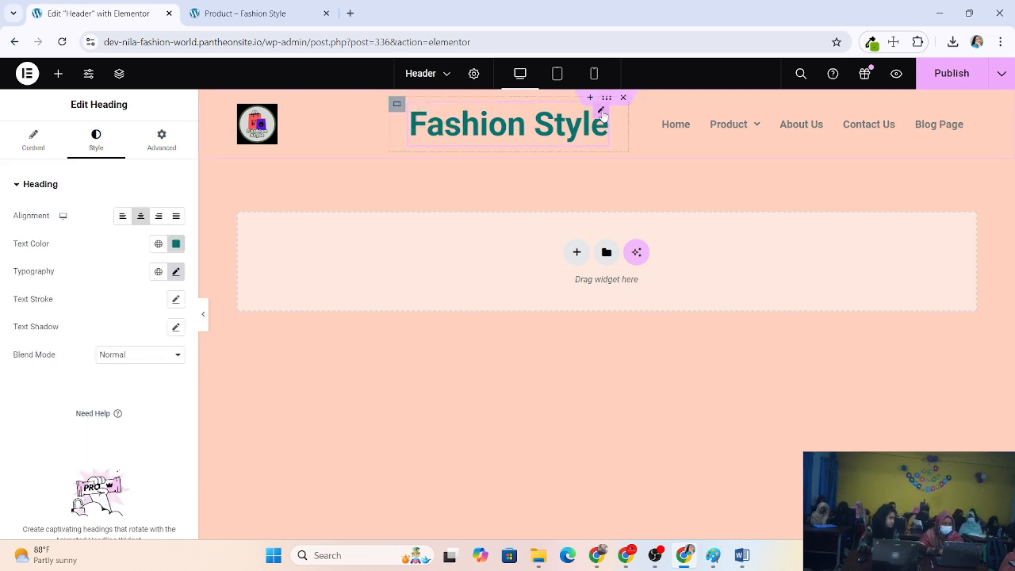
pyautogui.click(176, 271)
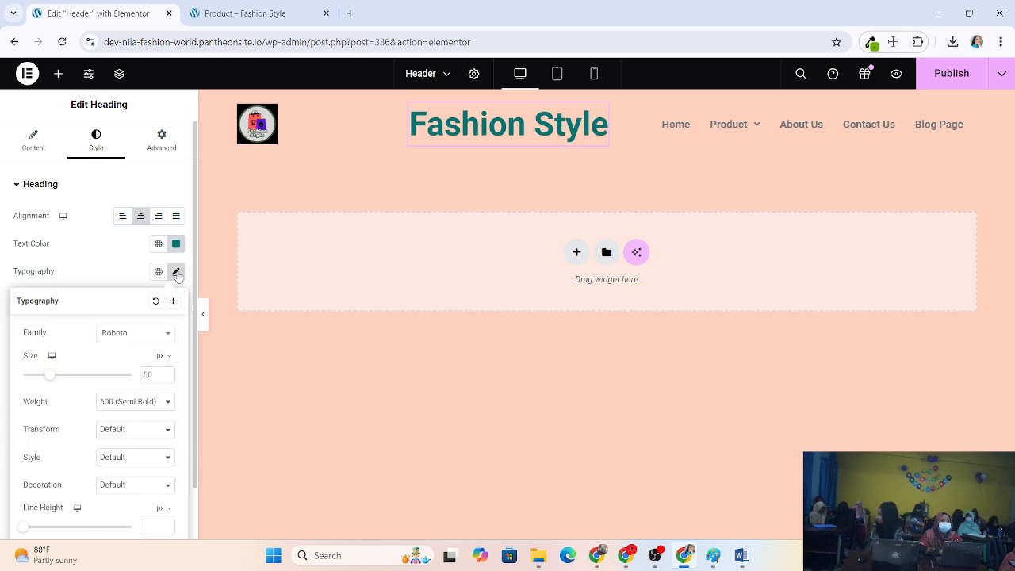
pyautogui.click(167, 378)
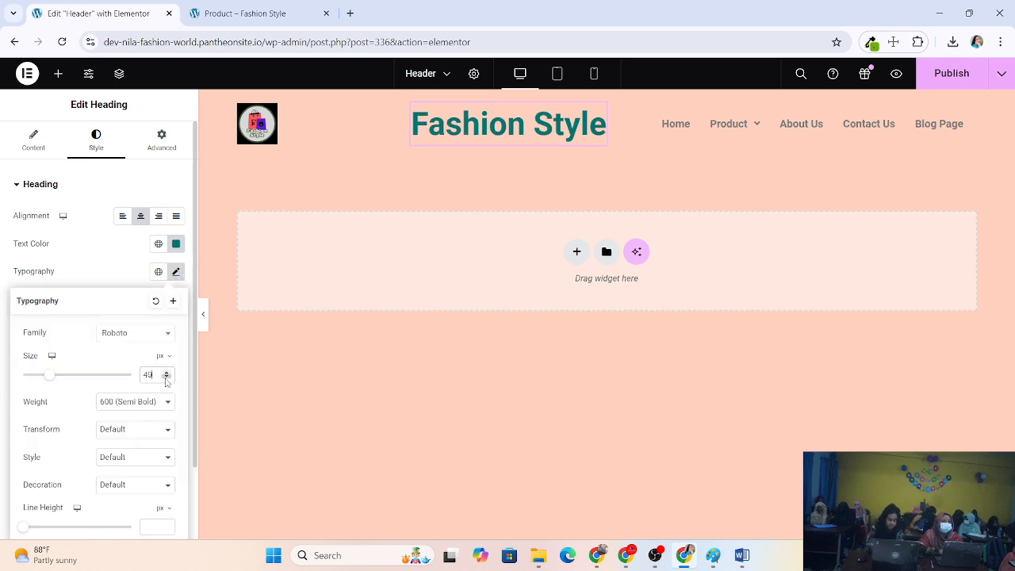
pyautogui.click(165, 378)
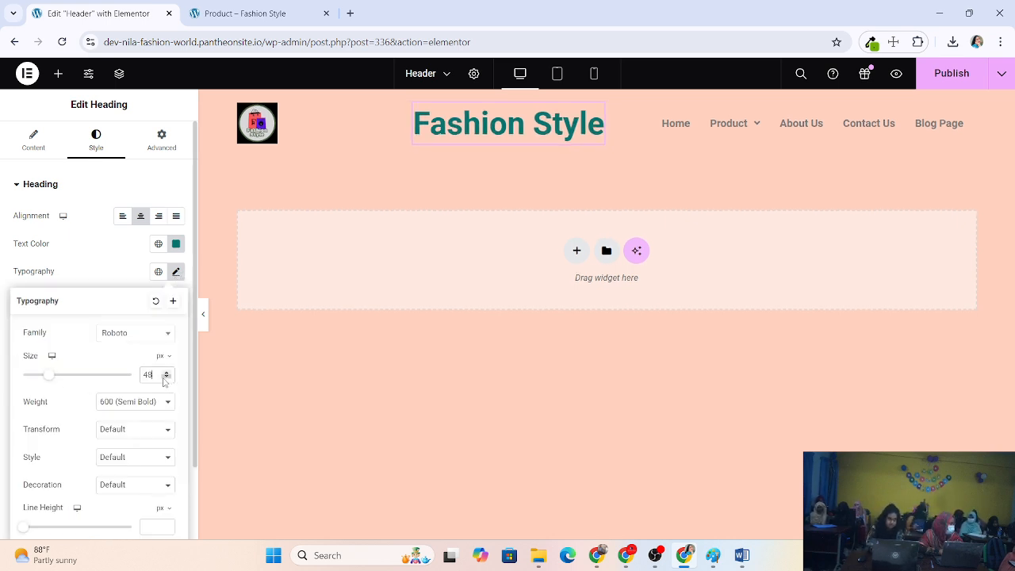
pyautogui.click(165, 379)
pyautogui.click(166, 379)
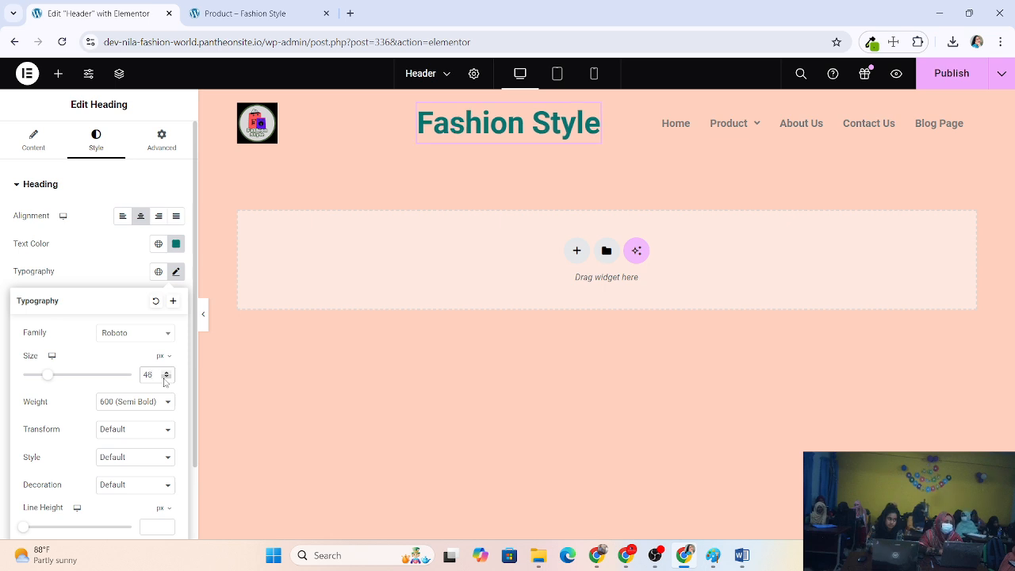
pyautogui.click(166, 378)
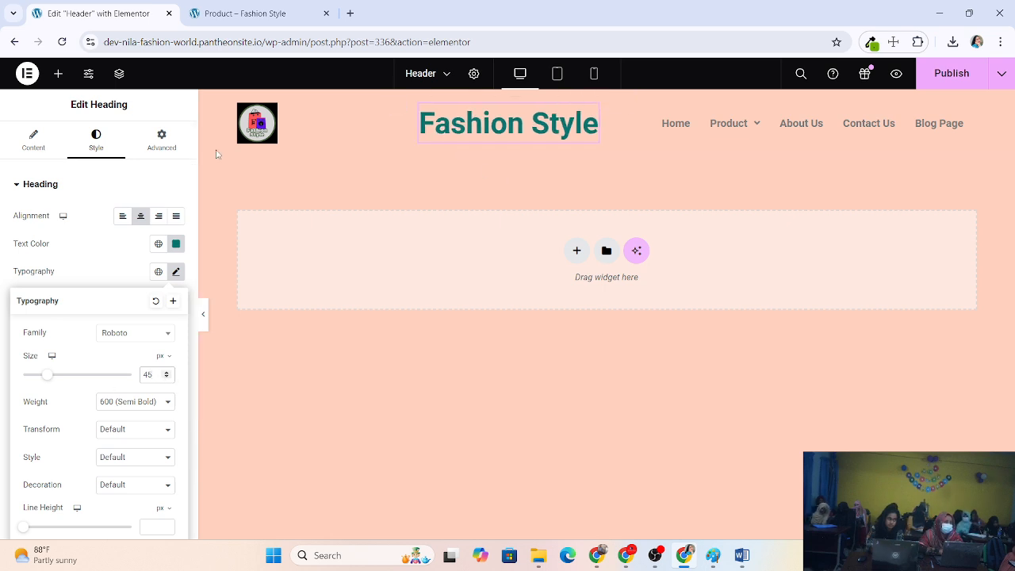
pyautogui.click(959, 74)
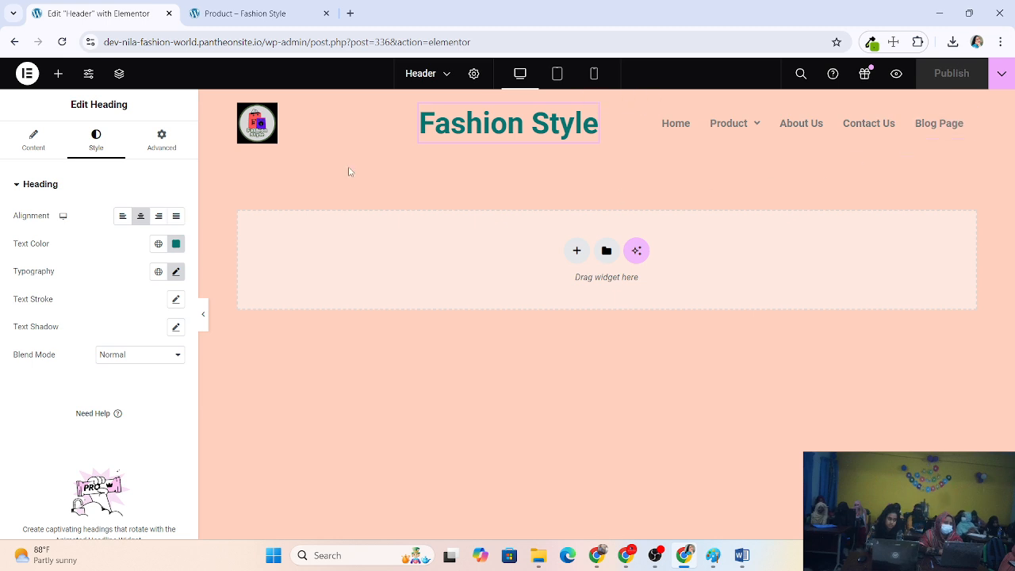
# Give the whole header container a classic background in dark red, #A00707
pyautogui.click(608, 98)
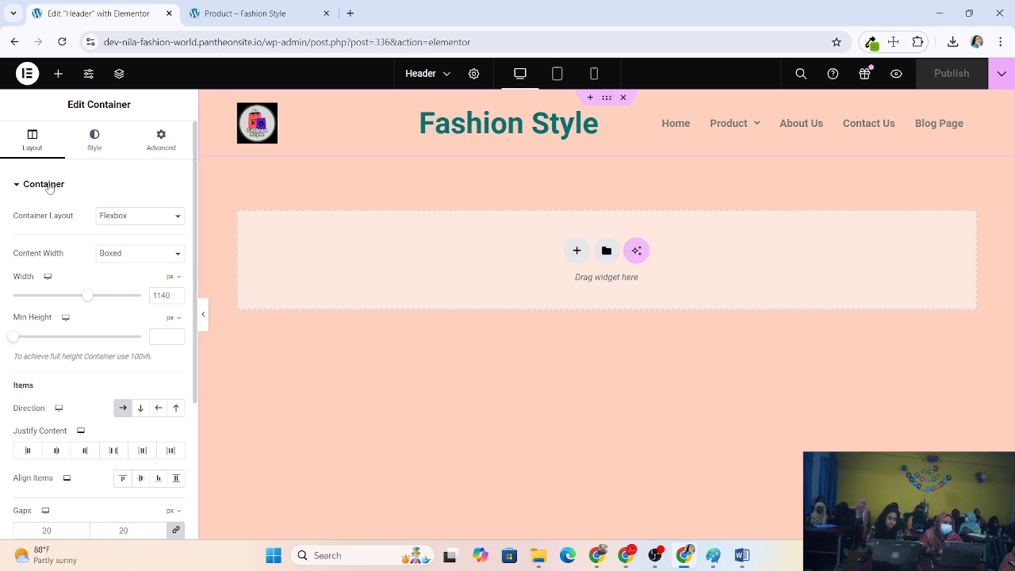
pyautogui.click(92, 142)
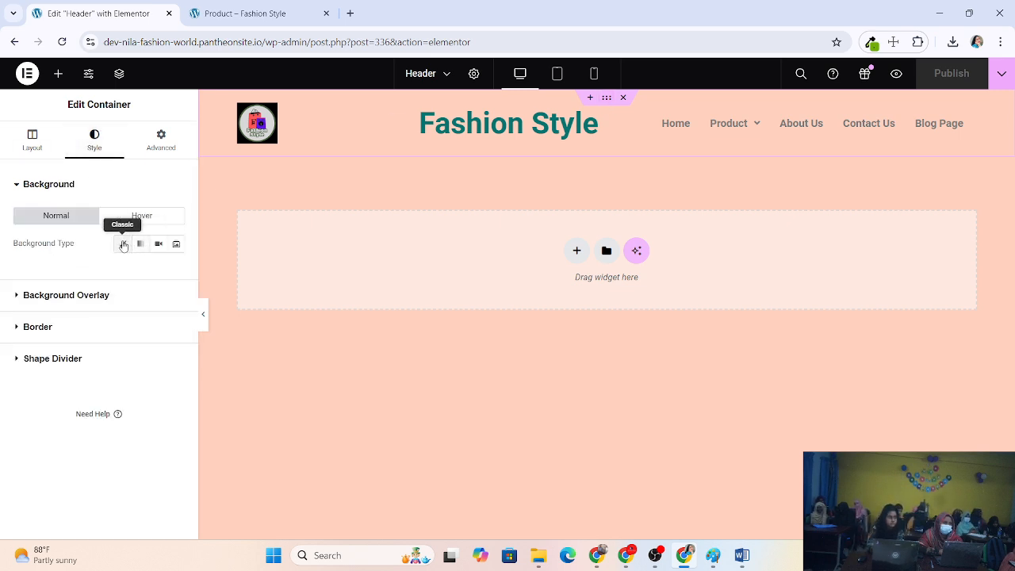
pyautogui.click(122, 245)
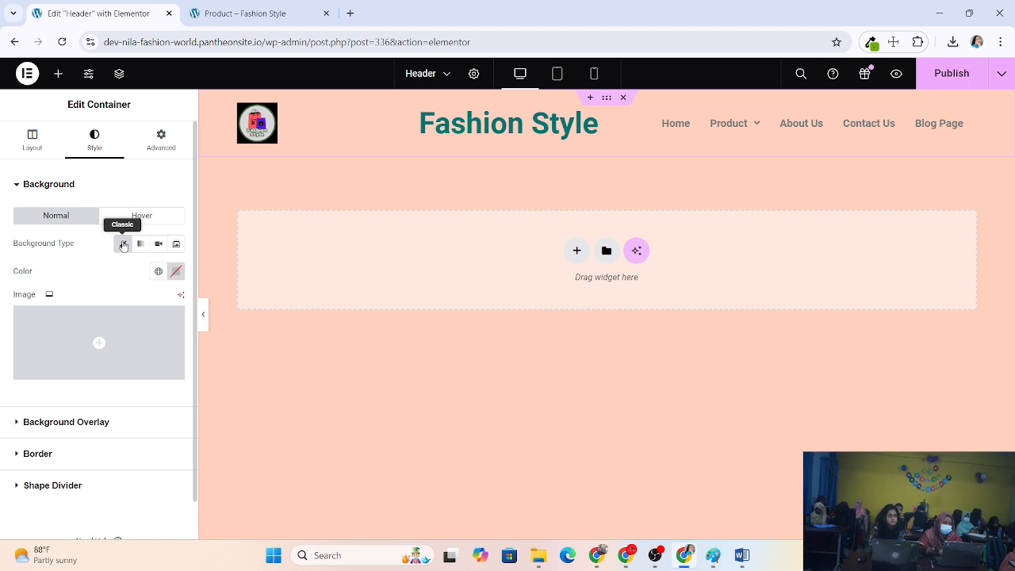
pyautogui.click(175, 271)
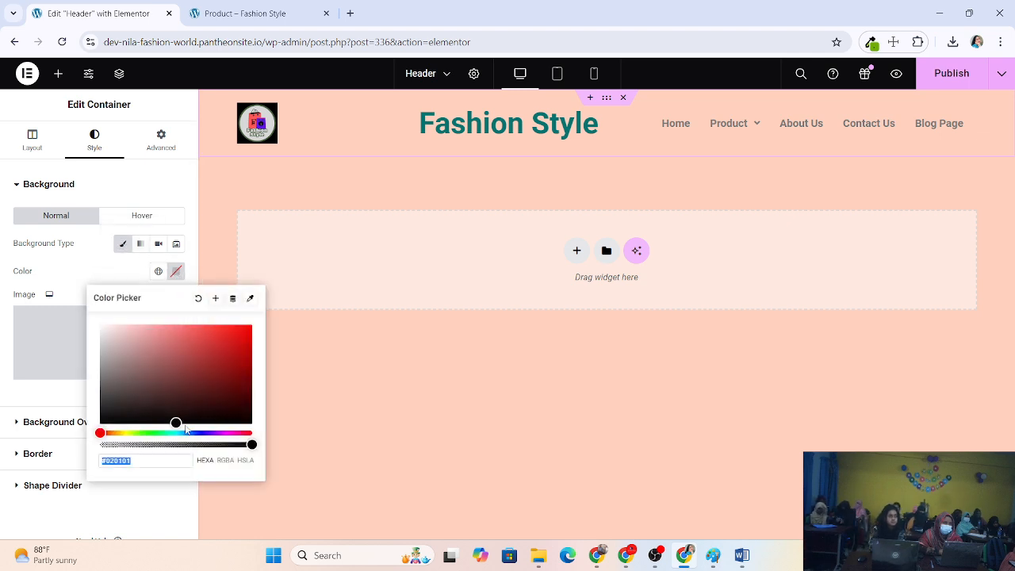
pyautogui.moveTo(176, 422); pyautogui.dragTo(245, 361)
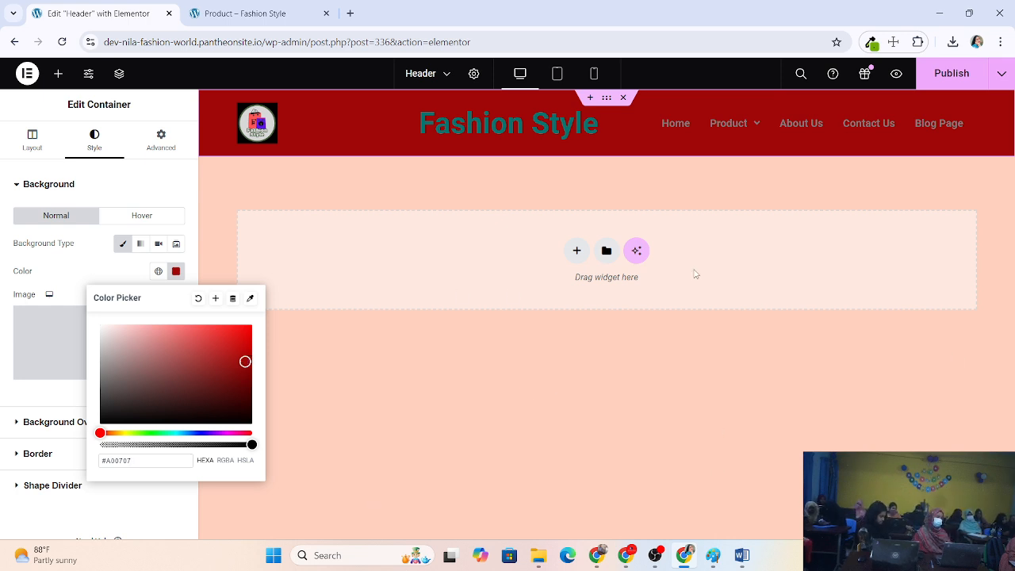
pyautogui.click(613, 401)
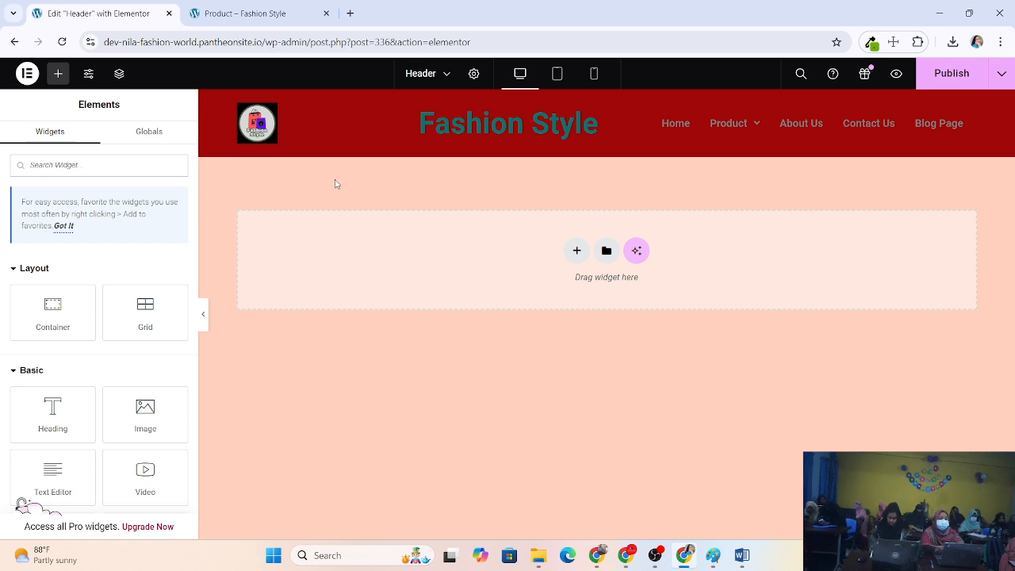
# Publish the header and reload the live Product page to check the new background colour, returning to the editor
pyautogui.moveTo(746, 134)
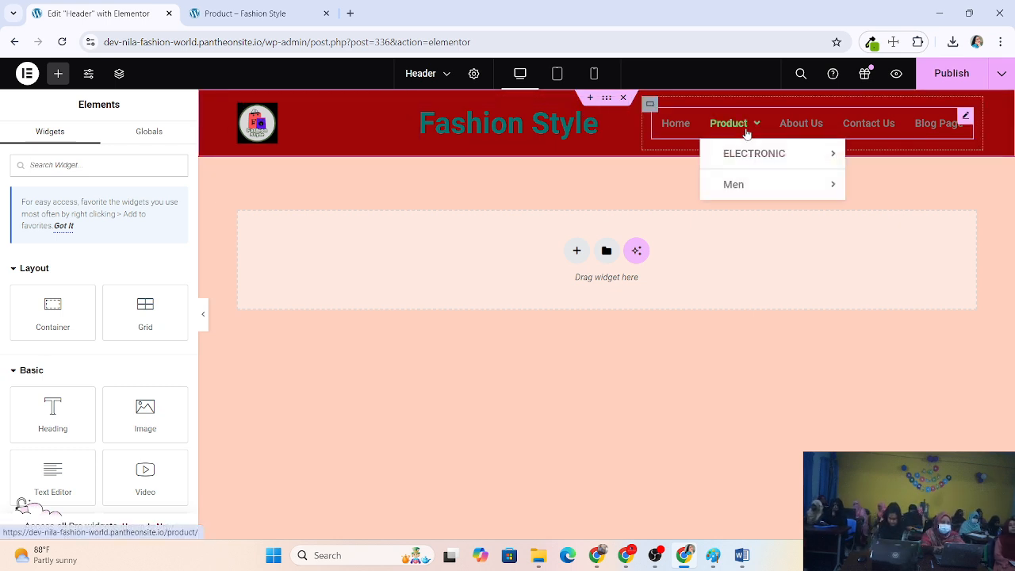
pyautogui.click(947, 73)
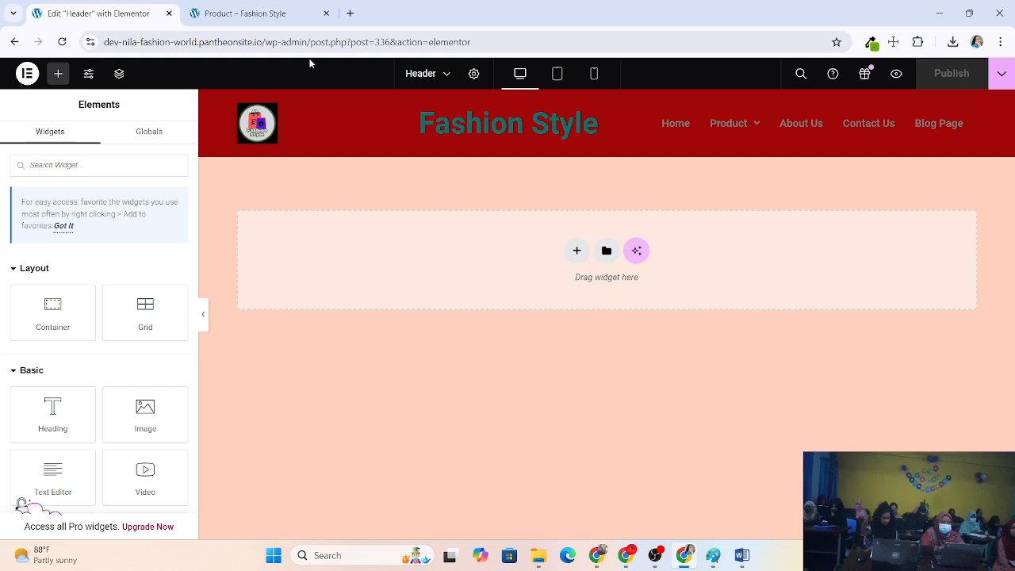
pyautogui.click(254, 13)
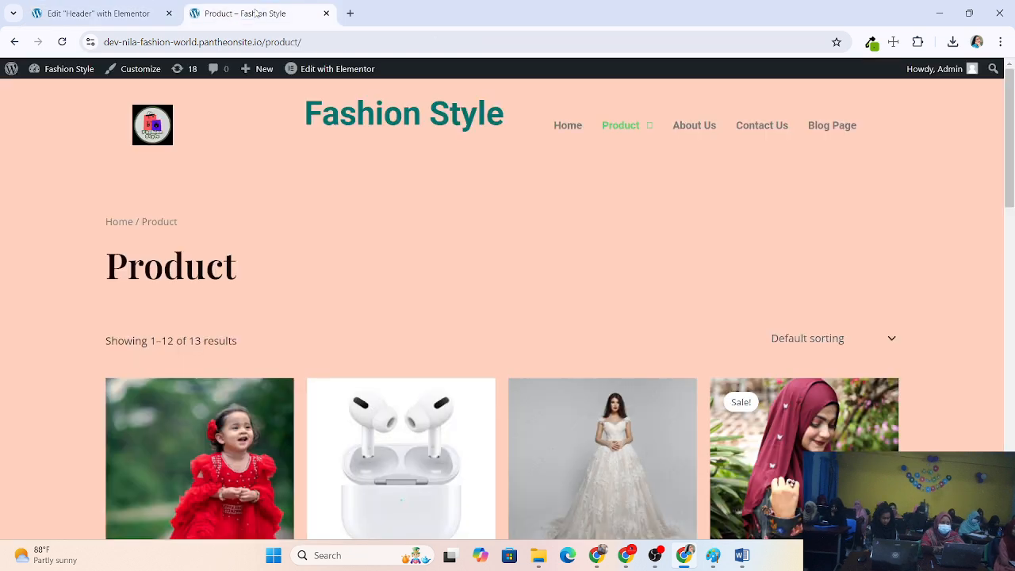
pyautogui.click(62, 41)
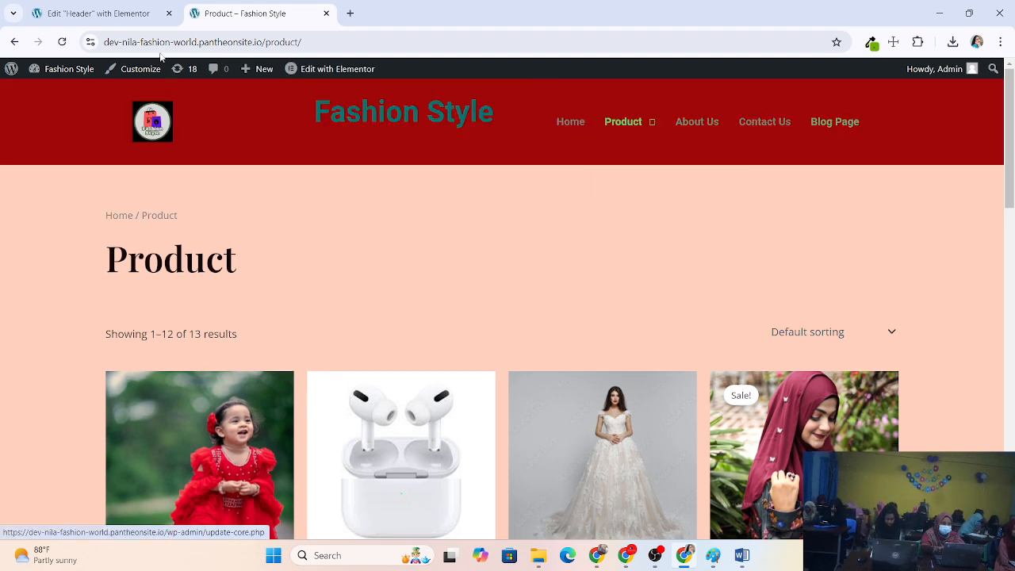
pyautogui.click(147, 14)
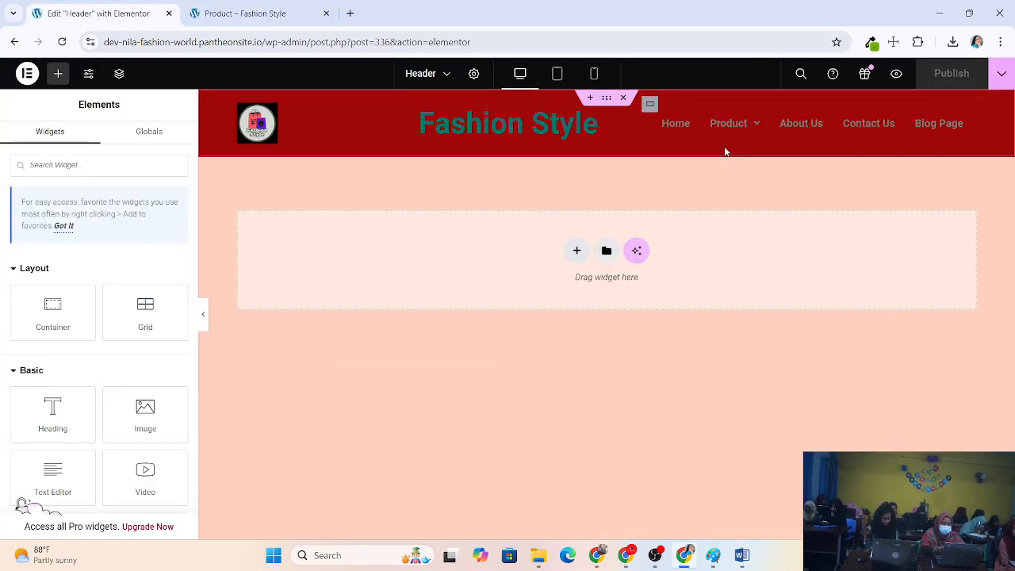
# Change the whole header container's background colour to a dark teal green and publish the header
pyautogui.click(603, 103)
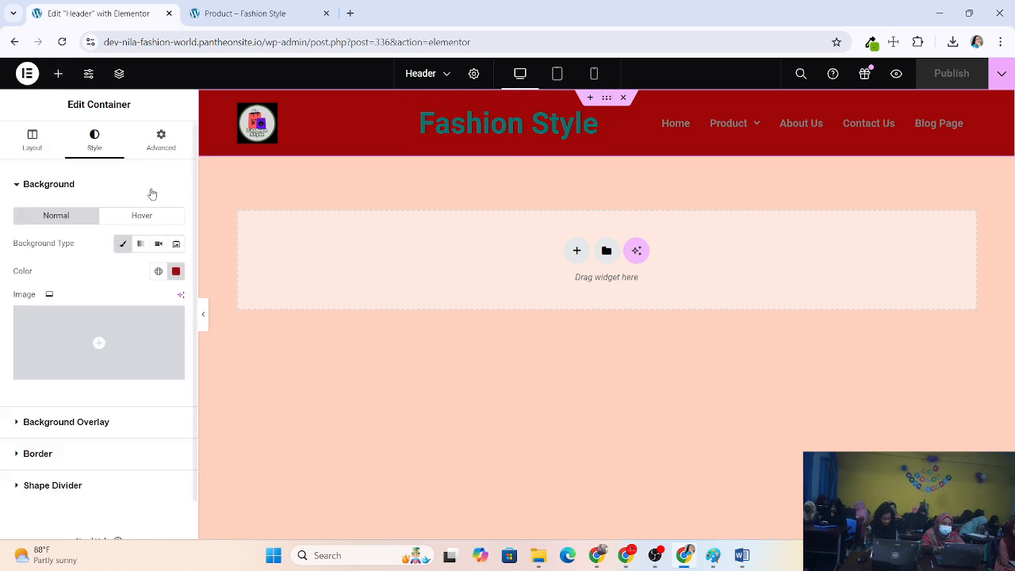
pyautogui.click(176, 272)
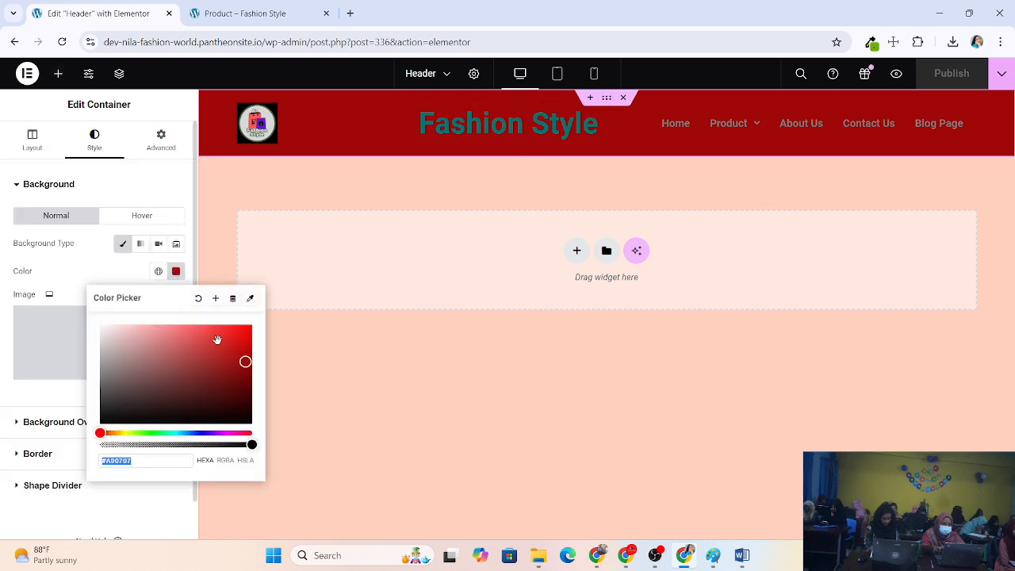
pyautogui.moveTo(100, 433); pyautogui.dragTo(174, 460)
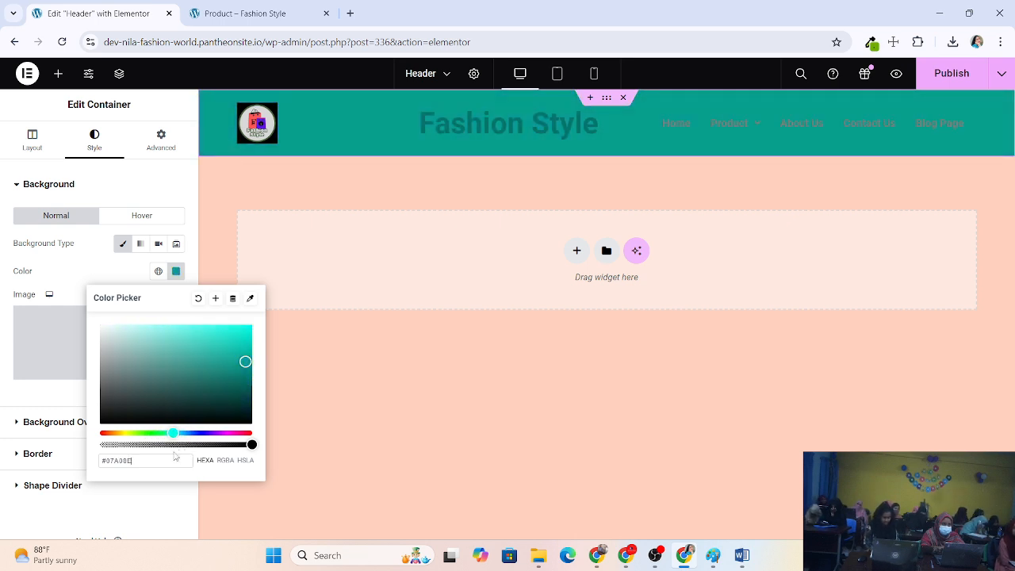
pyautogui.click(246, 358)
pyautogui.moveTo(246, 358); pyautogui.dragTo(244, 391)
pyautogui.click(300, 368)
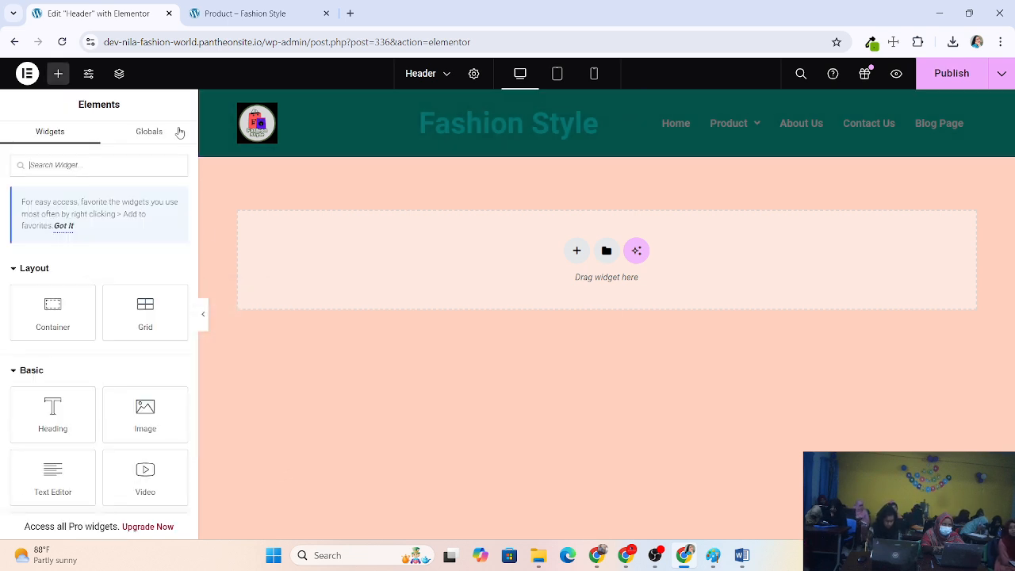
pyautogui.click(930, 78)
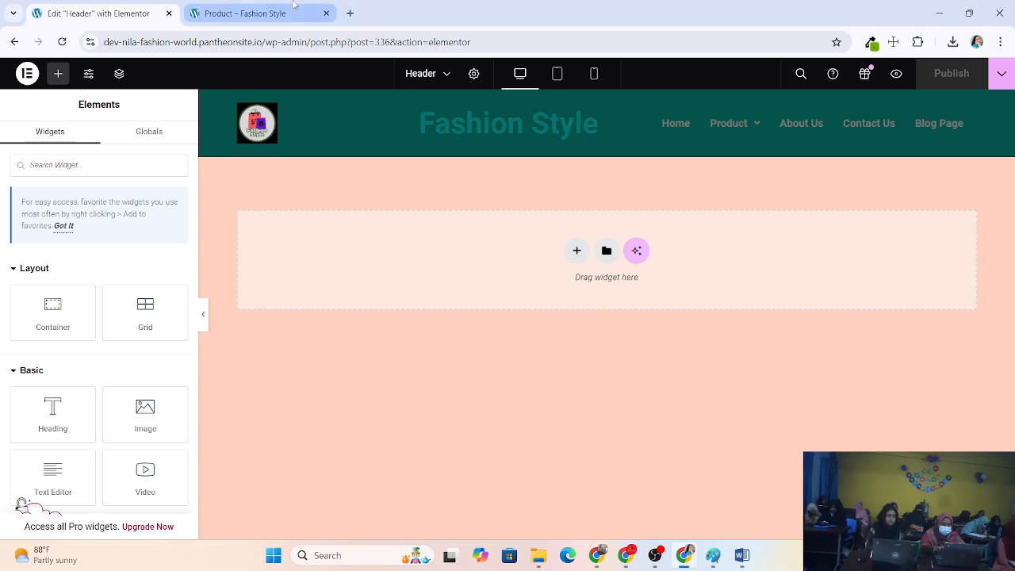
pyautogui.moveTo(293, 5)
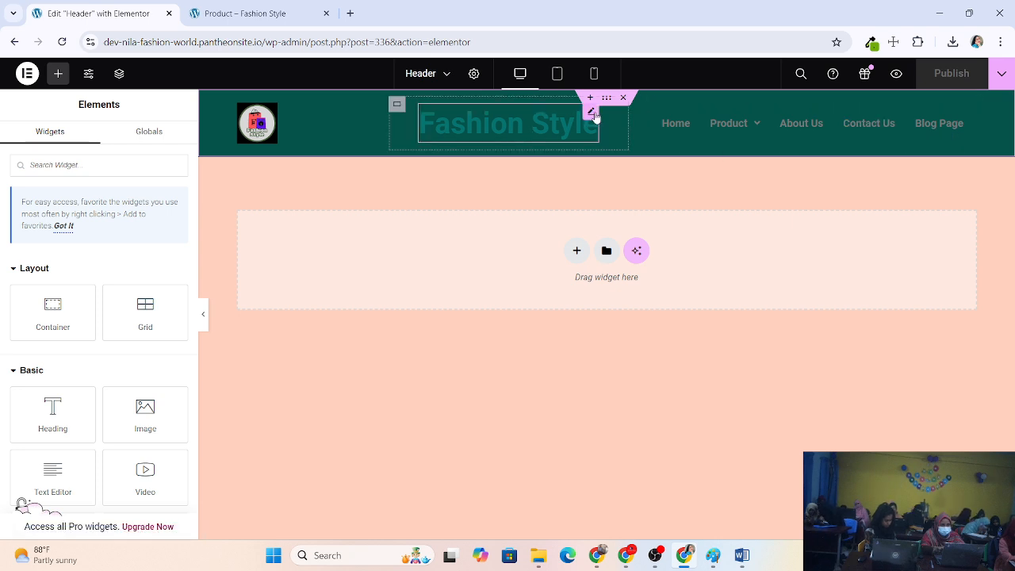
# Change the Fashion Style heading's text colour to near-white
pyautogui.click(591, 111)
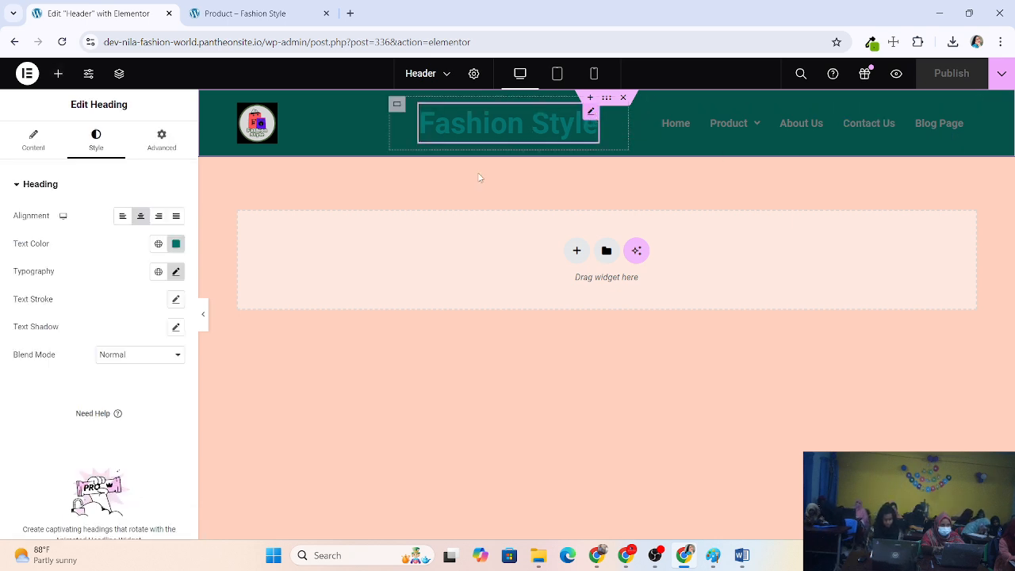
pyautogui.click(175, 244)
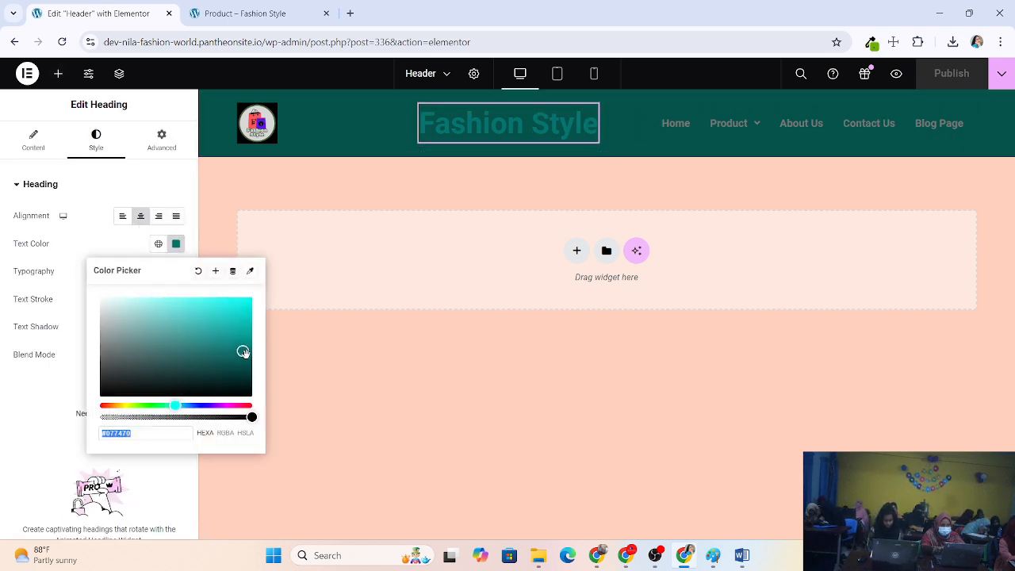
pyautogui.click(114, 318)
pyautogui.moveTo(114, 318); pyautogui.dragTo(102, 301)
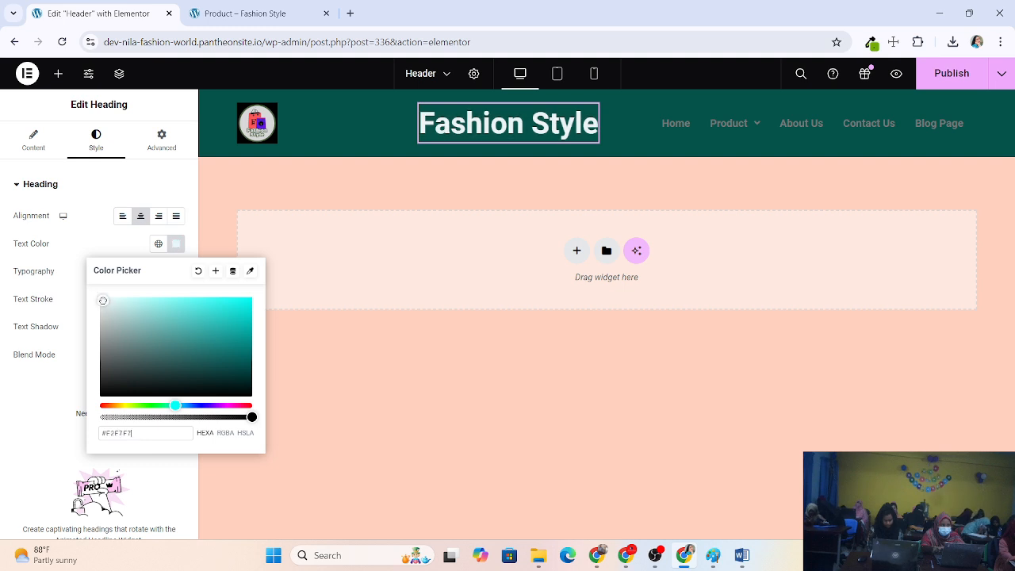
pyautogui.click(106, 304)
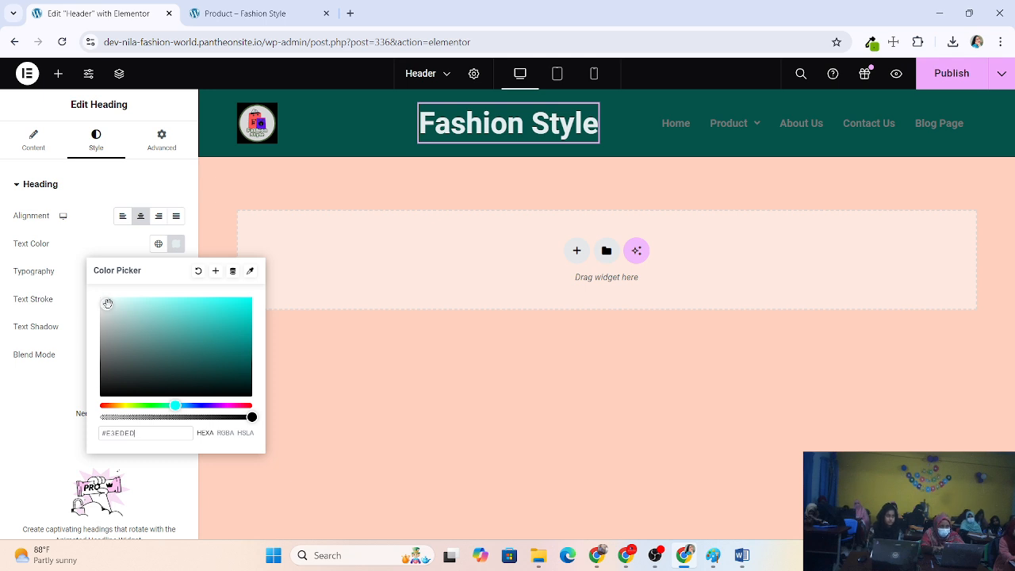
pyautogui.click(114, 304)
pyautogui.moveTo(115, 303); pyautogui.dragTo(101, 298)
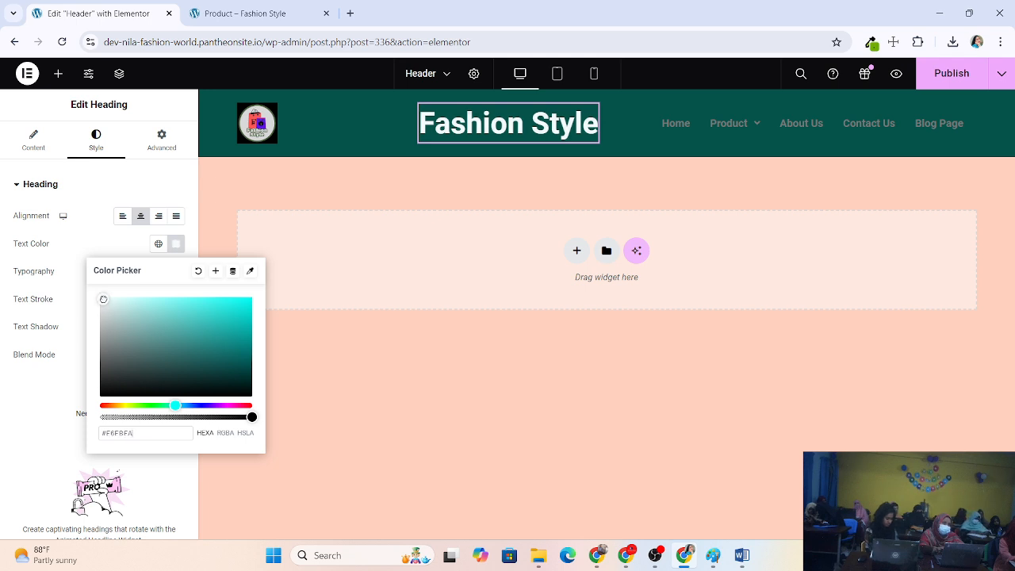
pyautogui.click(547, 432)
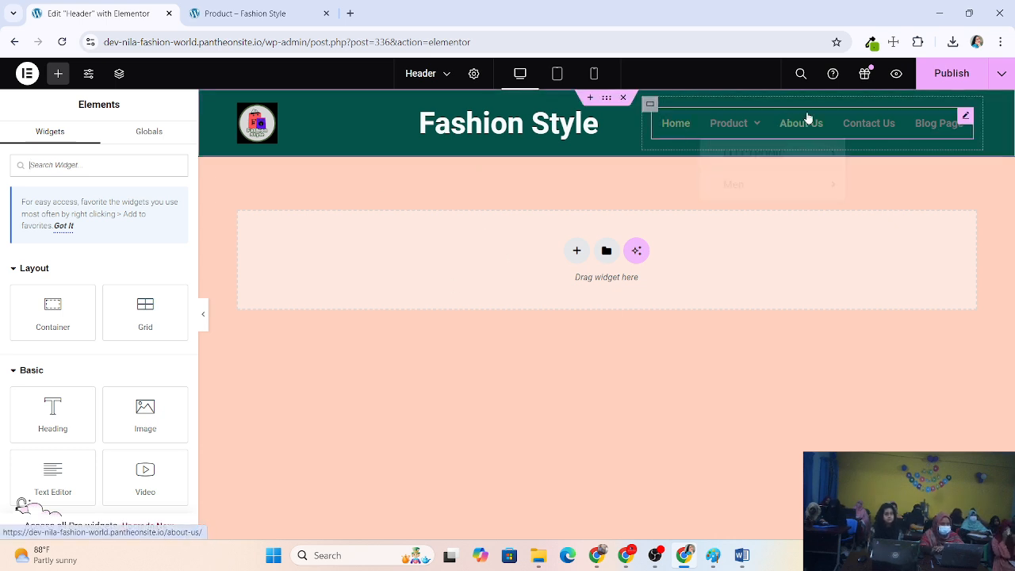
# Set the navigation menu's normal text colour to off-white, #F7F2F2, in its main menu style settings
pyautogui.click(965, 117)
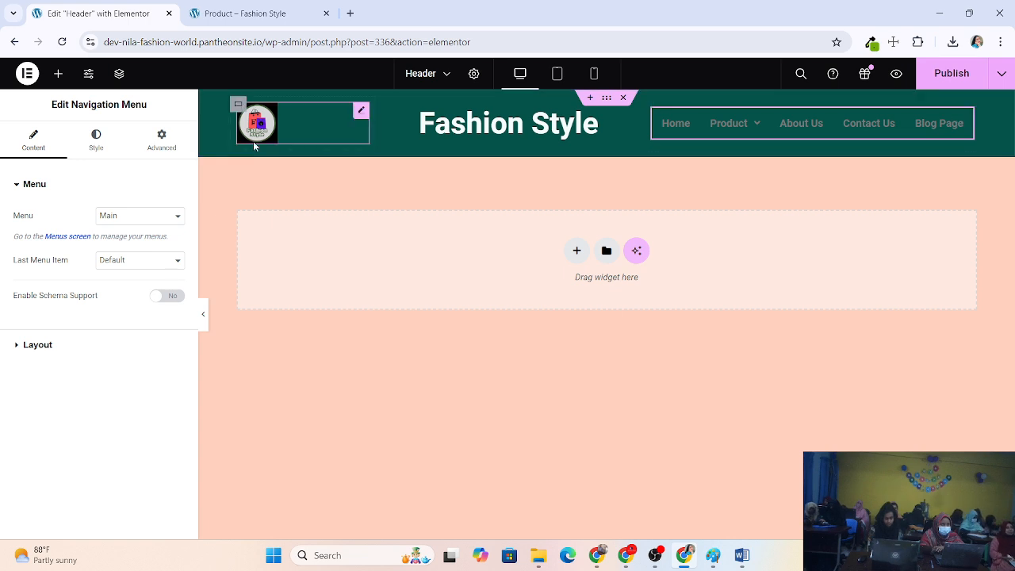
pyautogui.click(85, 141)
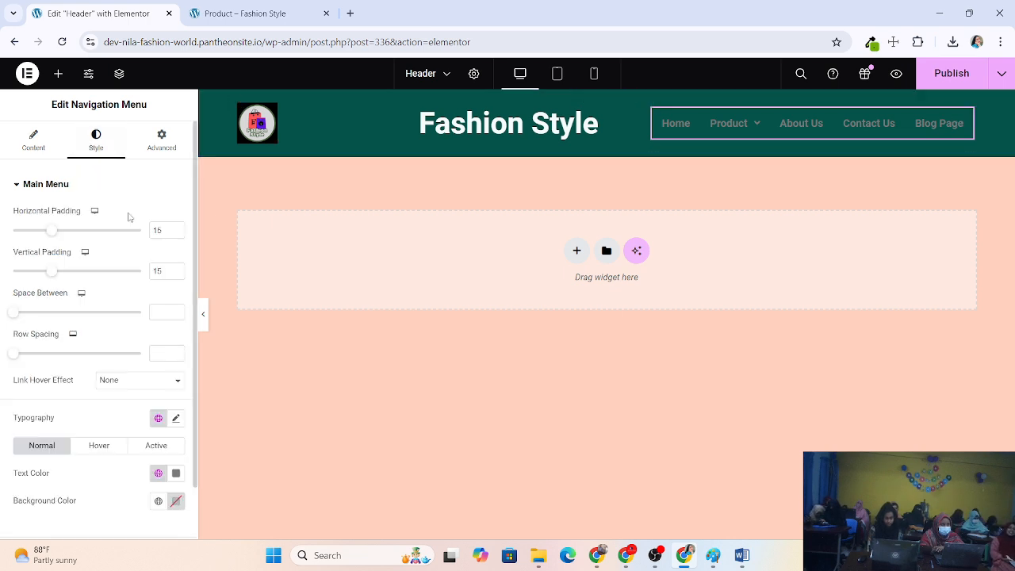
pyautogui.scroll(-1, 129, 216)
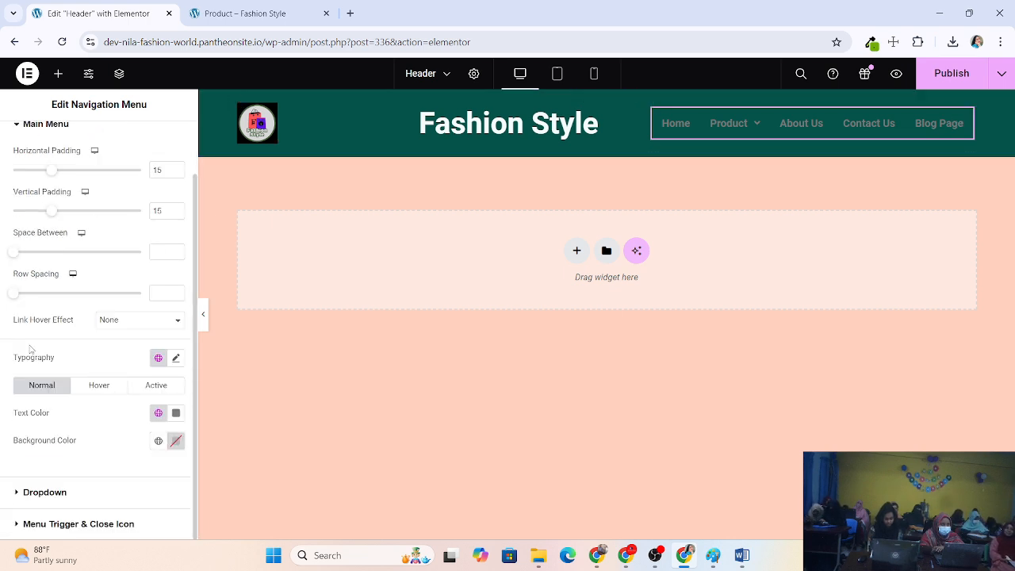
pyautogui.click(176, 358)
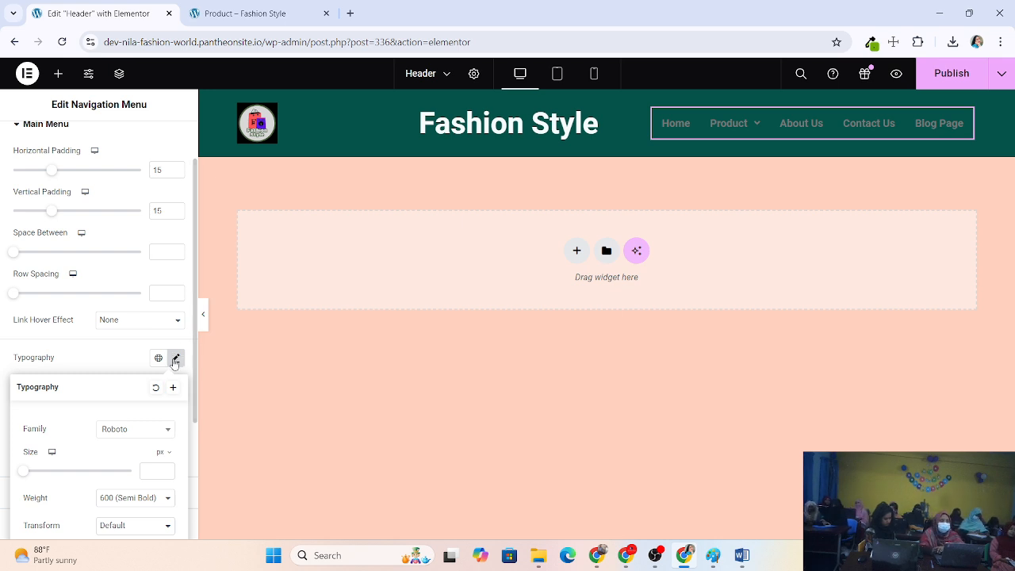
pyautogui.click(176, 359)
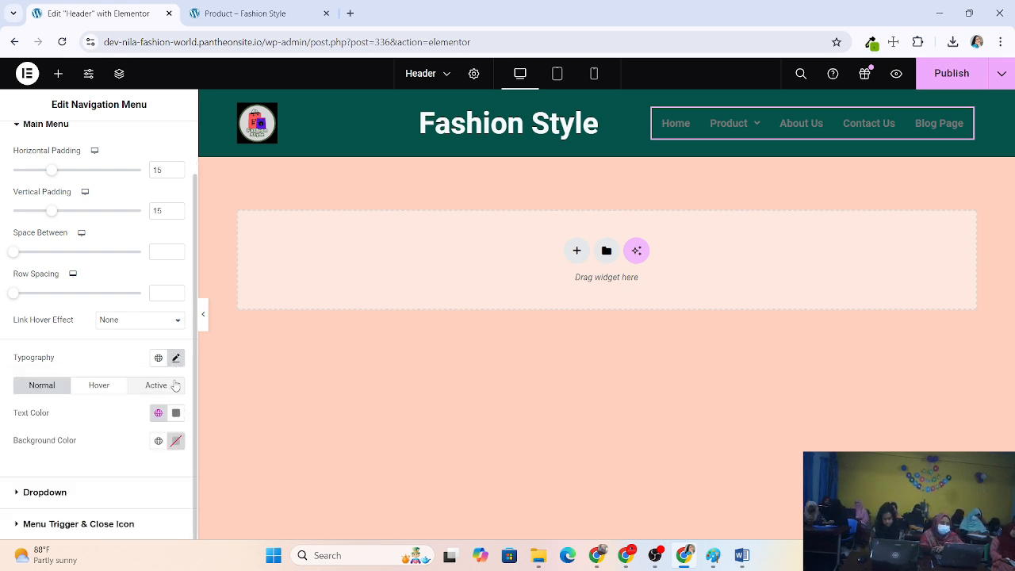
pyautogui.click(176, 412)
pyautogui.moveTo(98, 295); pyautogui.dragTo(103, 248)
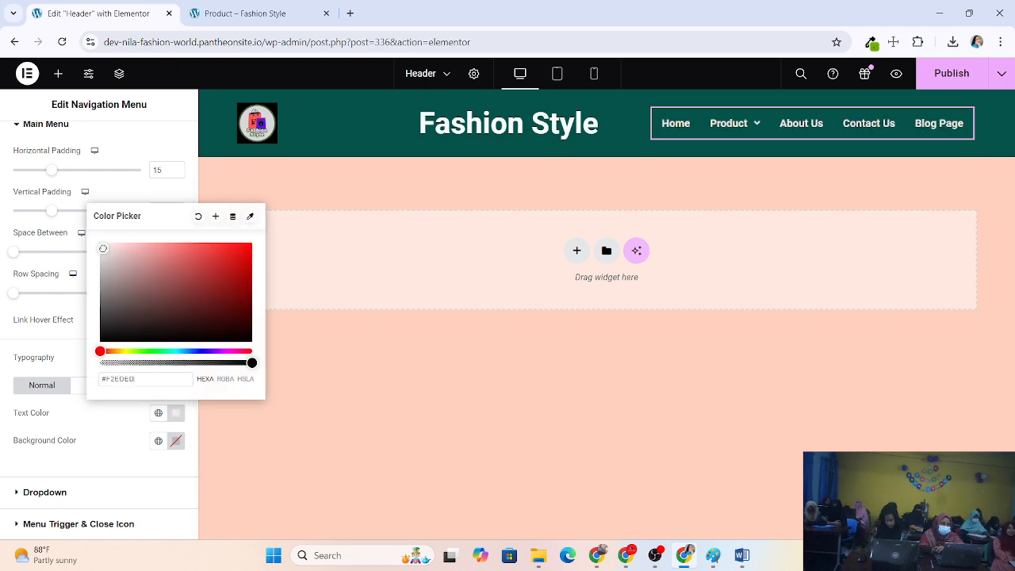
pyautogui.moveTo(103, 248); pyautogui.dragTo(102, 245)
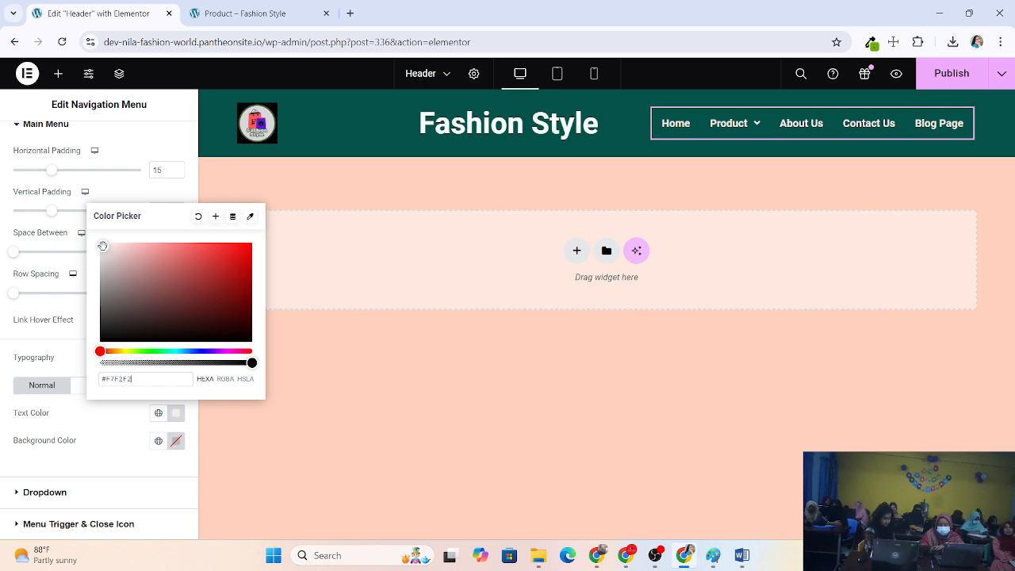
pyautogui.click(676, 375)
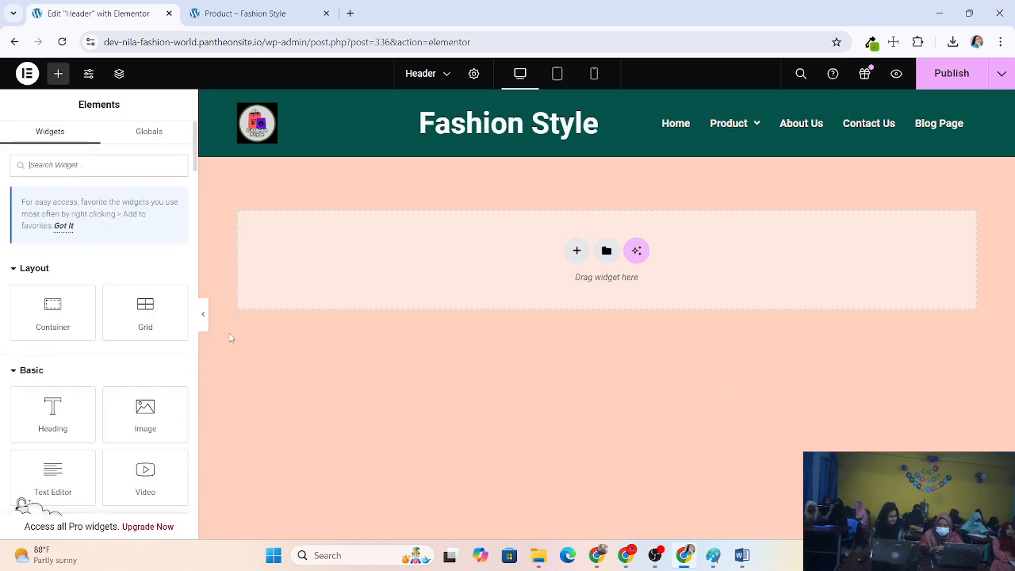
# Publish the header and reload the live Product page
pyautogui.click(974, 75)
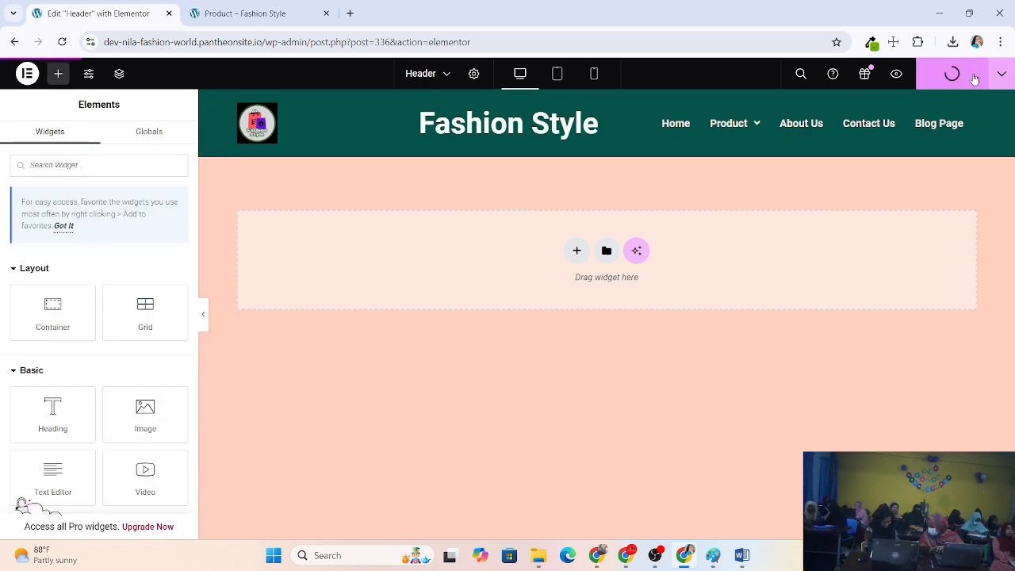
pyautogui.click(278, 10)
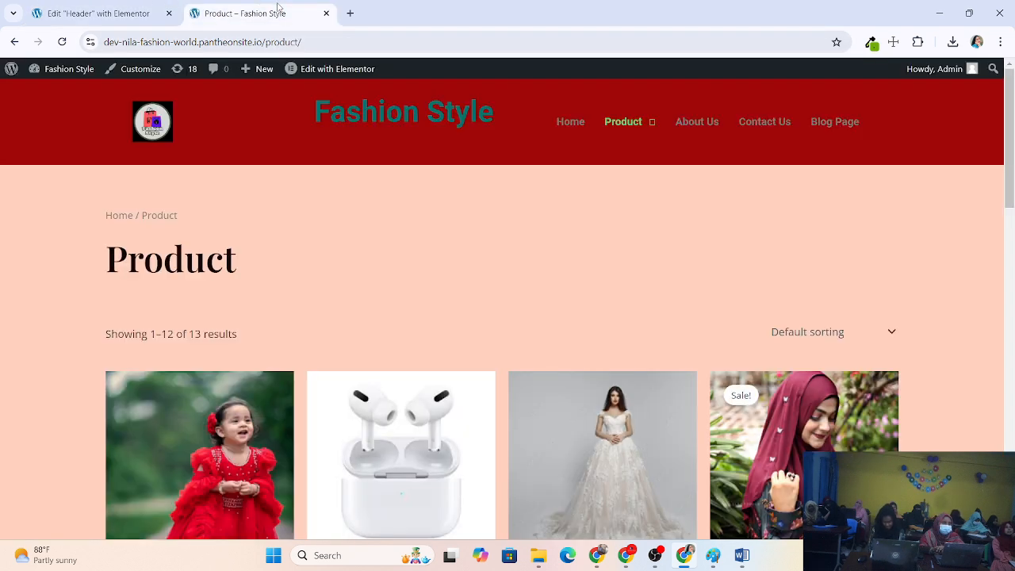
pyautogui.click(62, 42)
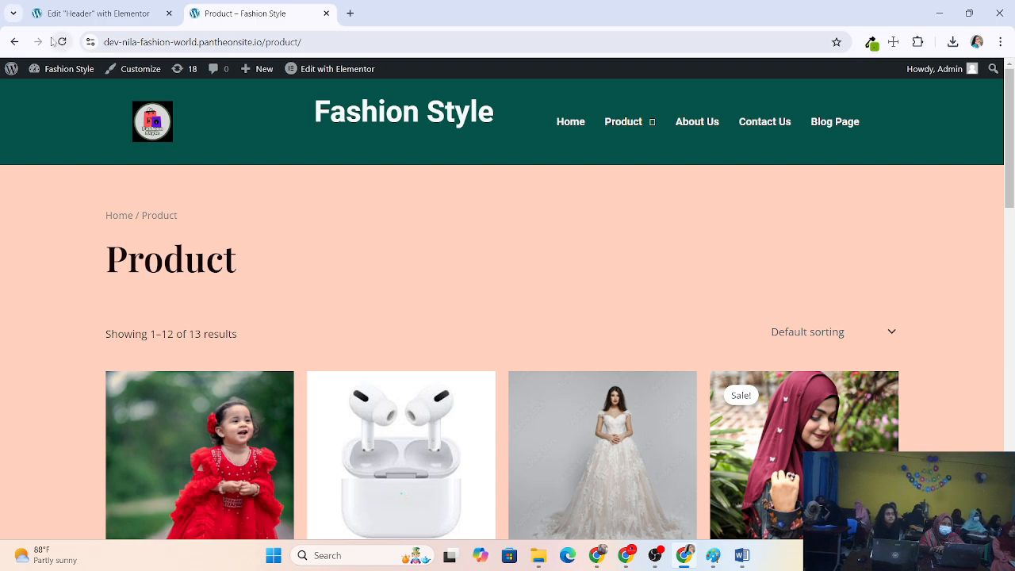
# Examine the recoloured header and the Product dropdown with its Electronic submenu on the live page, and return to the editor
pyautogui.scroll(-1, 357, 211)
pyautogui.scroll(-4, 357, 212)
pyautogui.scroll(5, 460, 226)
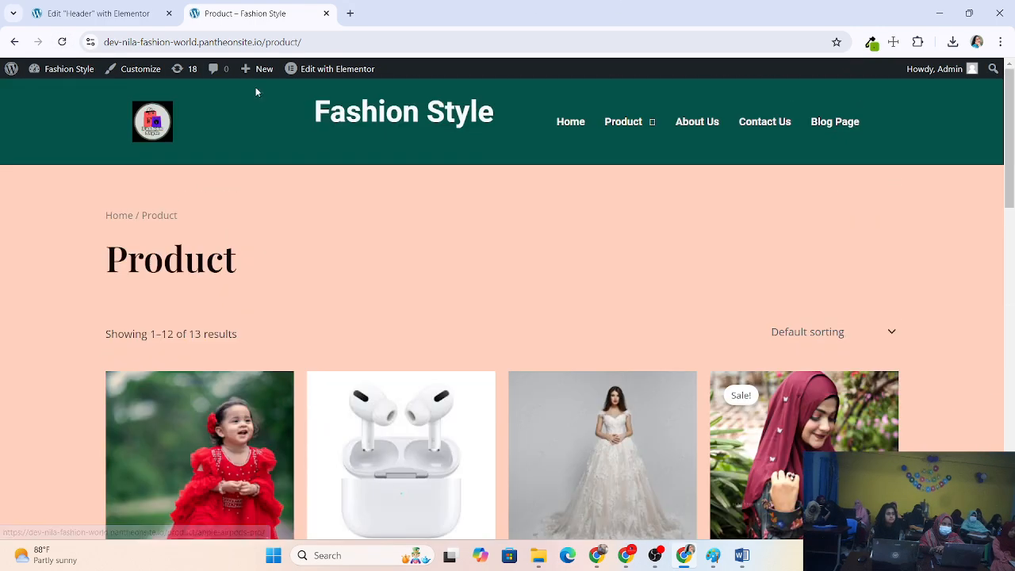
pyautogui.scroll(-1, 588, 195)
pyautogui.scroll(1, 588, 196)
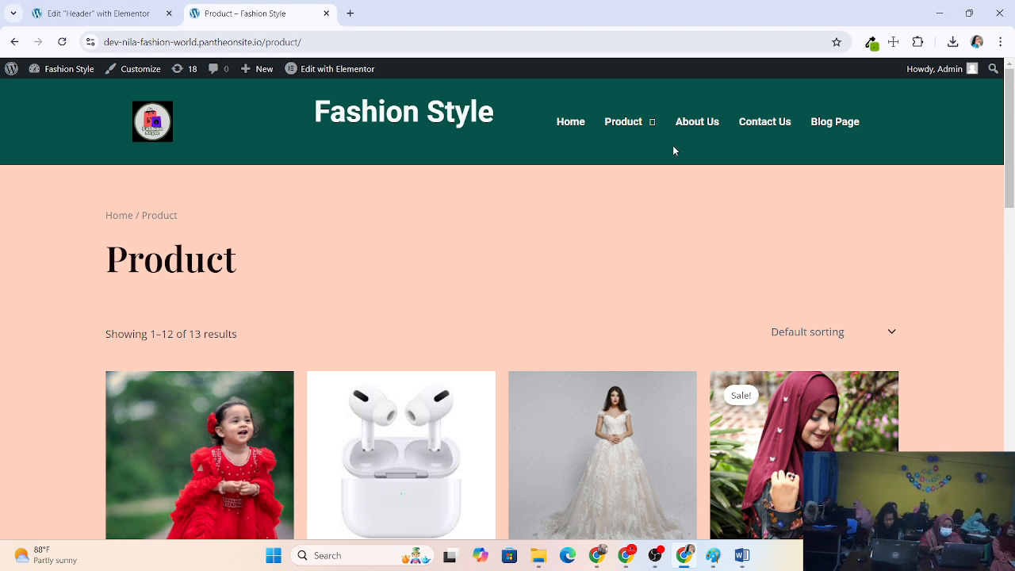
pyautogui.moveTo(635, 124)
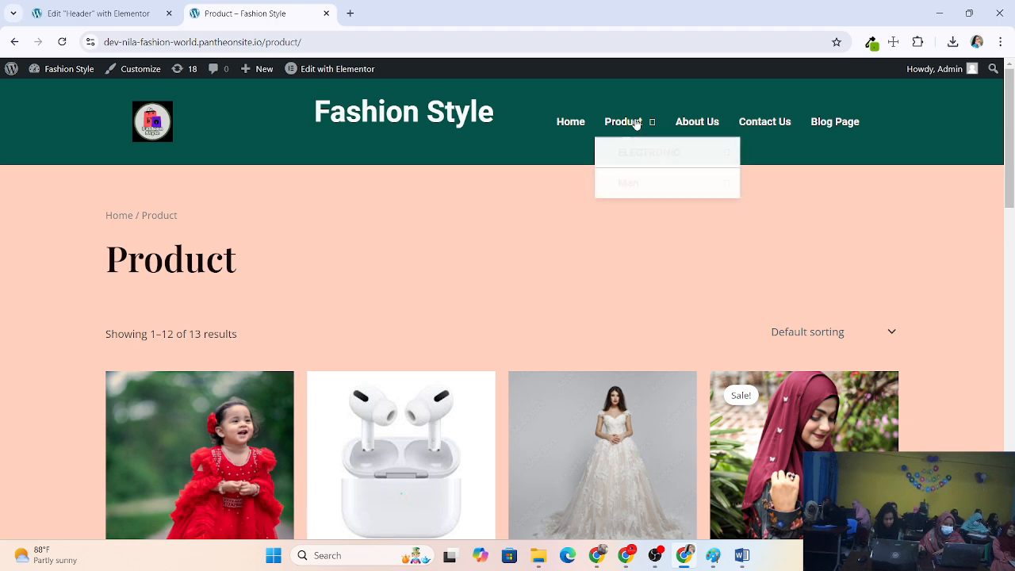
pyautogui.moveTo(733, 150)
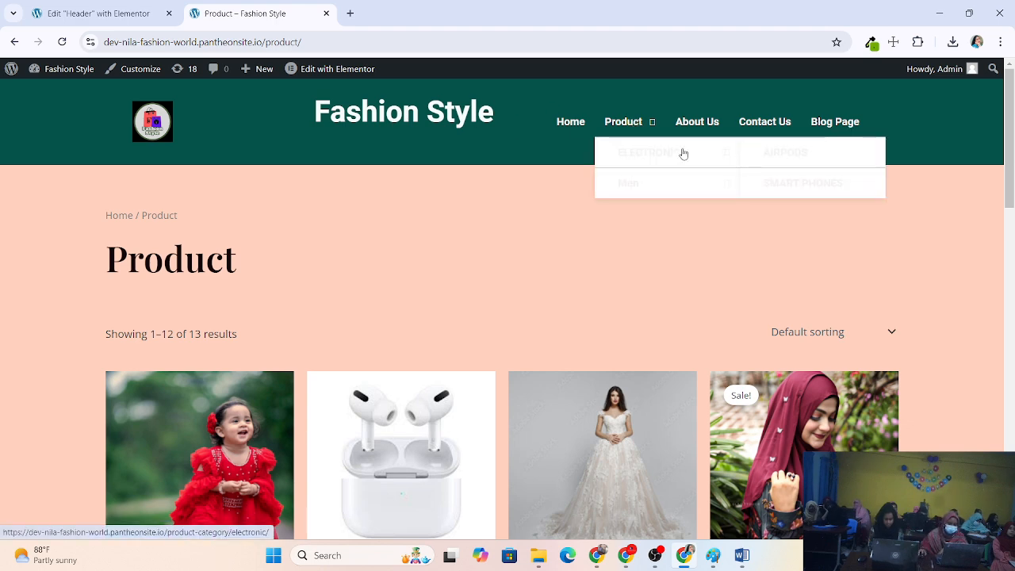
pyautogui.click(99, 13)
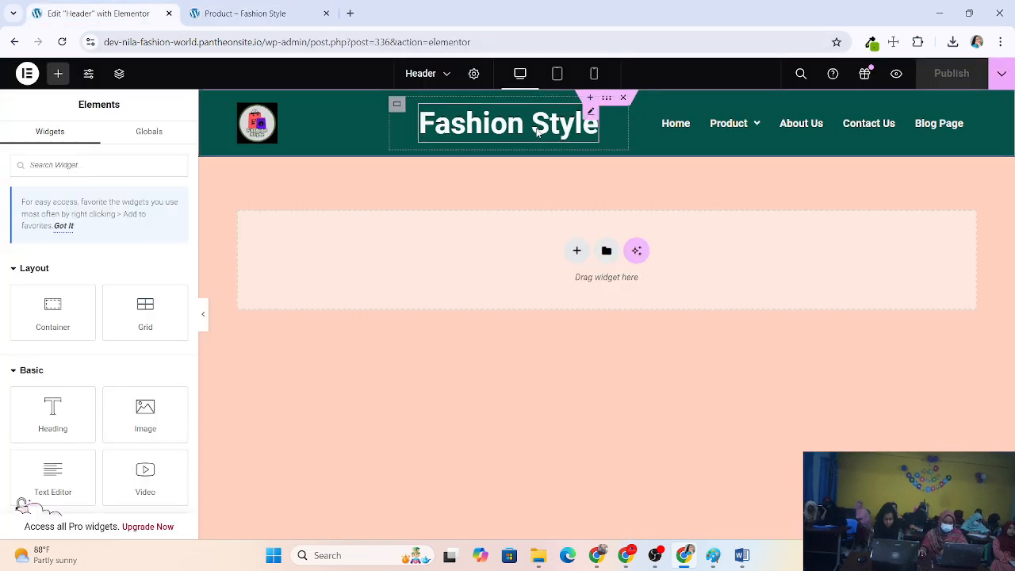
# Set the width of the container holding the Fashion Style heading to 32%
pyautogui.click(512, 127)
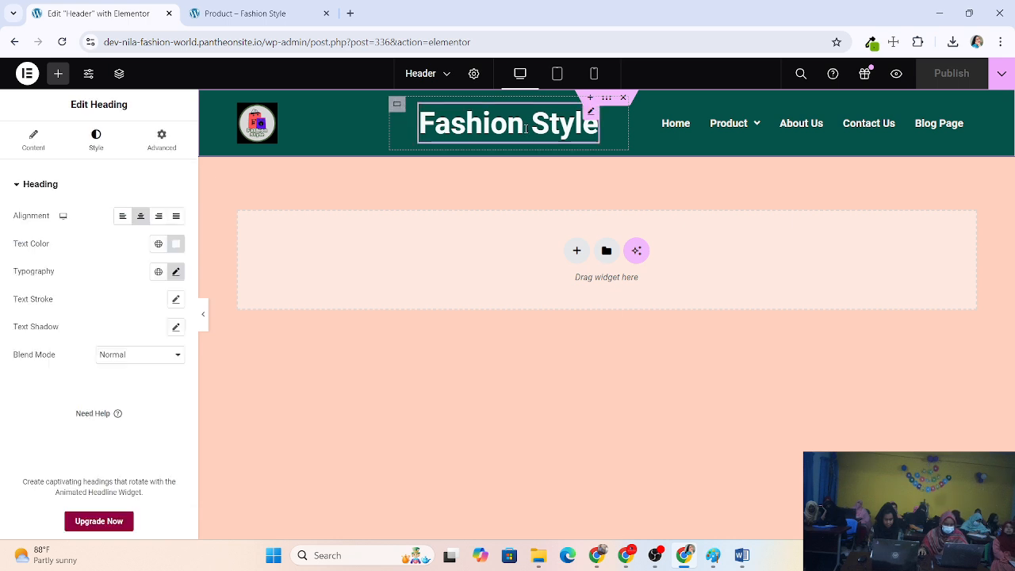
pyautogui.click(397, 105)
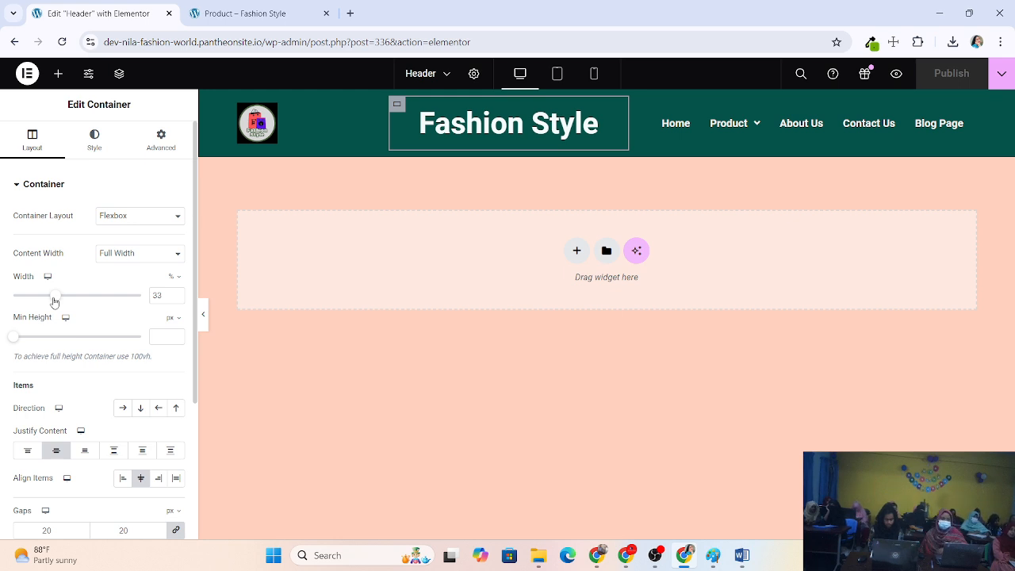
pyautogui.moveTo(54, 302); pyautogui.dragTo(57, 298)
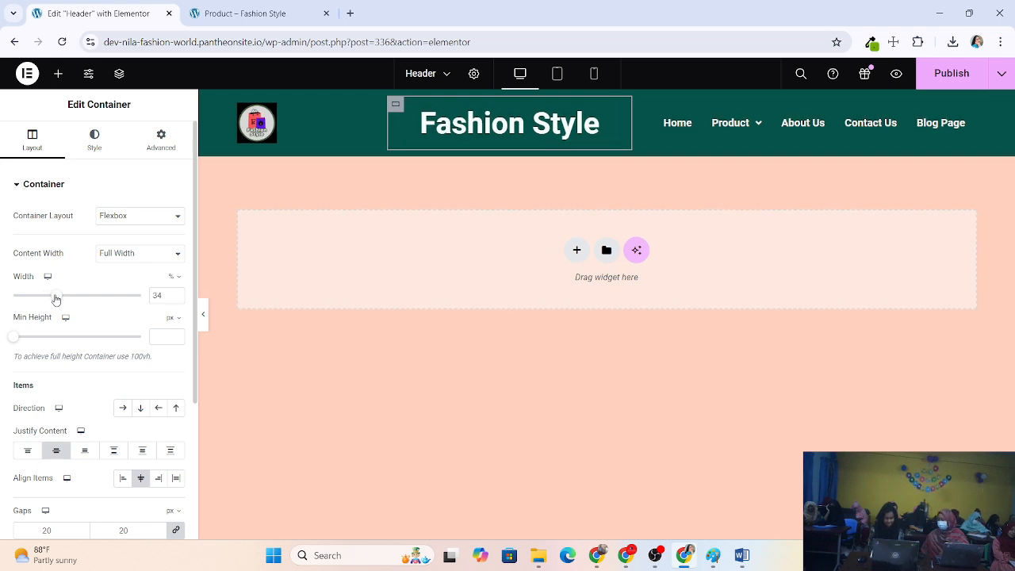
pyautogui.click(178, 299)
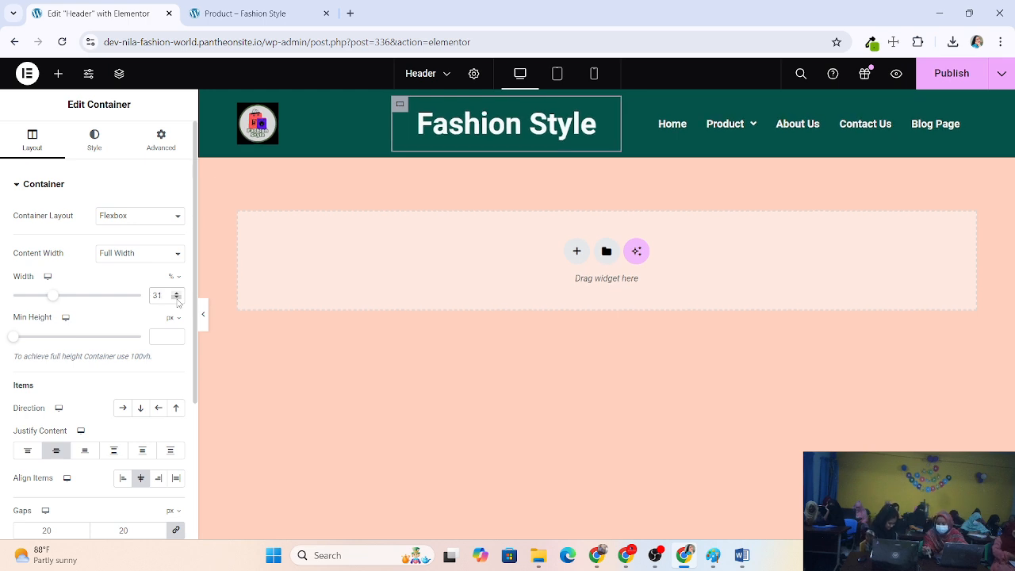
pyautogui.click(176, 298)
pyautogui.click(176, 298)
pyautogui.click(174, 293)
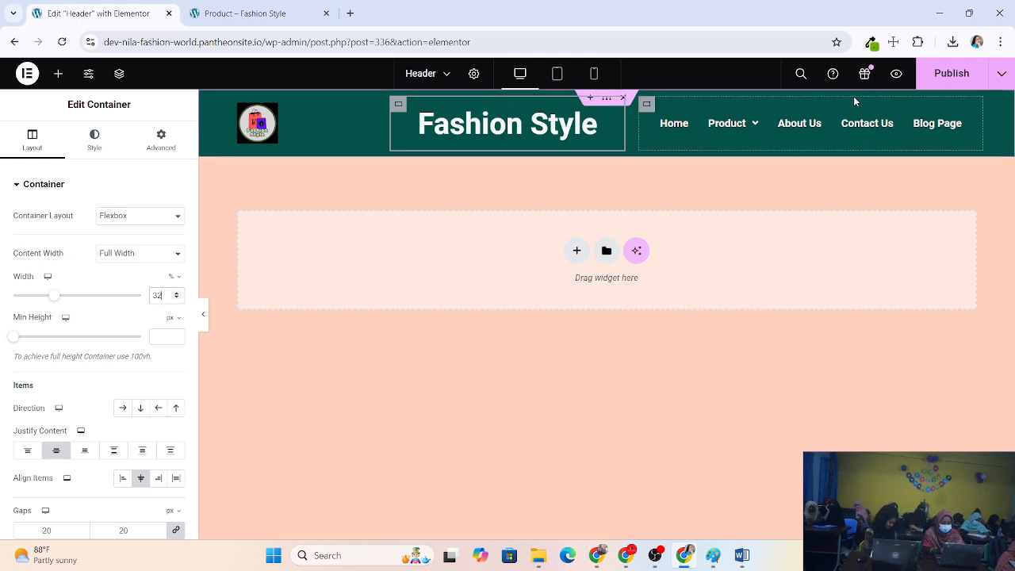
# Set the title container's Justify Content to Space Between and its Direction to reversed row
pyautogui.click(116, 451)
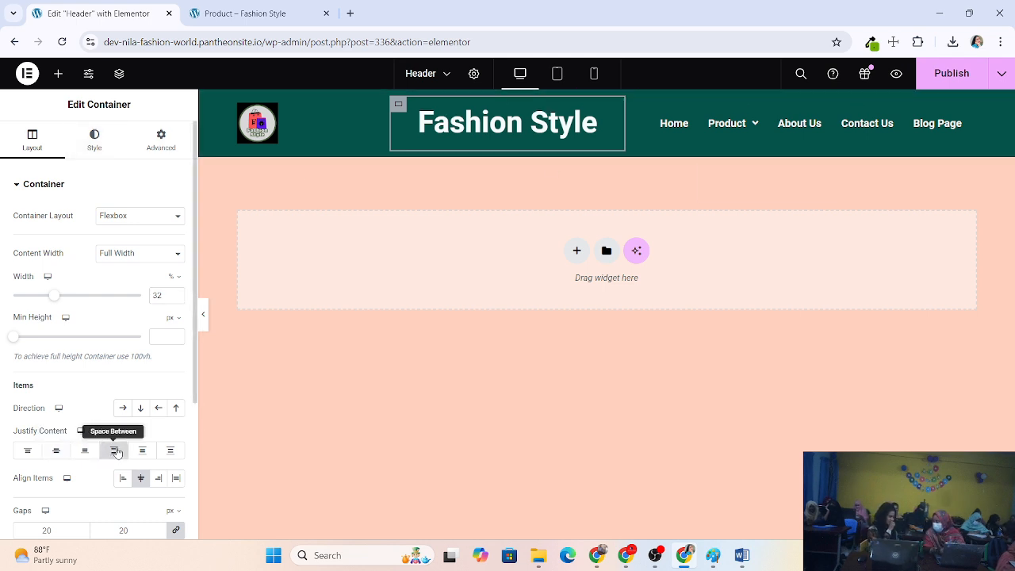
pyautogui.click(158, 407)
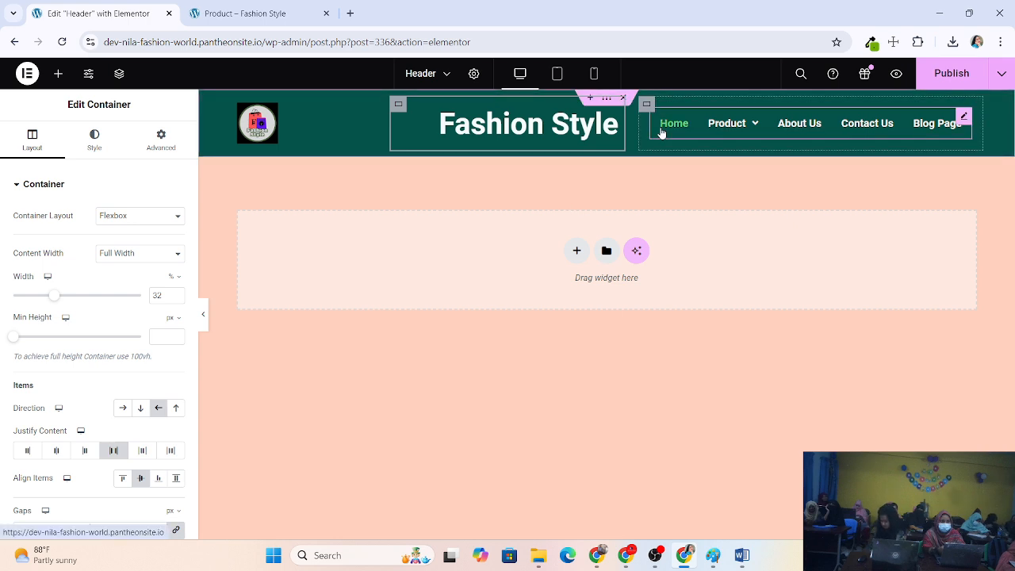
# Publish the header changes and check the title's new alignment on the reloaded live Product page
pyautogui.click(803, 147)
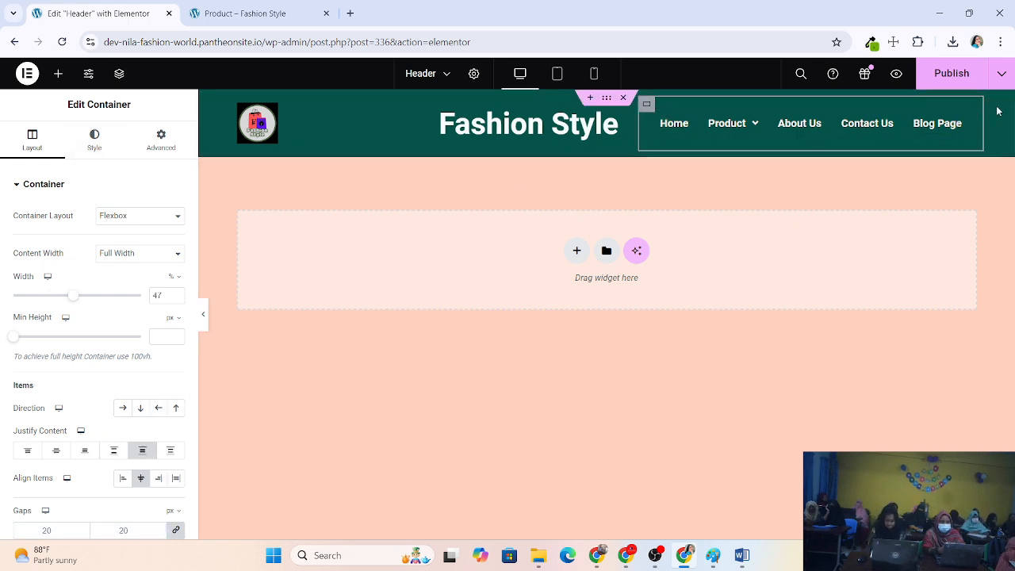
pyautogui.click(943, 73)
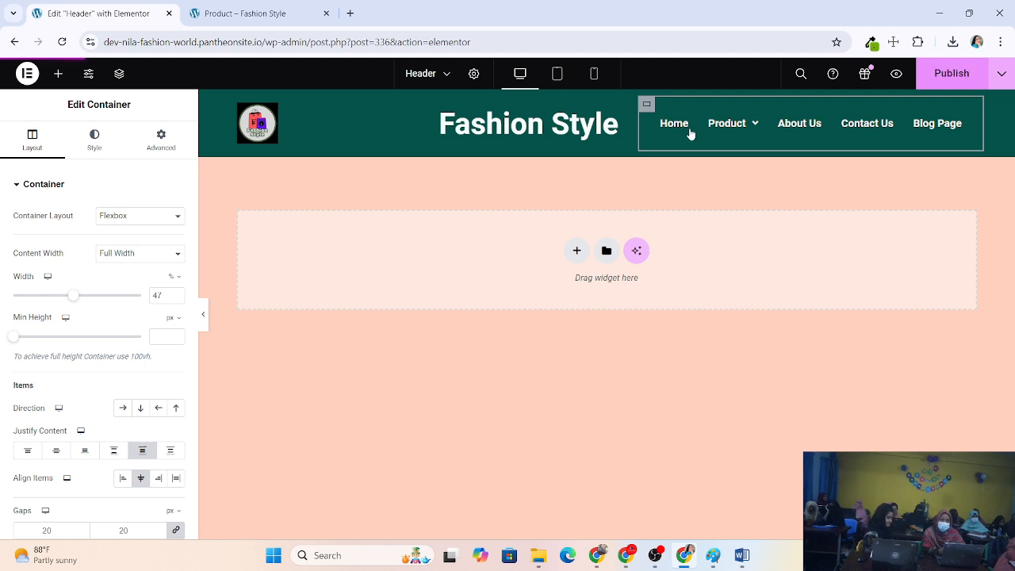
pyautogui.click(230, 9)
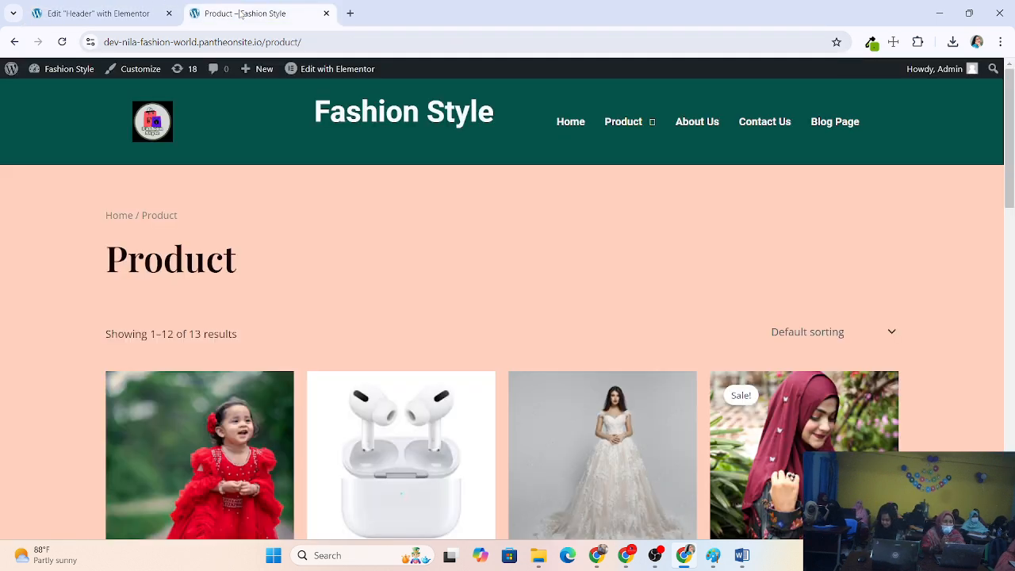
pyautogui.click(63, 41)
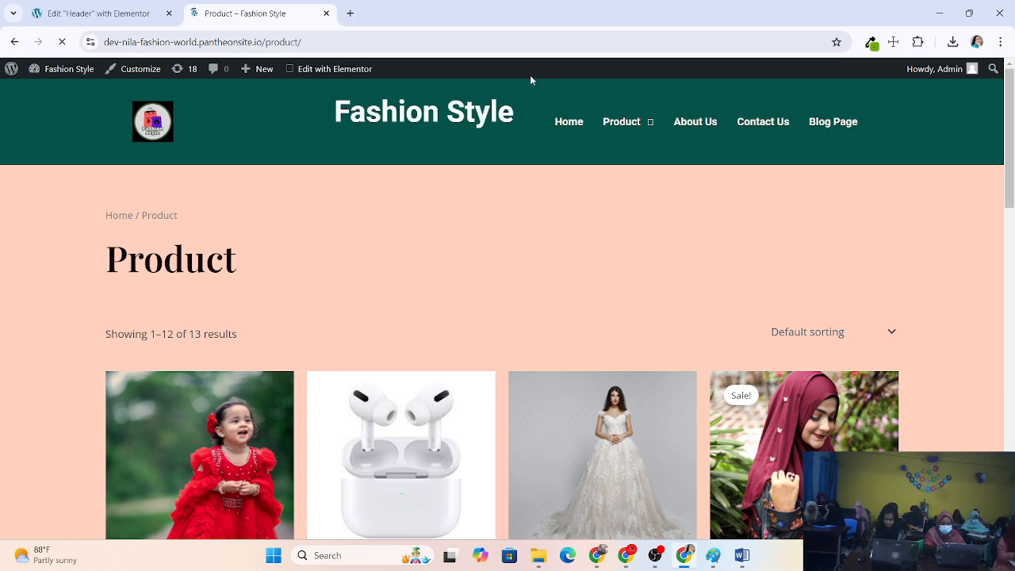
pyautogui.click(137, 9)
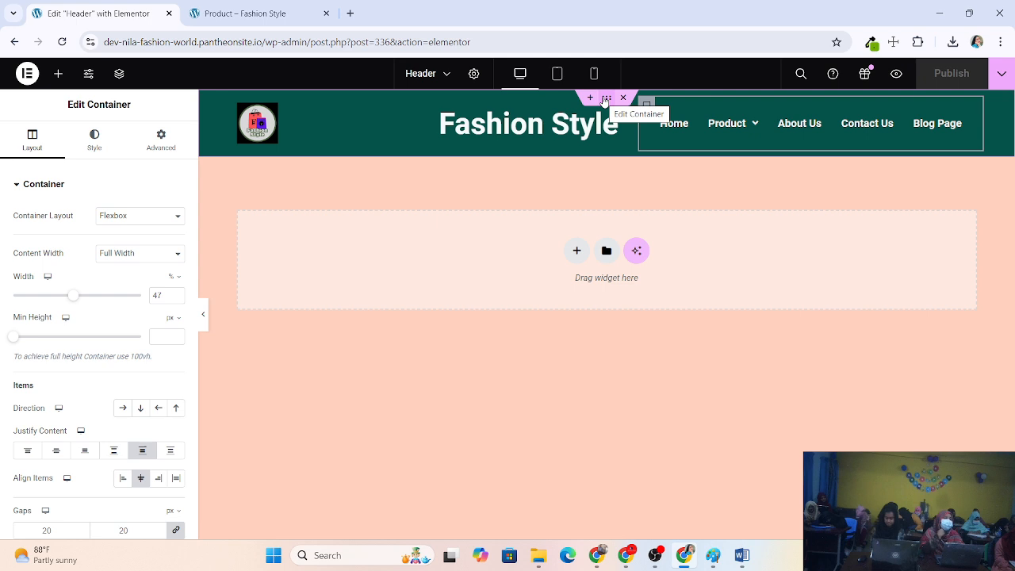
# Set the outer header container's margin to -15 px on all four sides
pyautogui.click(605, 99)
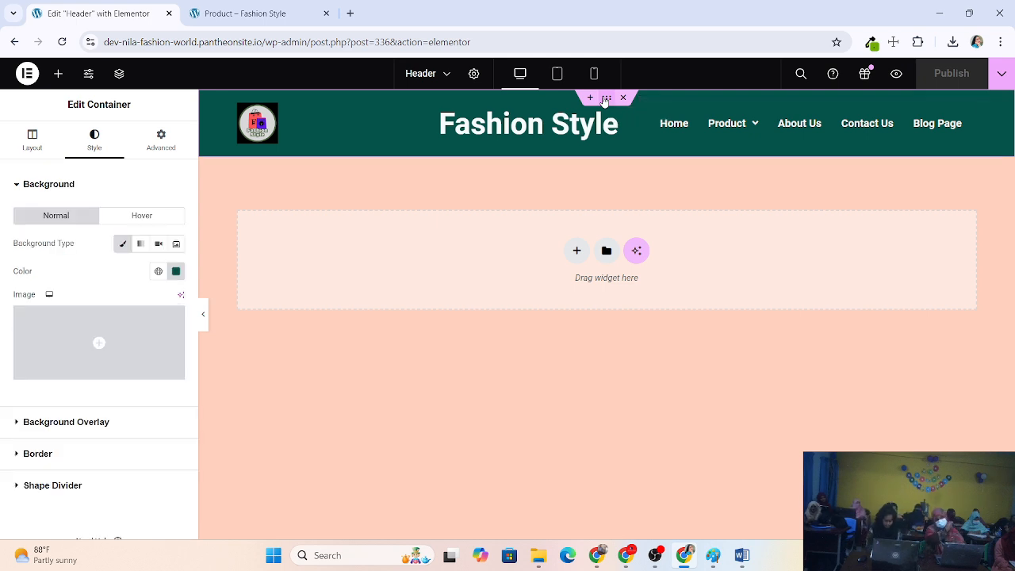
pyautogui.click(165, 145)
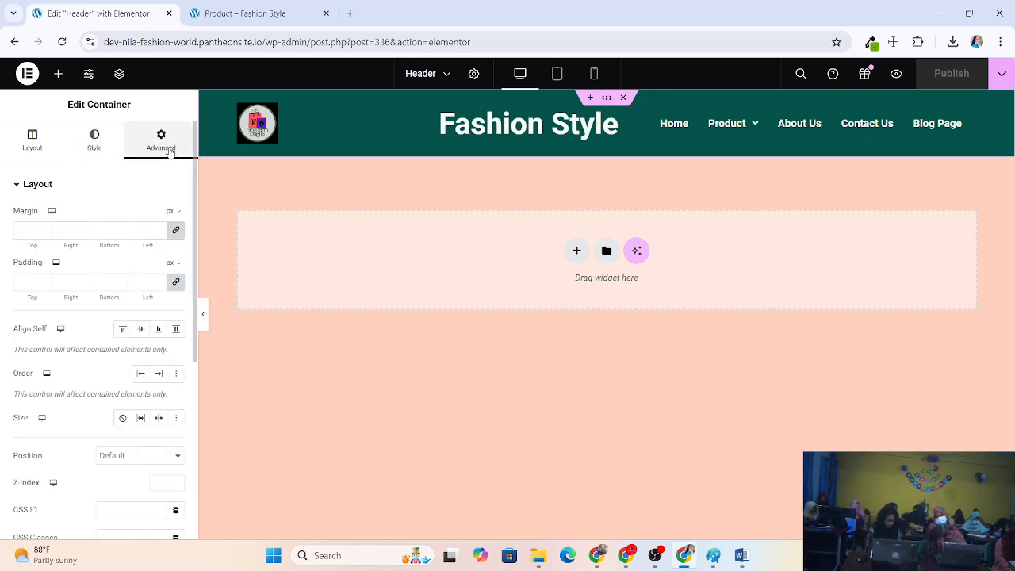
pyautogui.click(44, 232)
pyautogui.click(44, 232)
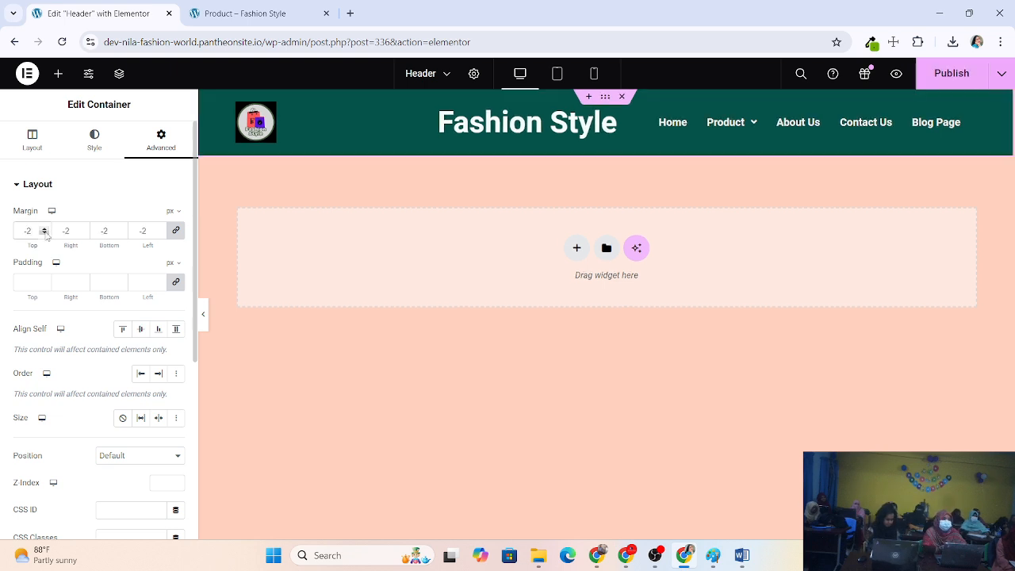
pyautogui.click(44, 232)
pyautogui.click(45, 232)
pyautogui.click(44, 232)
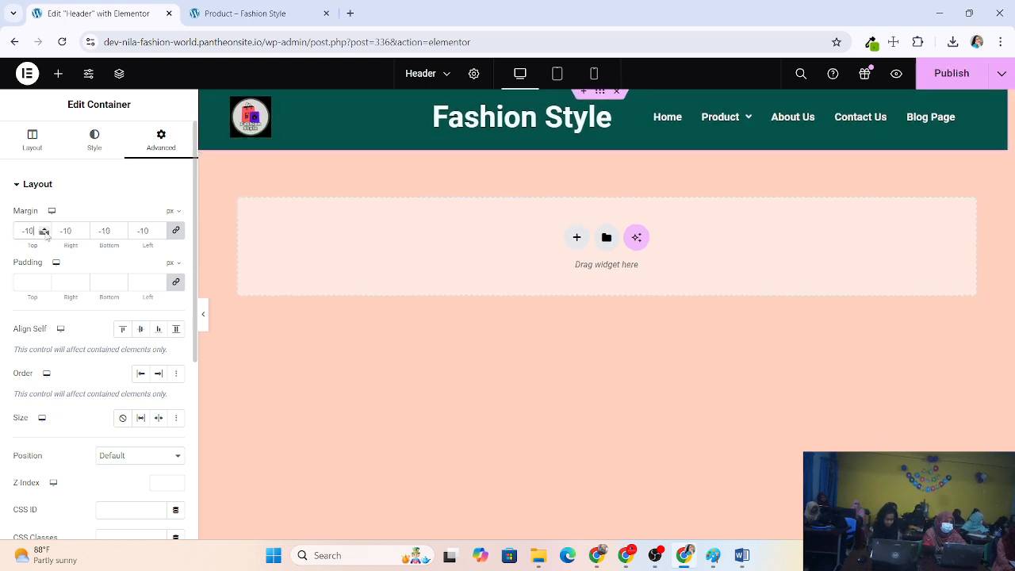
pyautogui.click(44, 232)
pyautogui.click(45, 232)
pyautogui.click(44, 232)
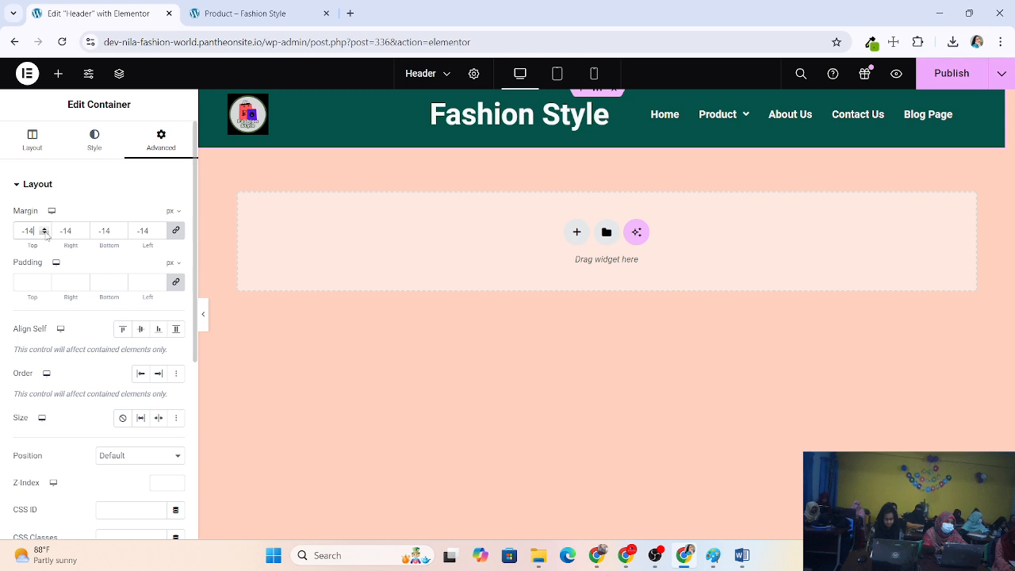
pyautogui.click(44, 232)
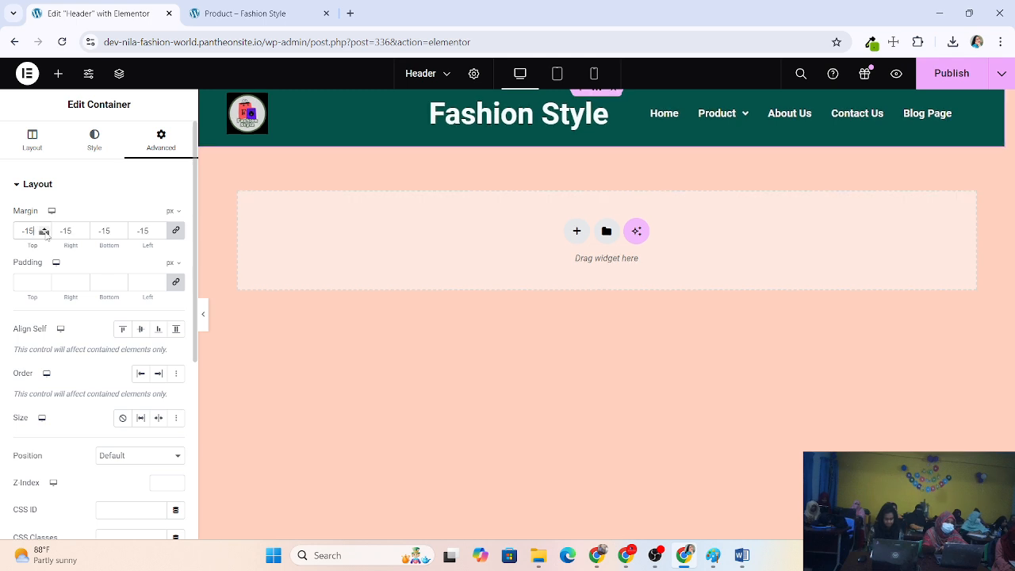
# Publish the margin change and check the header's edges on the reloaded live Product page
pyautogui.click(951, 84)
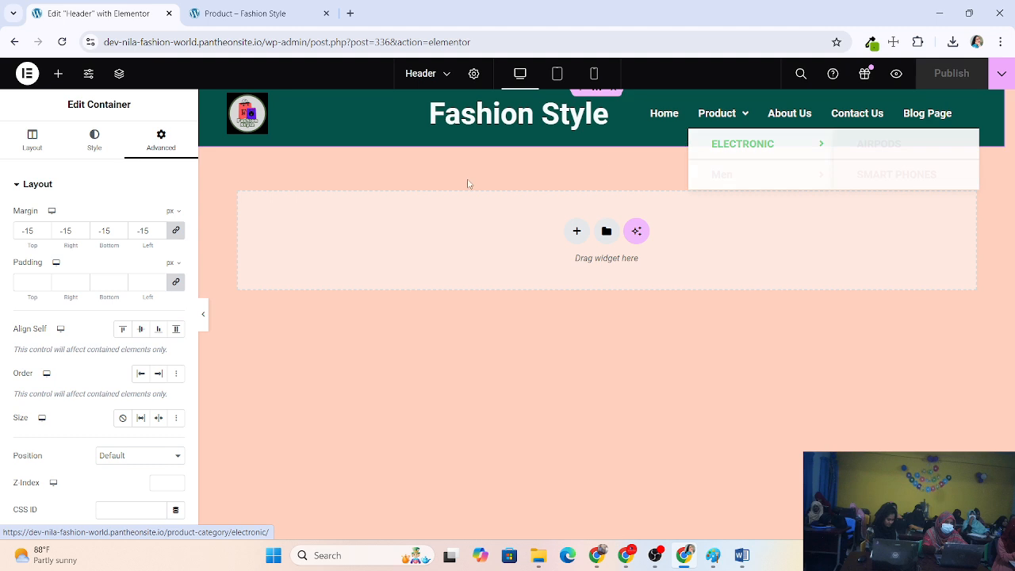
pyautogui.click(238, 13)
pyautogui.click(61, 41)
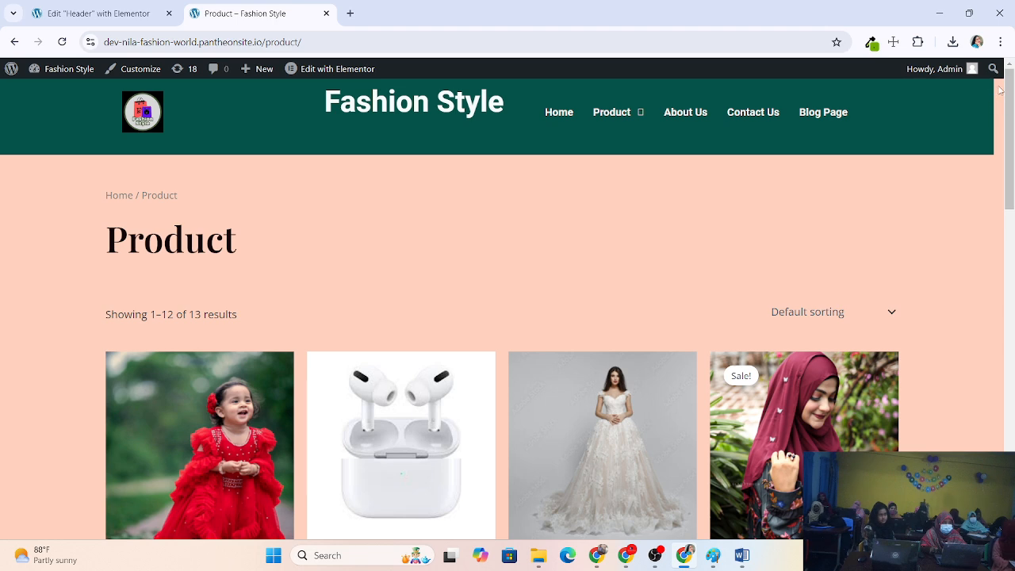
pyautogui.click(47, 5)
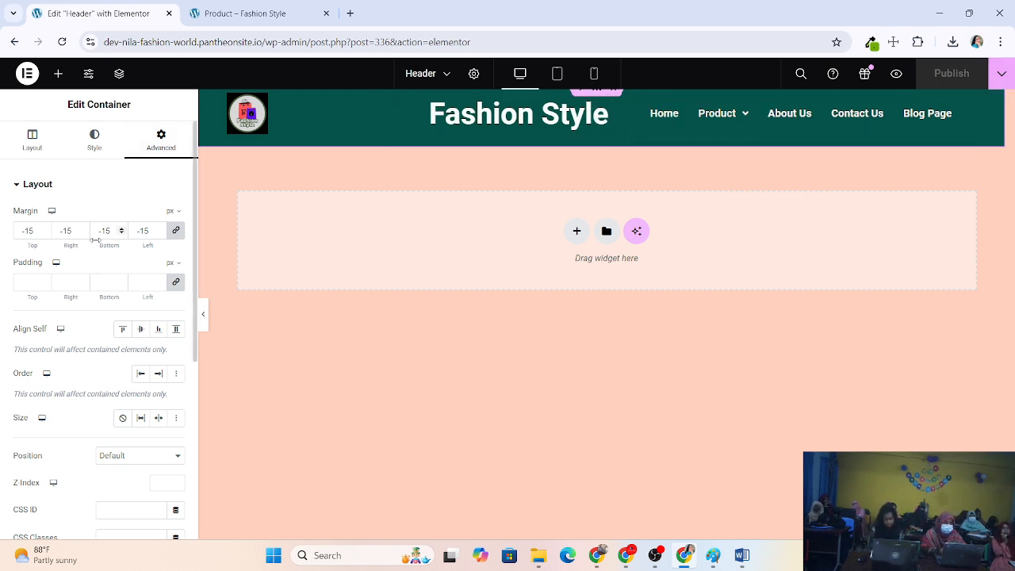
# Set the outer header container's margin to -5 px on all four sides and publish the header
pyautogui.click(43, 234)
pyautogui.click(43, 234)
pyautogui.click(44, 233)
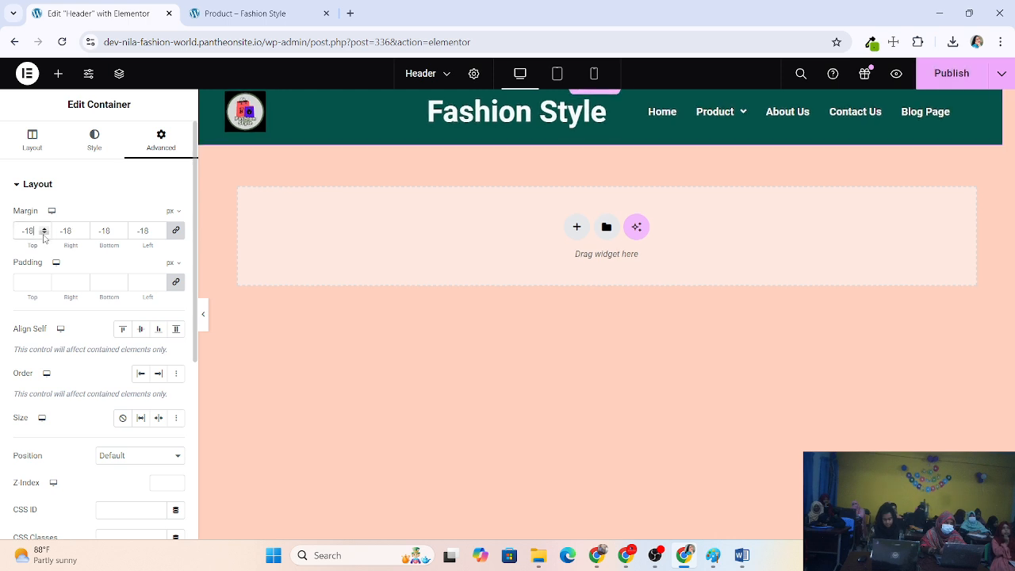
pyautogui.click(44, 234)
pyautogui.click(43, 234)
pyautogui.click(43, 234)
pyautogui.click(44, 233)
pyautogui.click(44, 229)
pyautogui.click(44, 229)
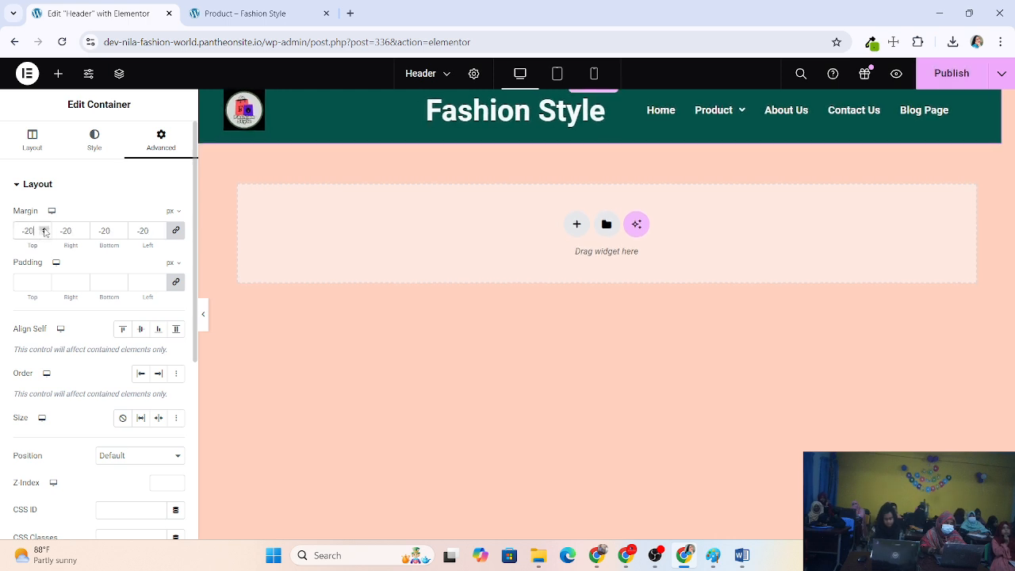
pyautogui.click(44, 229)
pyautogui.click(45, 229)
pyautogui.click(45, 228)
pyautogui.click(45, 228)
pyautogui.click(45, 229)
pyautogui.click(44, 229)
pyautogui.click(44, 228)
pyautogui.click(45, 228)
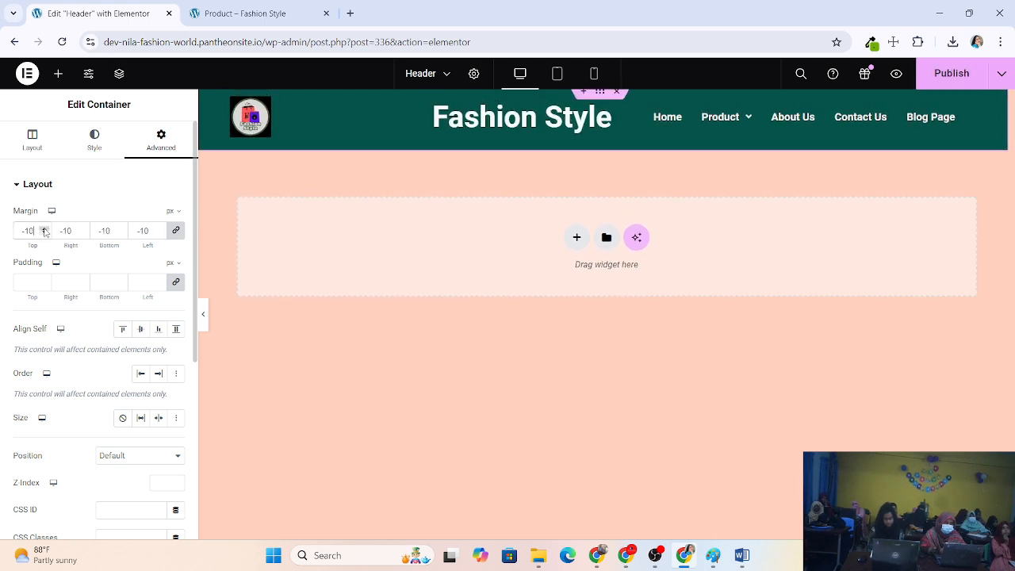
pyautogui.click(45, 228)
pyautogui.click(44, 228)
pyautogui.click(44, 228)
pyautogui.click(44, 228)
pyautogui.click(44, 229)
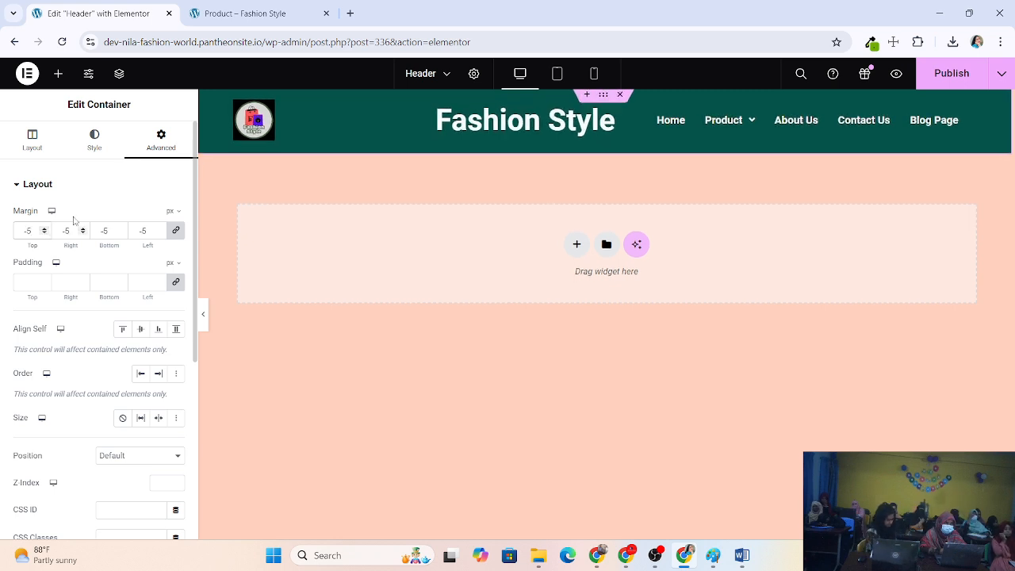
pyautogui.click(947, 80)
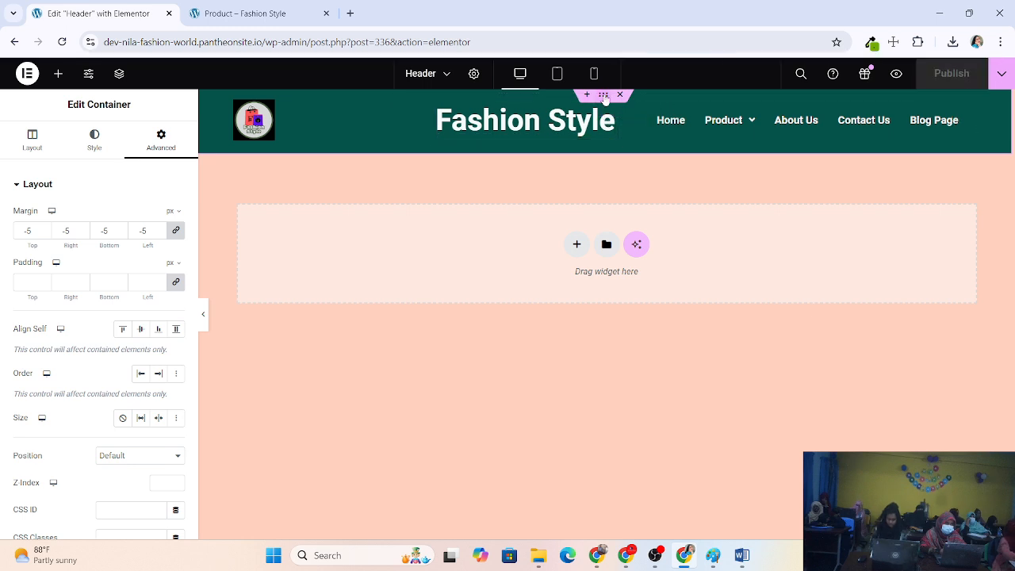
# Change the outer header container's Content Width to Full Width and publish the header
pyautogui.click(23, 150)
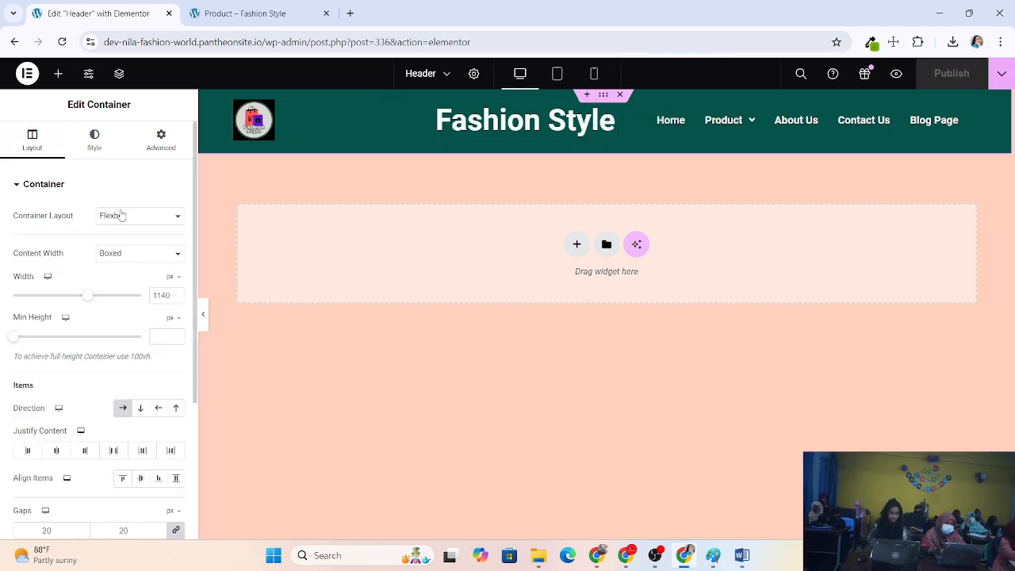
pyautogui.click(137, 256)
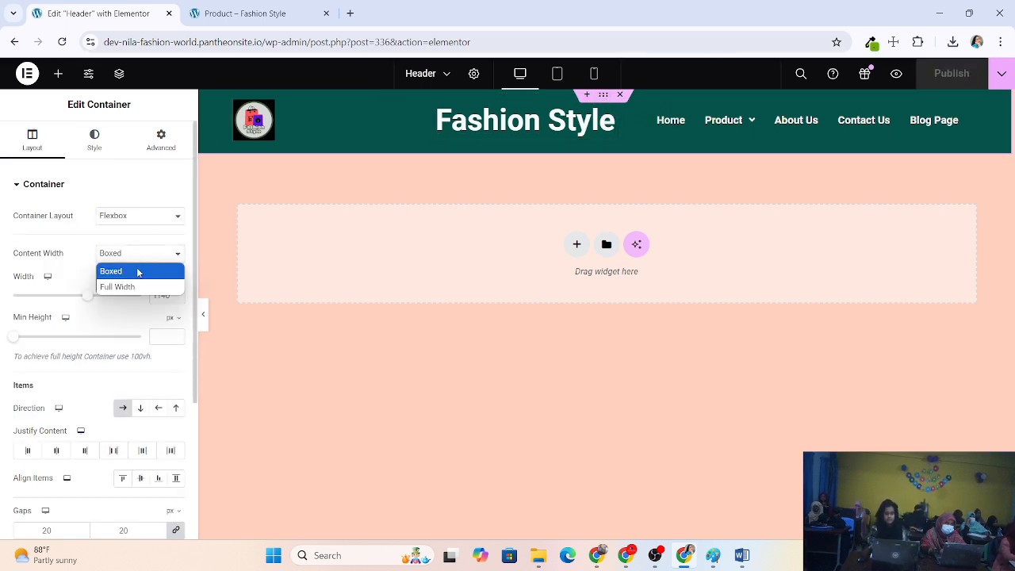
pyautogui.click(119, 286)
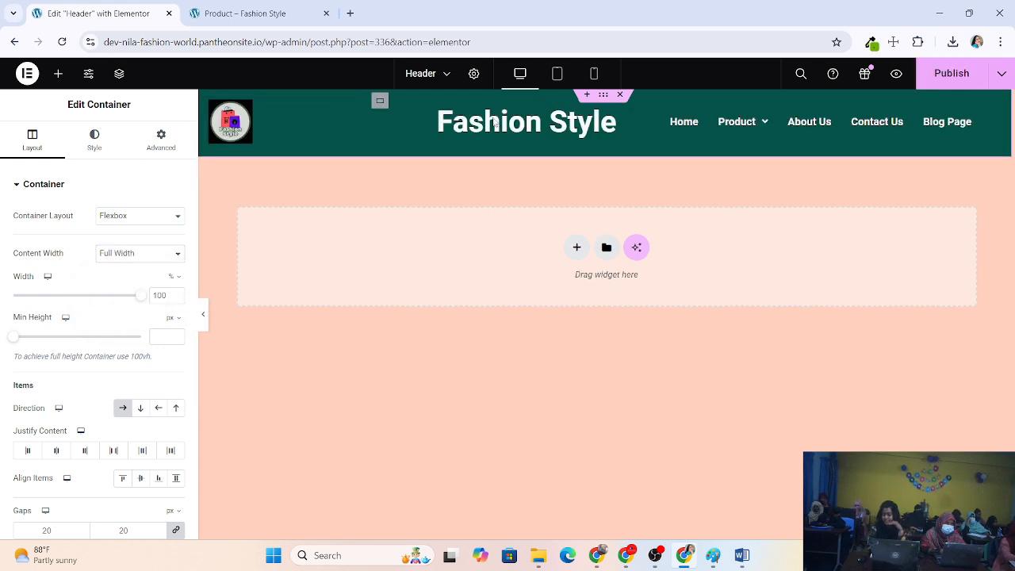
pyautogui.click(952, 73)
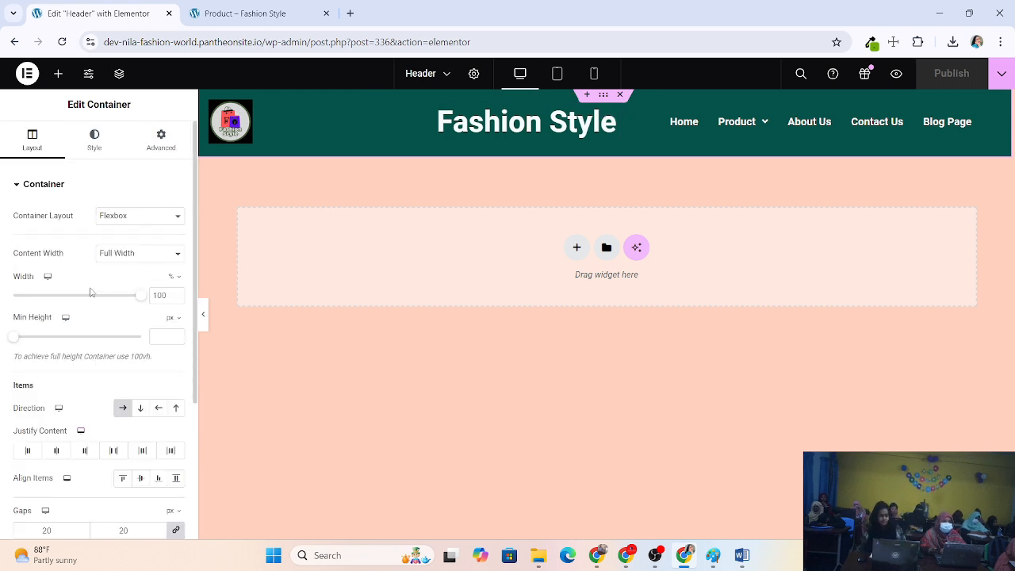
# Leave the Elementor editor and open the Header template's settings from the Elementor Header & Footer Builder list
pyautogui.click(9, 43)
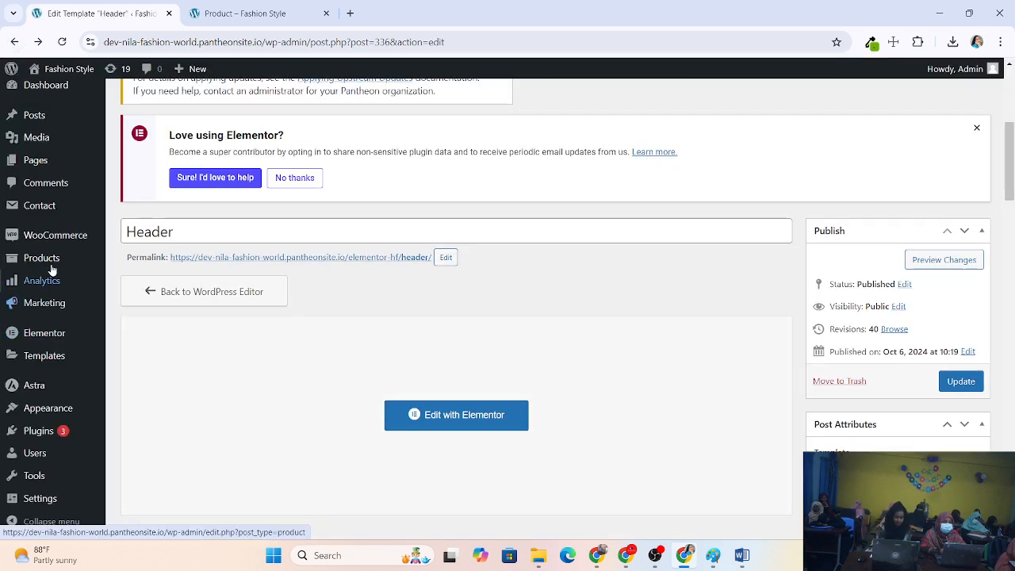
pyautogui.moveTo(52, 272)
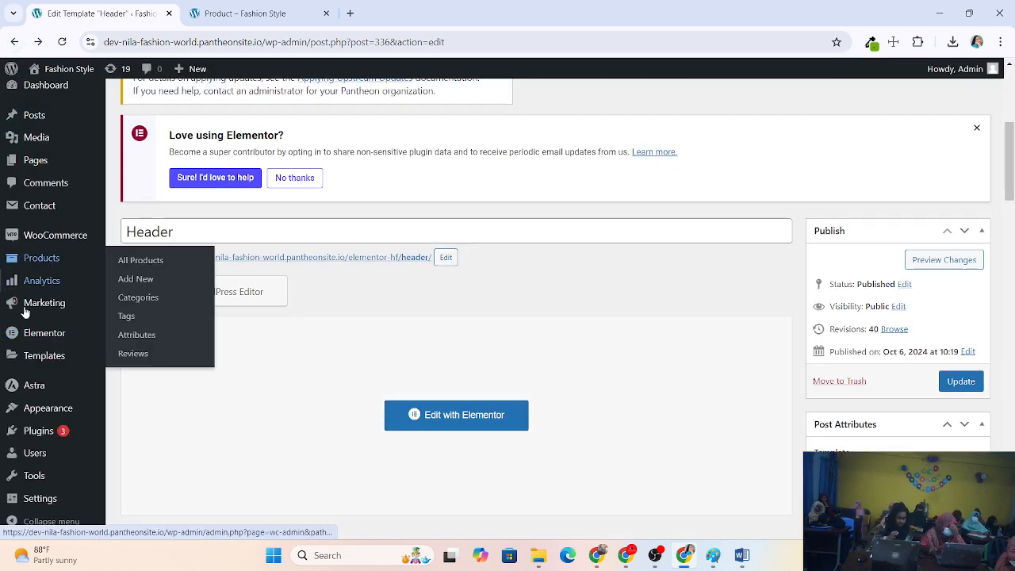
pyautogui.moveTo(48, 409)
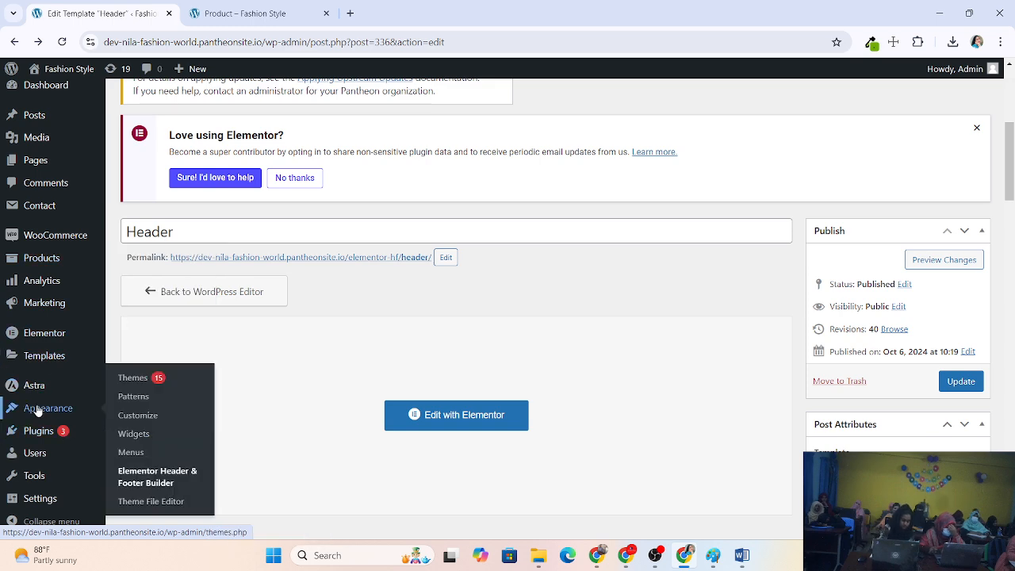
pyautogui.click(169, 476)
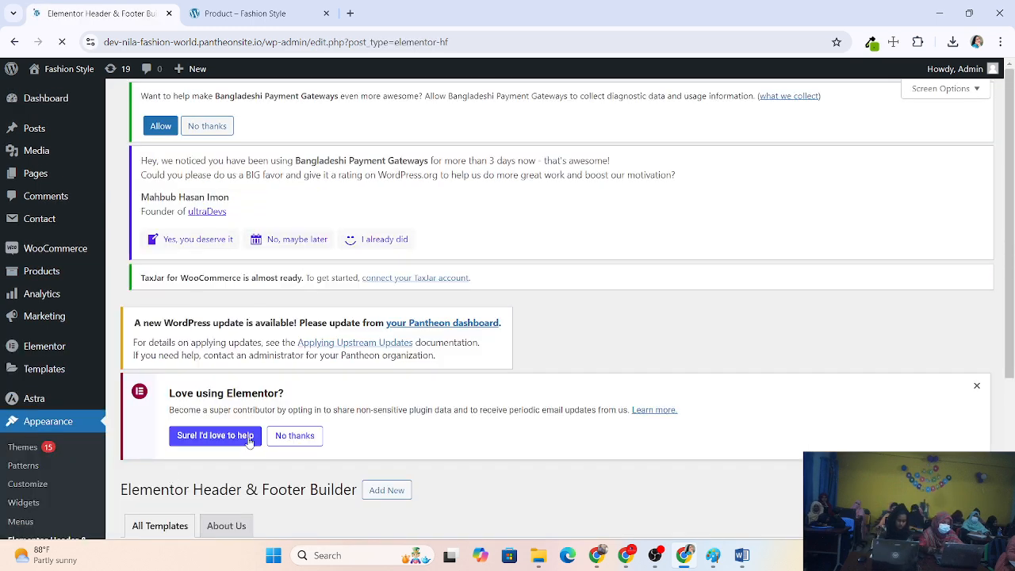
pyautogui.scroll(-2, 243, 438)
pyautogui.click(158, 464)
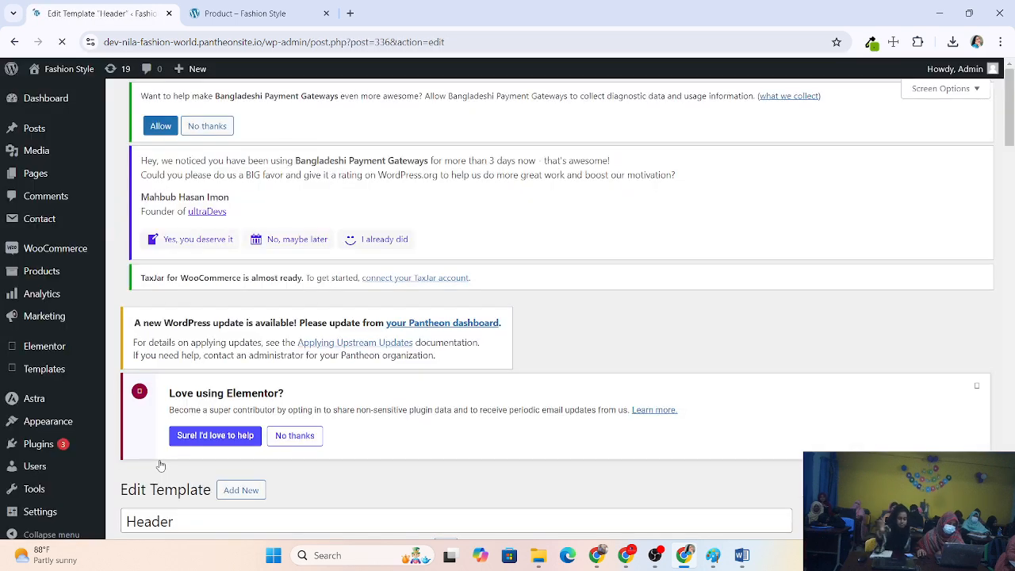
pyautogui.scroll(-4, 277, 436)
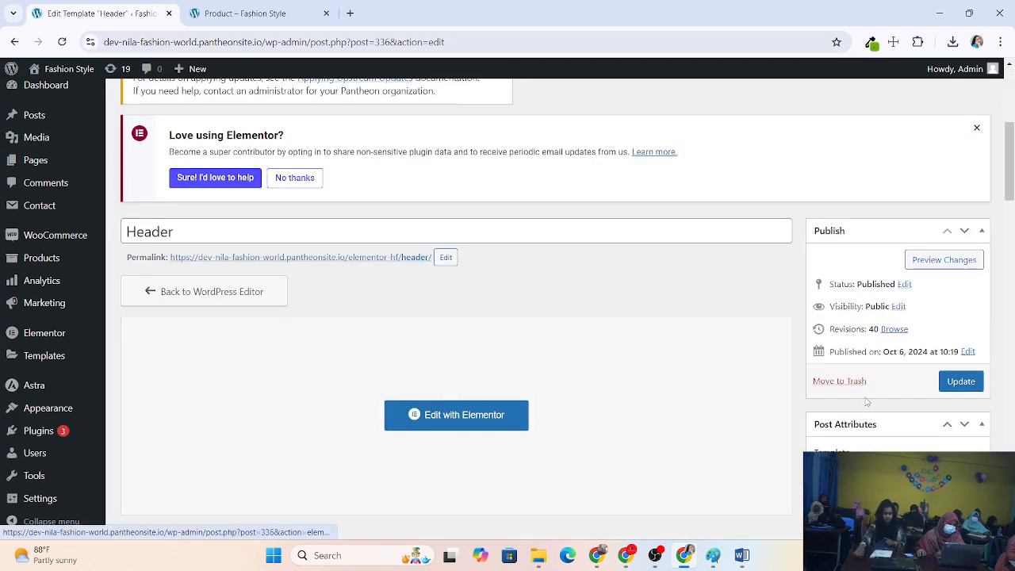
# Set the Header template's page template attribute to Elementor Full Width and update it
pyautogui.scroll(-2, 850, 396)
pyautogui.click(876, 344)
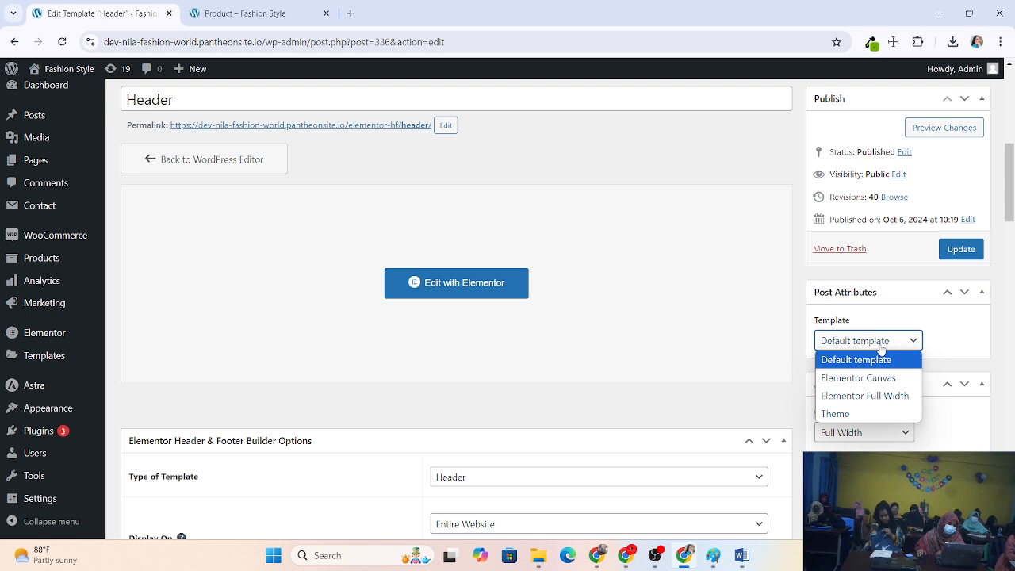
pyautogui.press('Escape')
pyautogui.click(886, 391)
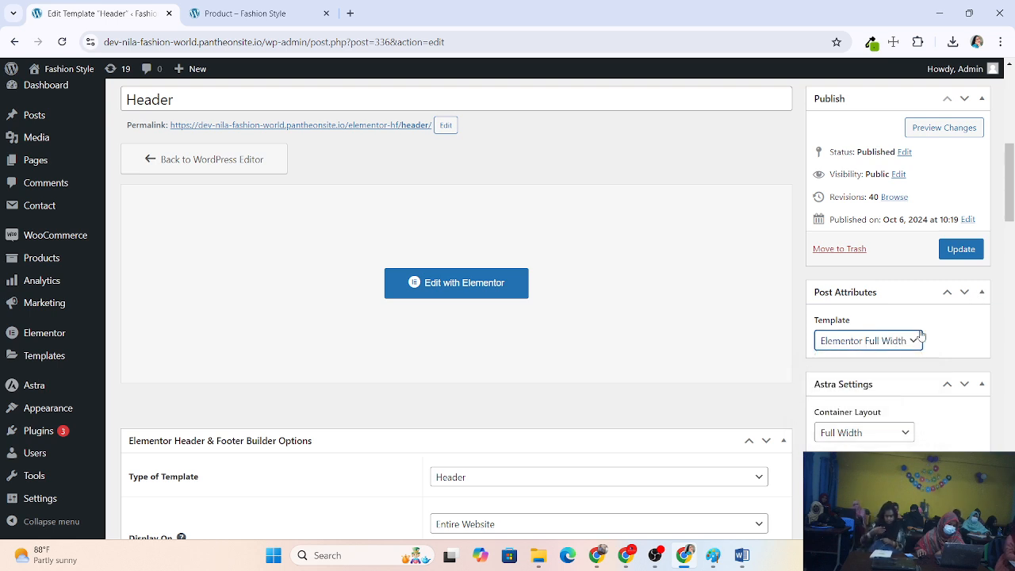
pyautogui.click(960, 250)
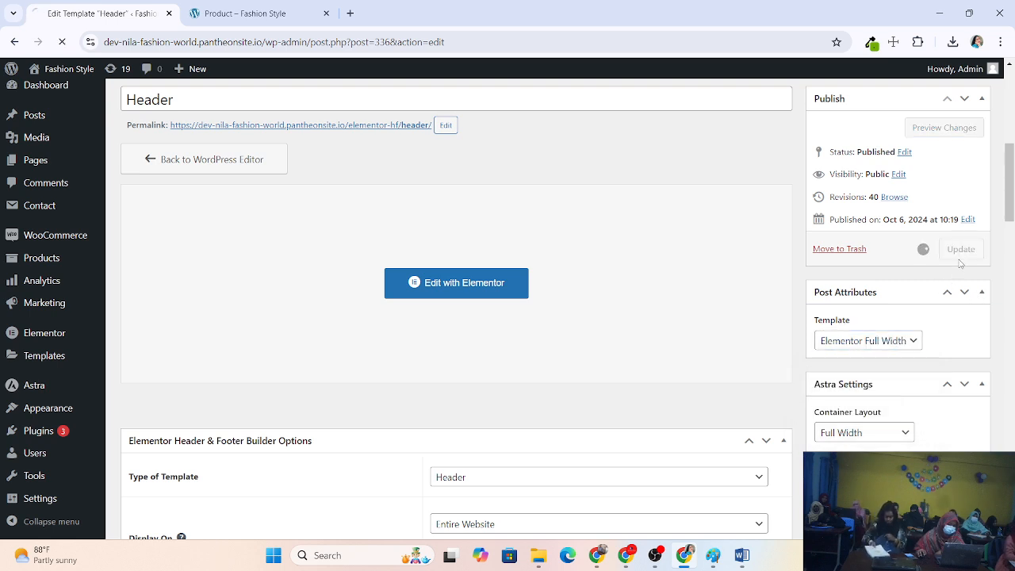
# Reload the live Product page to check the full-width header, and return to the Header template's edit page
pyautogui.click(244, 5)
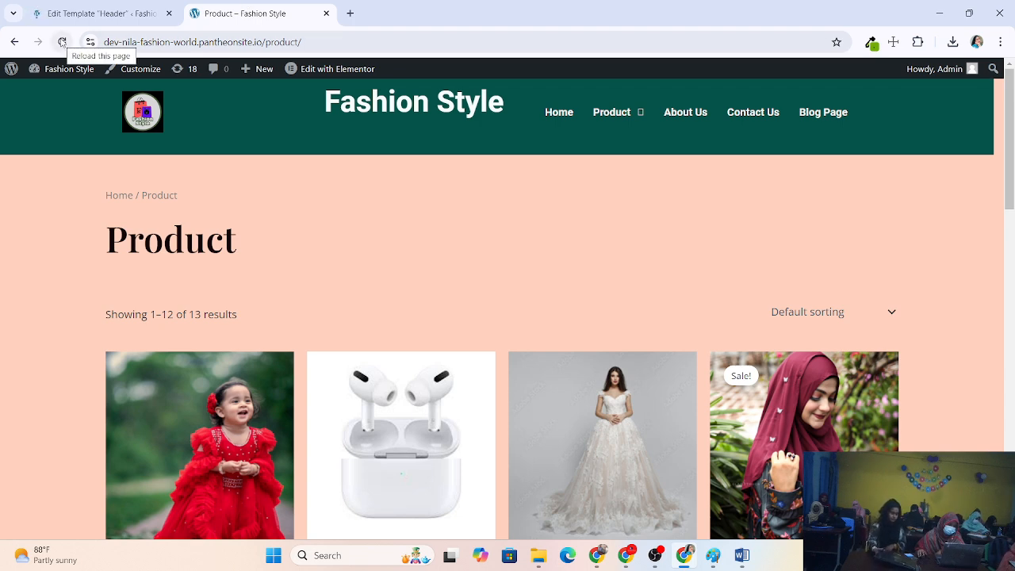
pyautogui.click(62, 42)
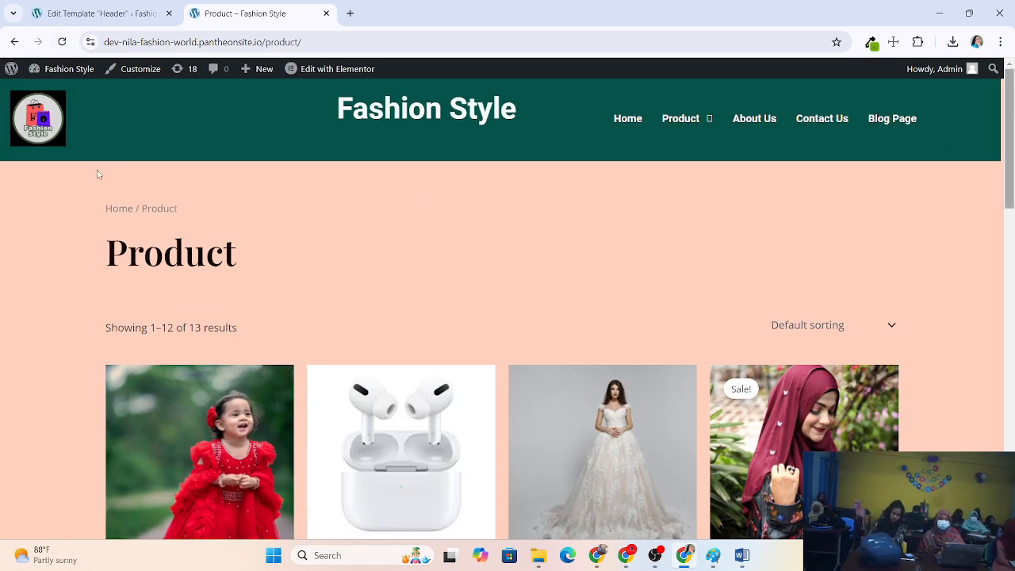
pyautogui.click(99, 13)
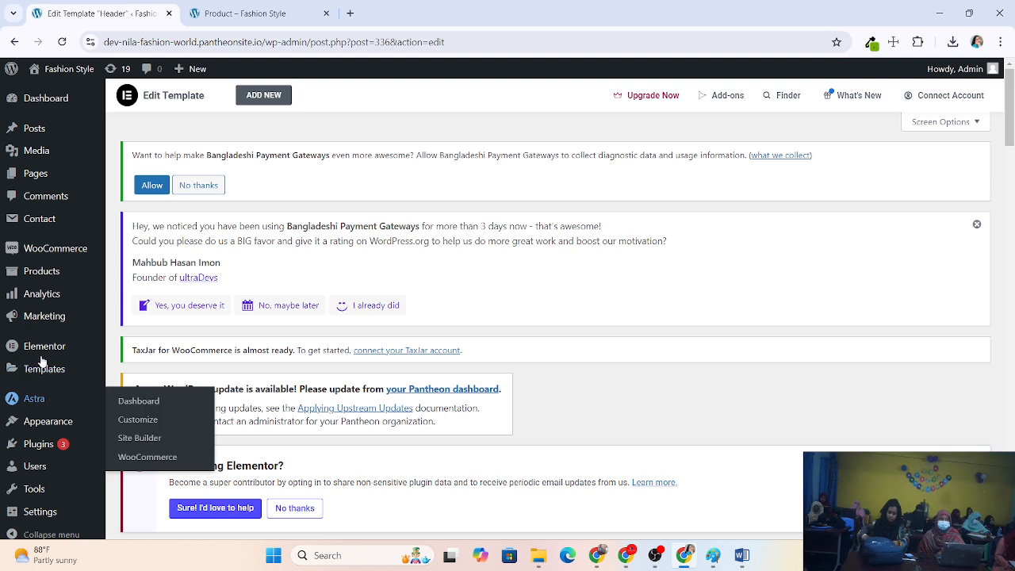
# Open the customizer for the active Astra theme from the Themes page and enter its Header Builder settings
pyautogui.moveTo(48, 421)
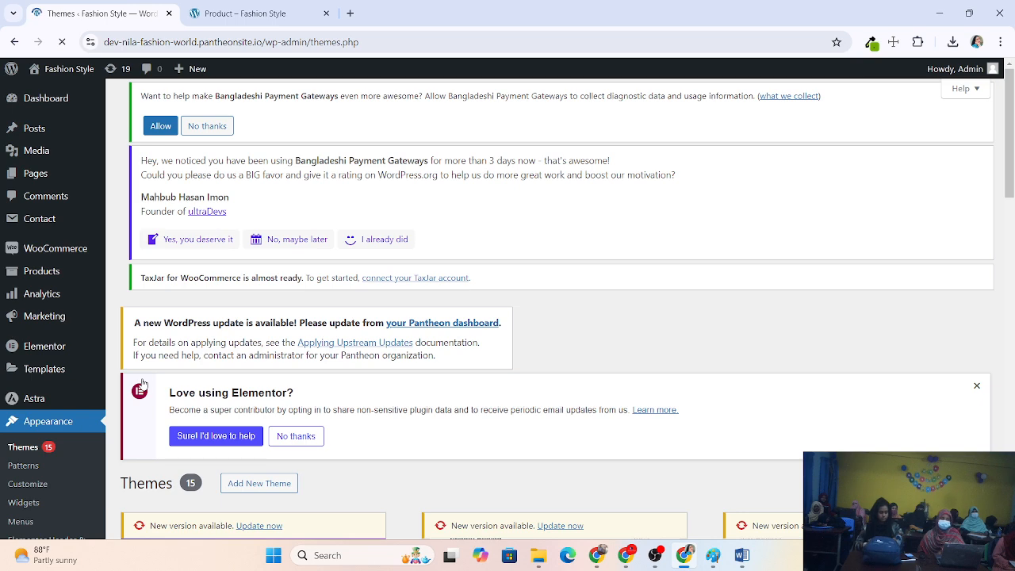
pyautogui.scroll(-5, 346, 409)
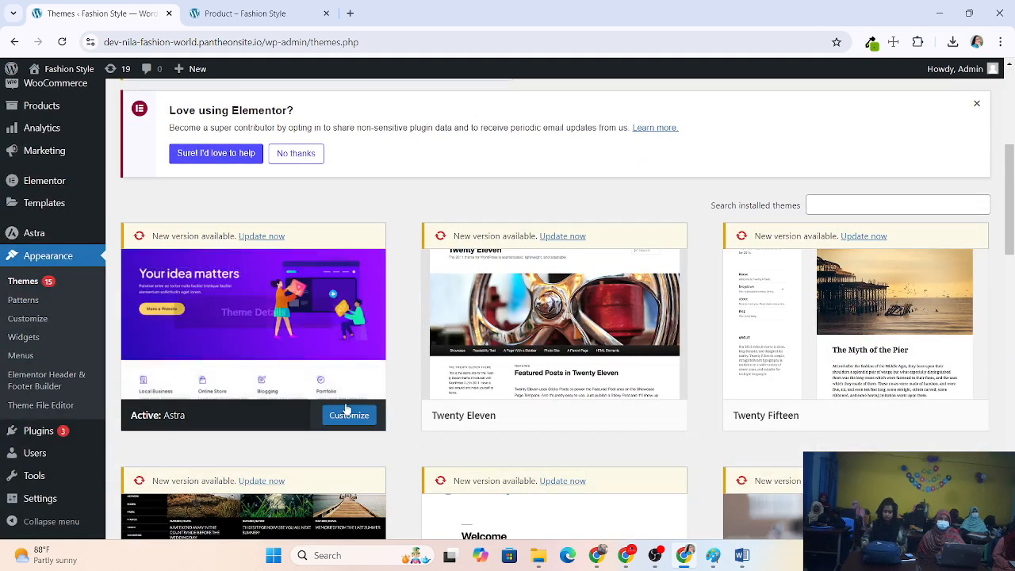
pyautogui.click(347, 415)
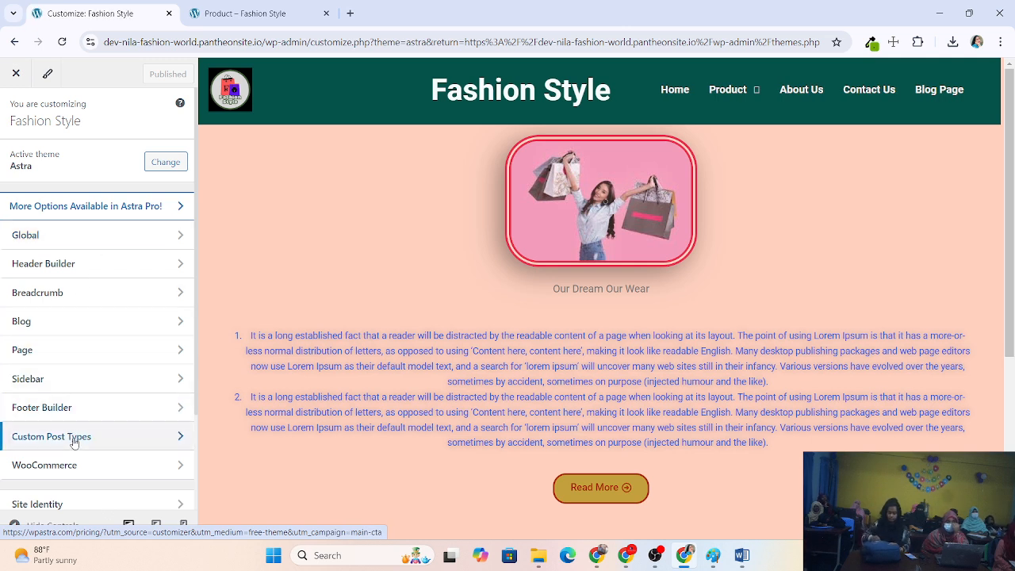
pyautogui.click(112, 270)
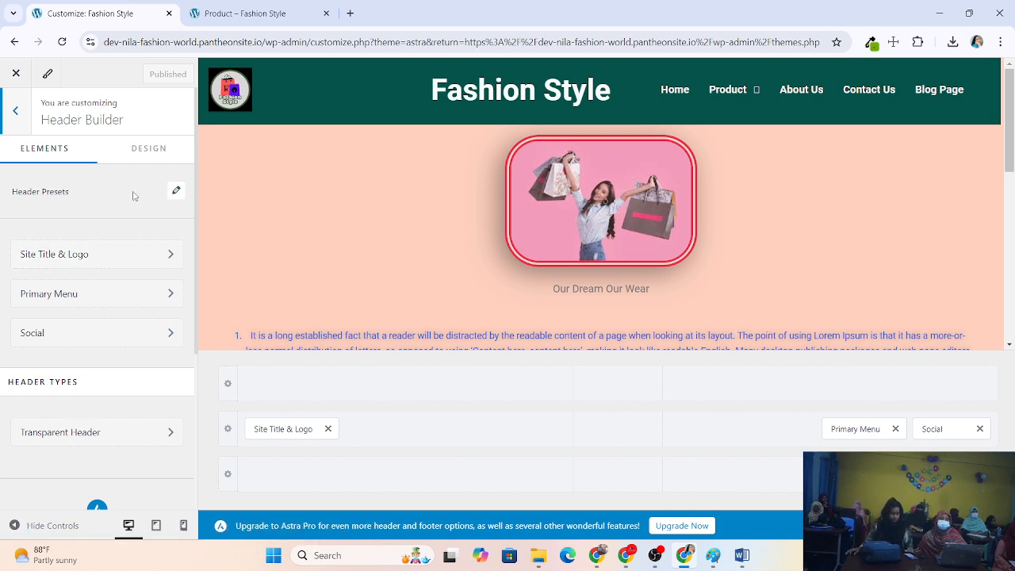
# Set the Astra header's width to Full Width in its design settings and publish the change
pyautogui.click(157, 153)
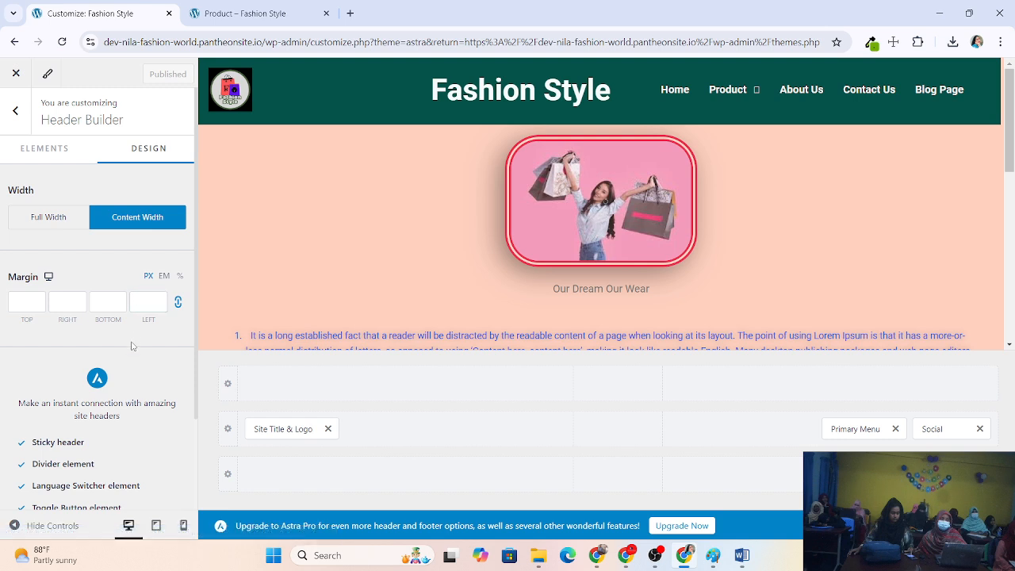
pyautogui.click(63, 221)
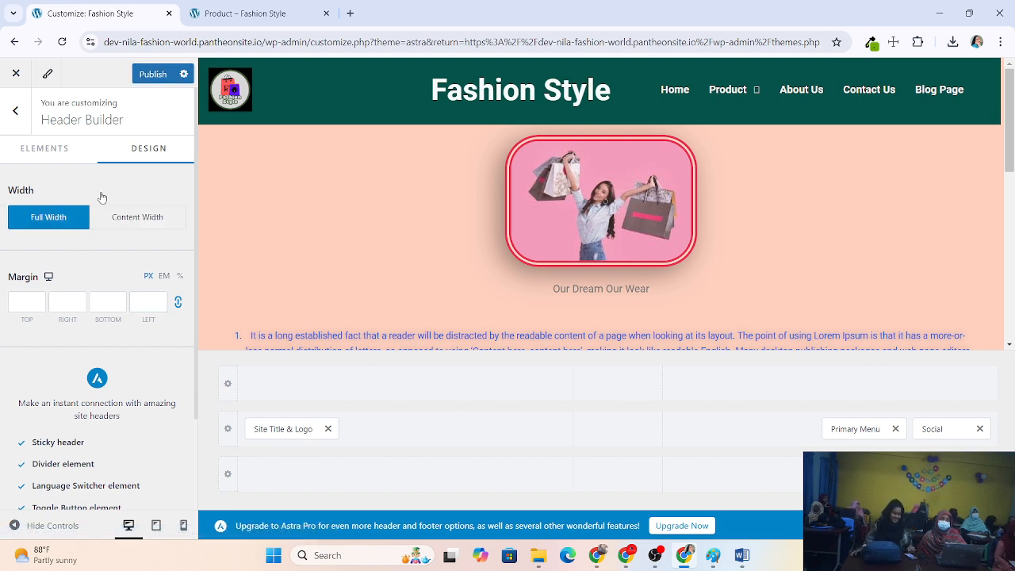
pyautogui.click(158, 76)
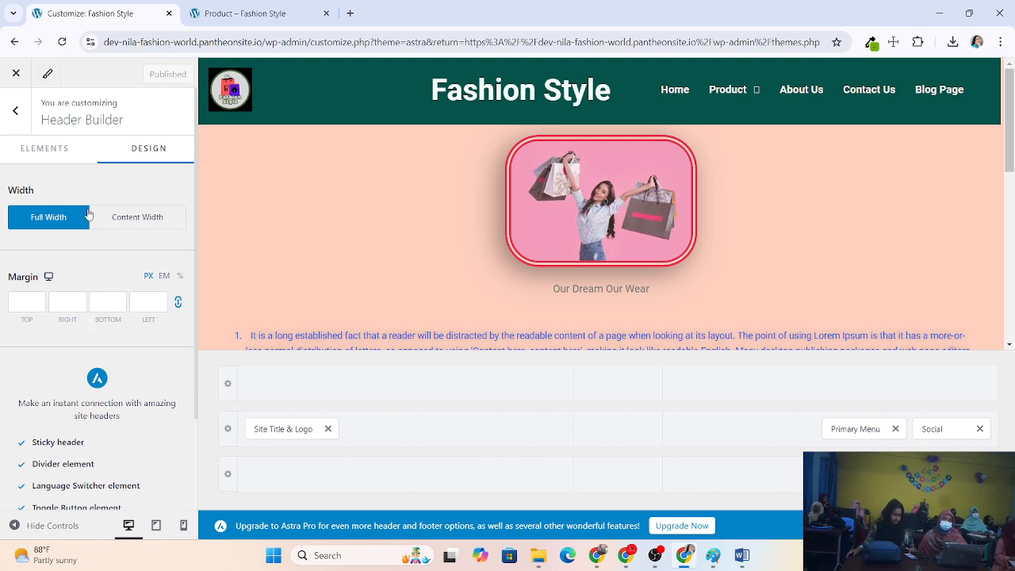
# Switch the Astra header's width back to Content Width
pyautogui.click(125, 220)
pyautogui.scroll(-3, 130, 261)
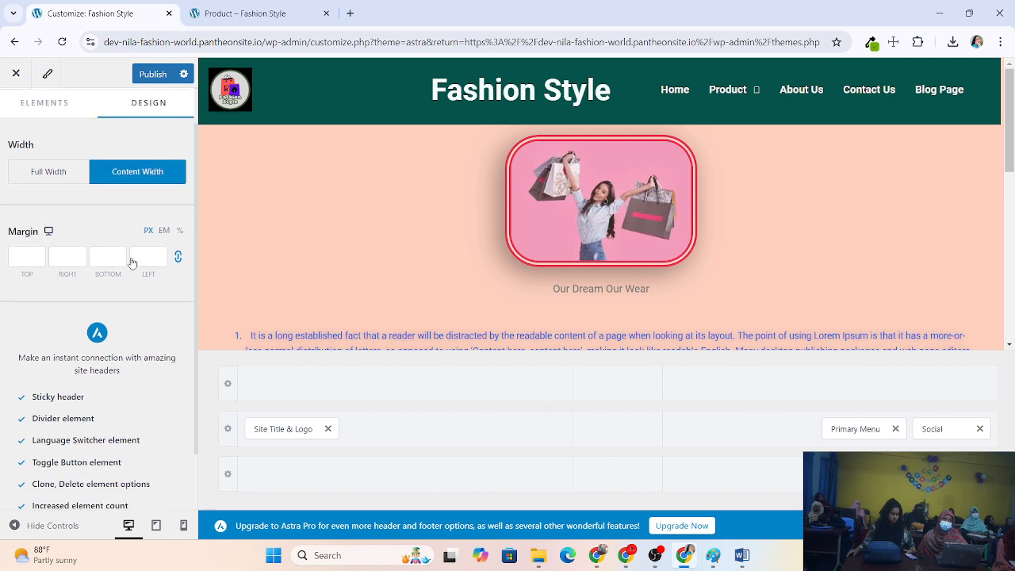
pyautogui.scroll(3, 112, 482)
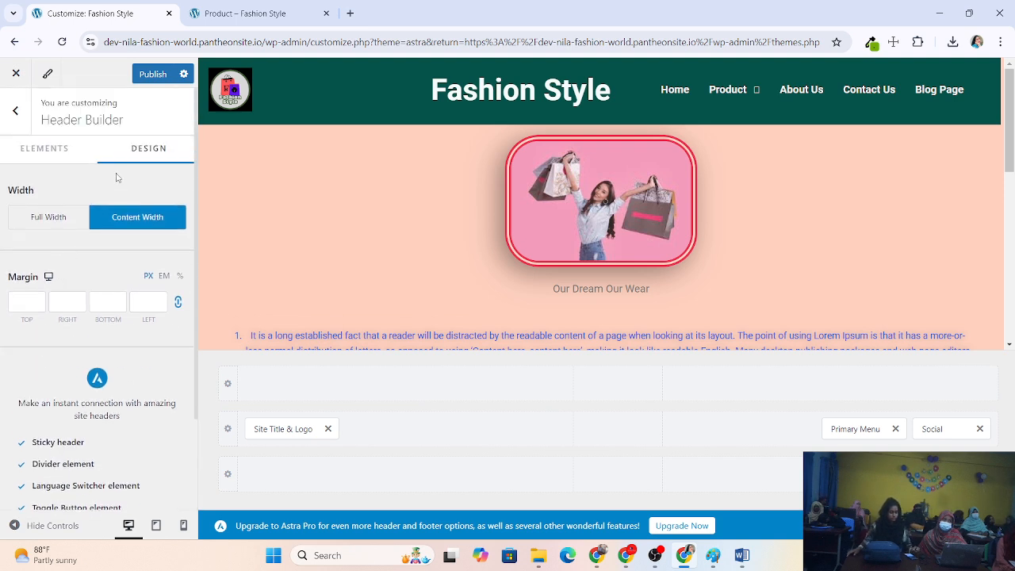
# Examine the Header Builder's element options, preset layouts and design settings
pyautogui.click(56, 149)
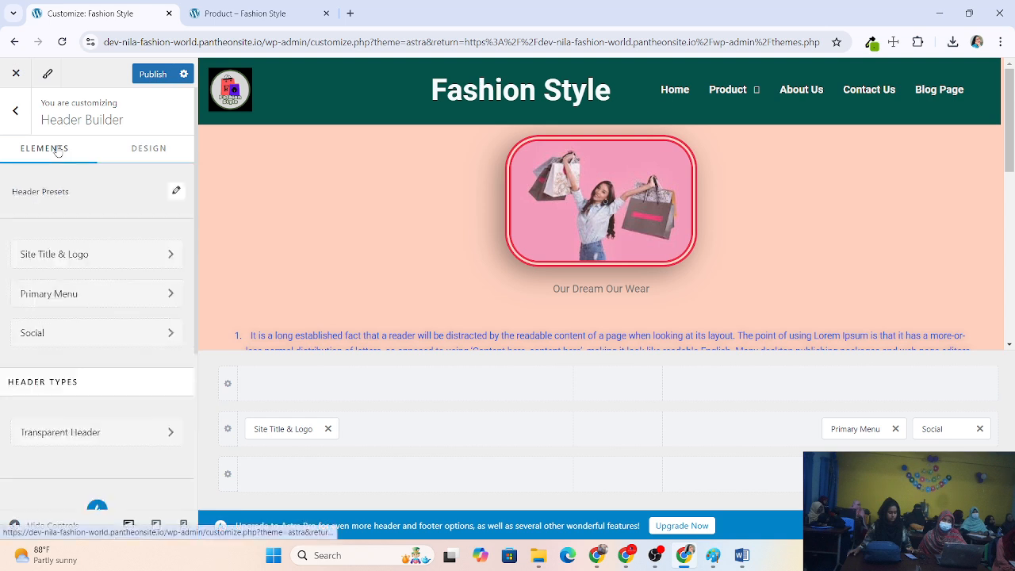
pyautogui.click(175, 192)
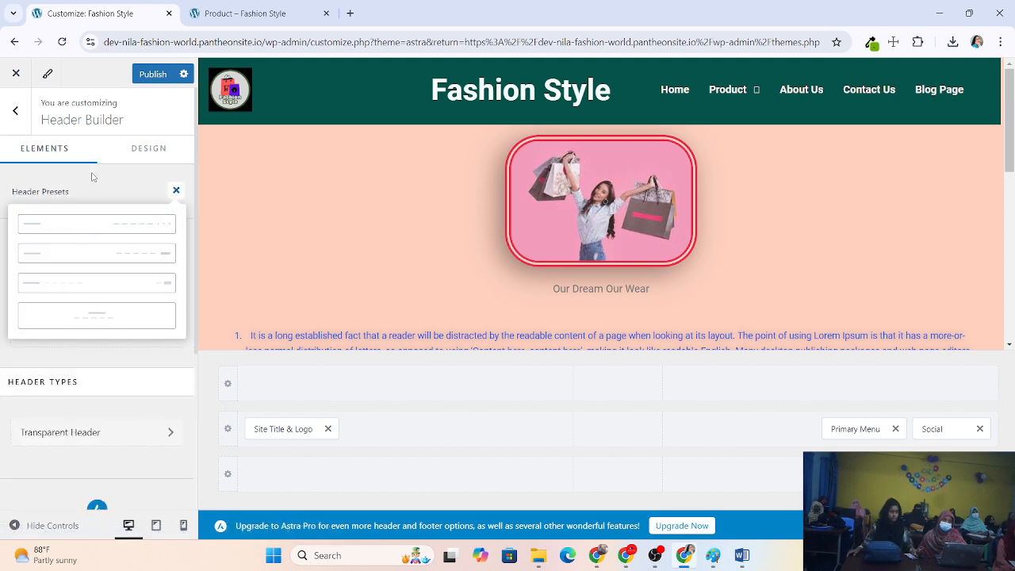
pyautogui.click(150, 146)
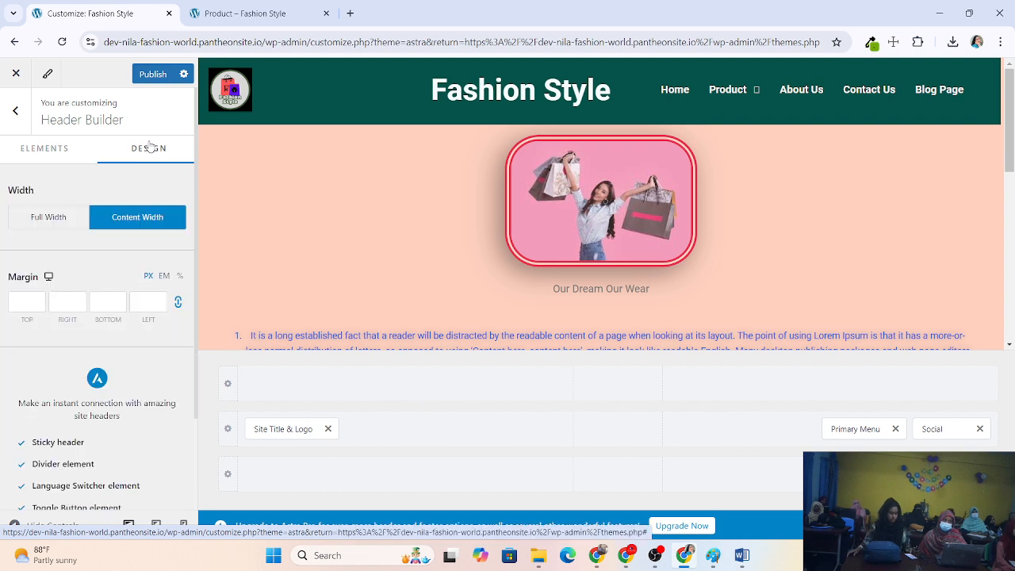
pyautogui.click(43, 147)
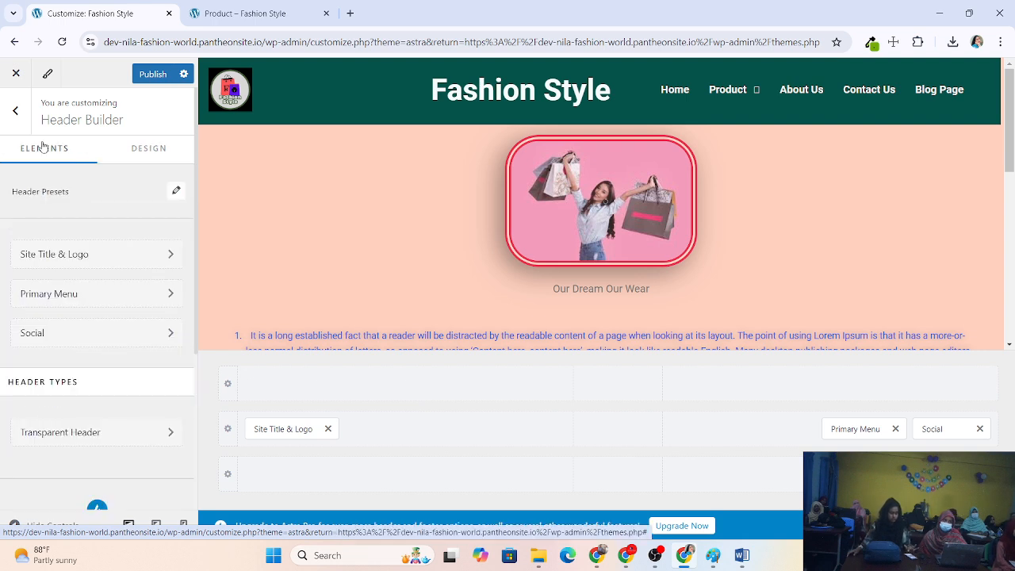
pyautogui.click(177, 195)
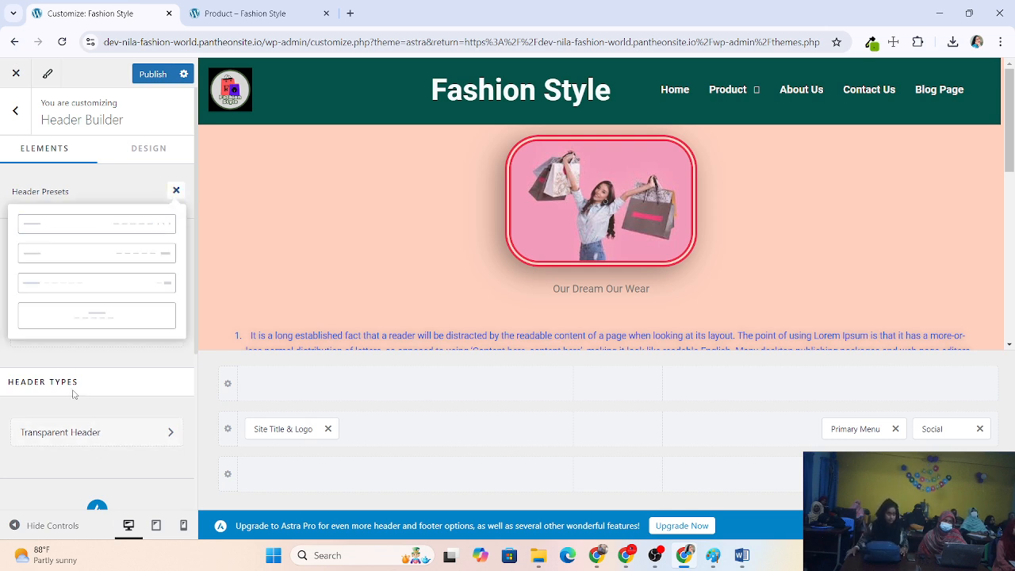
pyautogui.click(94, 222)
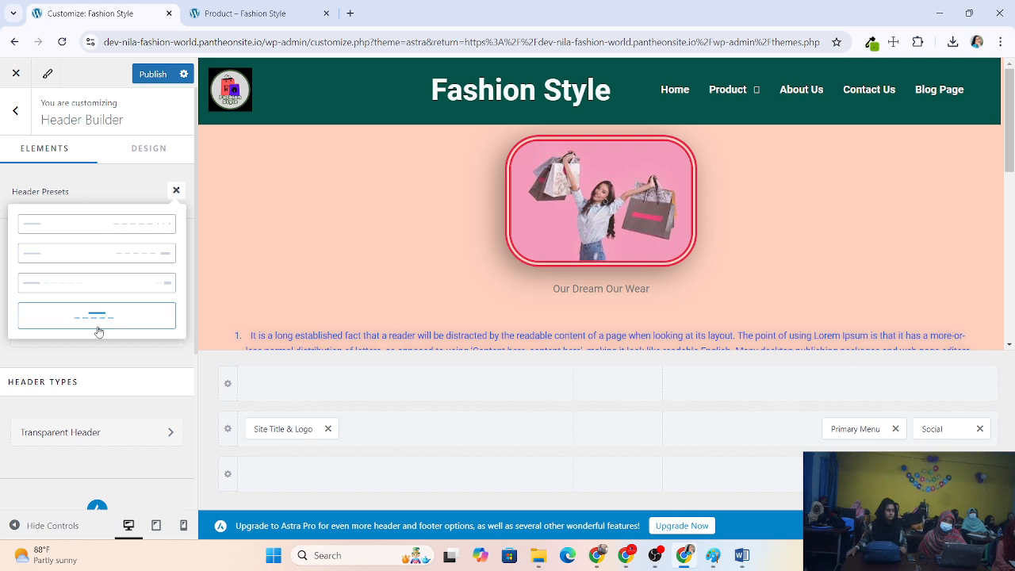
pyautogui.scroll(-1, 101, 431)
pyautogui.scroll(-3, 100, 431)
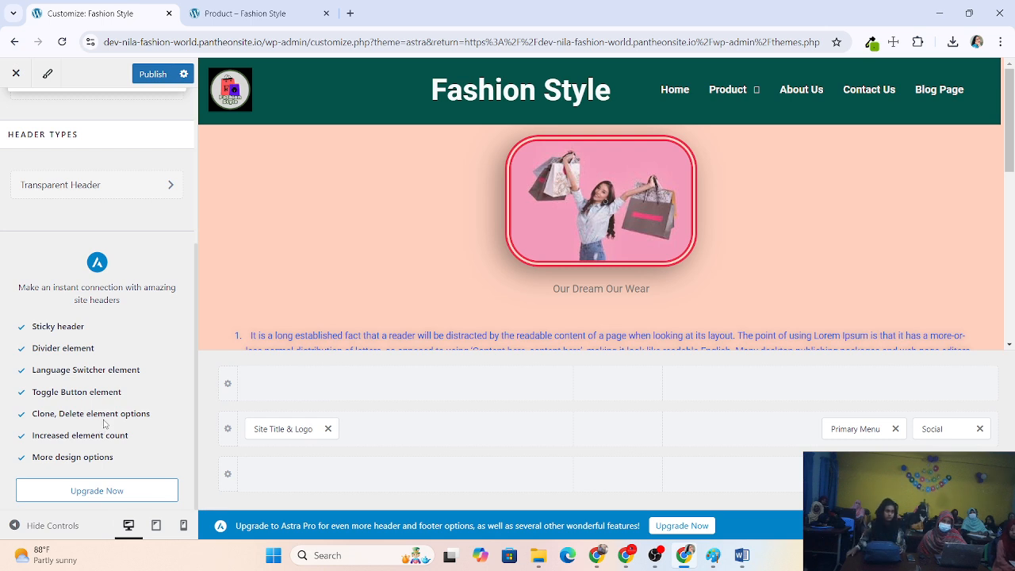
pyautogui.scroll(4, 111, 319)
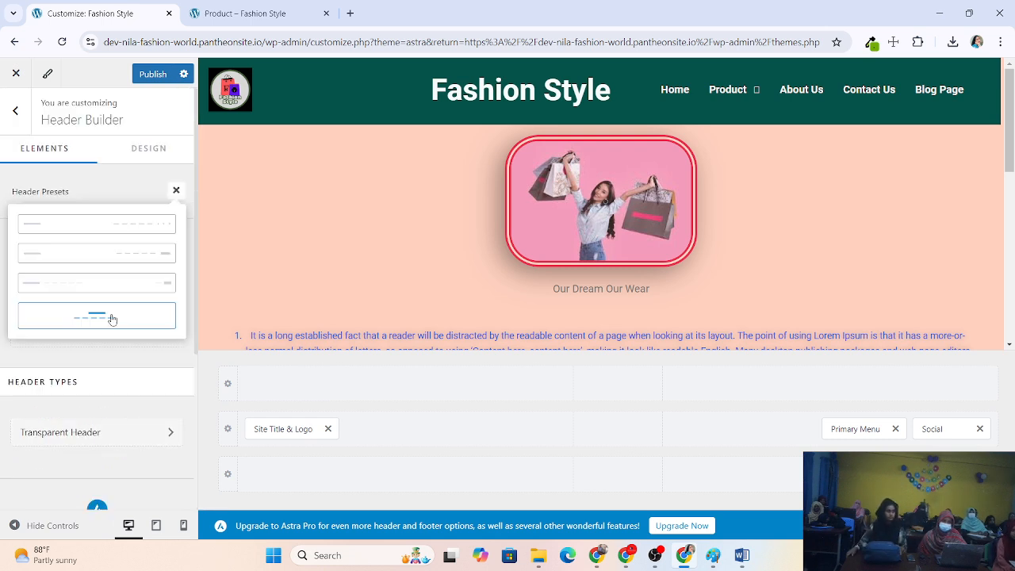
# Apply the second header preset, with the logo followed by the primary menu and a button, and publish it
pyautogui.click(150, 145)
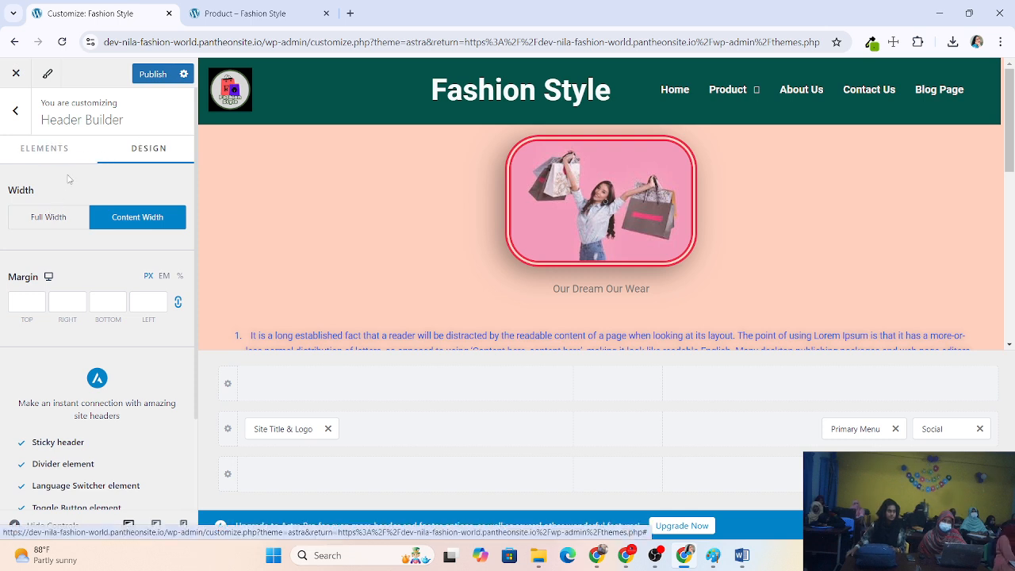
pyautogui.click(52, 154)
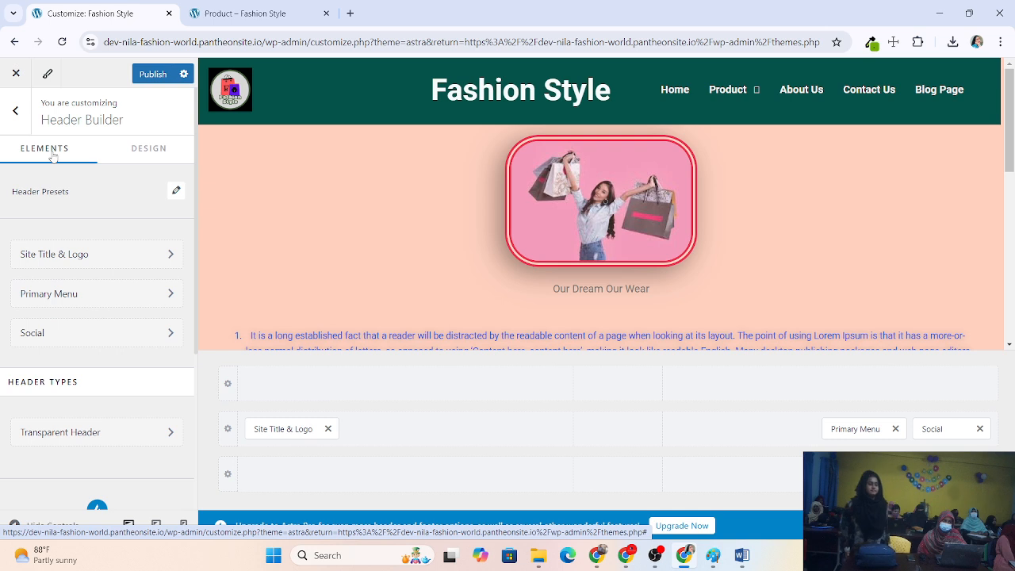
pyautogui.click(177, 193)
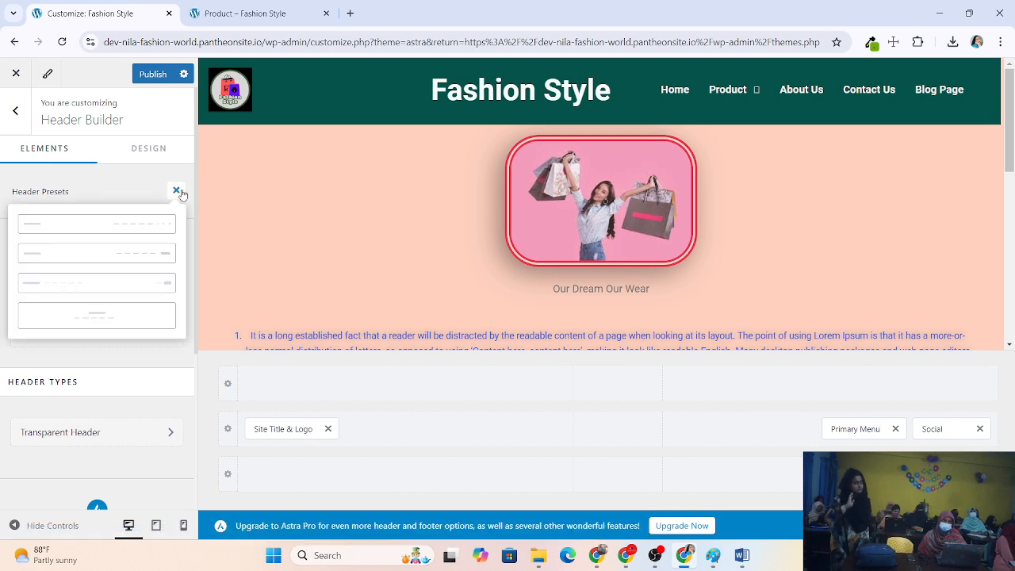
pyautogui.click(117, 254)
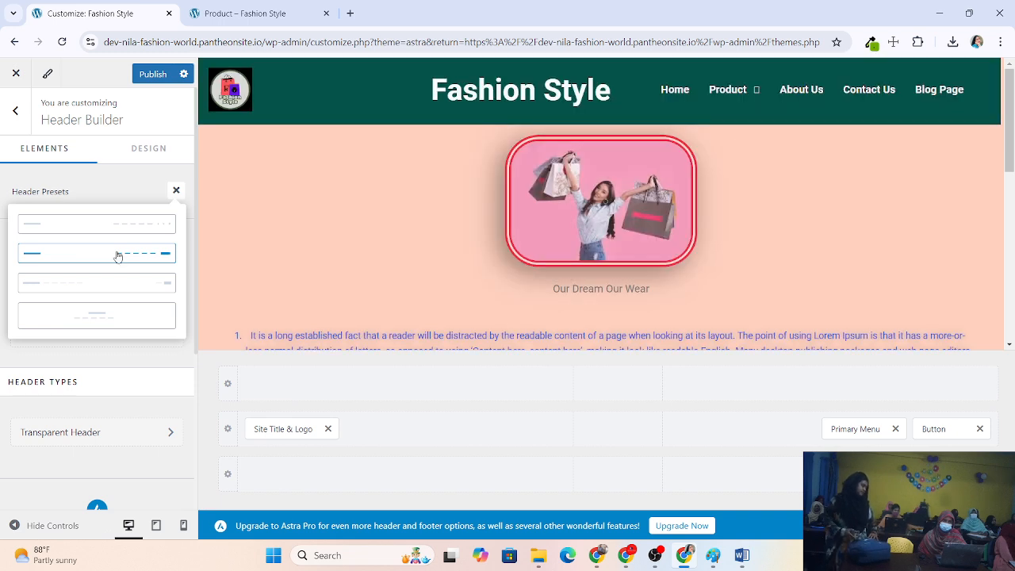
pyautogui.click(159, 74)
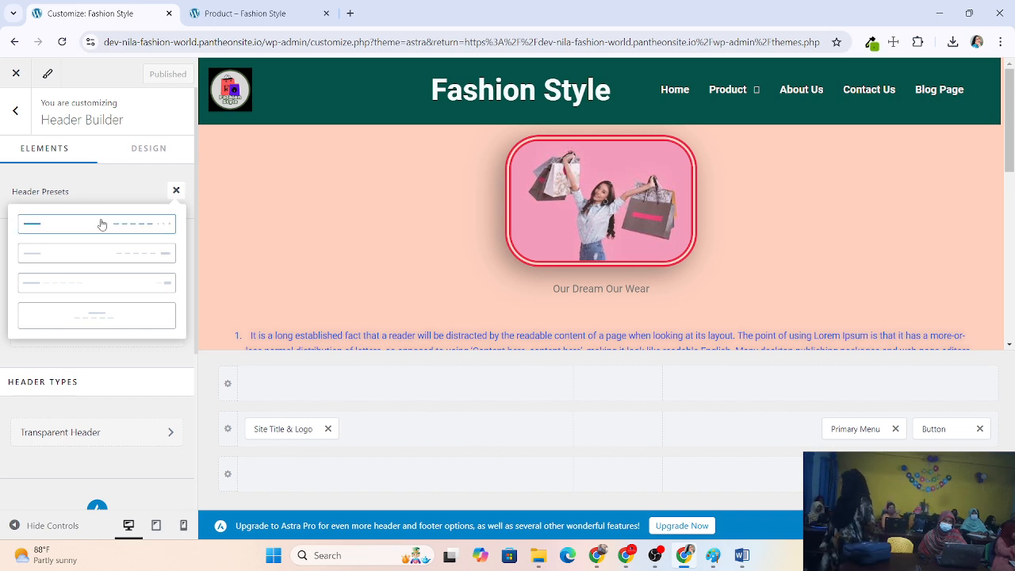
# Reopen the Header Builder and review the general and design settings of its Social element
pyautogui.click(16, 110)
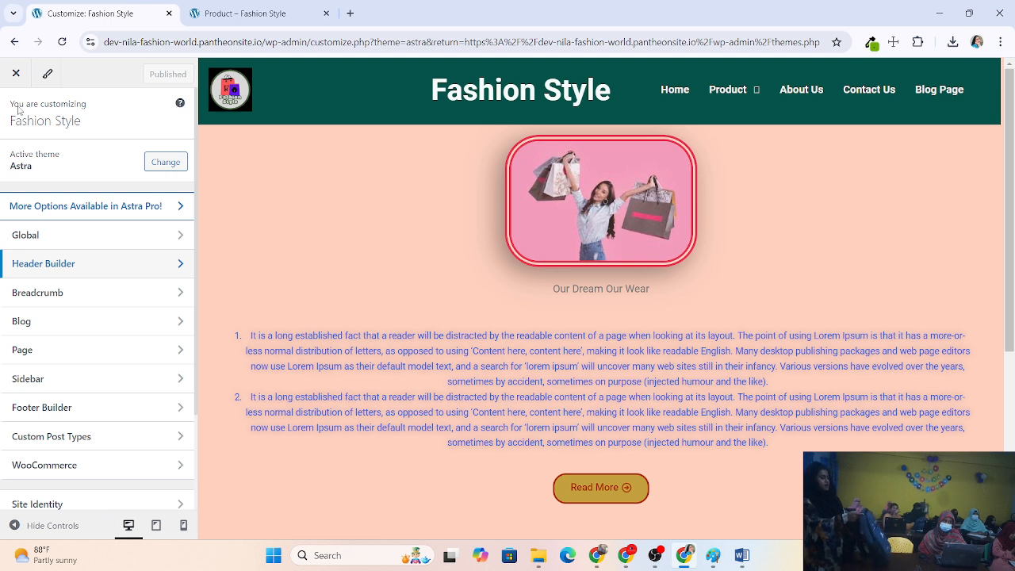
pyautogui.click(123, 267)
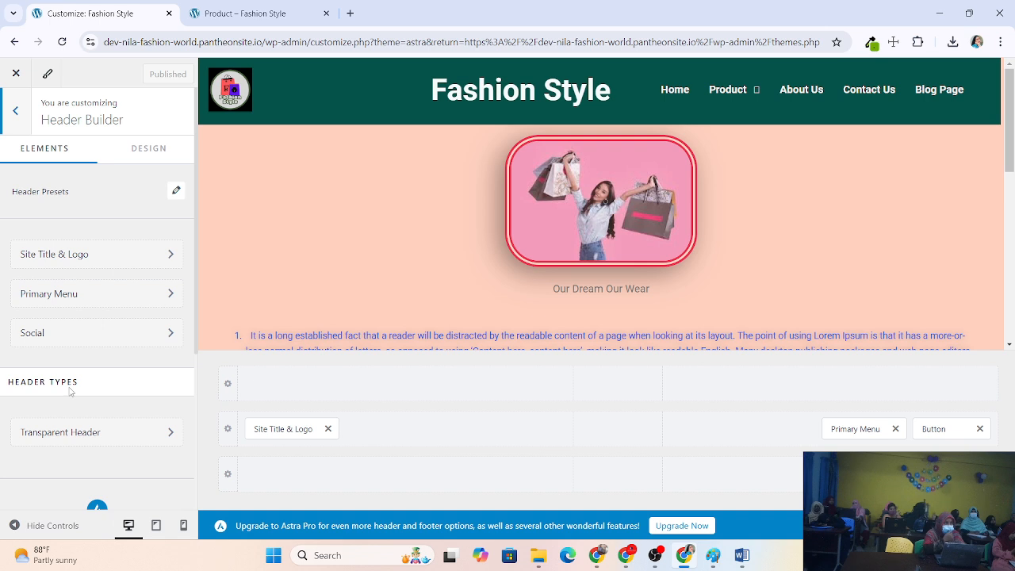
pyautogui.click(64, 339)
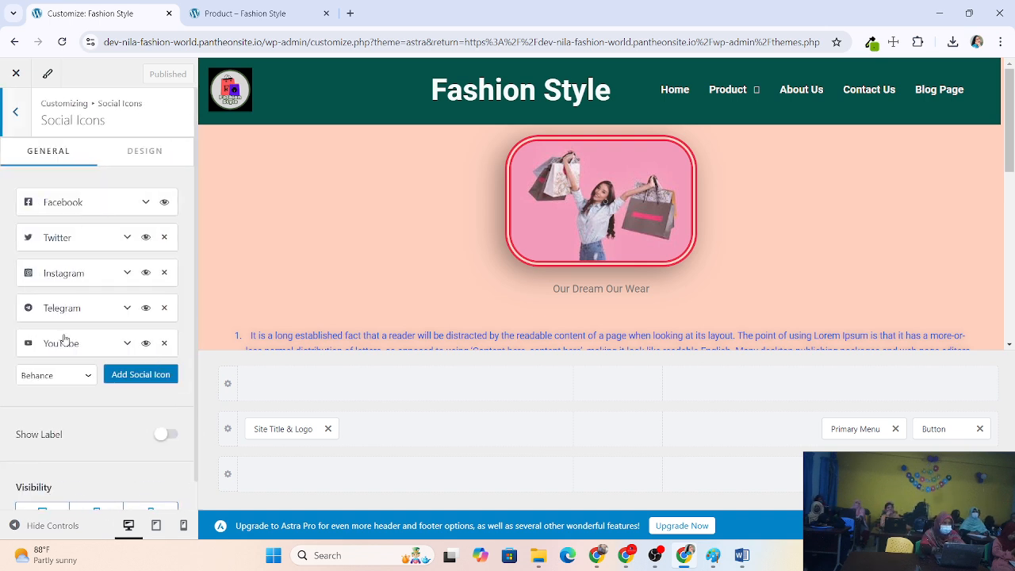
pyautogui.scroll(-1, 69, 375)
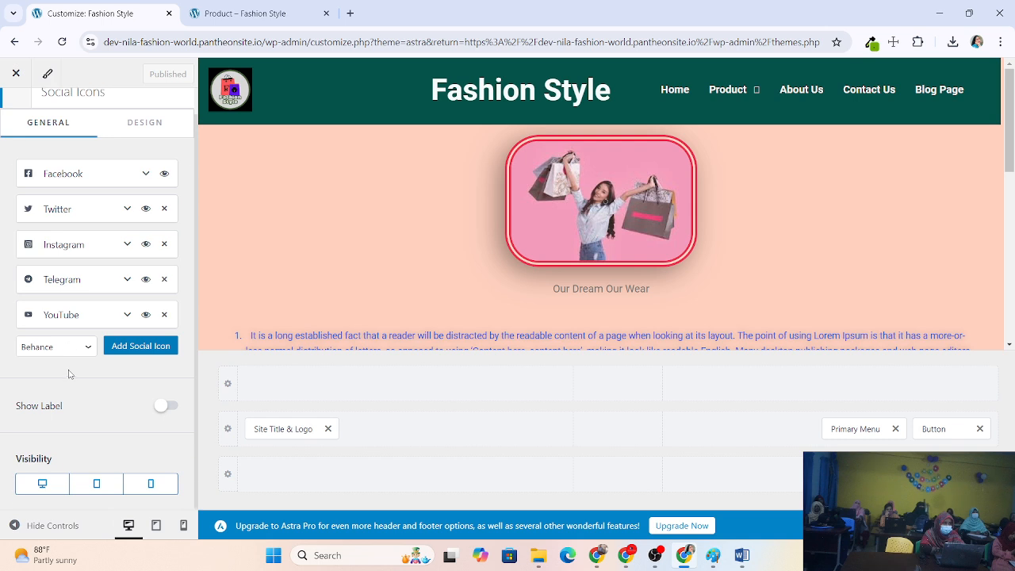
pyautogui.scroll(1, 70, 375)
pyautogui.click(153, 155)
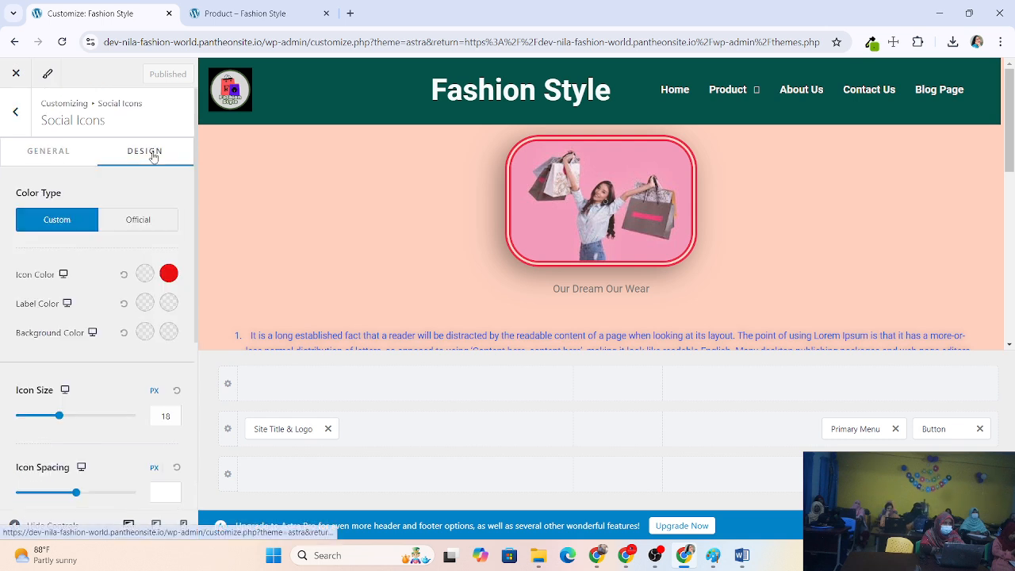
pyautogui.scroll(-3, 63, 429)
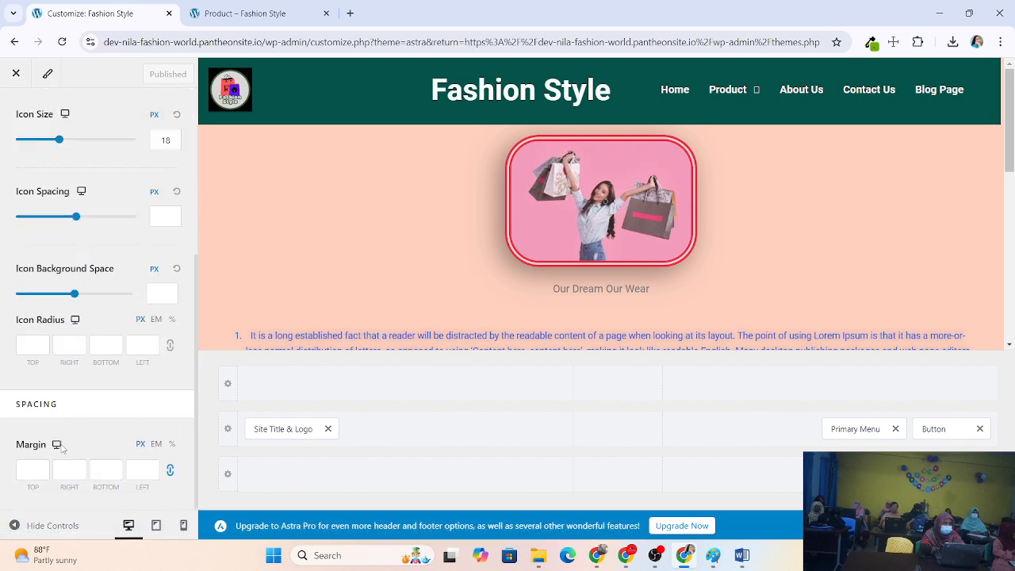
pyautogui.scroll(3, 117, 400)
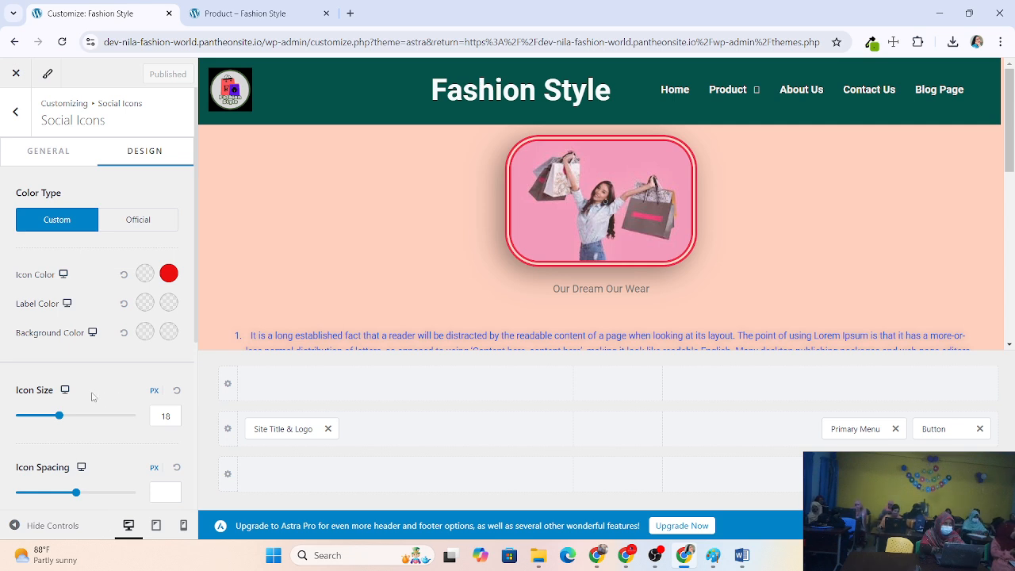
pyautogui.click(15, 112)
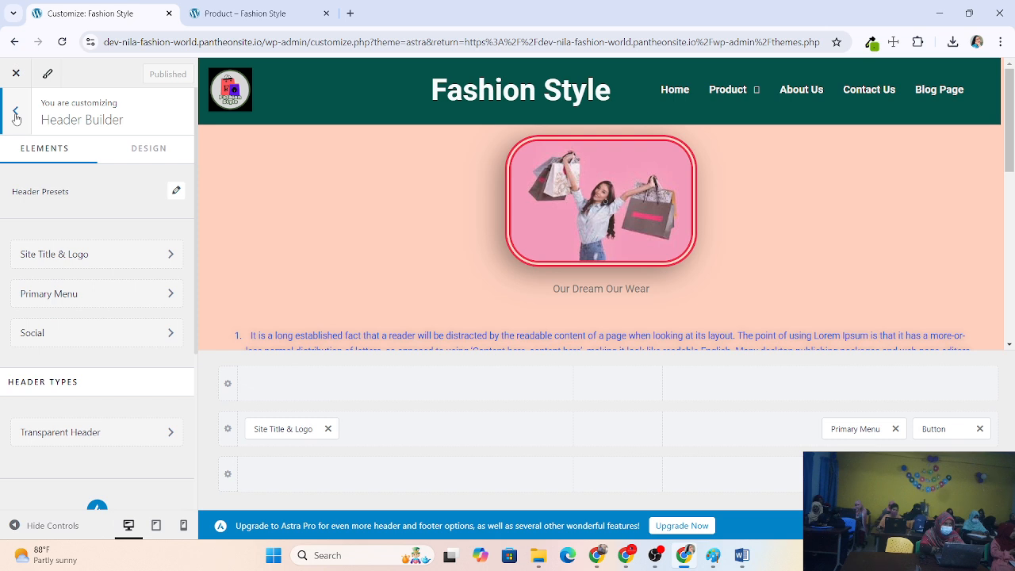
# Check the header's Site Title & Logo settings, and close the customizer to return to the Themes page
pyautogui.click(121, 265)
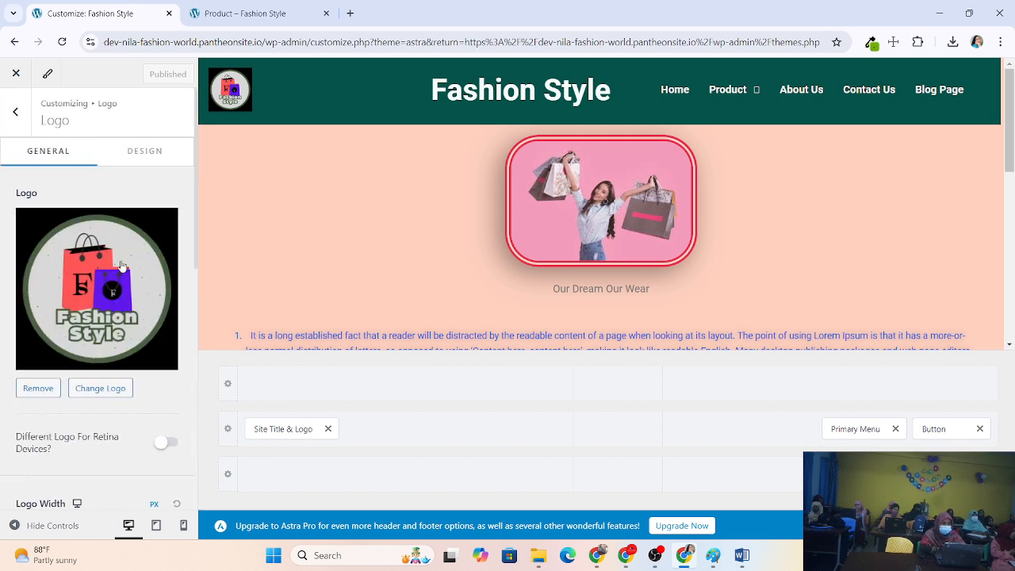
pyautogui.click(15, 111)
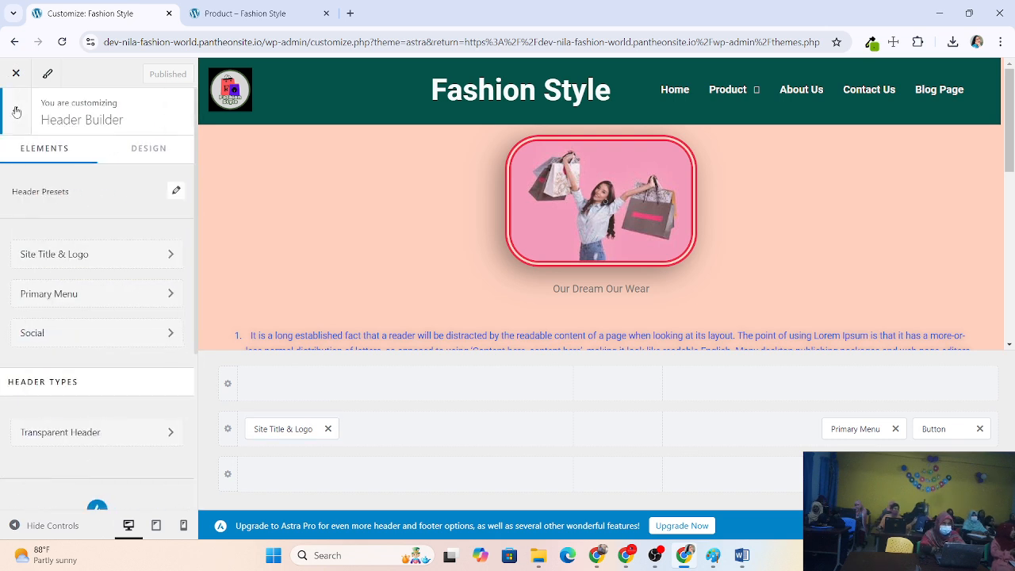
pyautogui.click(15, 112)
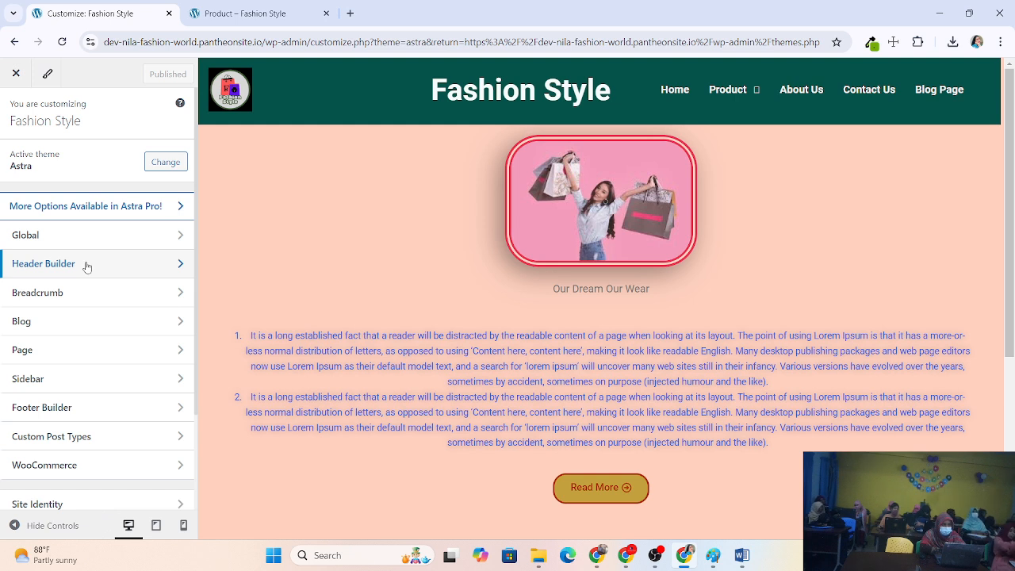
pyautogui.click(85, 265)
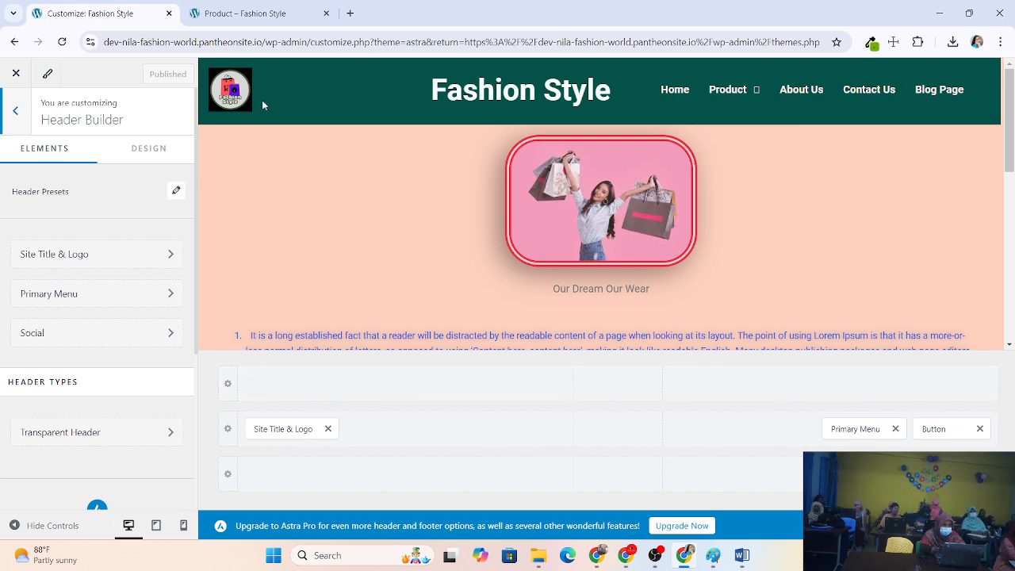
pyautogui.click(16, 72)
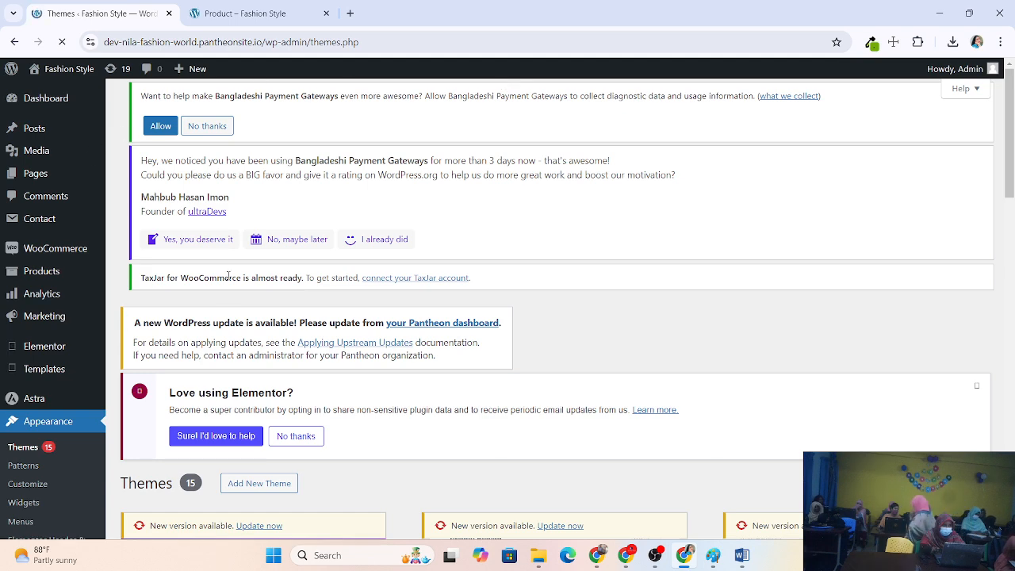
# Open the Header template from the Elementor Header & Footer Builder and load it in the Elementor editor
pyautogui.scroll(-5, 229, 276)
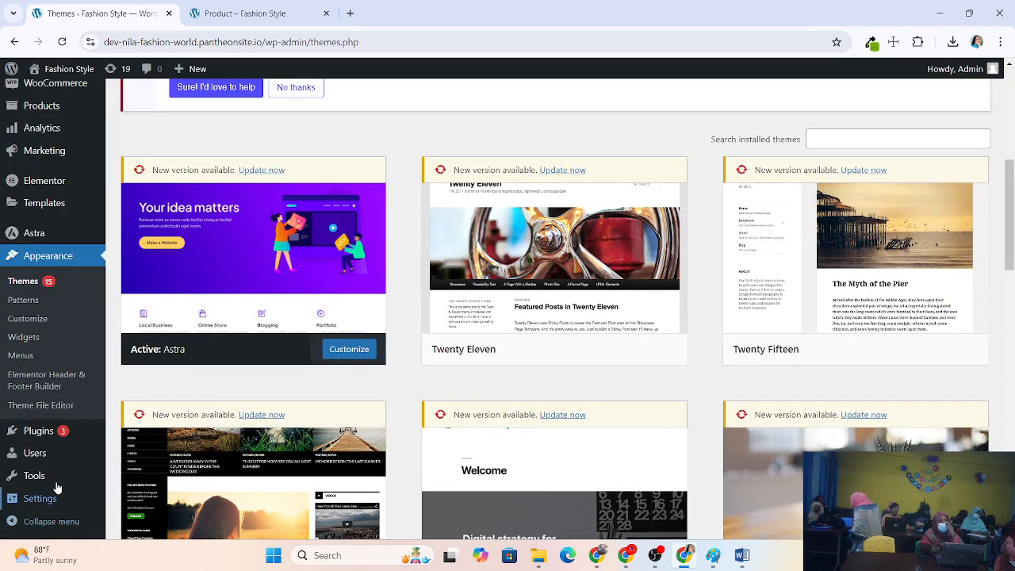
pyautogui.click(47, 381)
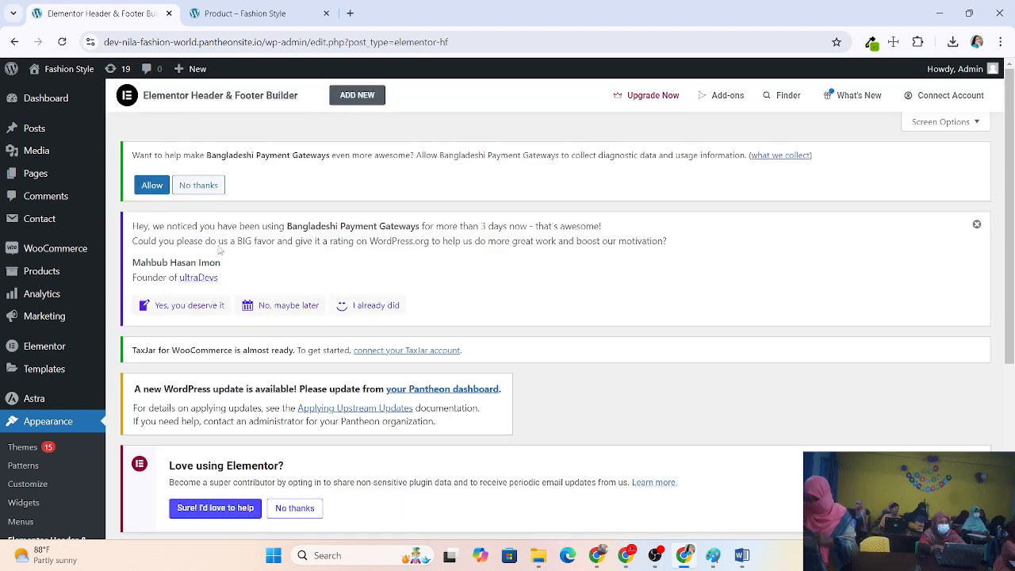
pyautogui.moveTo(51, 107)
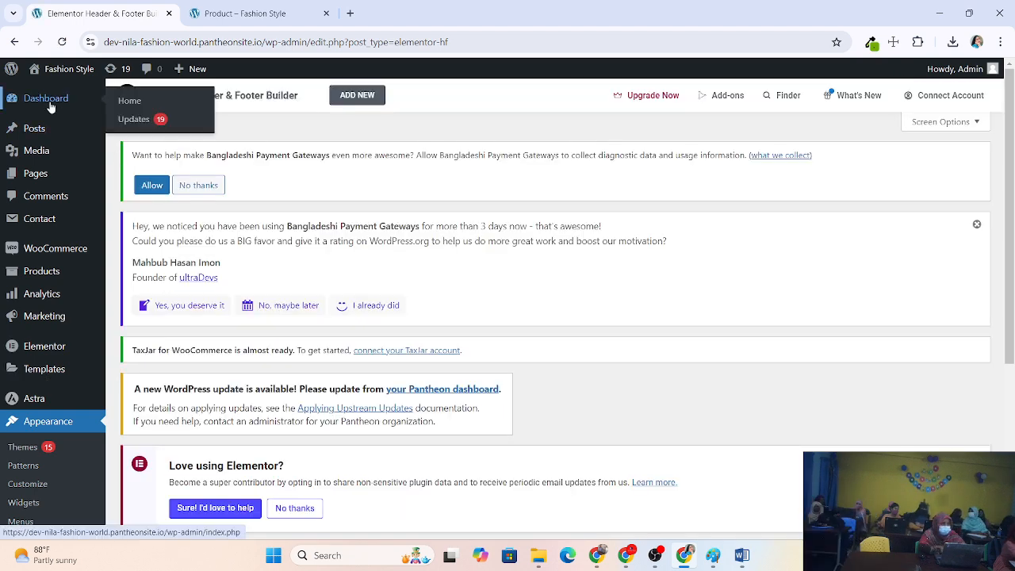
pyautogui.scroll(-2, 36, 468)
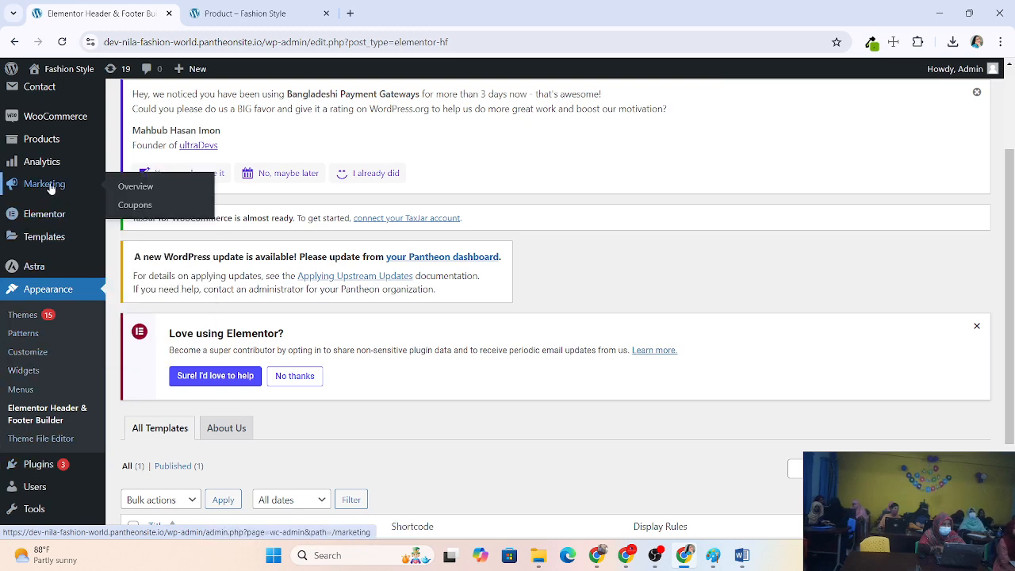
pyautogui.scroll(-2, 179, 443)
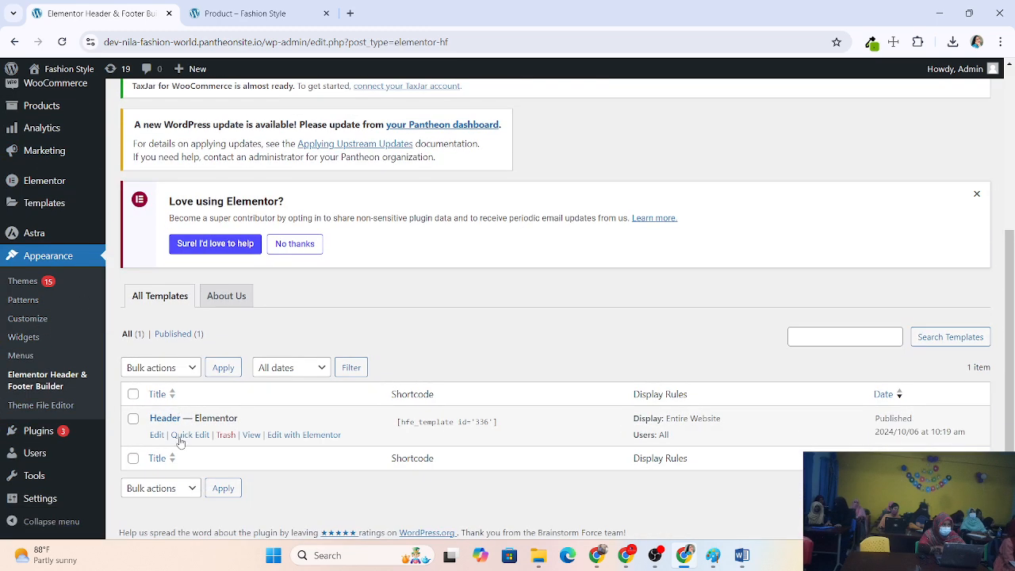
pyautogui.click(157, 435)
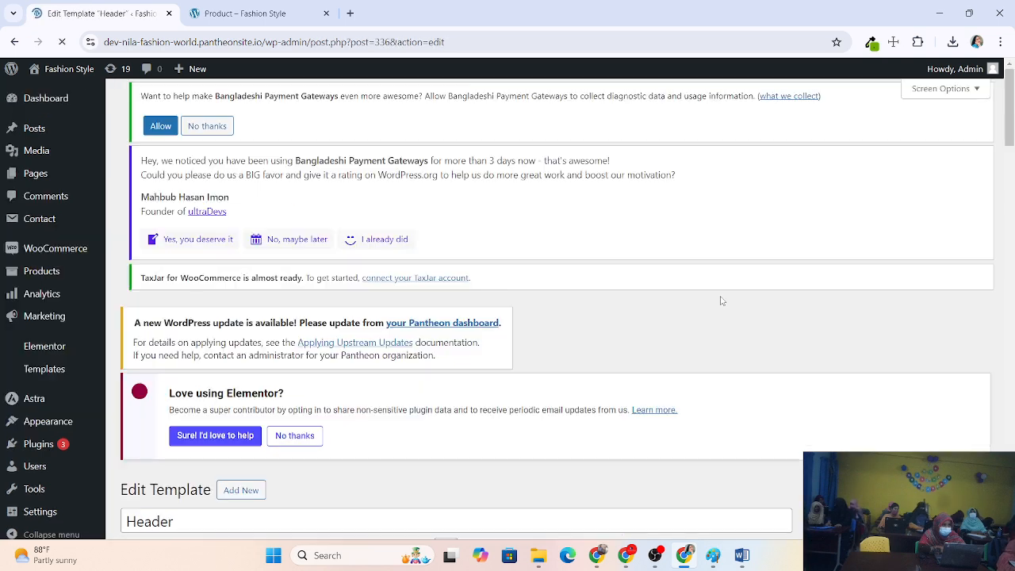
pyautogui.scroll(-5, 604, 320)
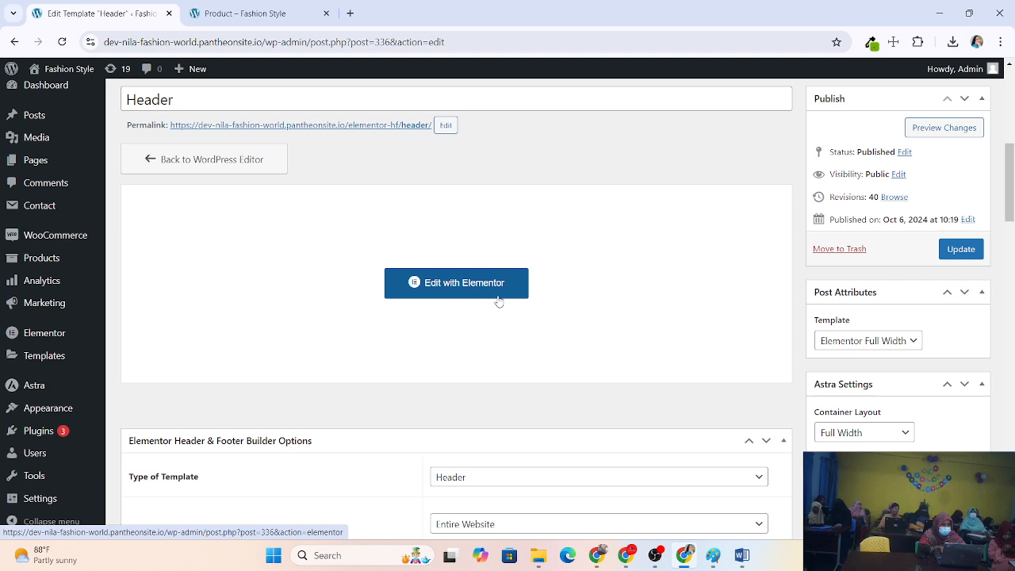
pyautogui.click(523, 299)
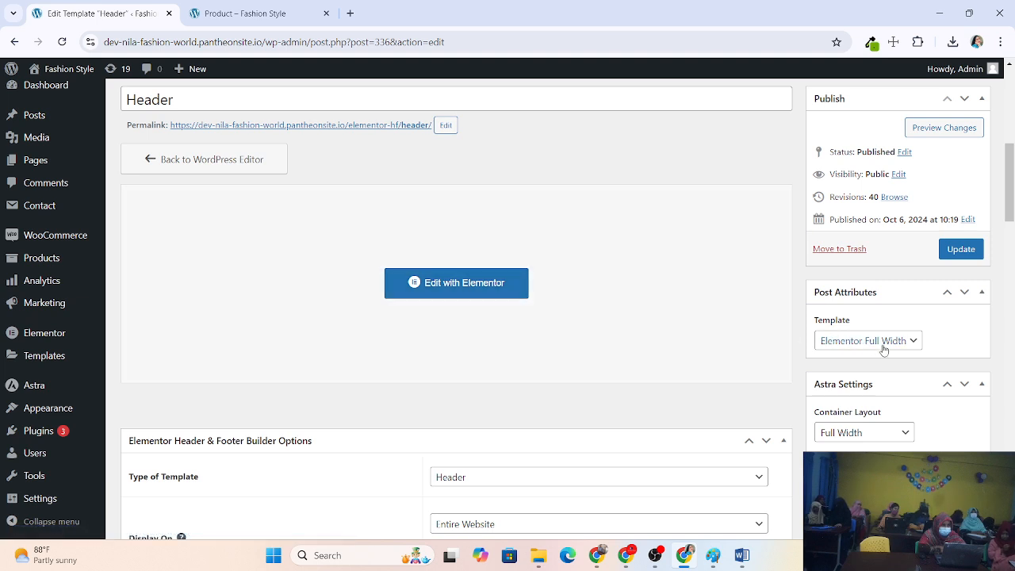
pyautogui.click(488, 301)
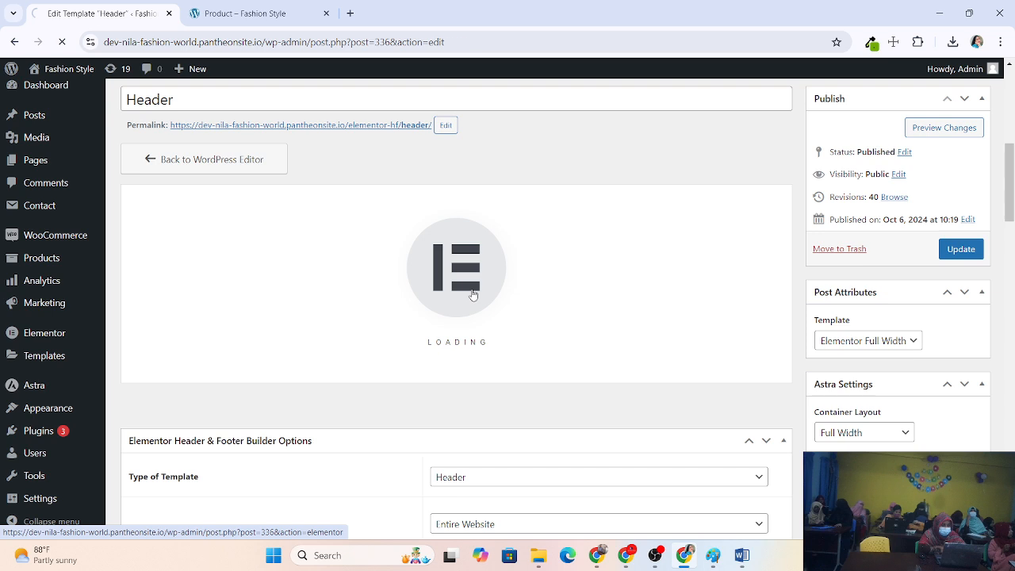
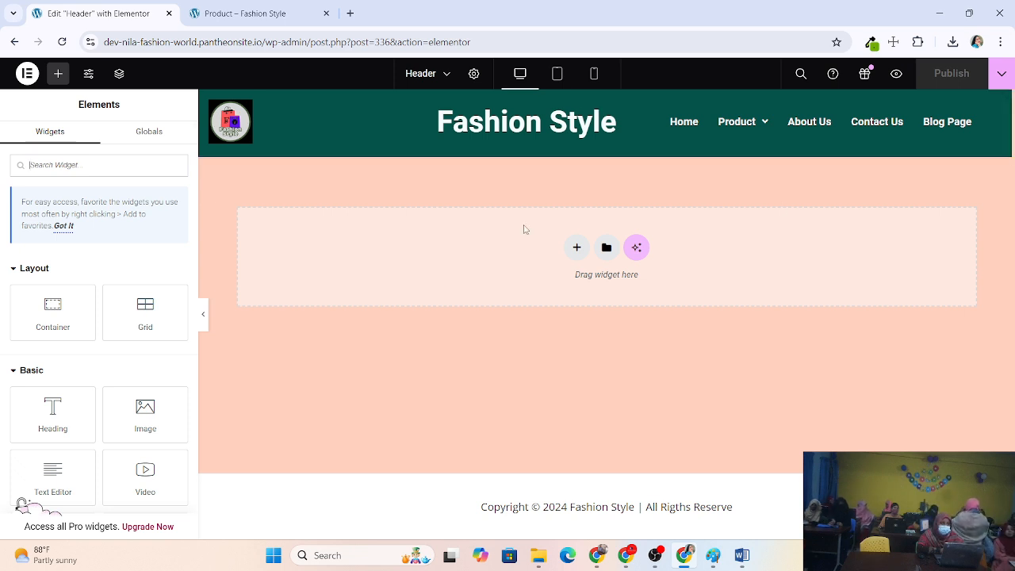
# Search the widgets for "so" and add a Social Icons widget directly below the green header row
pyautogui.scroll(-5, 53, 406)
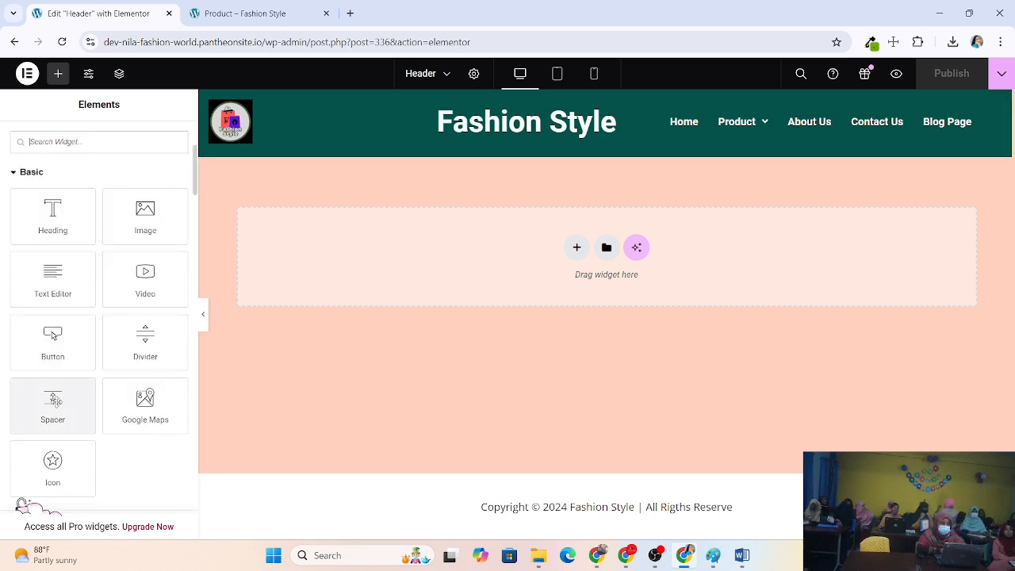
pyautogui.scroll(3, 58, 408)
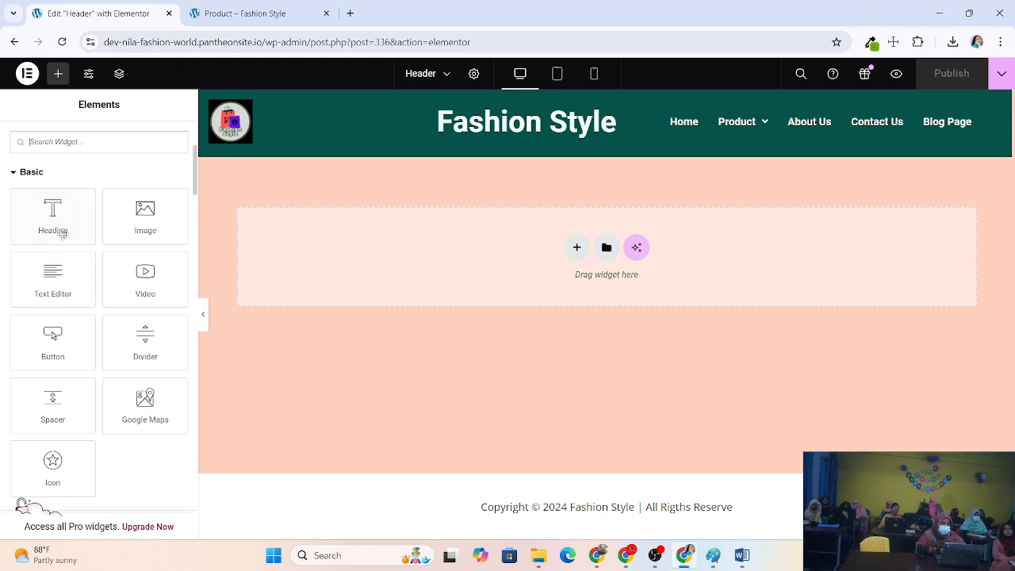
pyautogui.click(92, 142)
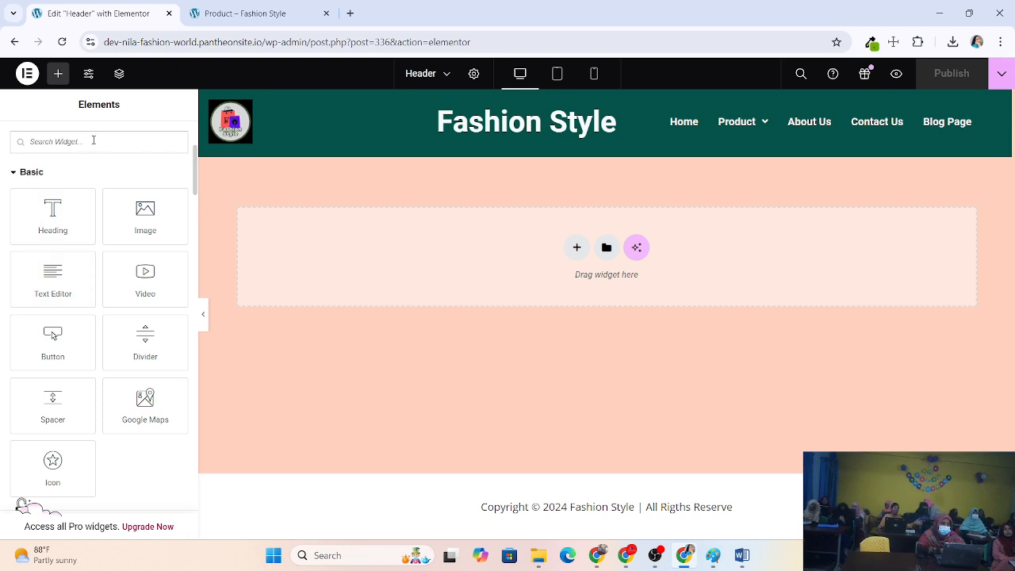
pyautogui.write('so')
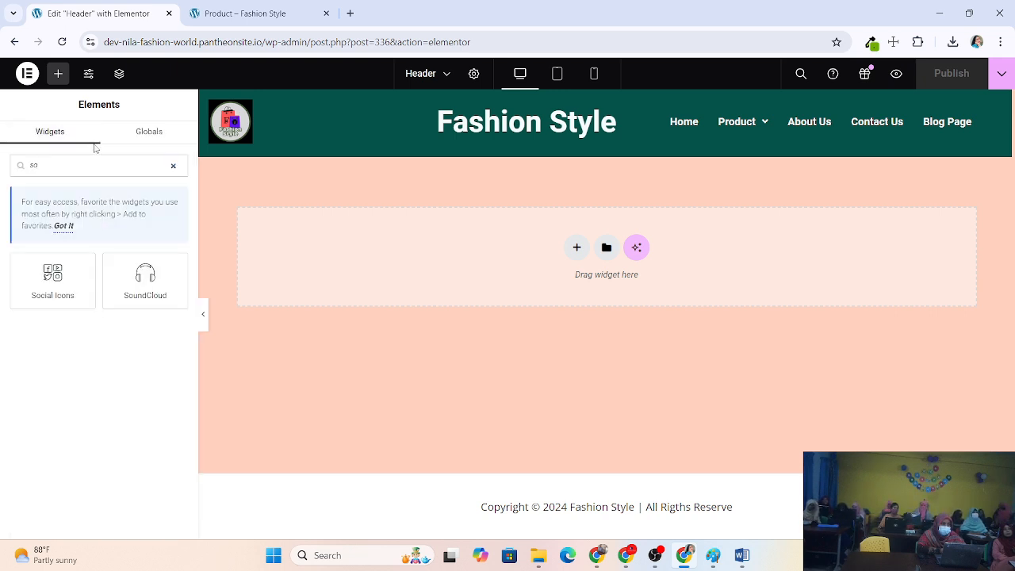
pyautogui.click(39, 292)
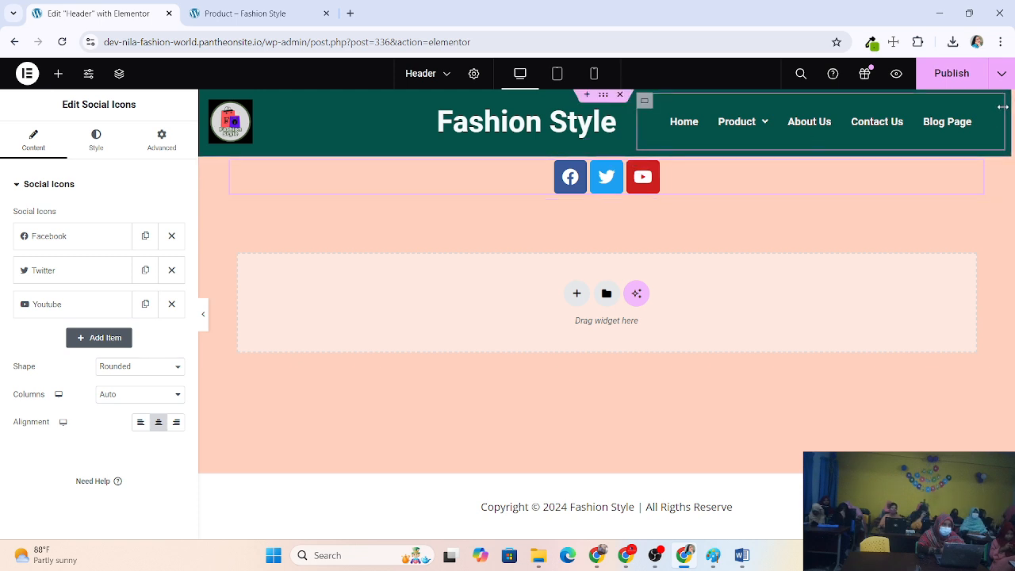
# Set the width of the container holding the navigation menu to 48%
pyautogui.click(646, 102)
pyautogui.click(177, 293)
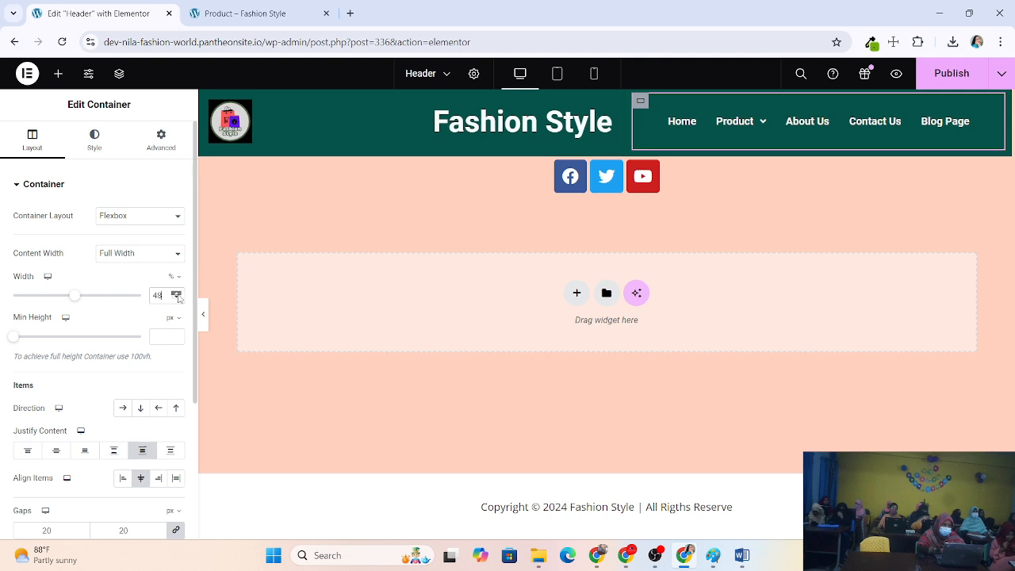
pyautogui.click(178, 294)
pyautogui.click(177, 294)
pyautogui.click(177, 298)
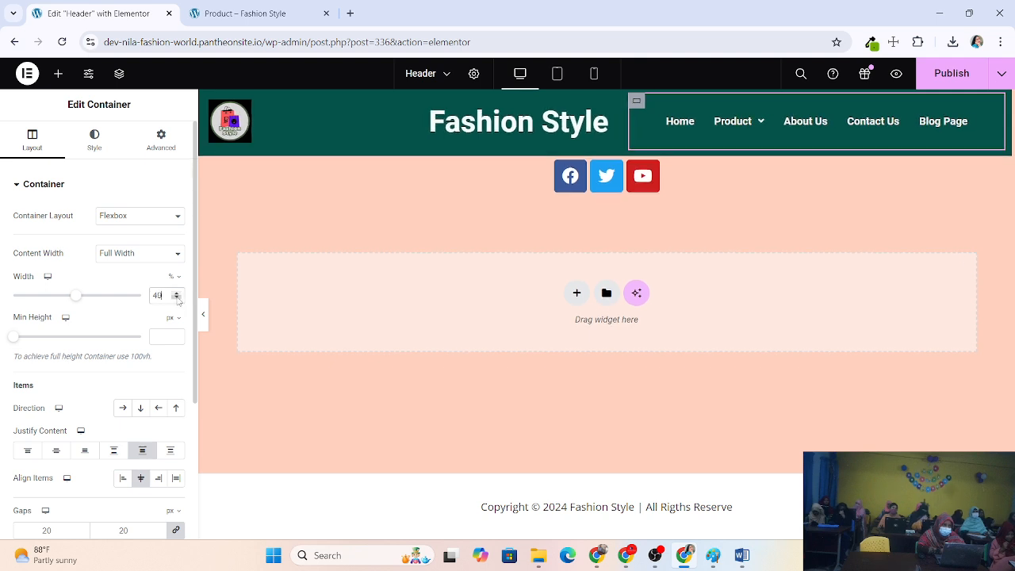
pyautogui.click(178, 298)
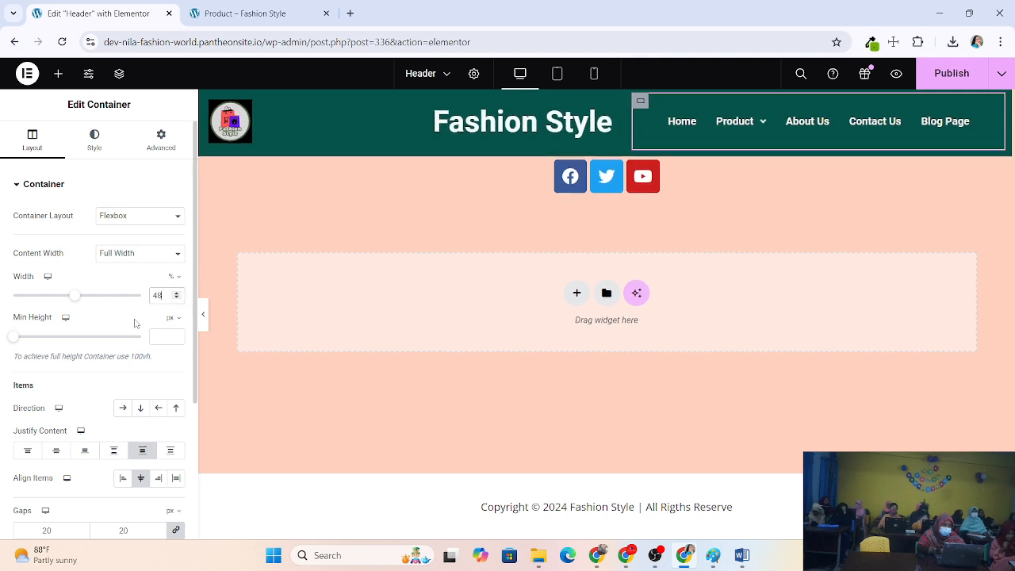
# Try the Boxed content width on the navigation menu's container, and switch it back to Full Width
pyautogui.click(135, 221)
pyautogui.click(136, 221)
pyautogui.click(133, 255)
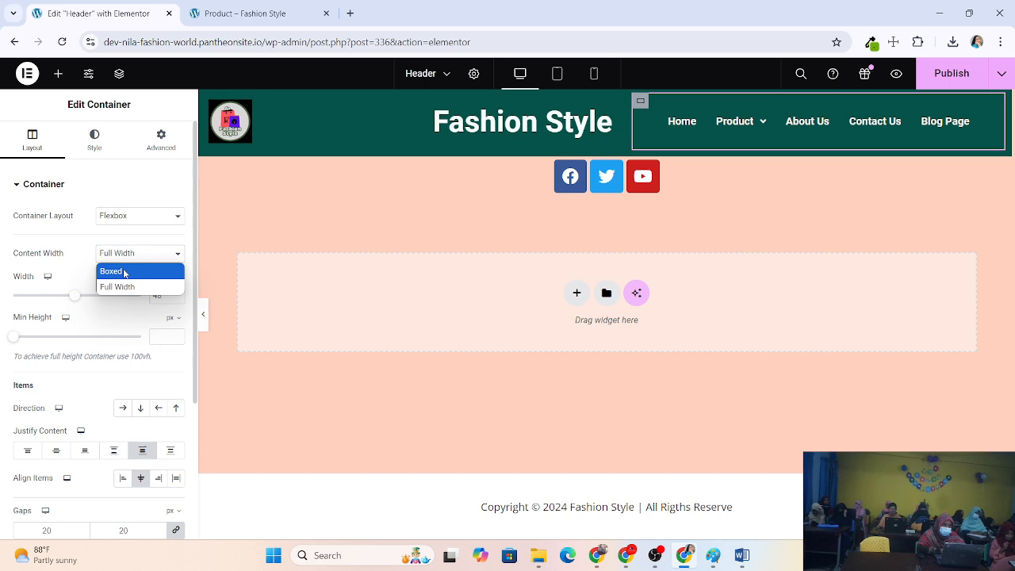
pyautogui.click(124, 271)
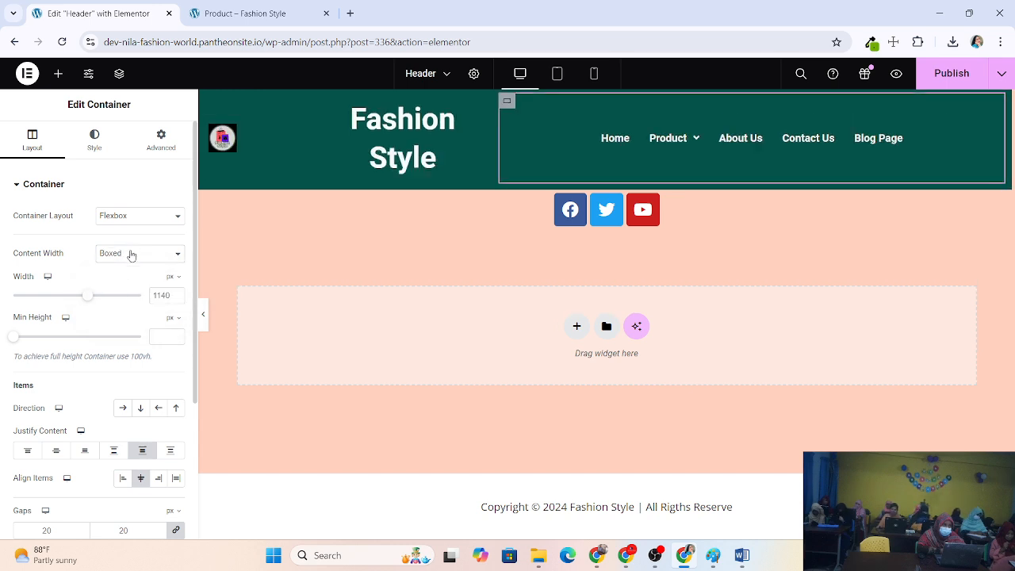
pyautogui.click(132, 255)
pyautogui.click(119, 284)
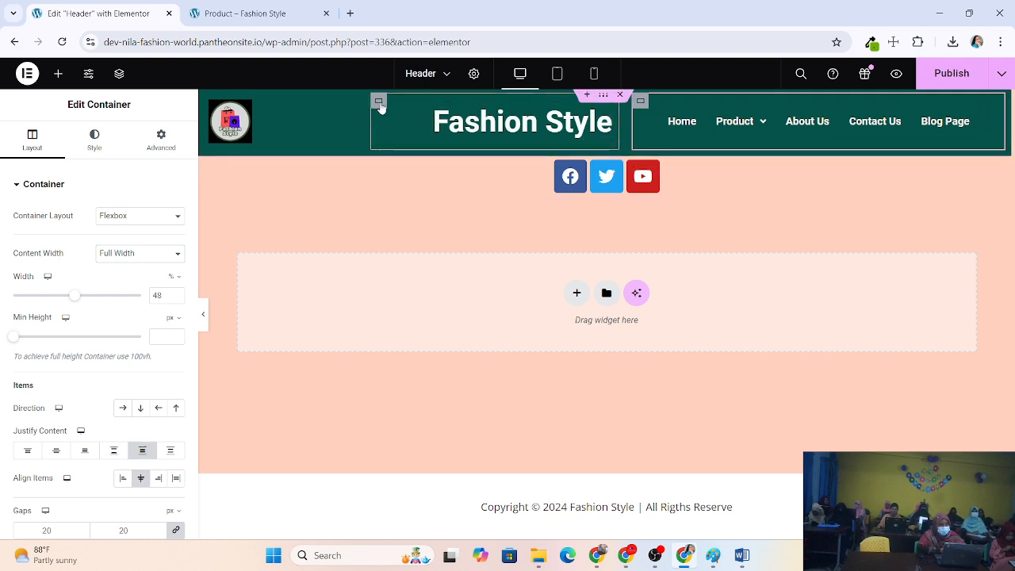
# Set the width of the container holding the Fashion Style heading to 25%
pyautogui.click(378, 100)
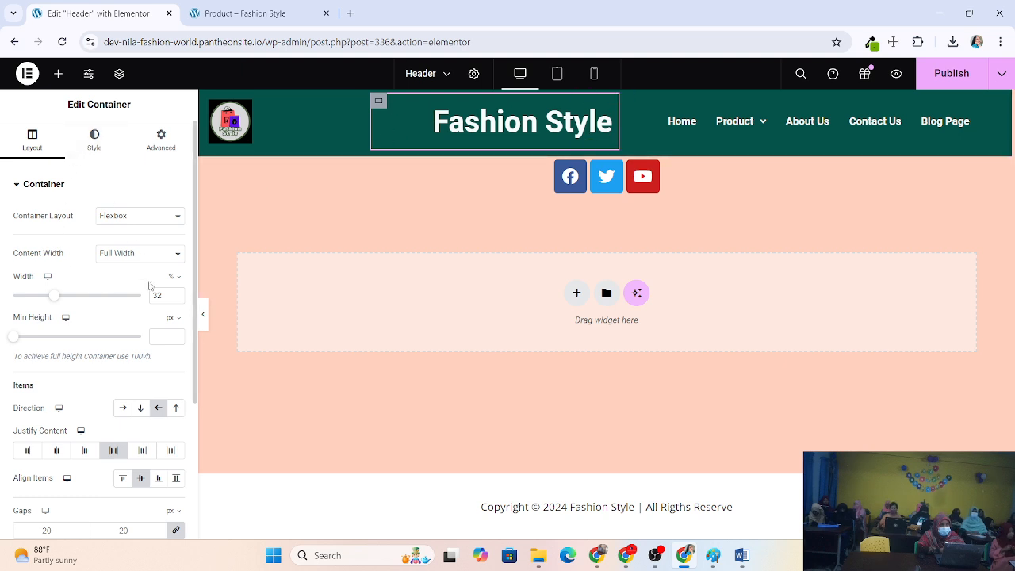
pyautogui.click(176, 298)
pyautogui.click(176, 298)
pyautogui.click(176, 298)
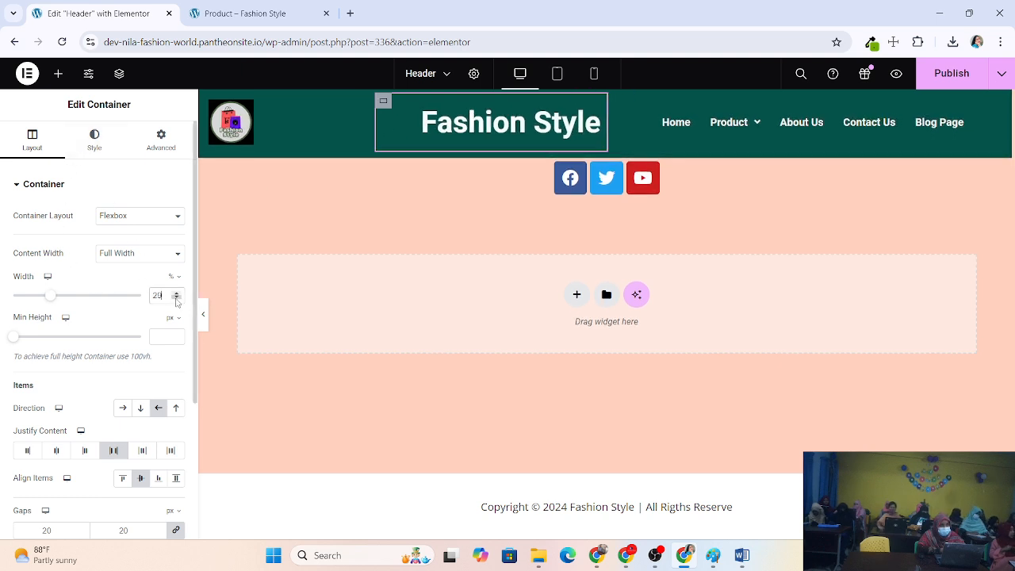
pyautogui.click(176, 298)
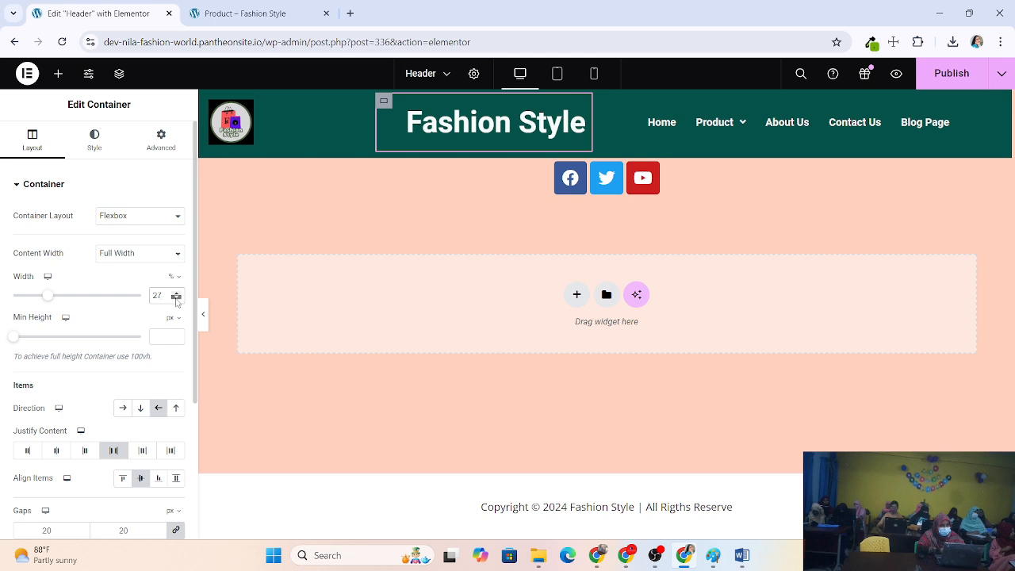
pyautogui.click(176, 299)
pyautogui.click(176, 299)
pyautogui.click(176, 299)
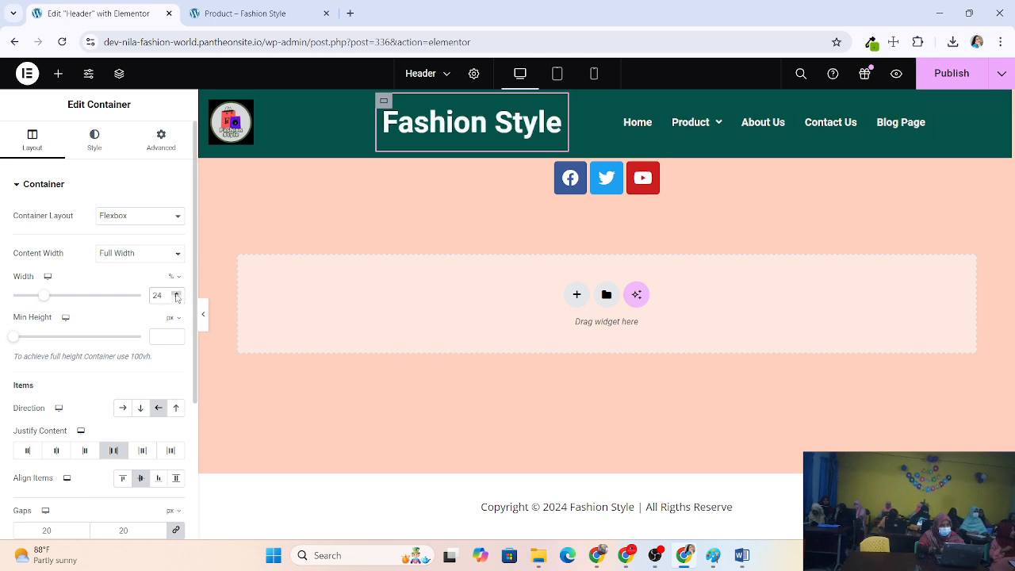
pyautogui.click(176, 292)
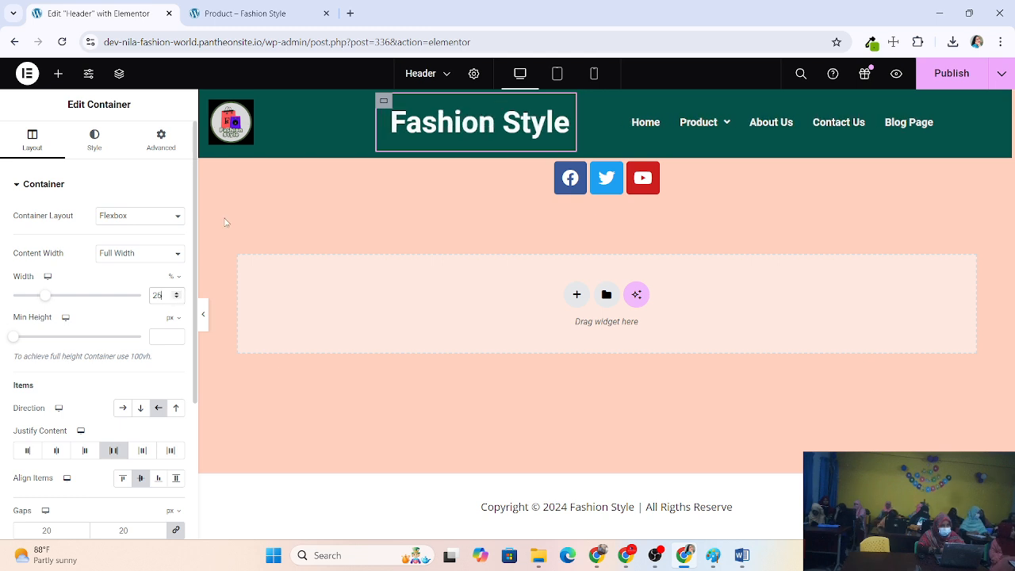
# Set the header logo image's width to 35% and center it in its container
pyautogui.click(329, 115)
pyautogui.click(99, 137)
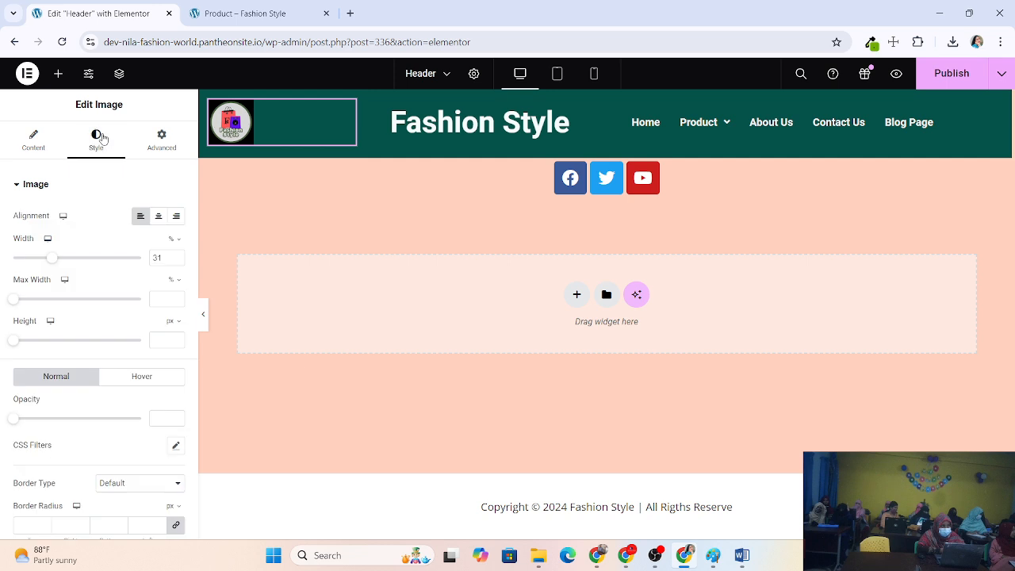
pyautogui.click(177, 256)
pyautogui.click(177, 256)
pyautogui.click(177, 256)
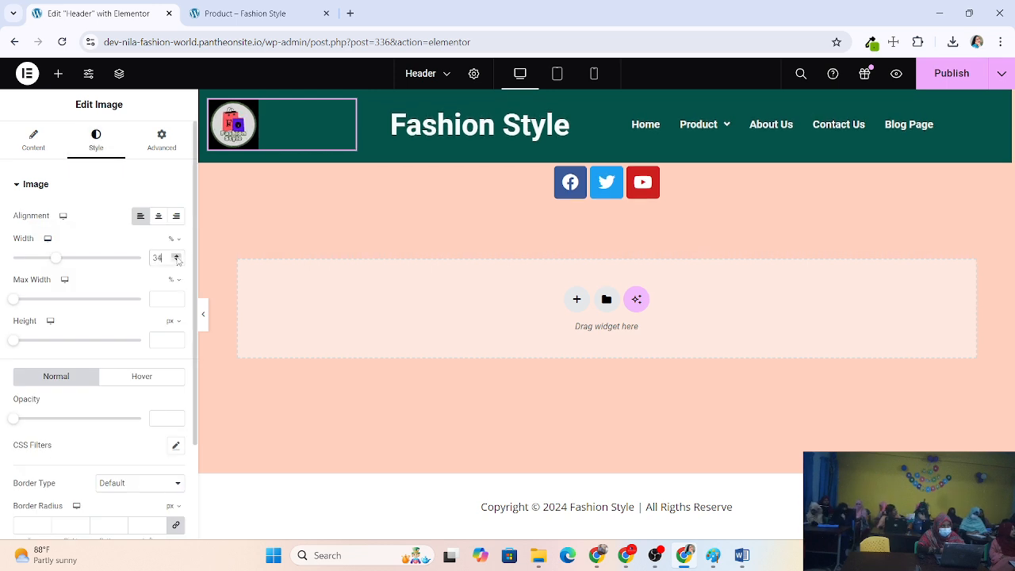
pyautogui.click(177, 256)
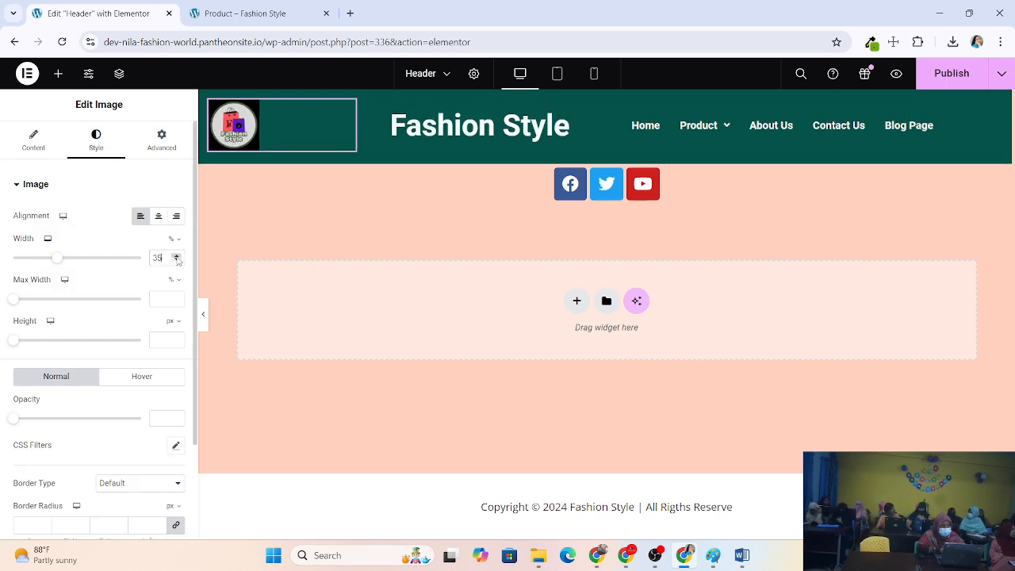
pyautogui.click(157, 216)
# Review the heading's and Navigation Menu widget's content settings, and examine the menu's advanced options including its cache settings
pyautogui.click(563, 127)
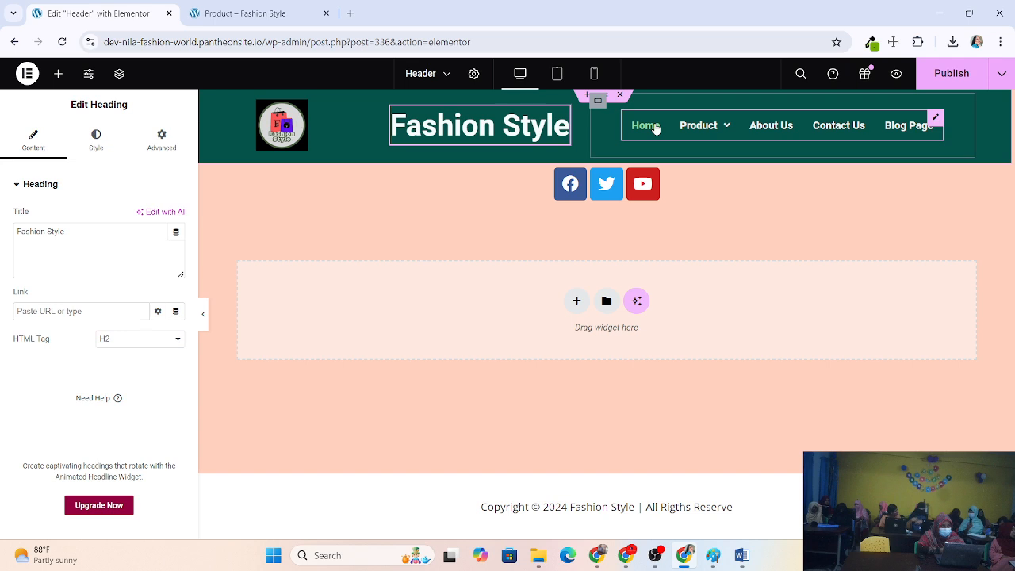
pyautogui.click(646, 127)
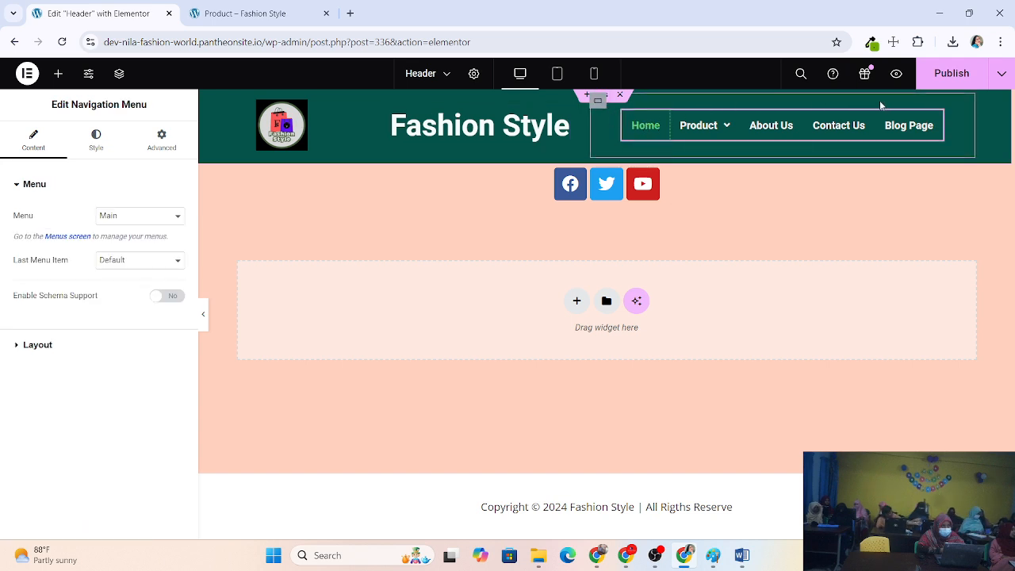
pyautogui.click(1003, 73)
pyautogui.click(1004, 74)
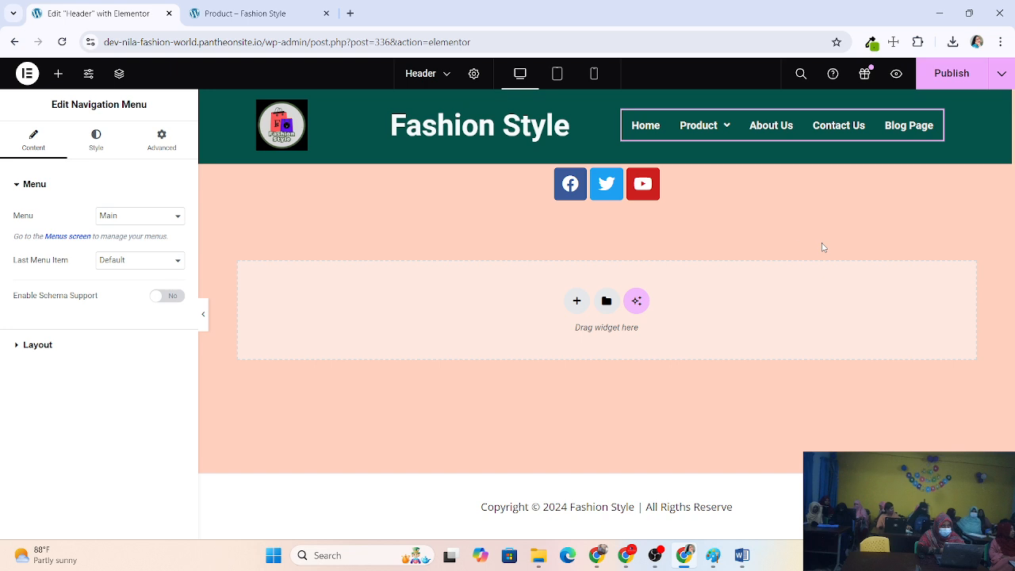
pyautogui.click(161, 149)
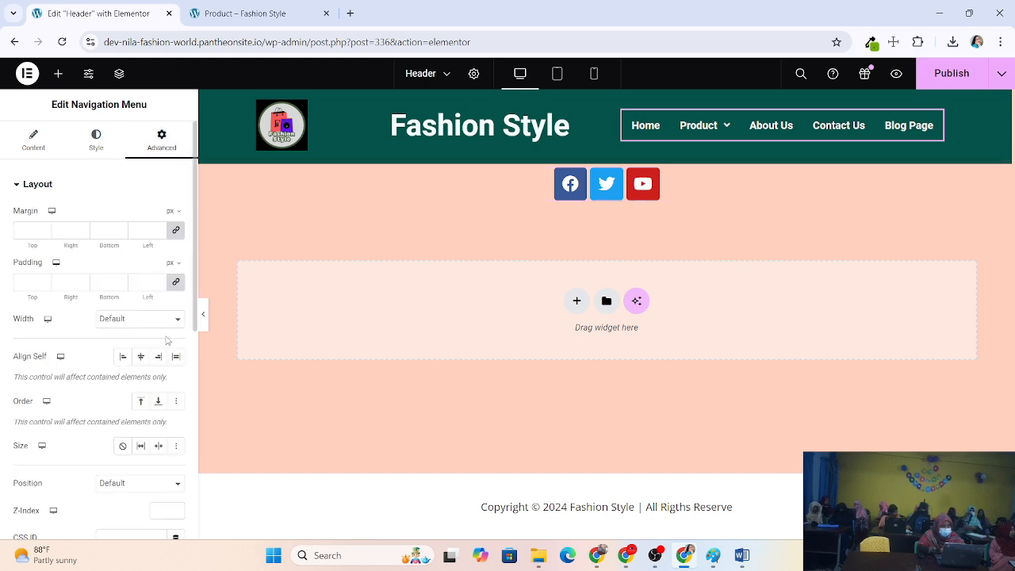
pyautogui.scroll(-4, 167, 340)
pyautogui.click(144, 262)
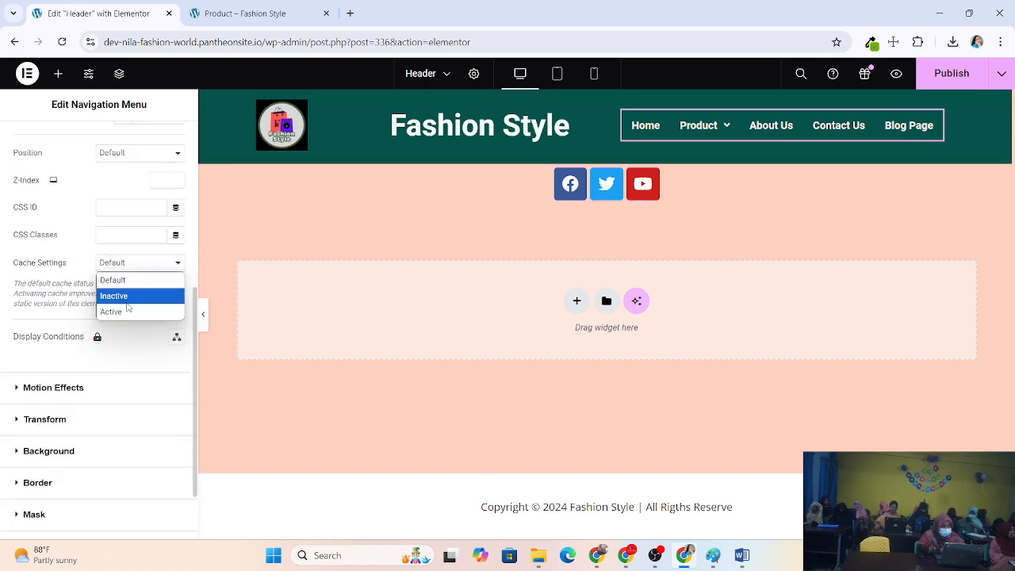
pyautogui.click(67, 234)
pyautogui.scroll(-1, 70, 261)
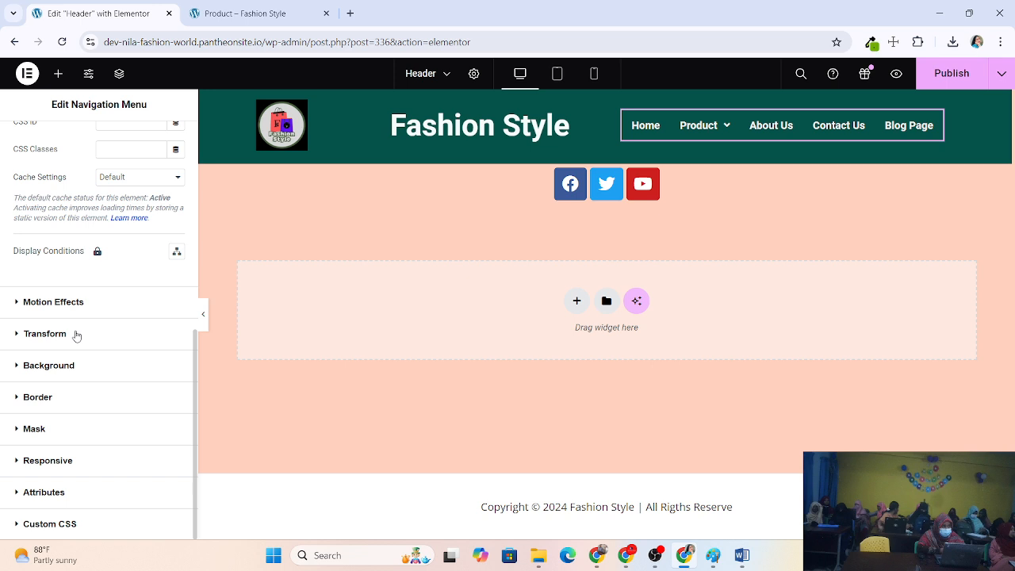
# Check the navigation menu's background options, and preview the header in mobile, tablet and desktop views, expanding the collapsed menu on mobile
pyautogui.click(79, 365)
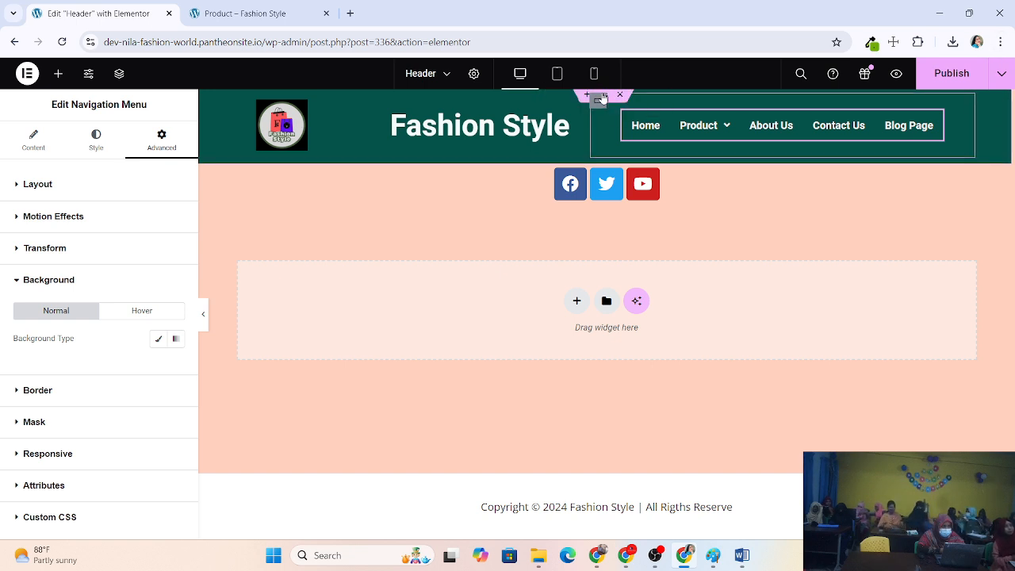
pyautogui.click(601, 99)
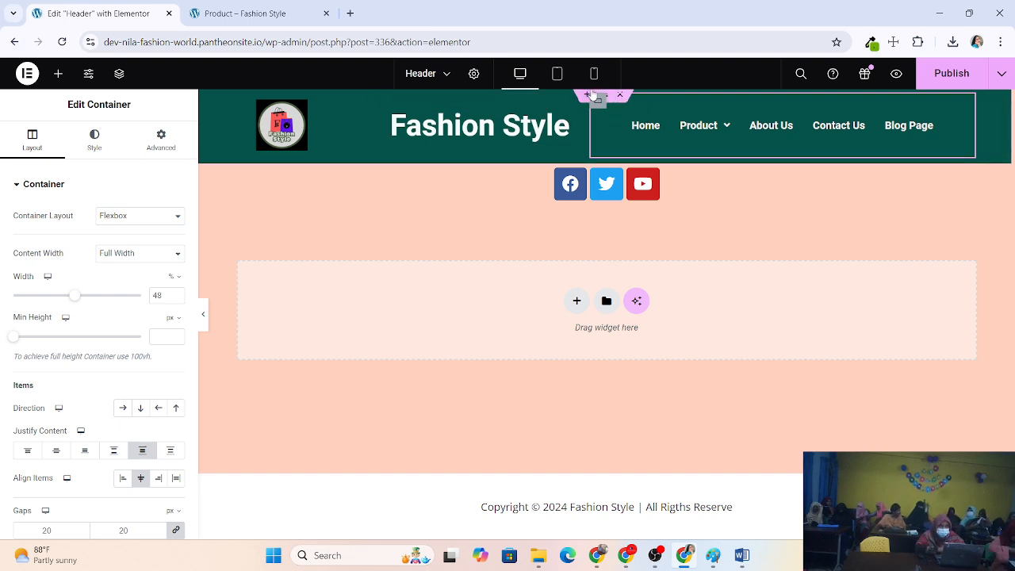
pyautogui.click(593, 73)
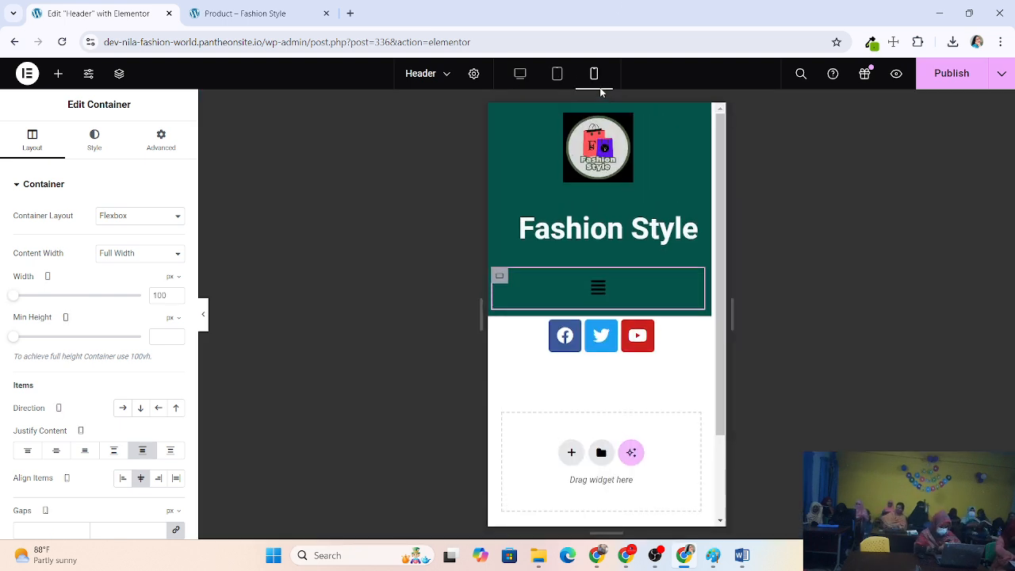
pyautogui.click(607, 292)
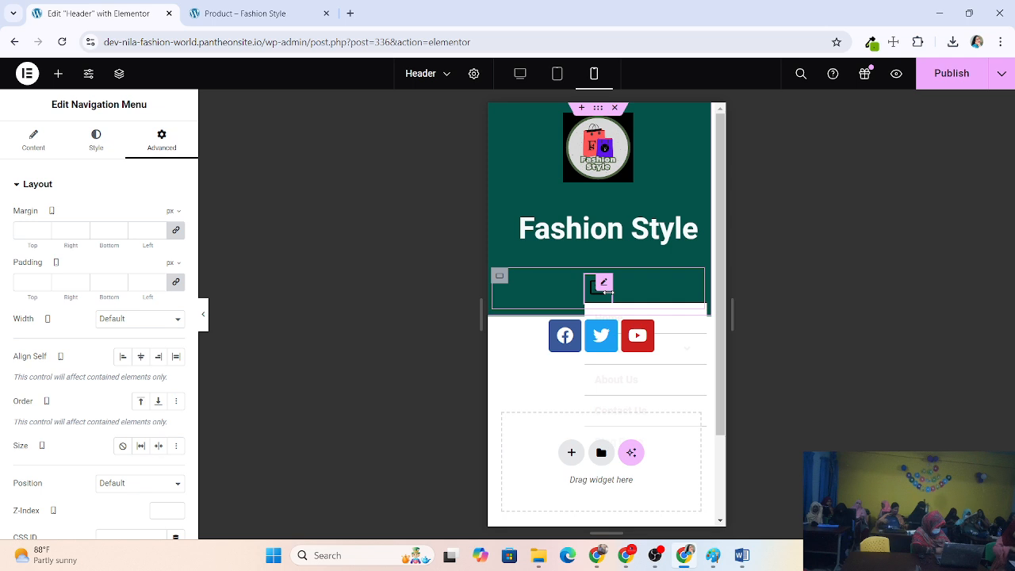
pyautogui.click(599, 108)
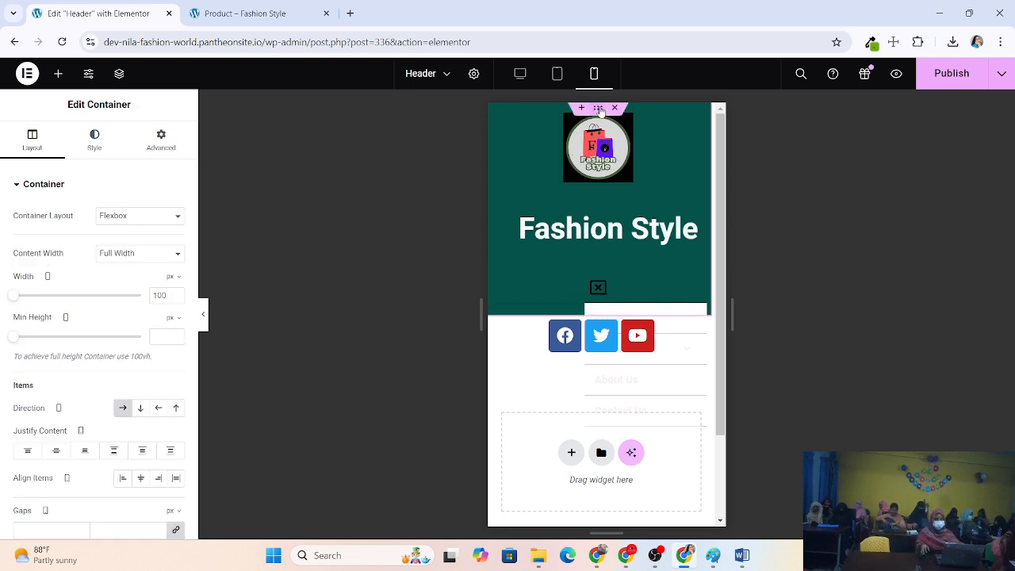
pyautogui.click(557, 75)
pyautogui.click(520, 74)
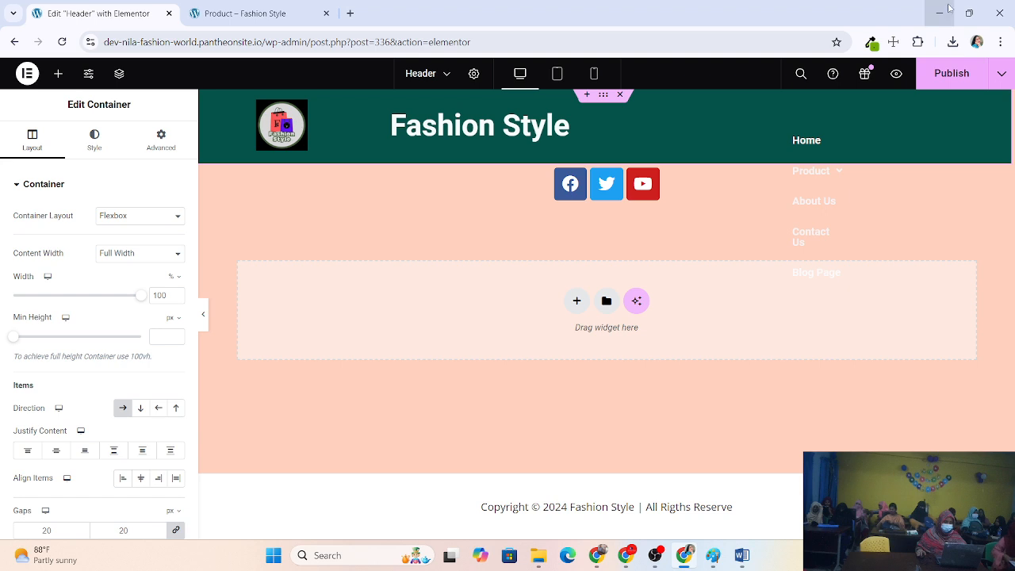
# Publish the header changes and reload the live Product page
pyautogui.click(960, 83)
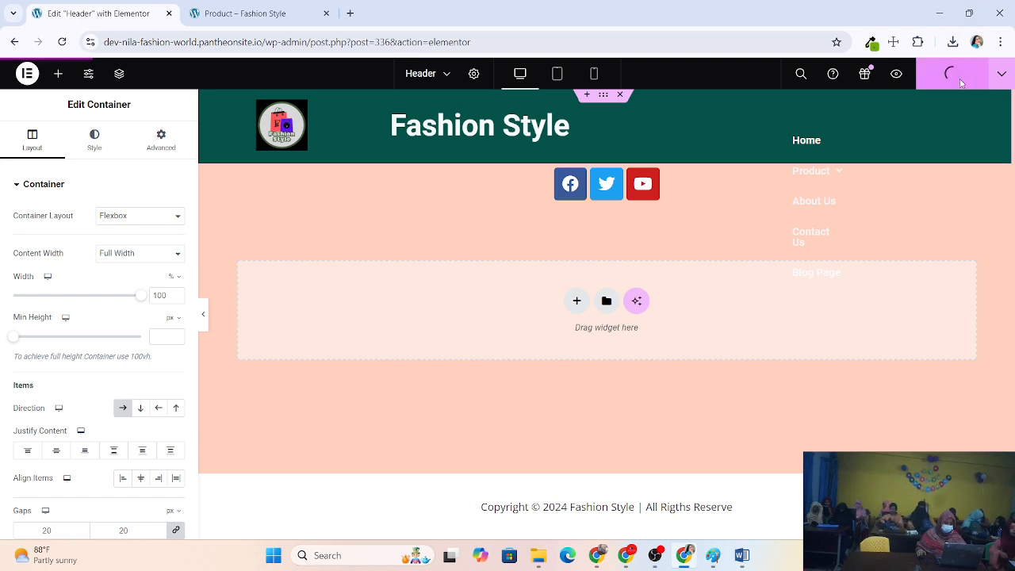
pyautogui.click(242, 22)
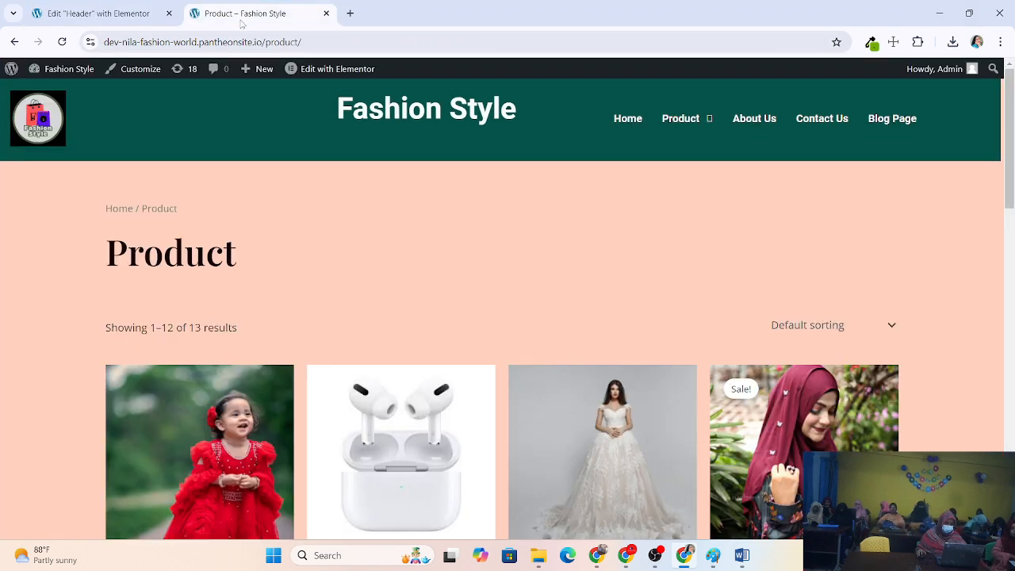
pyautogui.click(63, 41)
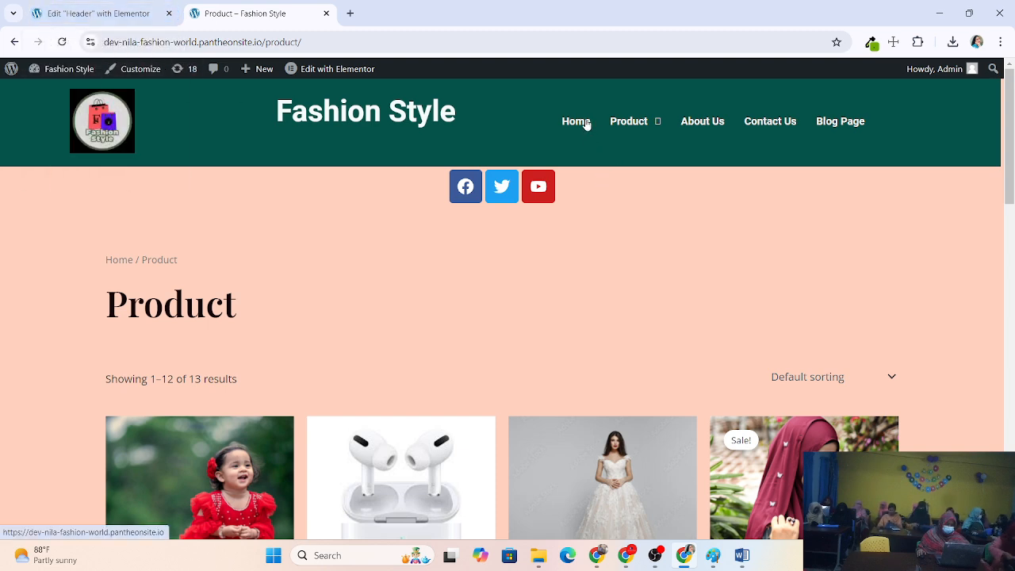
# Examine the Product item's dropdown submenu in the live page's header, reloading the page to recheck it
pyautogui.click(657, 122)
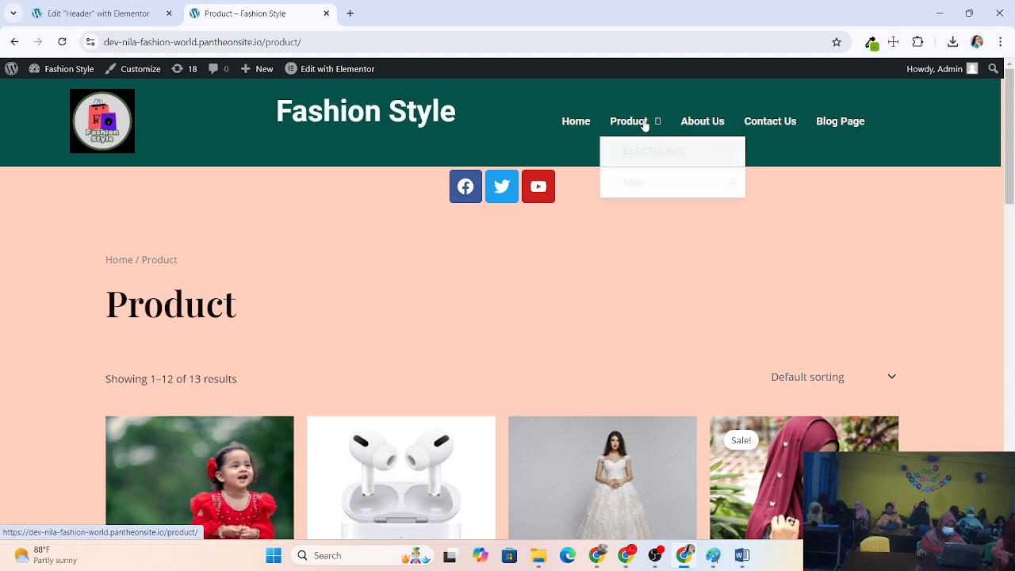
pyautogui.click(62, 41)
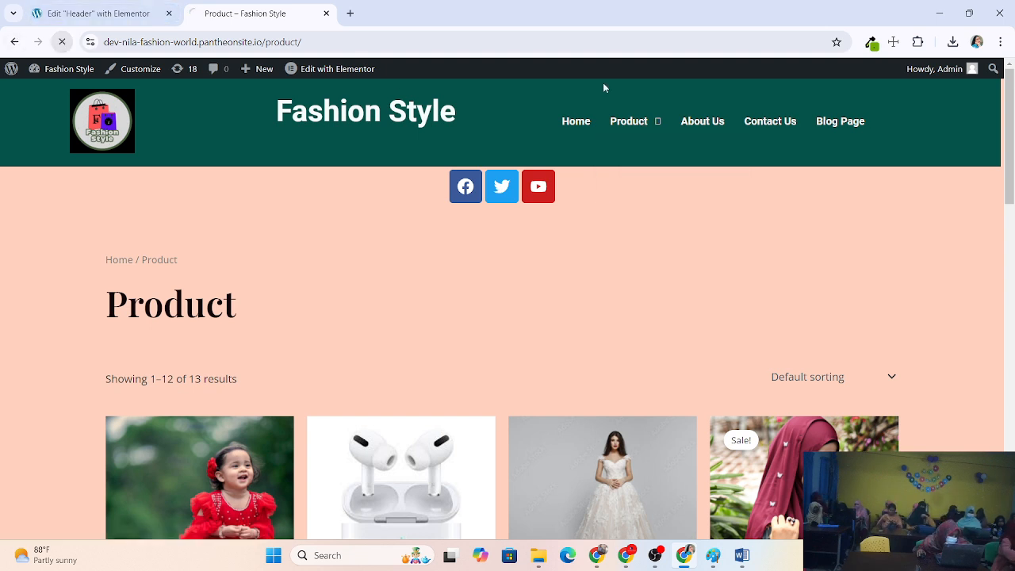
pyautogui.moveTo(657, 120)
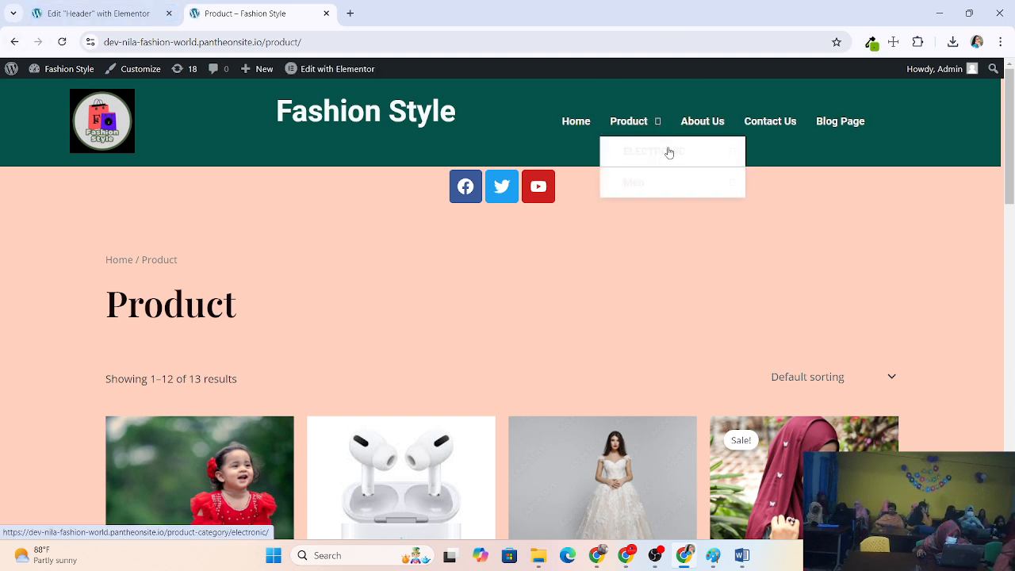
pyautogui.moveTo(668, 152)
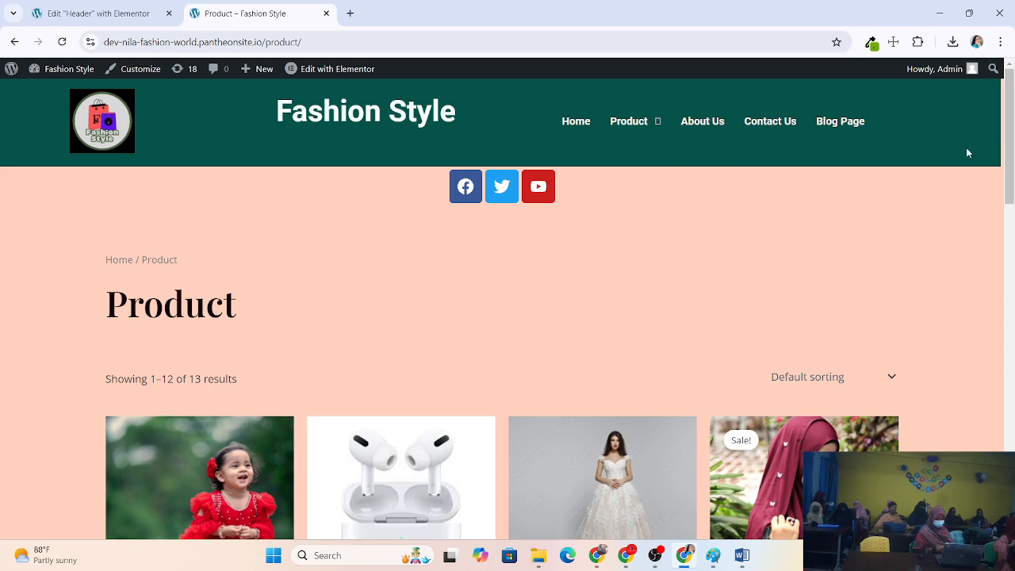
pyautogui.click(655, 555)
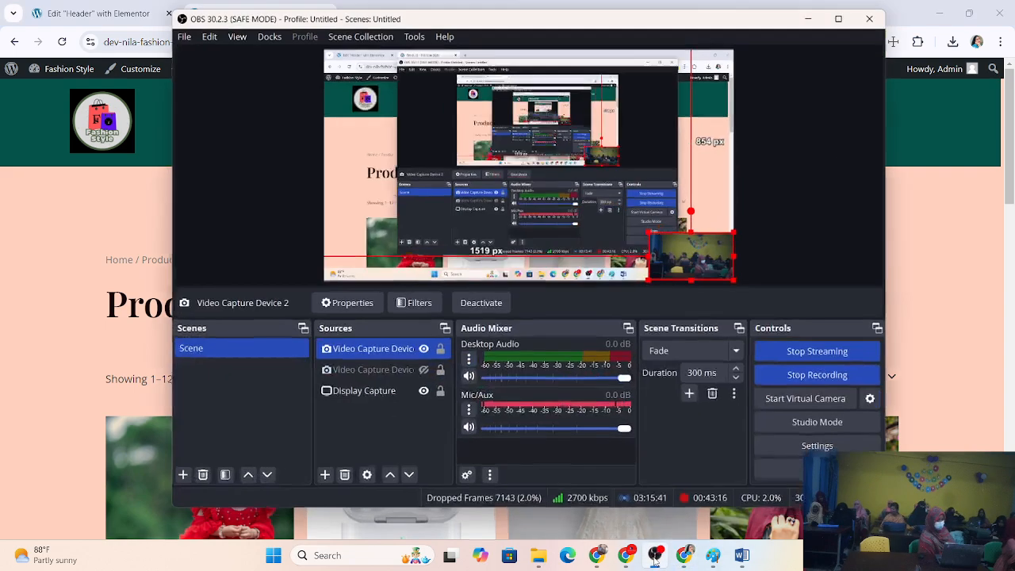